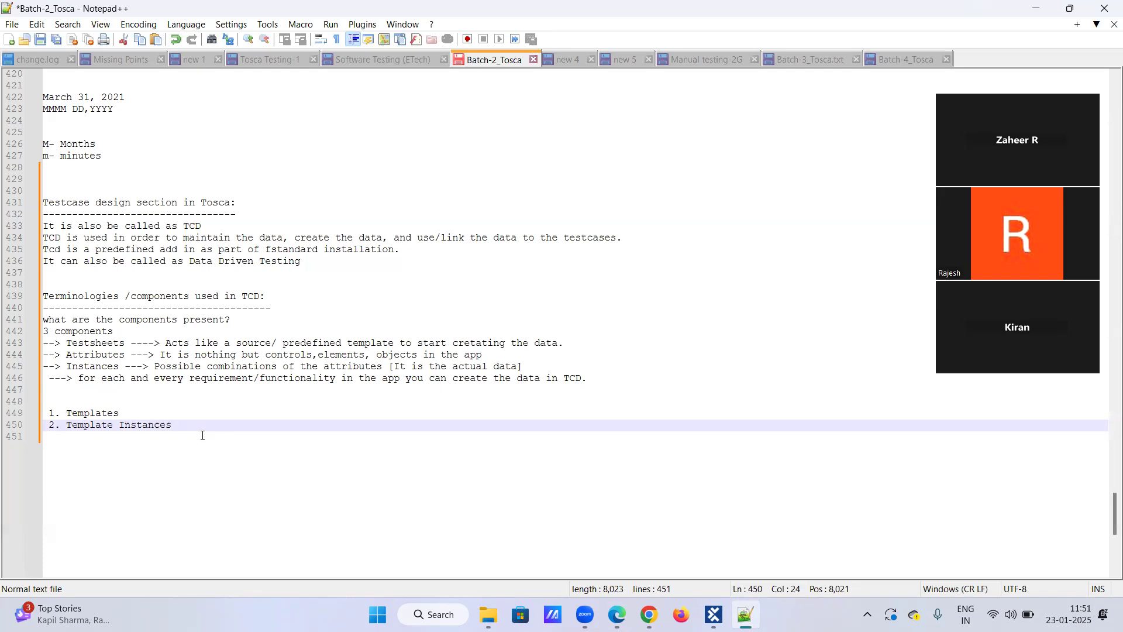
Change the first list item, "1. Templates", to the singular "Template" followed by a colon.
{"action": "left_click", "coordinate": [126, 413]}
{"action": "key", "text": "BackSpace"}
{"action": "key", "text": "BackSpace"}
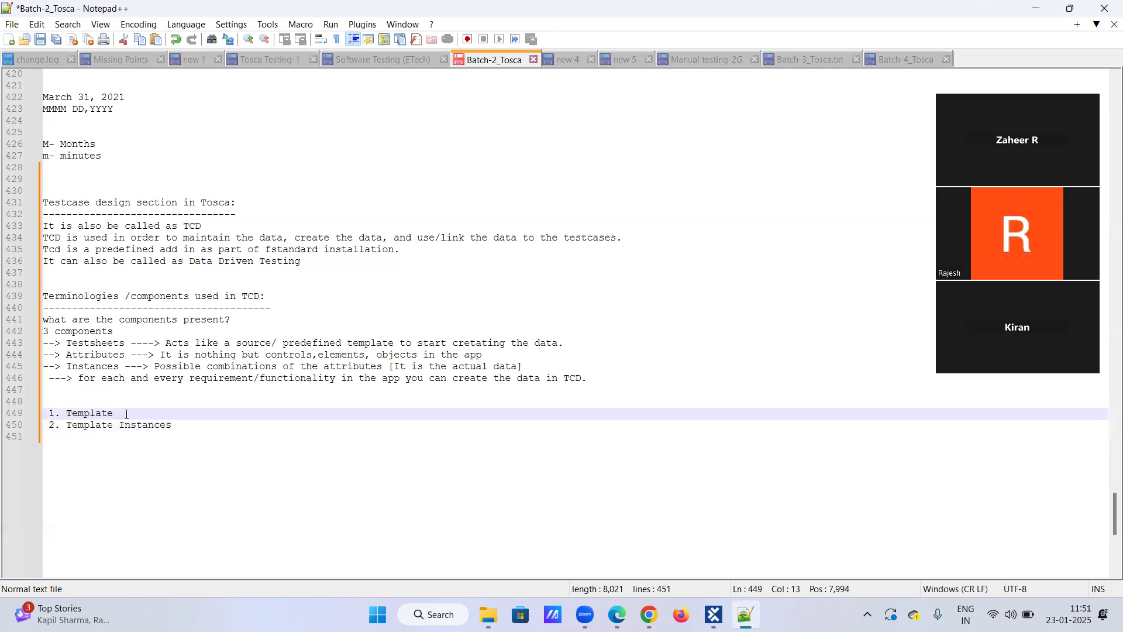
{"action": "type", "text": ":"}
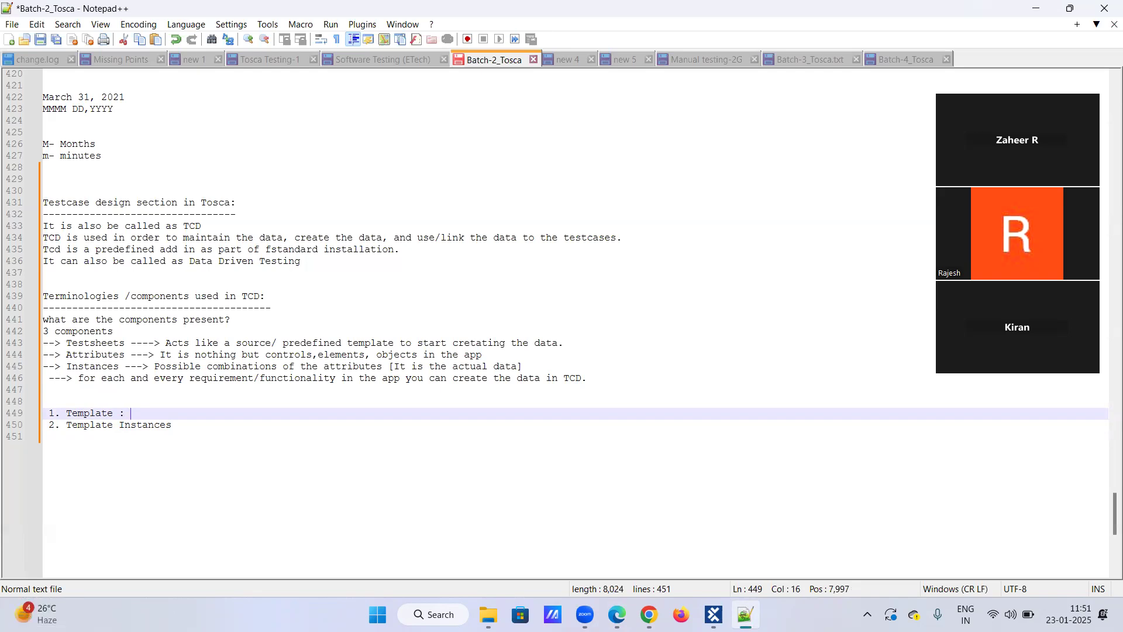
{"action": "type", "text": " Any particular/standar"}
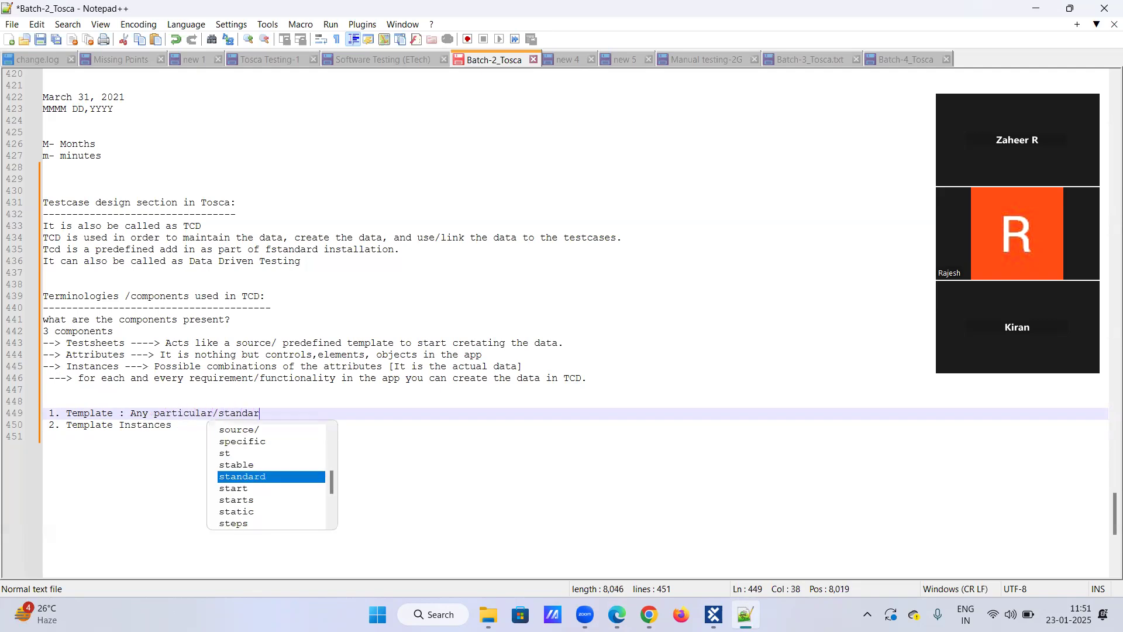
{"action": "type", "text": "d/"}
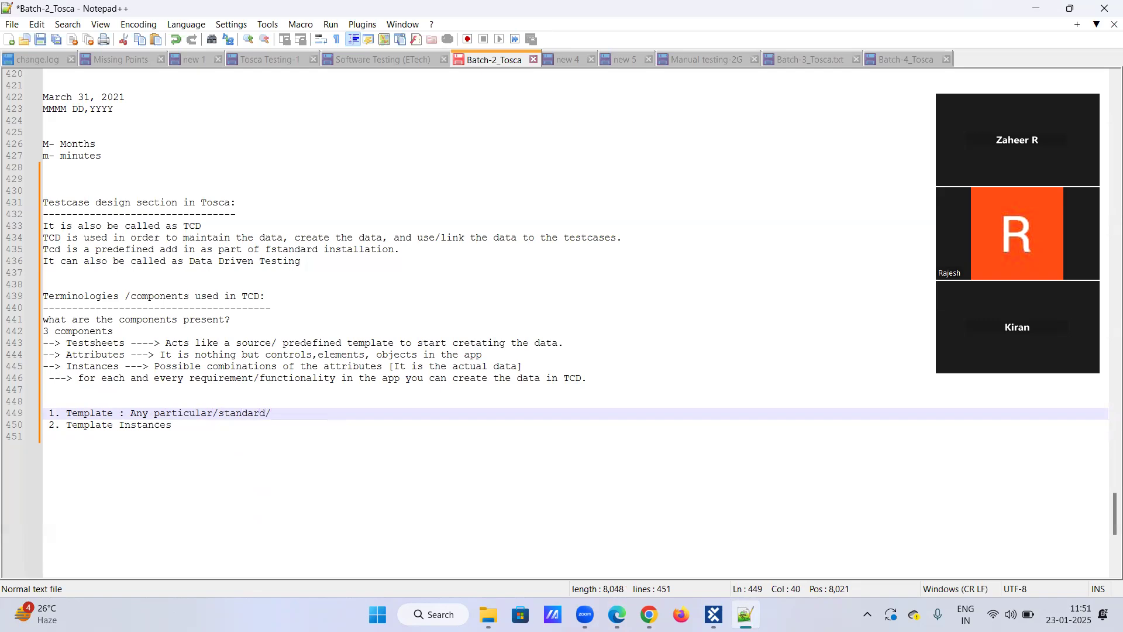
{"action": "type", "text": "predefined formar"}
Write the definition "Any particular/standard/predefined format" for the Template item, leaving no blank line before item 2.
{"action": "key", "text": "BackSpace"}
{"action": "type", "text": "t"}
{"action": "key", "text": "Return"}
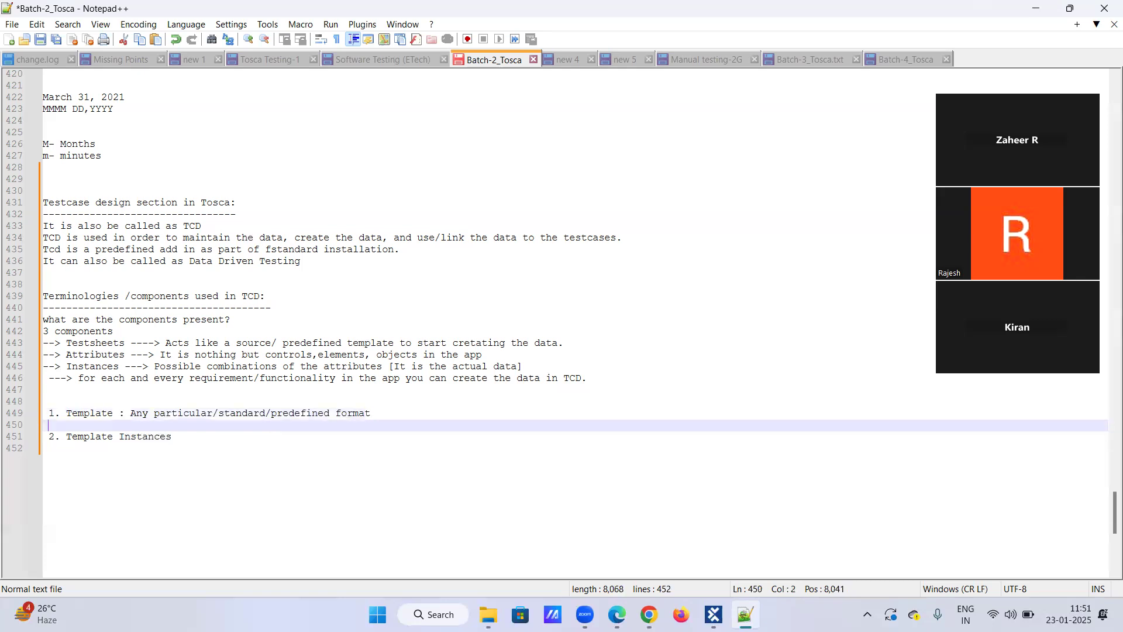
{"action": "key", "text": "BackSpace"}
{"action": "key", "text": "BackSpace"}
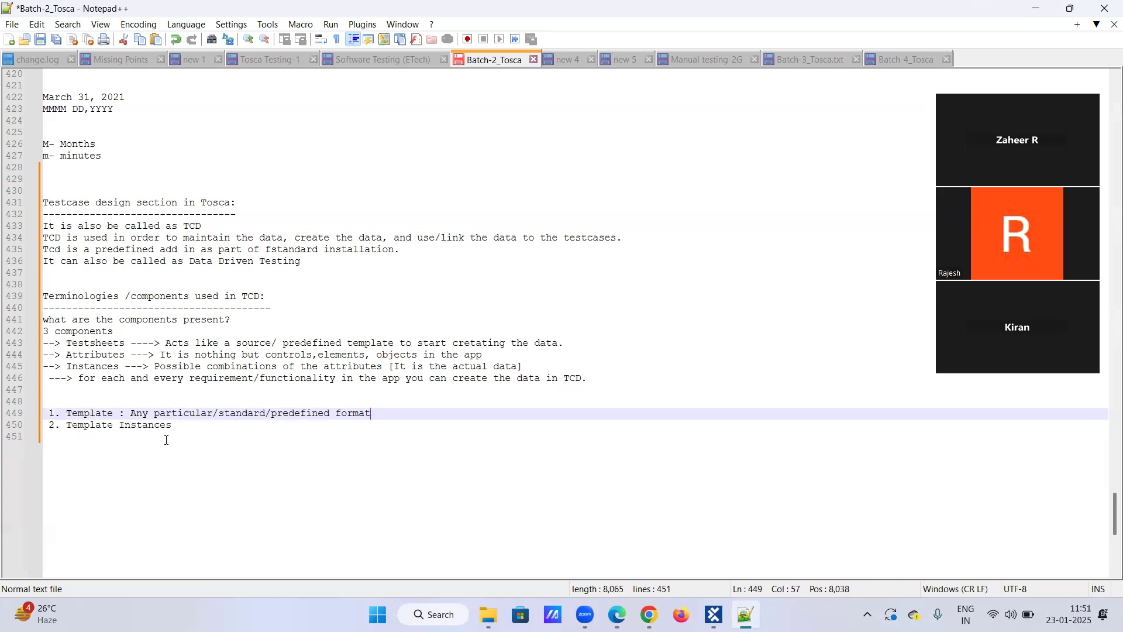
Switch to Tosca Commander and examine the test case list and the attributes of the Register a user test sheet in TestCaseDesign.
{"action": "left_click", "coordinate": [713, 615]}
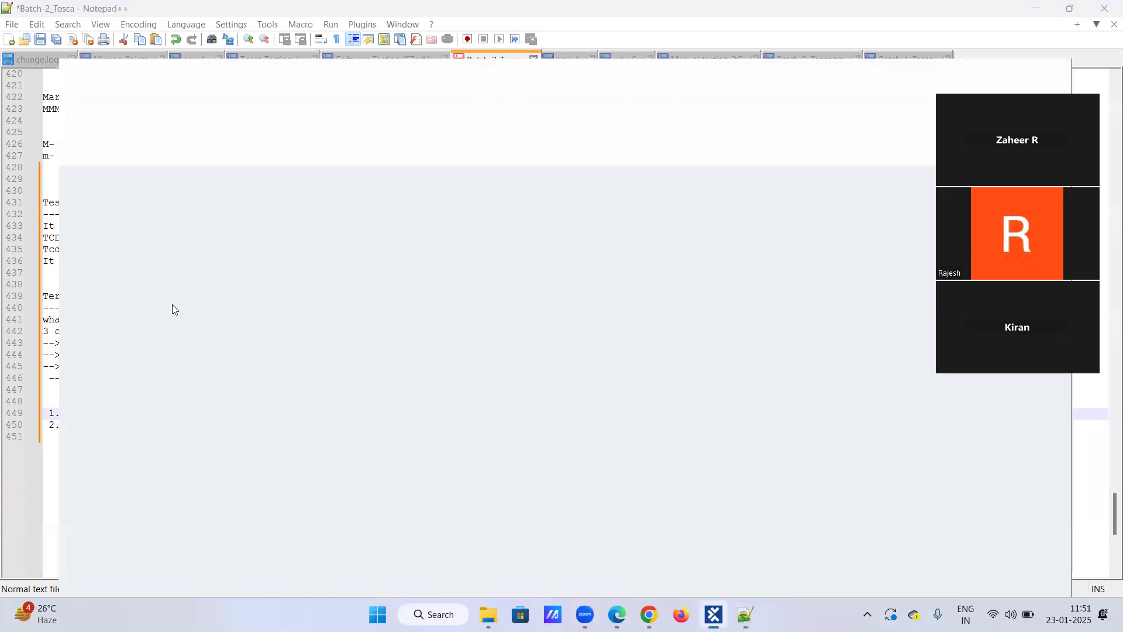
{"action": "left_click", "coordinate": [117, 142]}
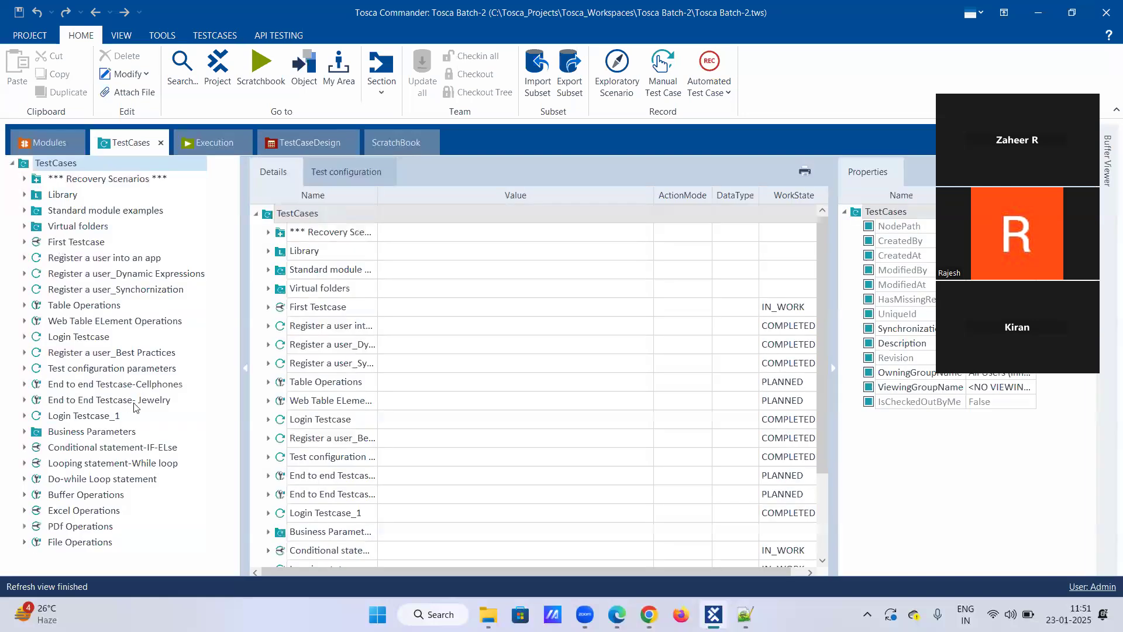
{"action": "left_click", "coordinate": [294, 146]}
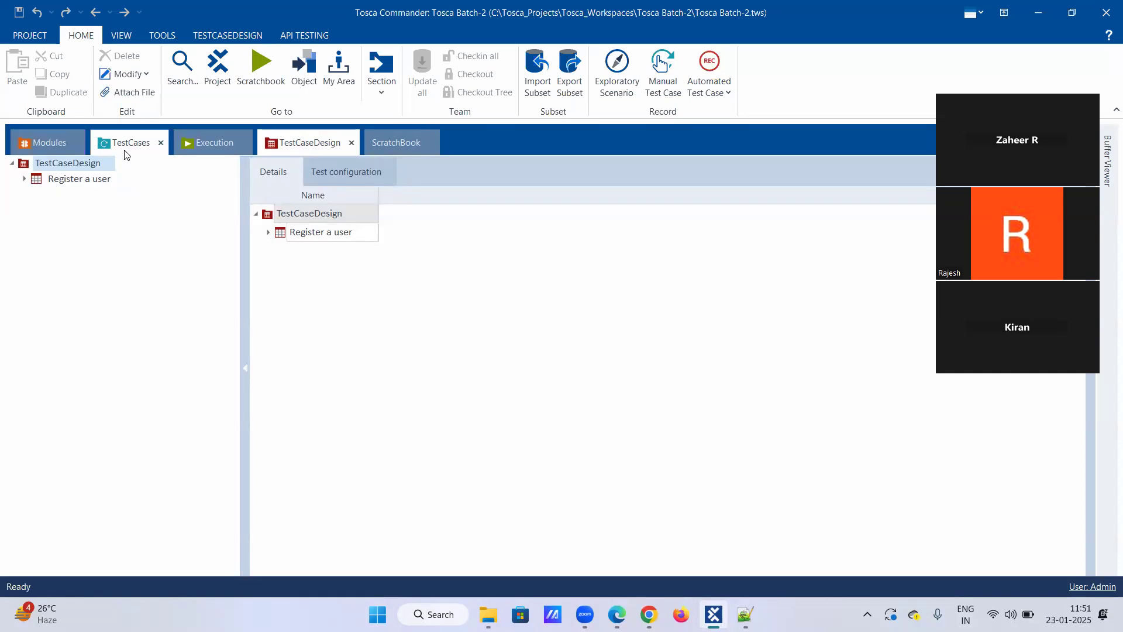
{"action": "left_click", "coordinate": [127, 146]}
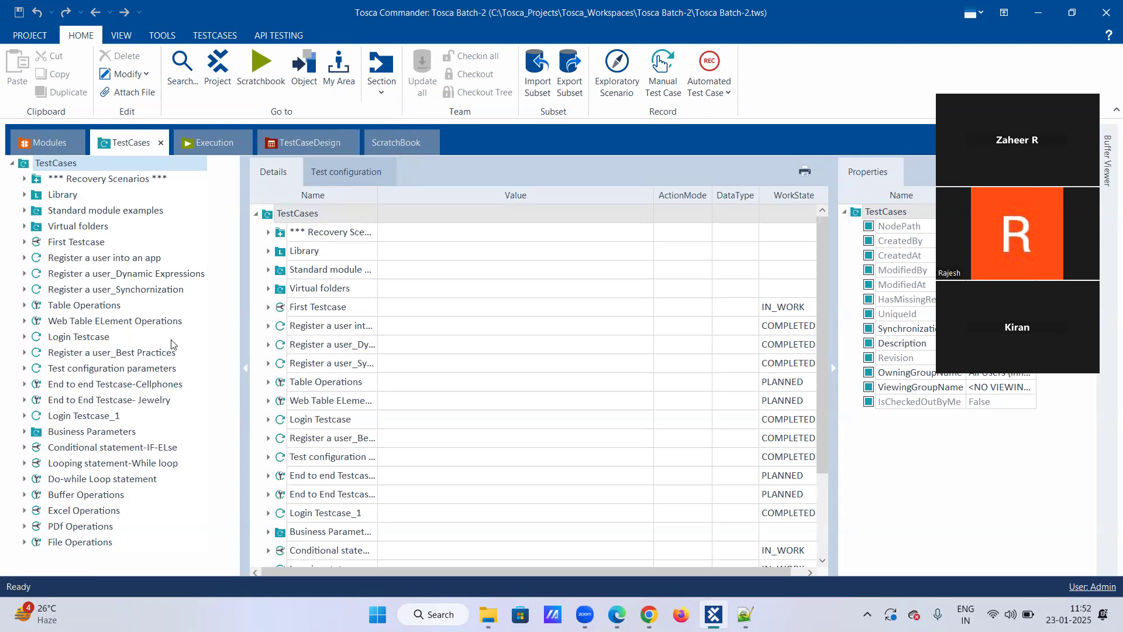
{"action": "left_click", "coordinate": [294, 147]}
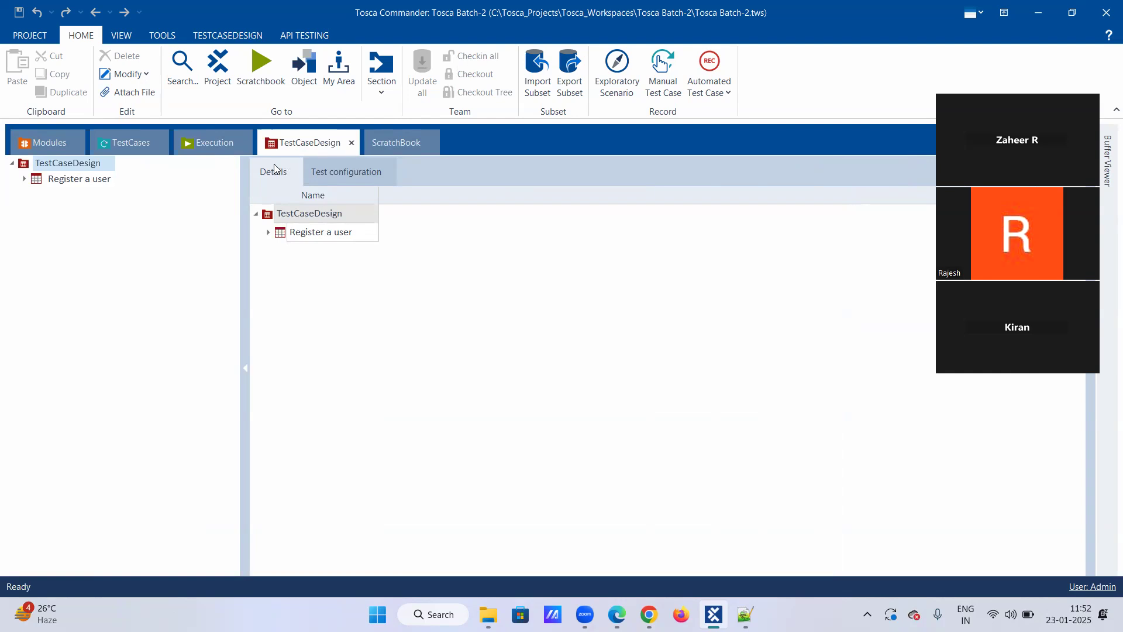
{"action": "left_click", "coordinate": [24, 179]}
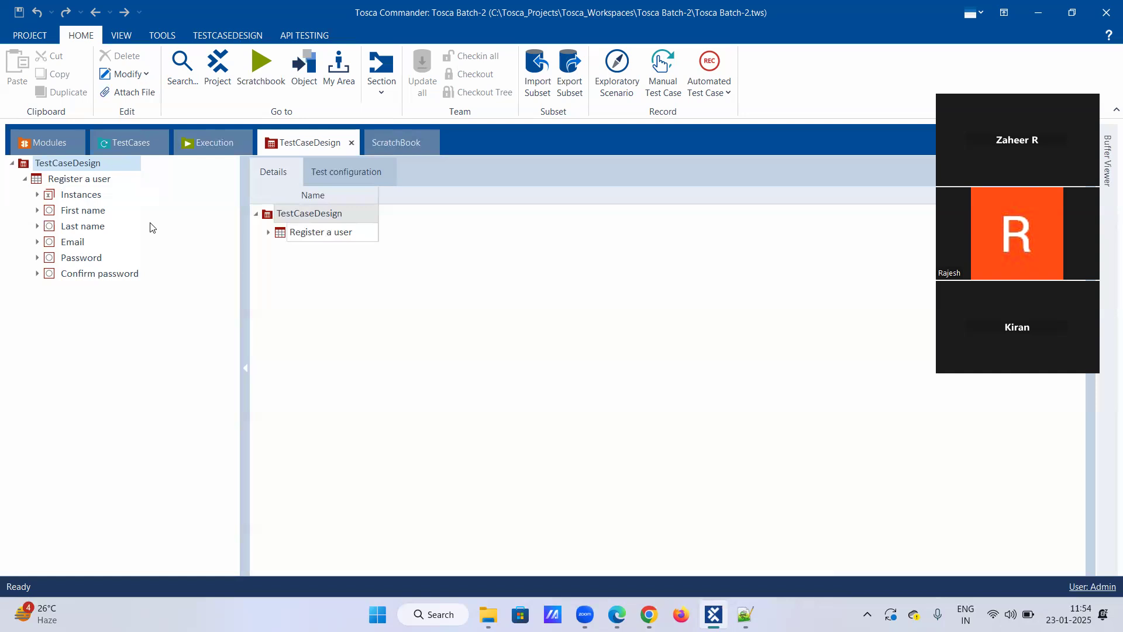
{"action": "left_click", "coordinate": [753, 613]}
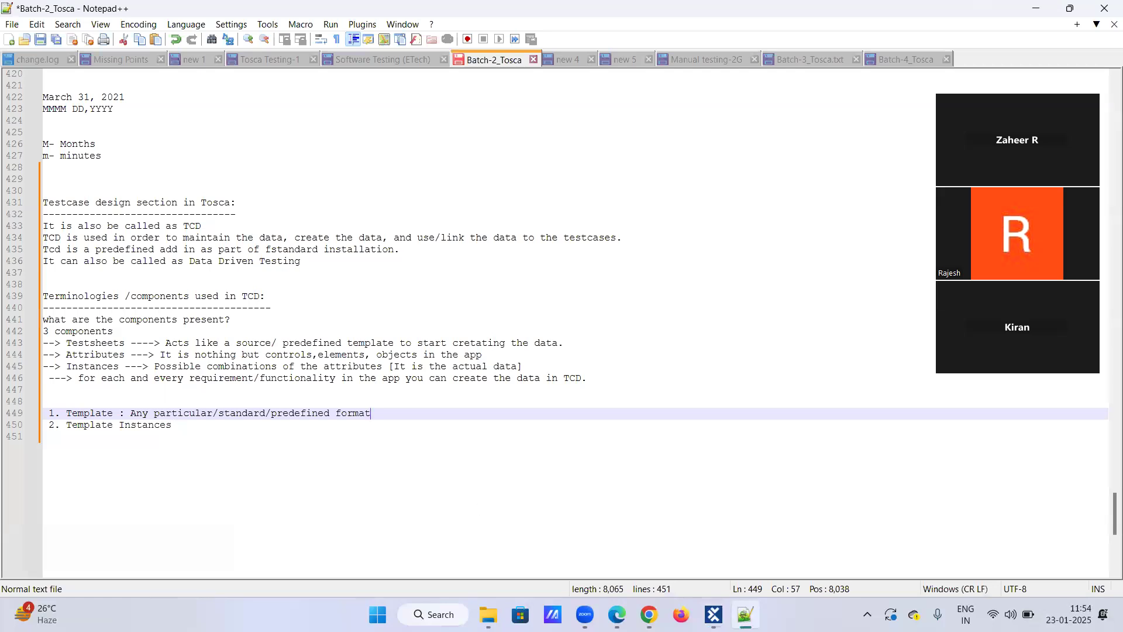
{"action": "left_click", "coordinate": [715, 614]}
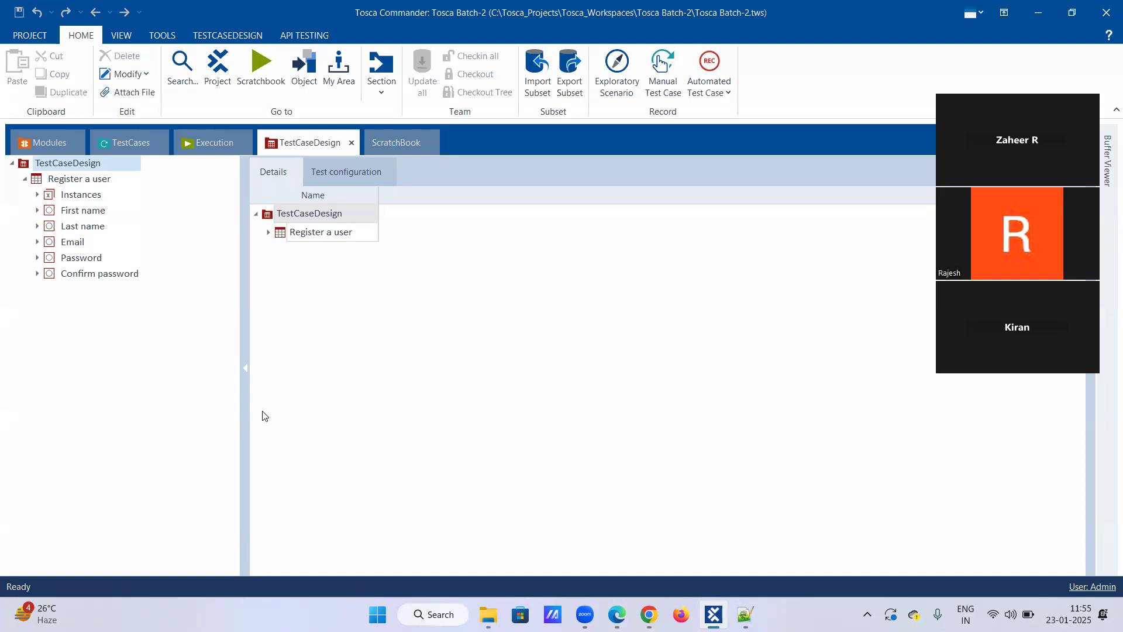
Return to the Notepad++ notes and add the label "step-1" below the Template Instances item, after a blank line.
{"action": "left_click", "coordinate": [746, 614]}
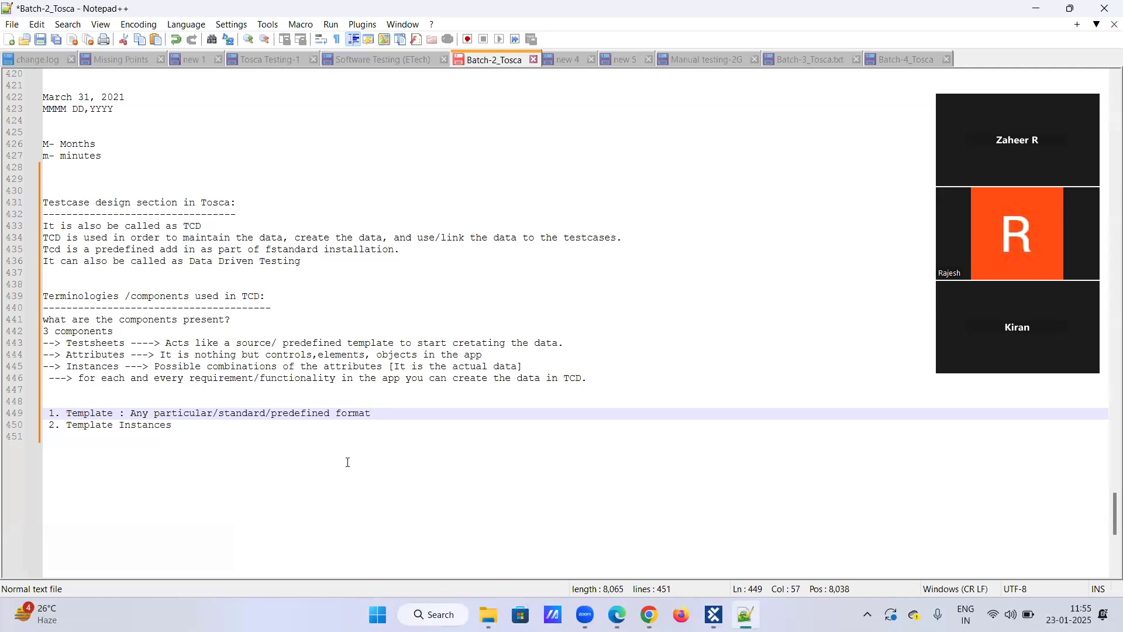
{"action": "left_click", "coordinate": [204, 430]}
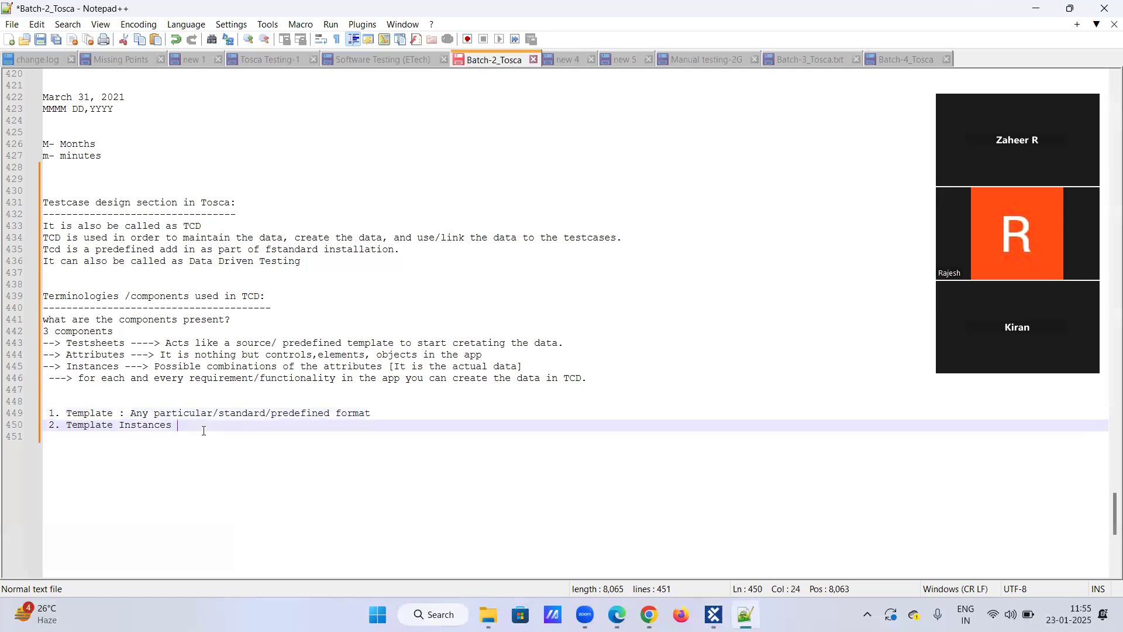
{"action": "key", "text": "Return"}
{"action": "key", "text": "Return"}
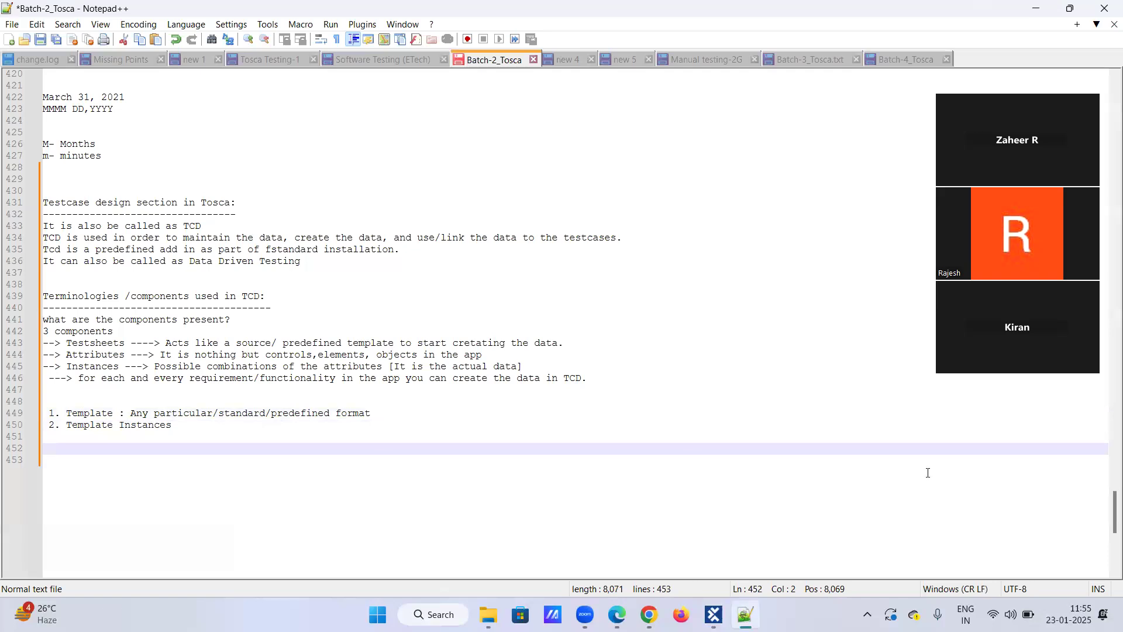
{"action": "type", "text": "step1"}
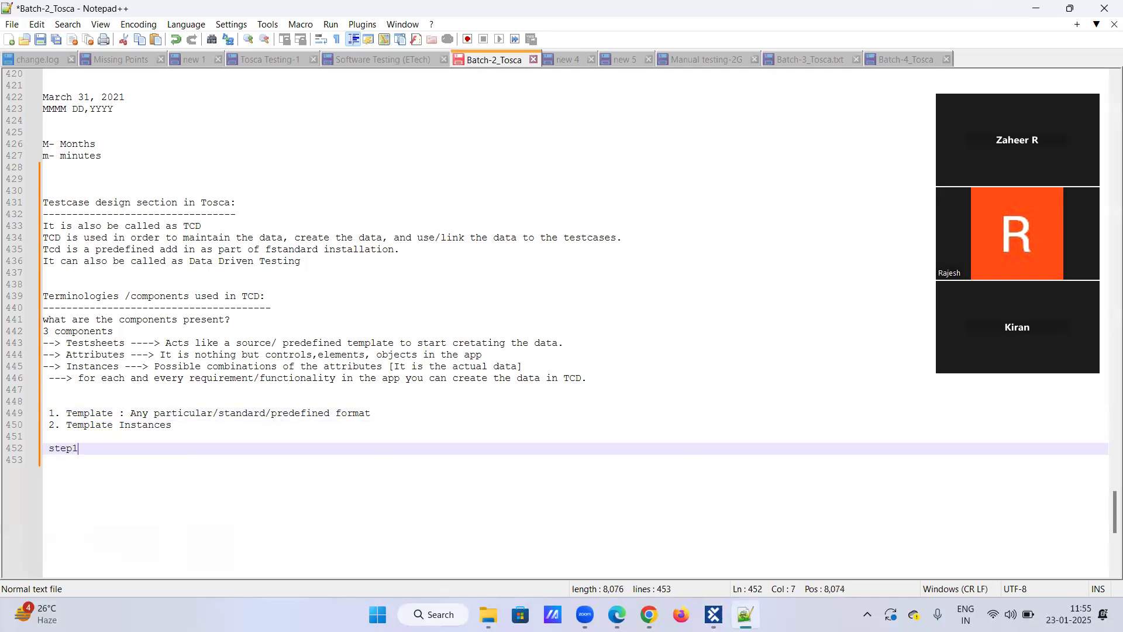
{"action": "key", "text": "BackSpace"}
{"action": "type", "text": "-1: convert"}
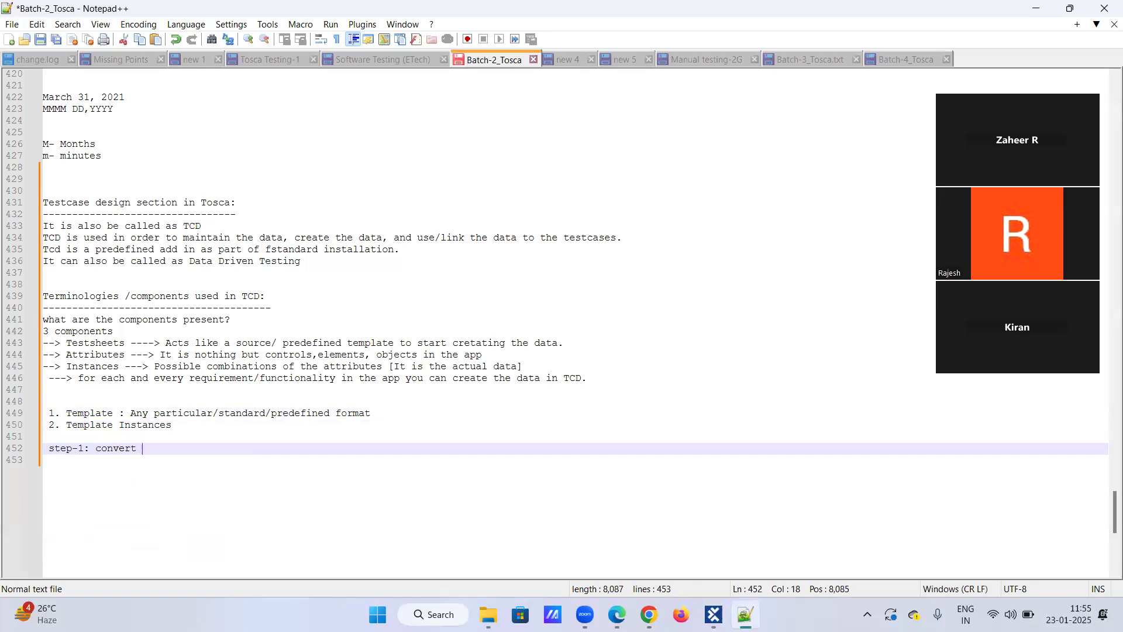
{"action": "type", "text": " ur tc "}
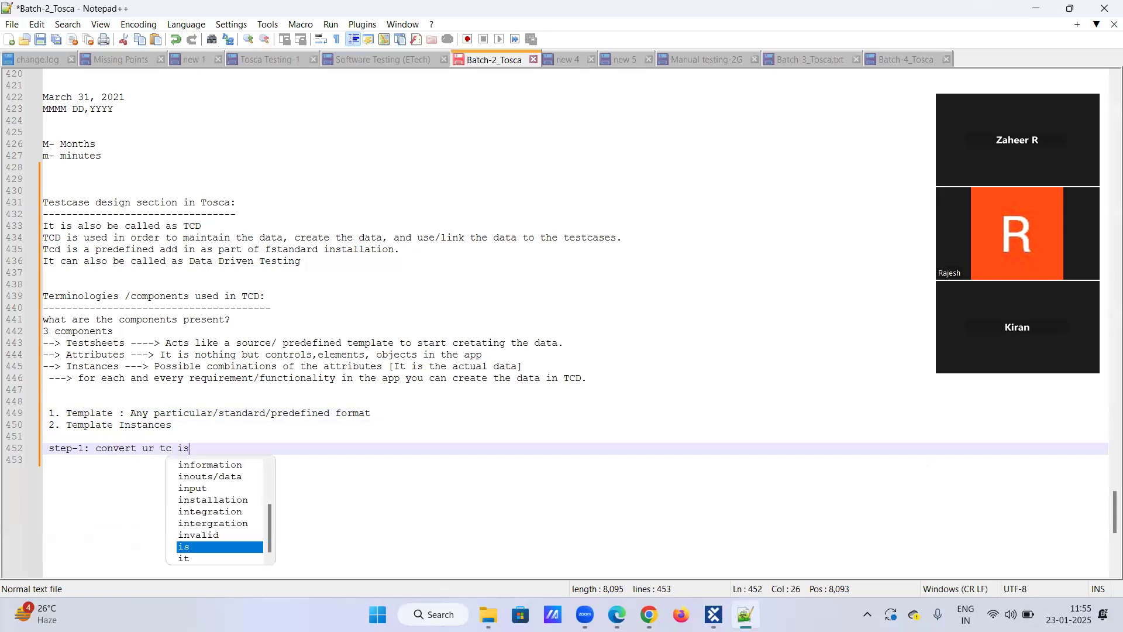
{"action": "type", "text": "into "}
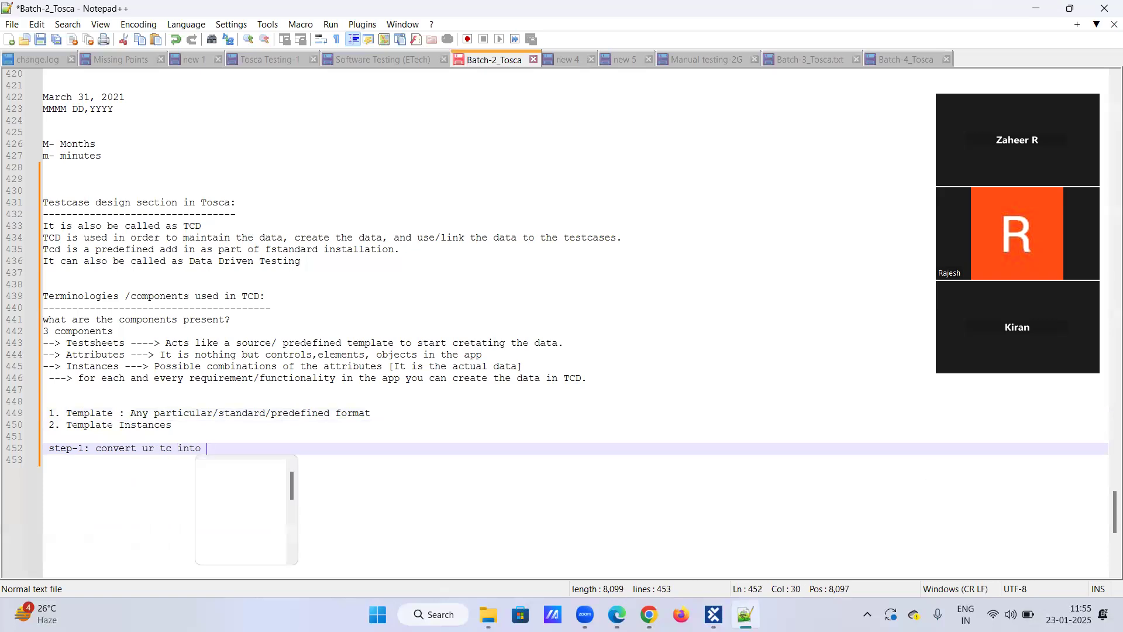
{"action": "type", "text": "a templae"}
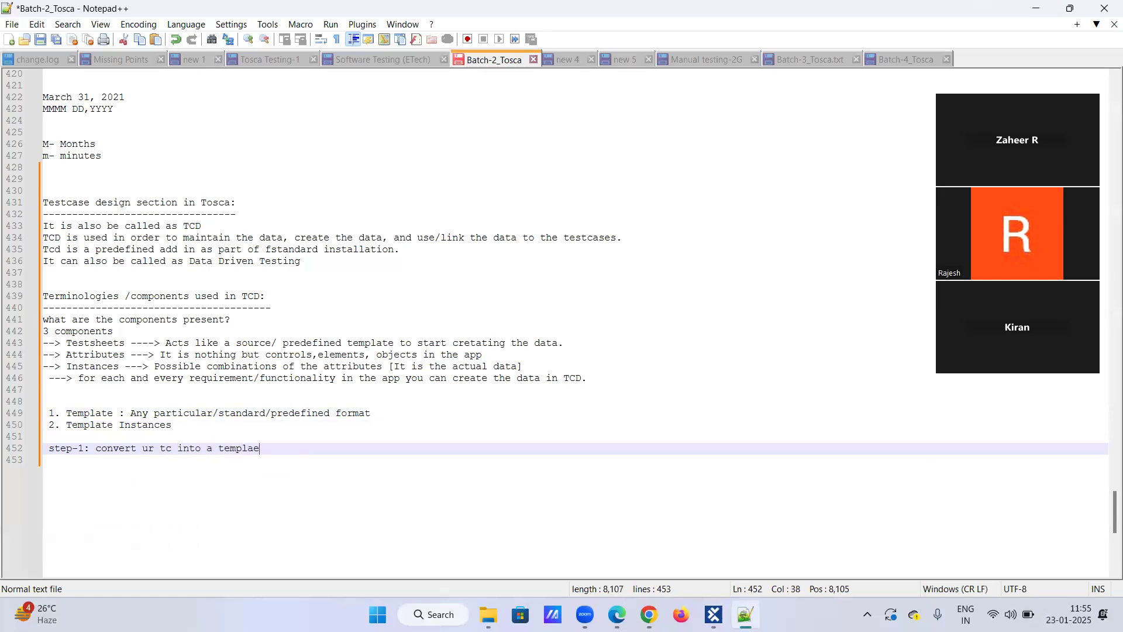
Complete the step-1 line with the text ": convert ur tc into a template".
{"action": "key", "text": "BackSpace"}
{"action": "type", "text": "te"}
Add a new line labelled "step-2:" directly below the step-1 line.
{"action": "key", "text": "Return"}
{"action": "type", "text": "setep"}
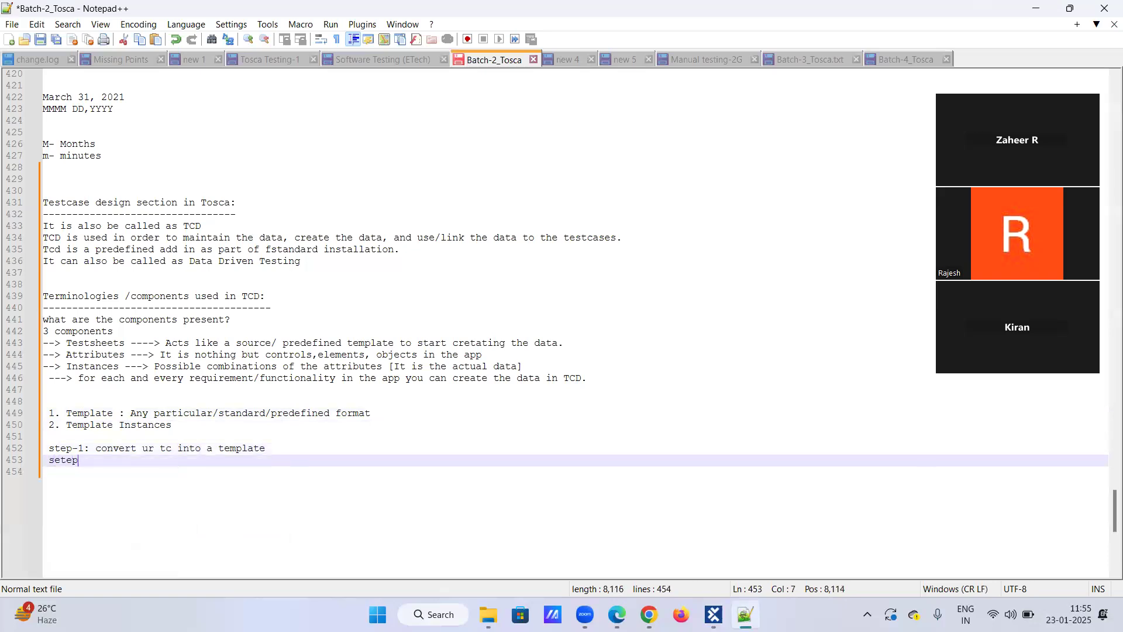
{"action": "key", "text": "BackSpace"}
{"action": "key", "text": "BackSpace"}
{"action": "key", "text": "BackSpace"}
{"action": "key", "text": "BackSpace"}
{"action": "type", "text": "tep-2:"}
{"action": "key", "text": "Return"}
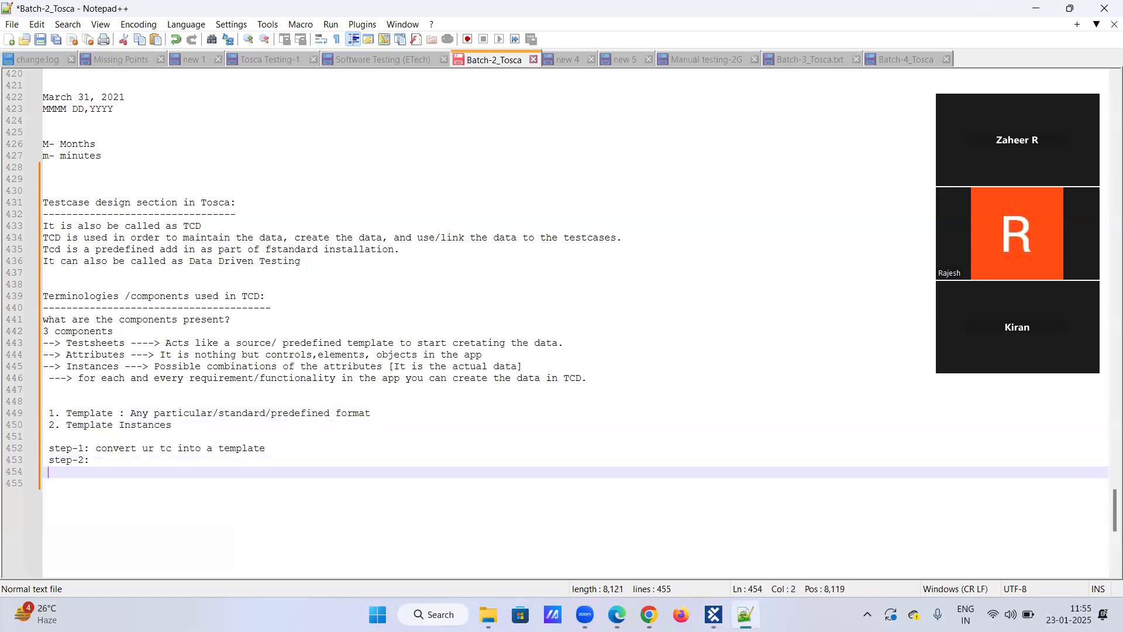
{"action": "key", "text": "BackSpace"}
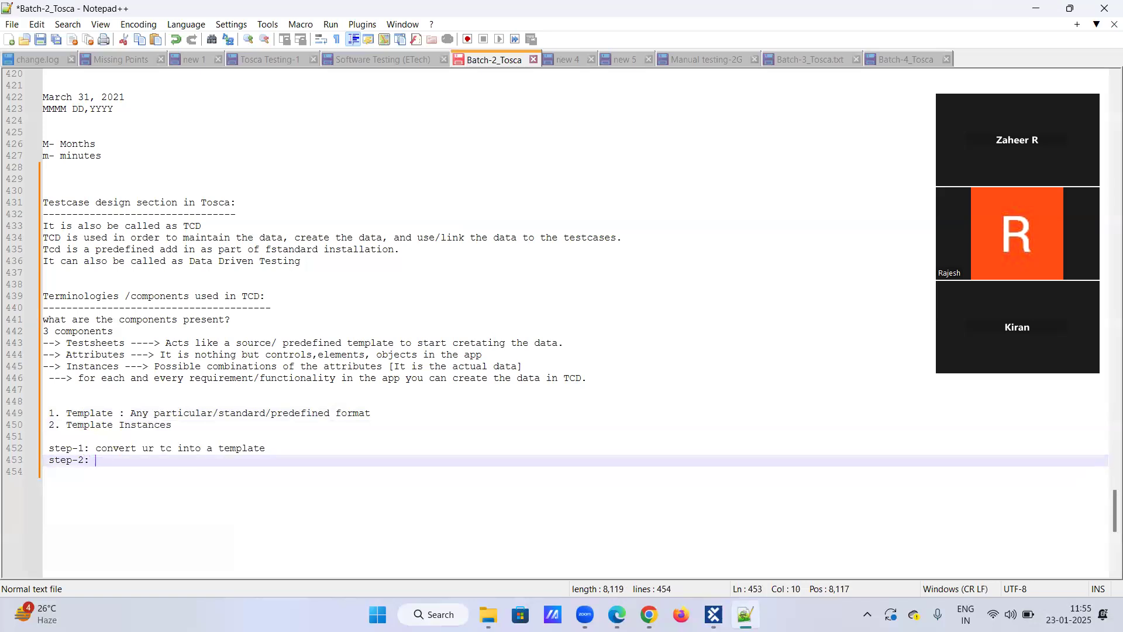
Describe step-2 as "Drag and drop ur testsheet onto ur template" and start a new line below it.
{"action": "type", "text": "Drag and d"}
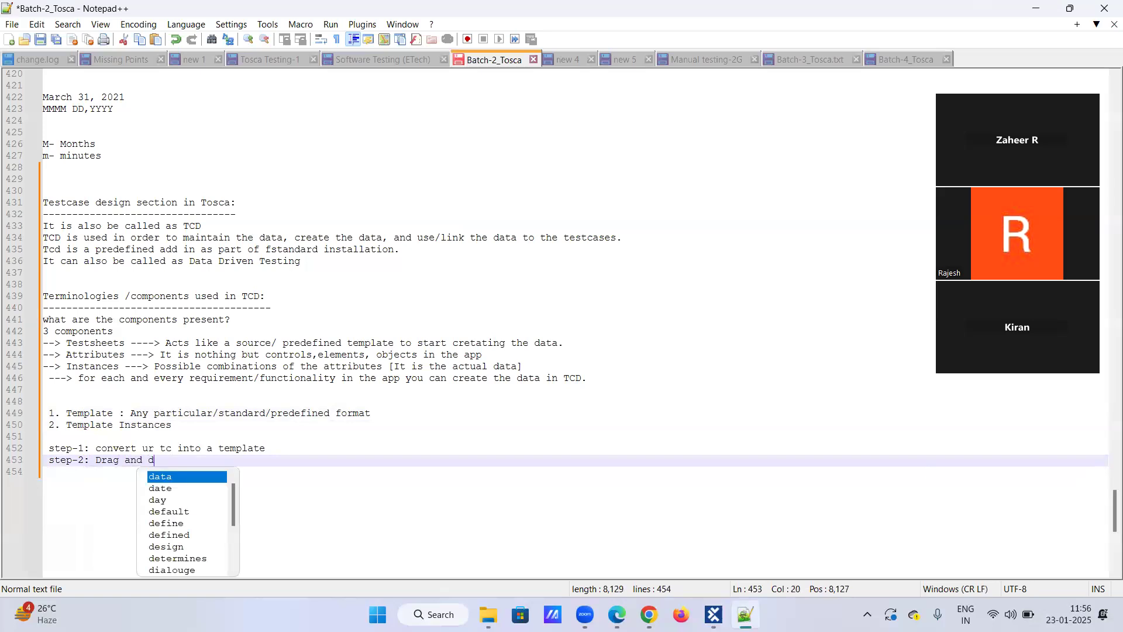
{"action": "type", "text": "rop ur "}
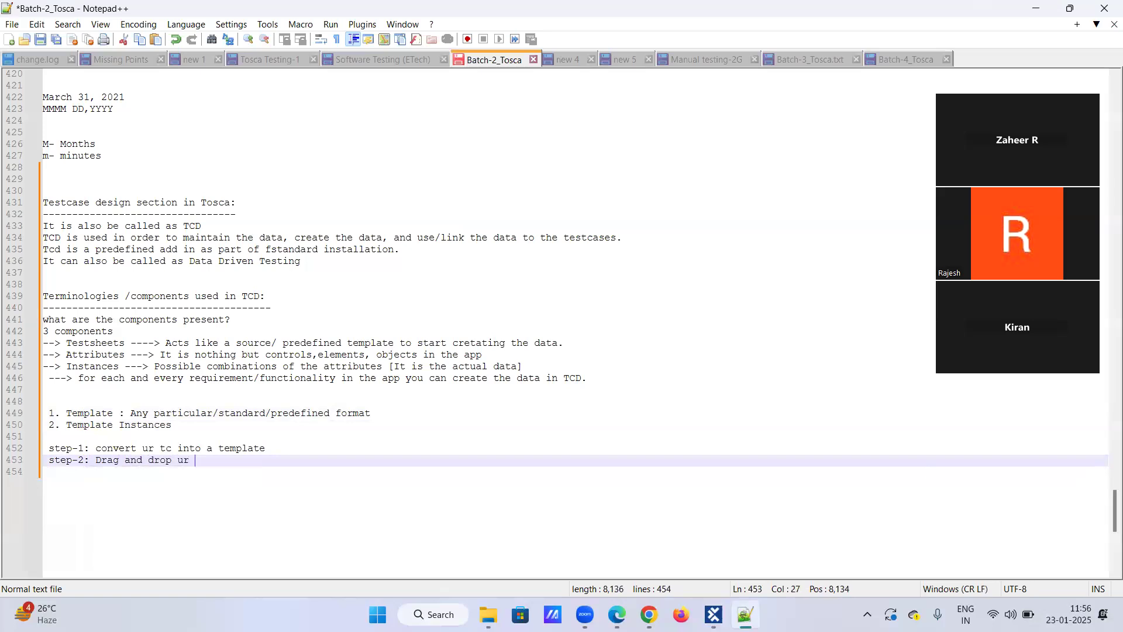
{"action": "type", "text": "testsheet on"}
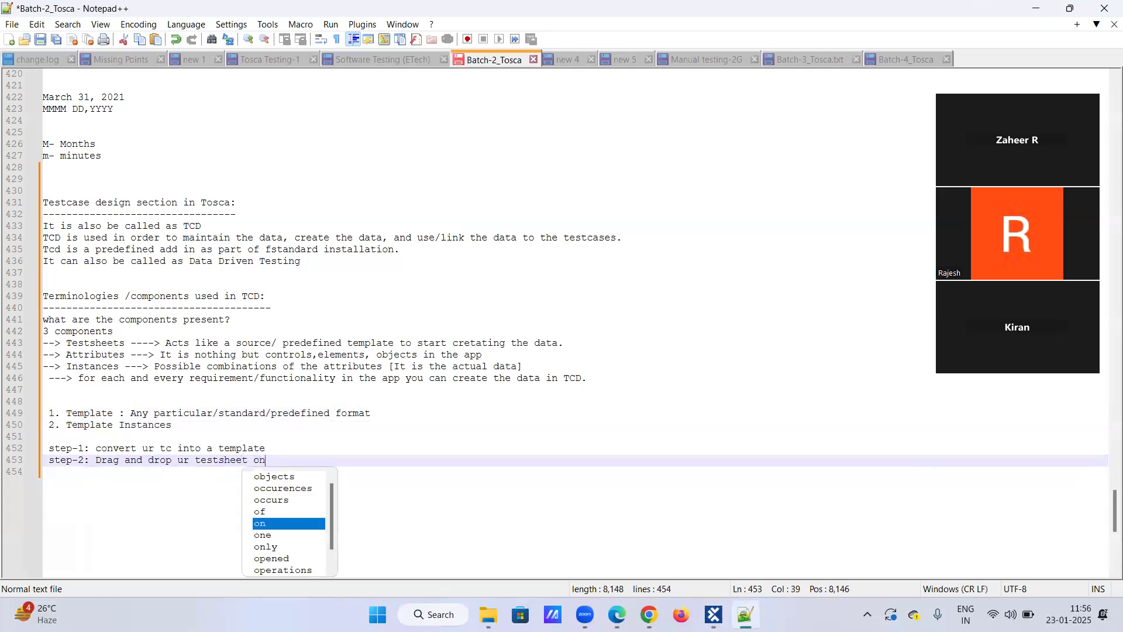
{"action": "type", "text": "to ur template"}
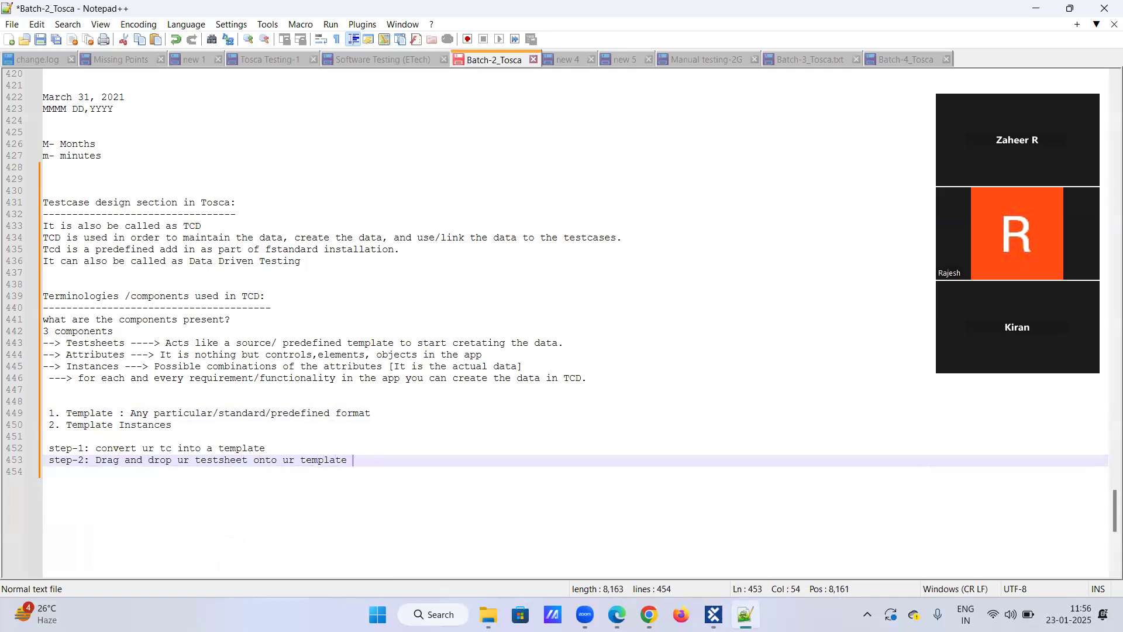
{"action": "key", "text": "Return"}
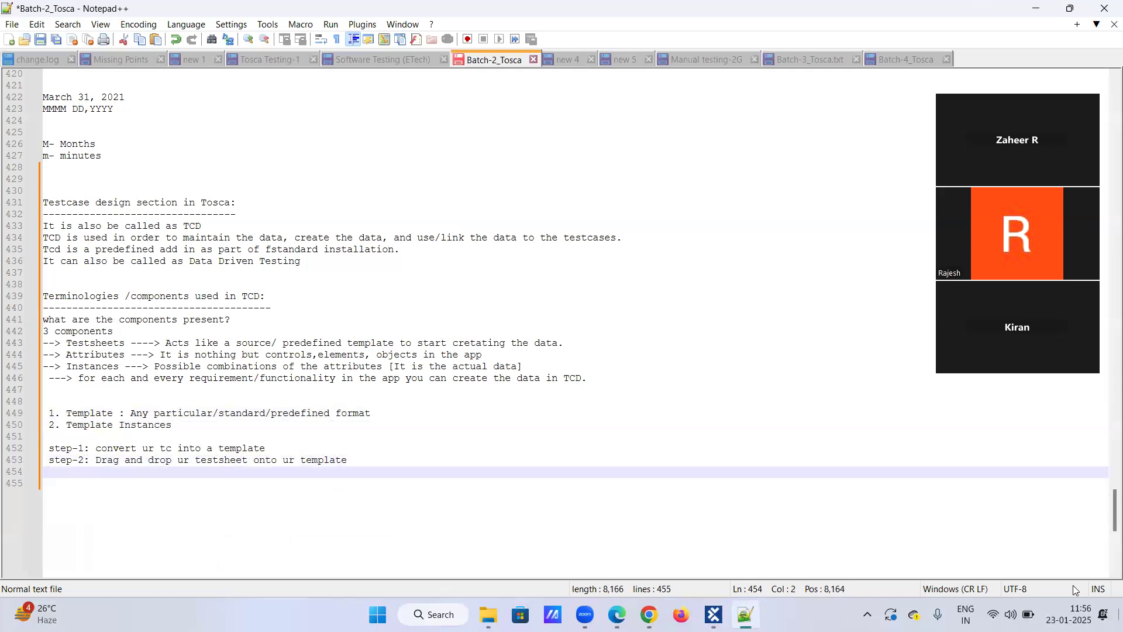
Switch to Tosca Commander and view the Register a user test sheet's instances and the test case list.
{"action": "key", "text": "alt+Tab"}
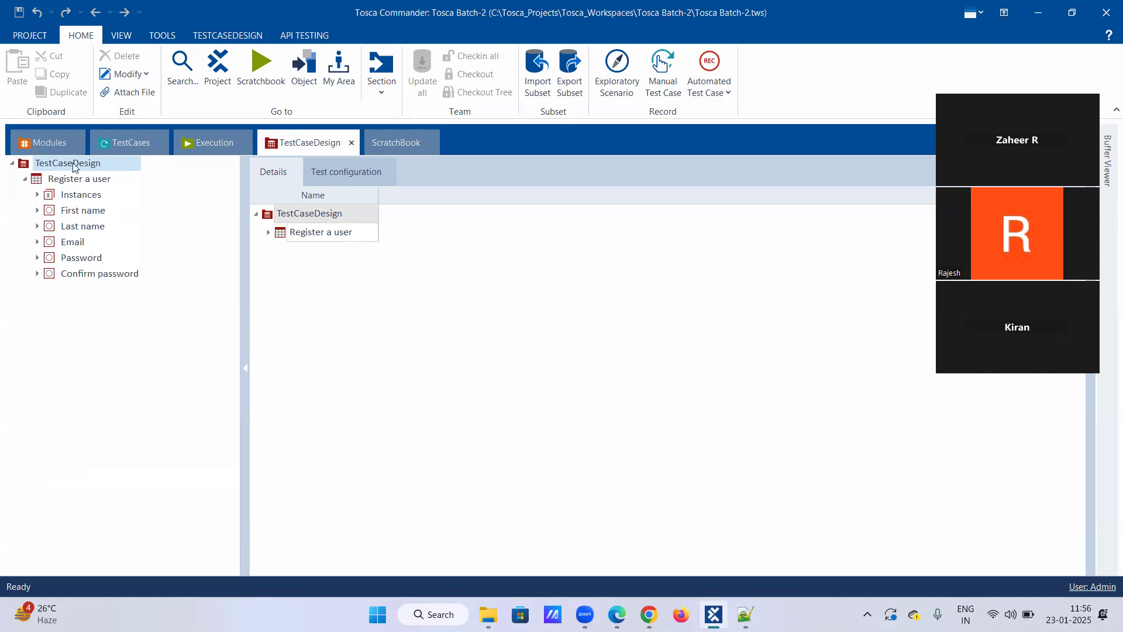
{"action": "left_click", "coordinate": [24, 180]}
{"action": "left_click", "coordinate": [24, 179]}
{"action": "left_click", "coordinate": [37, 195]}
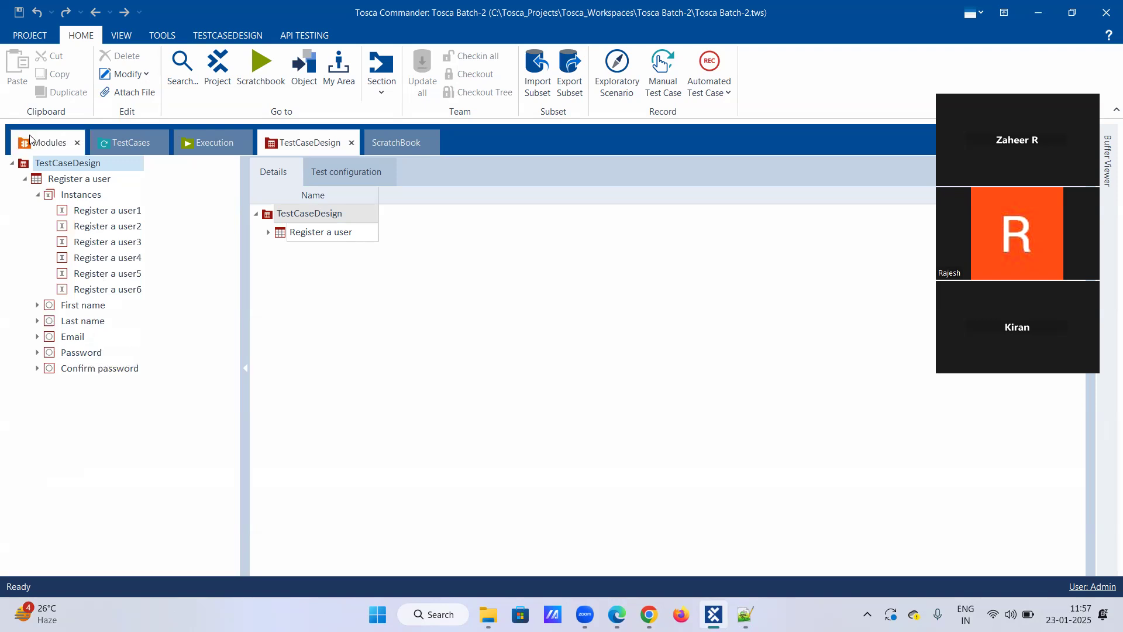
{"action": "left_click", "coordinate": [91, 140]}
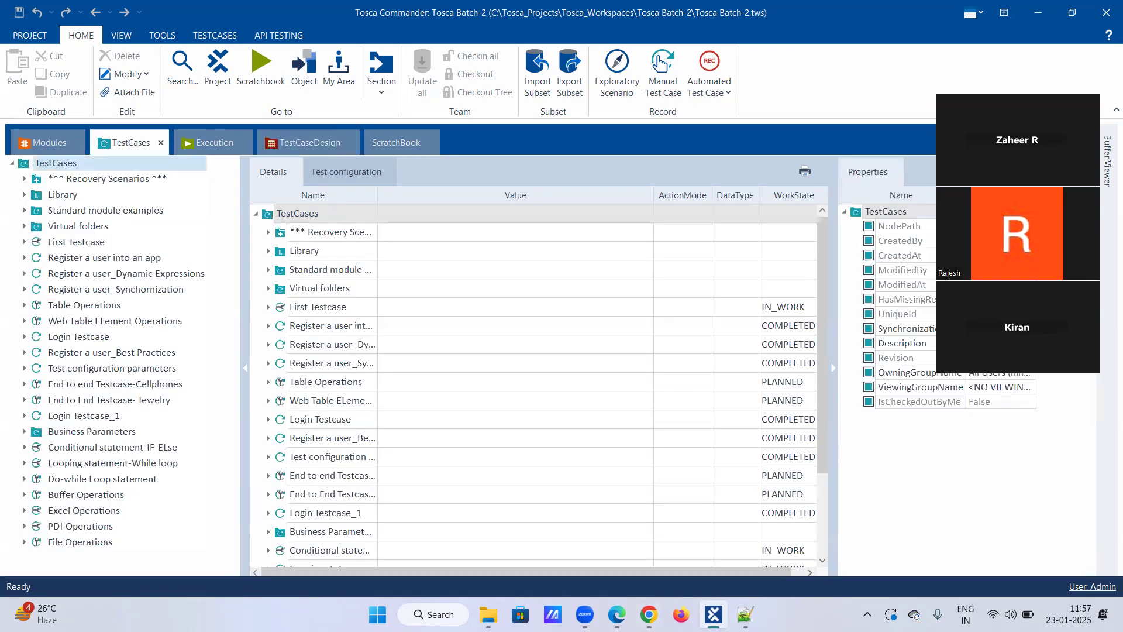
Switch to Notepad++ and add the line "step-3: I will generate the template instances" below step-2, followed by a new line.
{"action": "key", "text": "alt+Tab"}
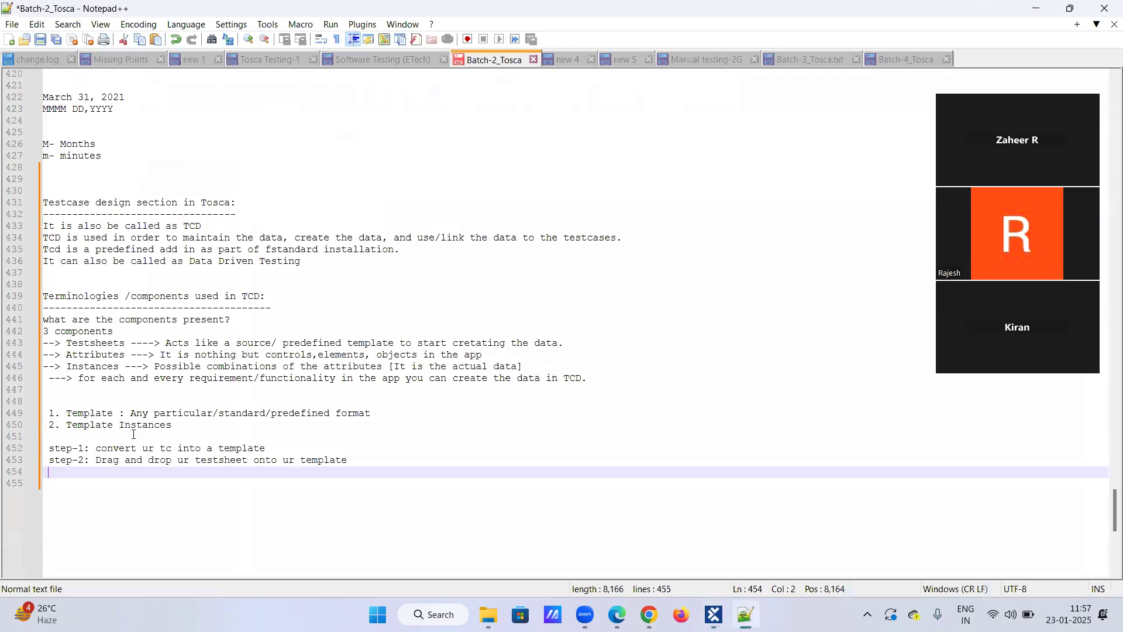
{"action": "type", "text": "step-3: I will "}
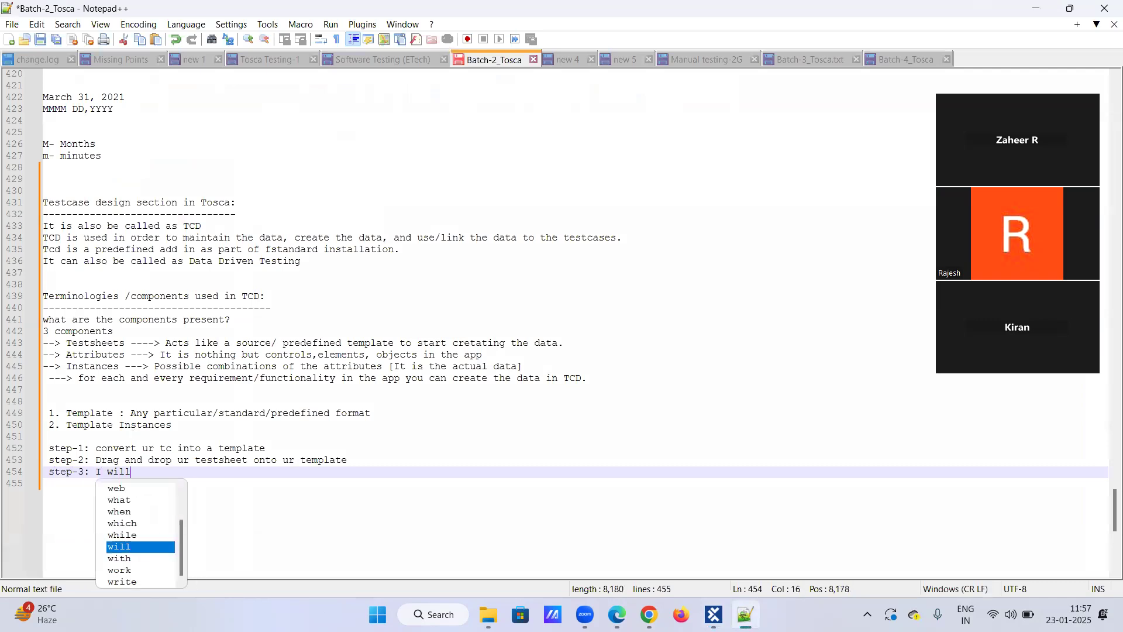
{"action": "type", "text": "gener"}
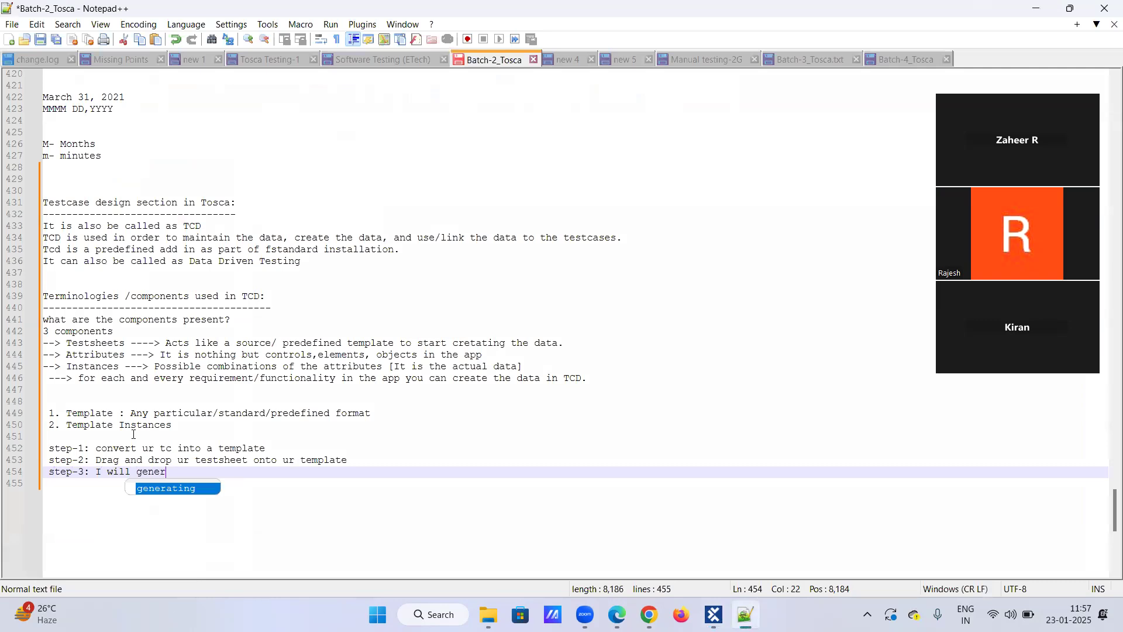
{"action": "type", "text": "ate th"}
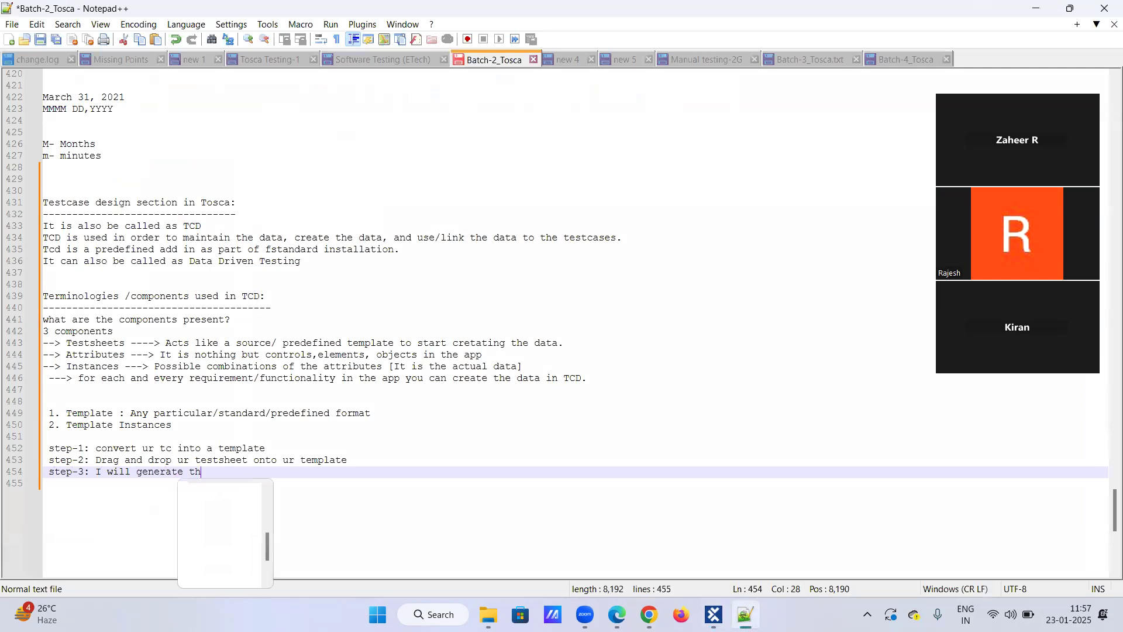
{"action": "type", "text": "e template "}
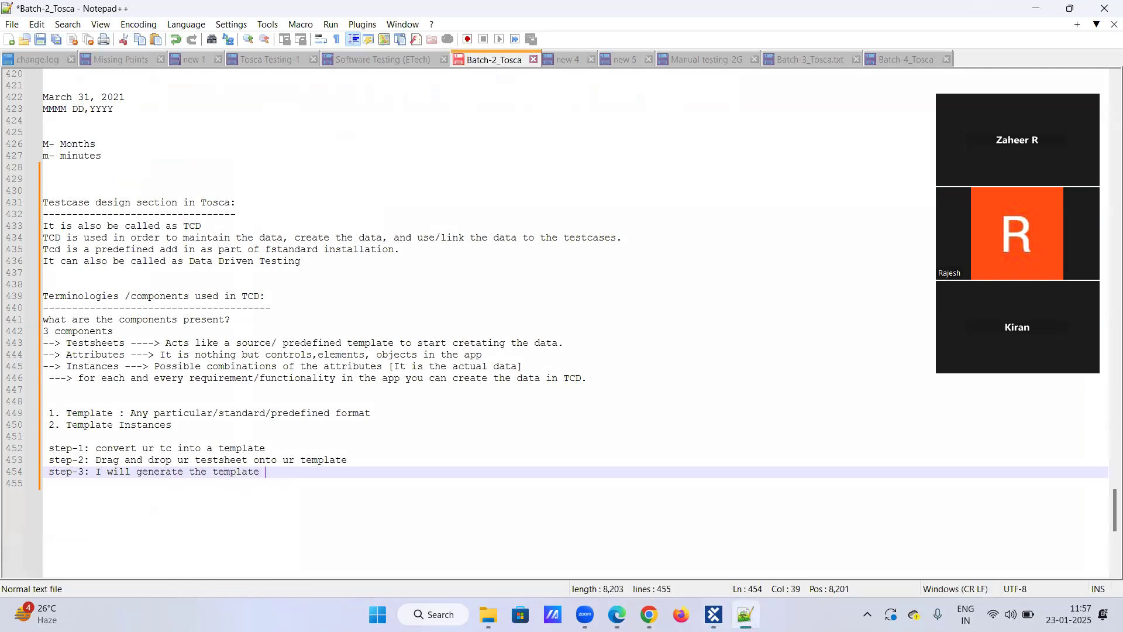
{"action": "type", "text": "instances"}
{"action": "key", "text": "Return"}
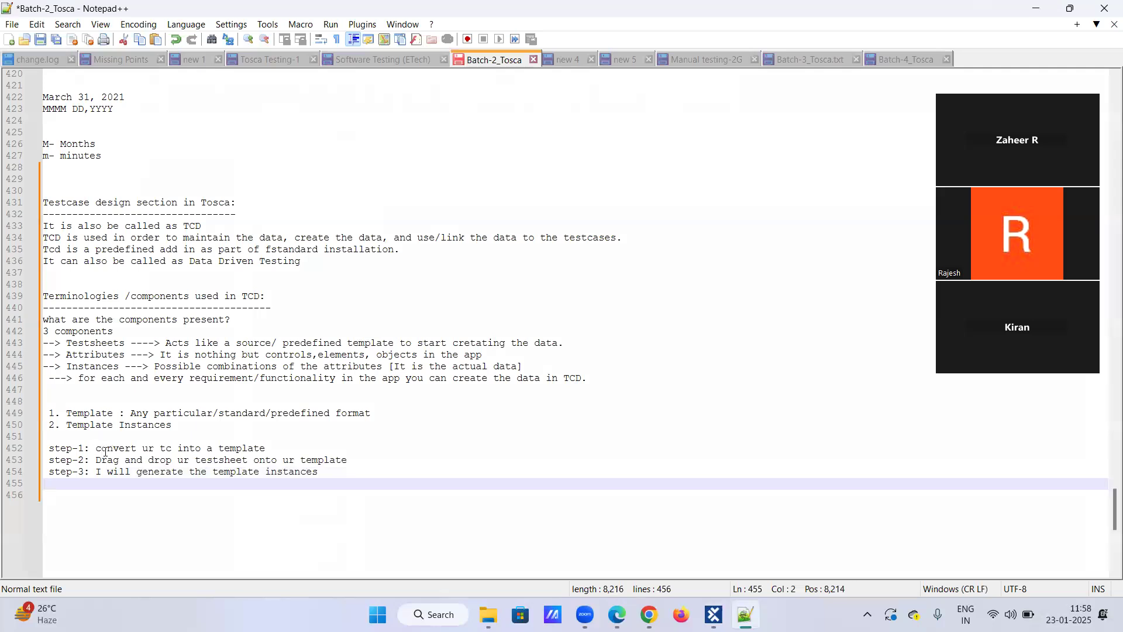
Highlight the step-1 description "convert ur tc into a template" in the notes and switch to Tosca Commander.
{"action": "left_click_drag", "start_coordinate": [96, 448], "coordinate": [183, 448]}
{"action": "left_click_drag", "start_coordinate": [278, 443], "coordinate": [424, 446]}
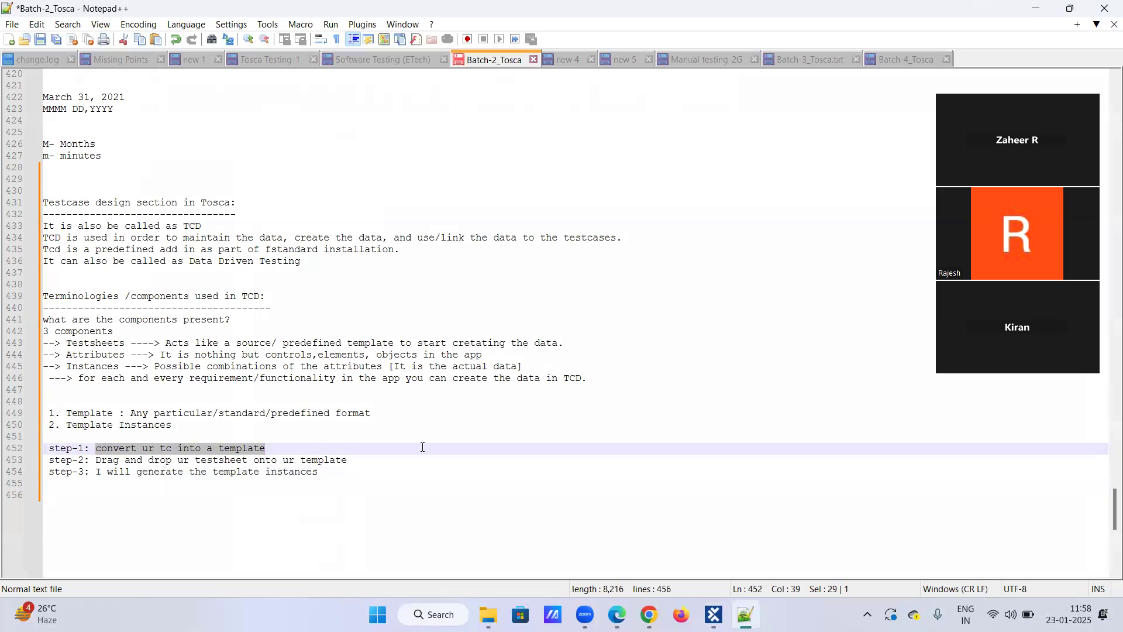
{"action": "left_click", "coordinate": [714, 614]}
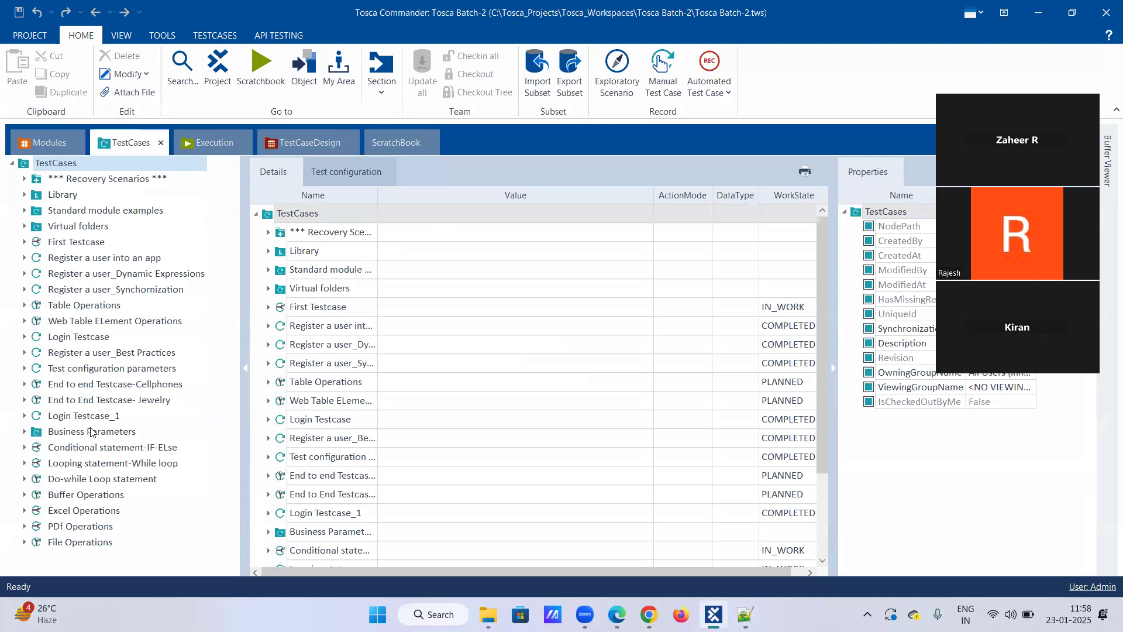
Copy the Register a user_Best Practices test case and paste it into the TestCases root folder.
{"action": "left_click", "coordinate": [103, 356]}
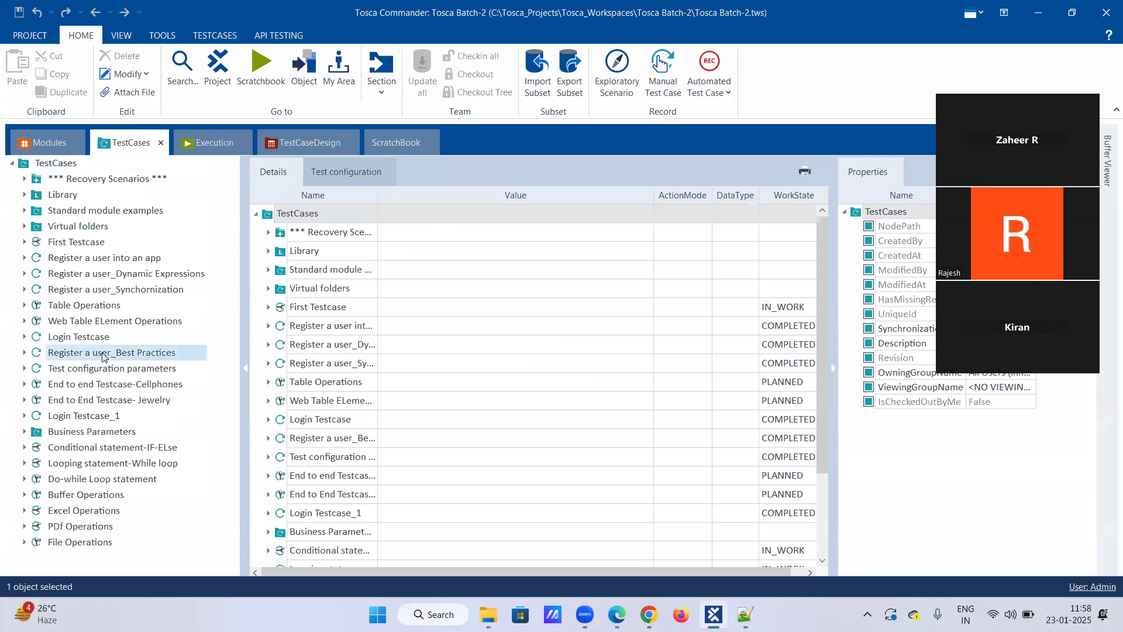
{"action": "left_click", "coordinate": [25, 354]}
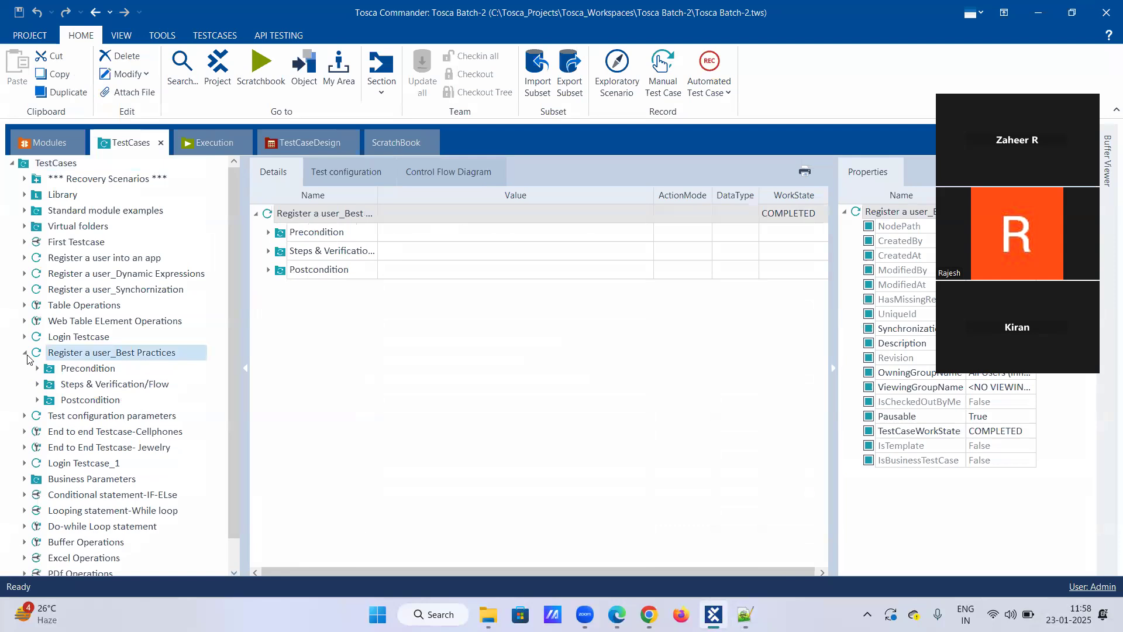
{"action": "left_click", "coordinate": [37, 385]}
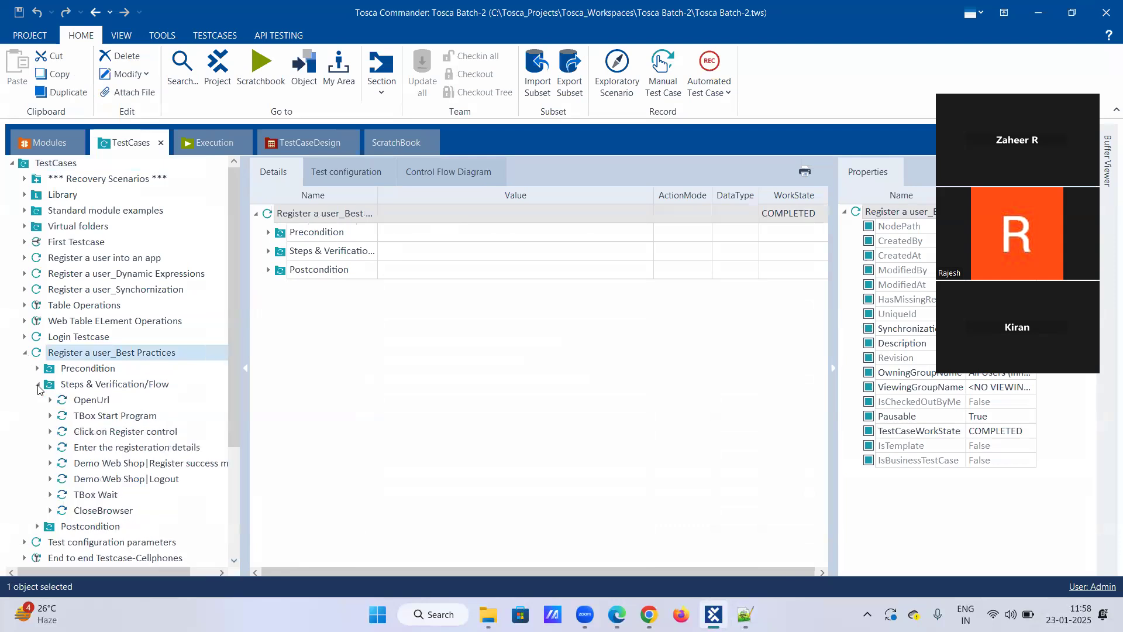
{"action": "right_click", "coordinate": [69, 358]}
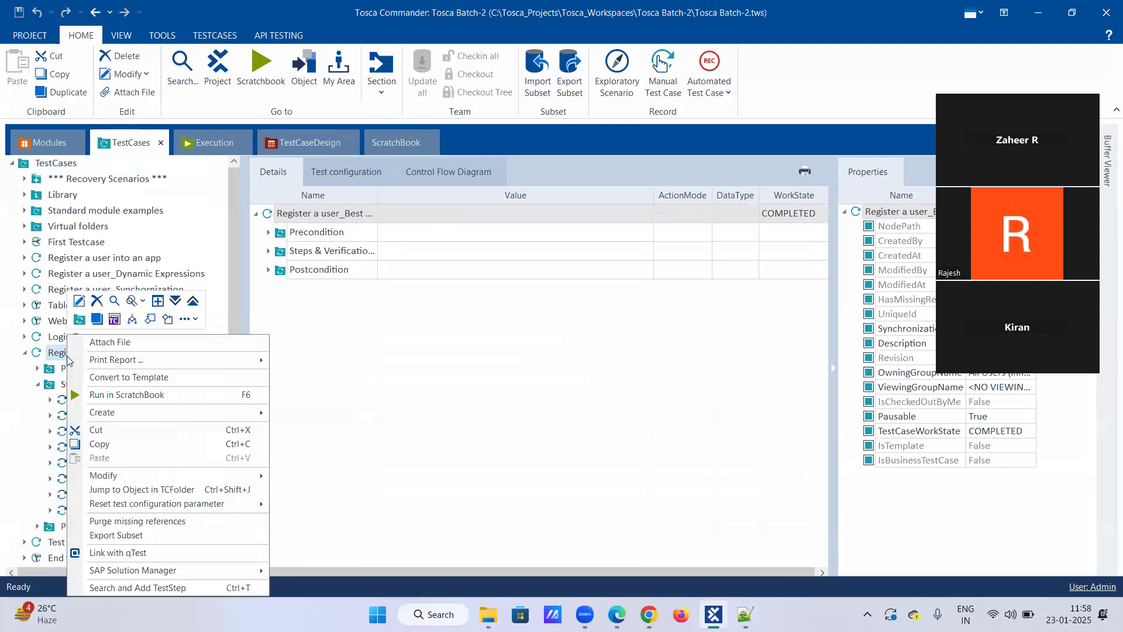
{"action": "left_click", "coordinate": [91, 445]}
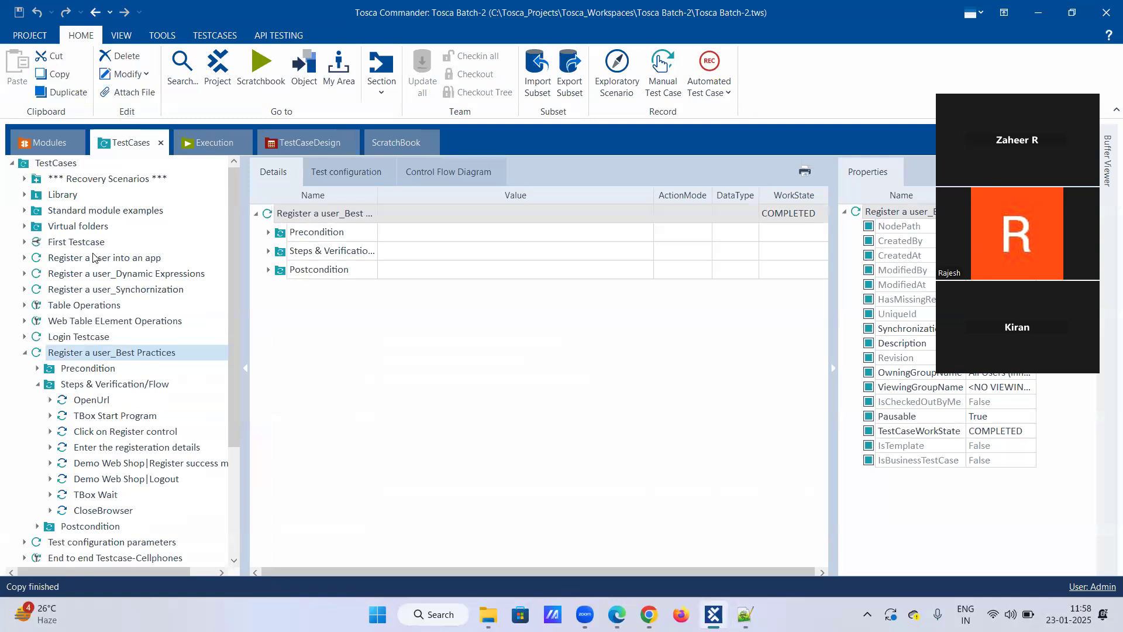
{"action": "right_click", "coordinate": [63, 164]}
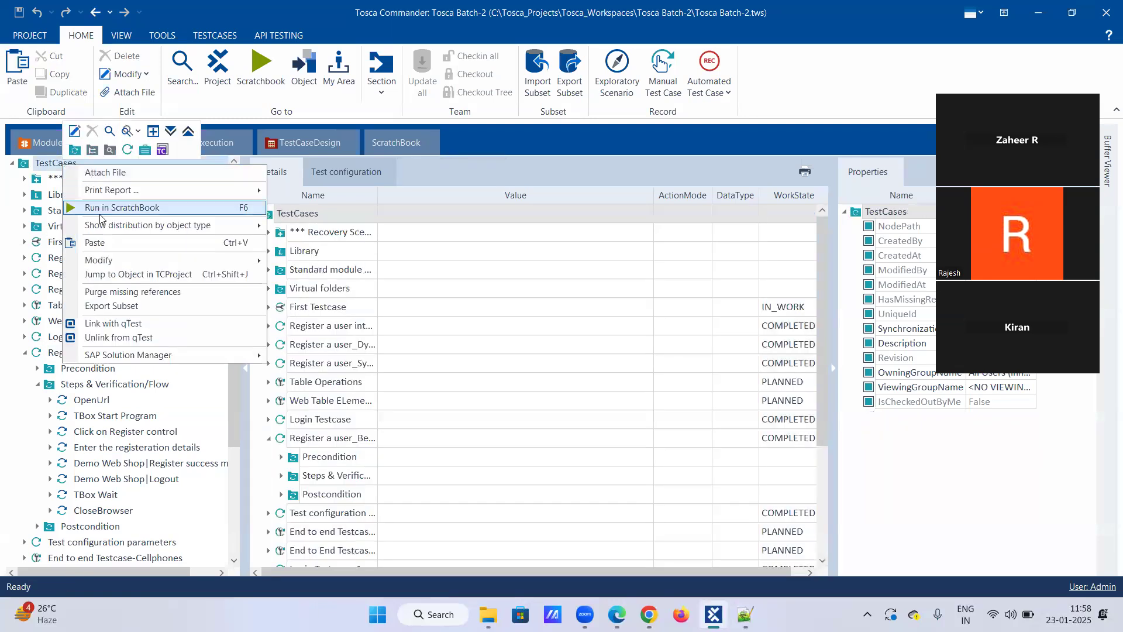
{"action": "left_click", "coordinate": [97, 242]}
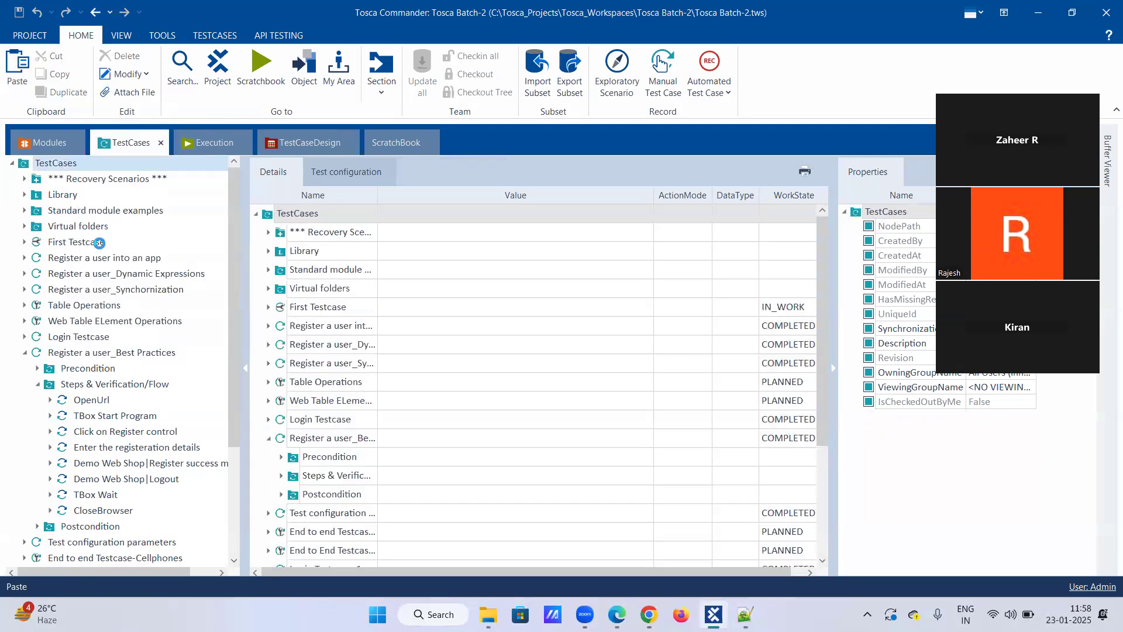
{"action": "left_click", "coordinate": [24, 352]}
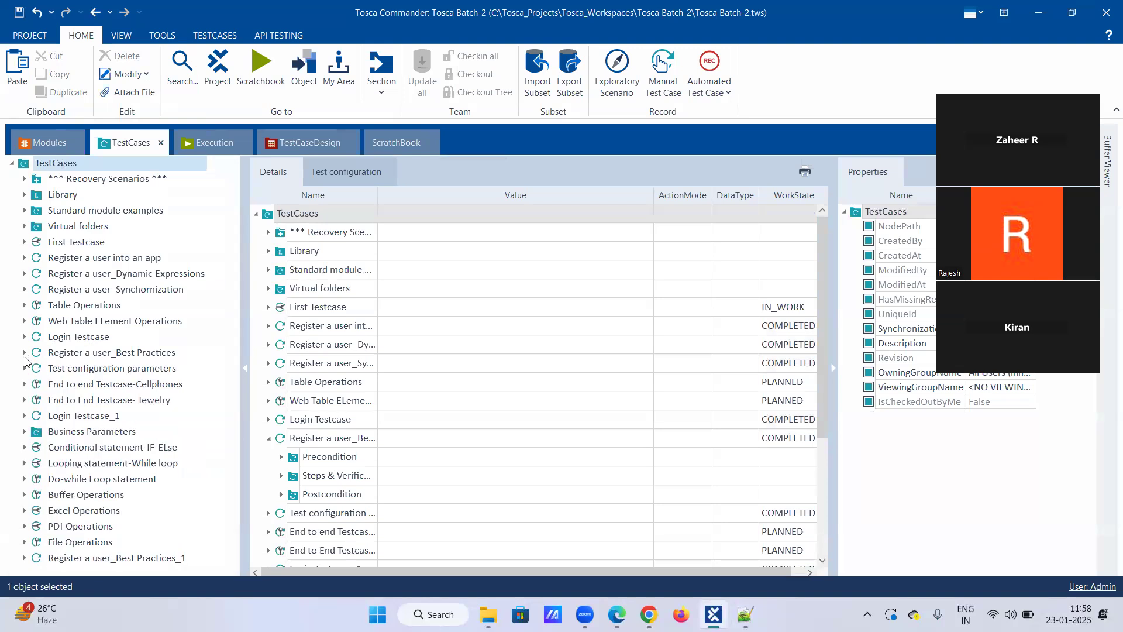
Rename the pasted copy of the Best Practices test case as Register a user_TCD.
{"action": "right_click", "coordinate": [132, 560]}
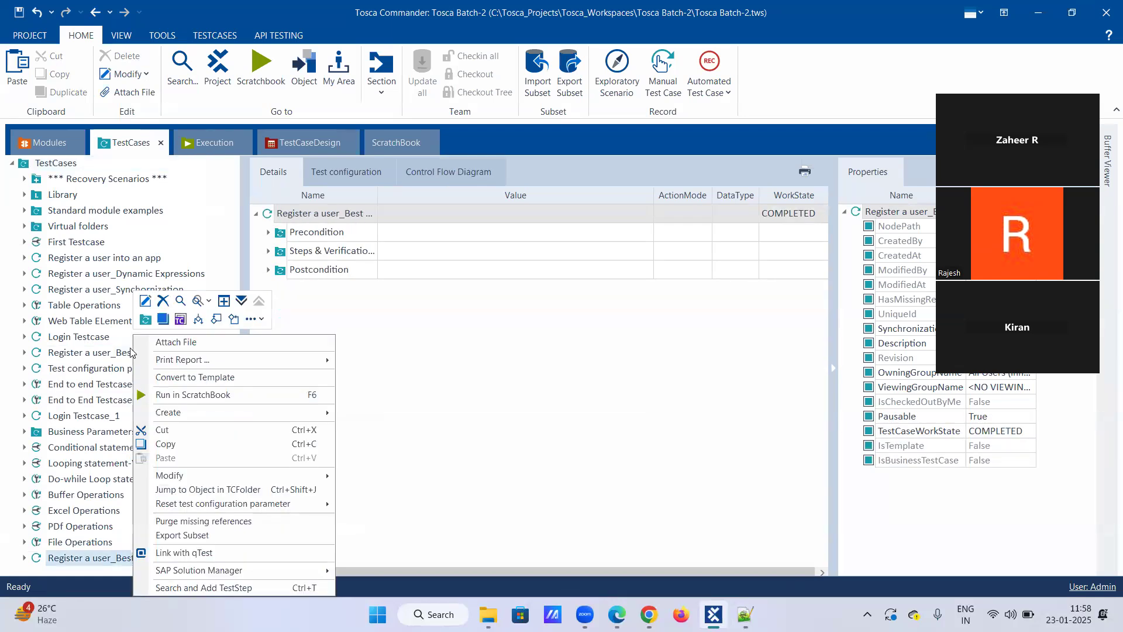
{"action": "left_click", "coordinate": [148, 303]}
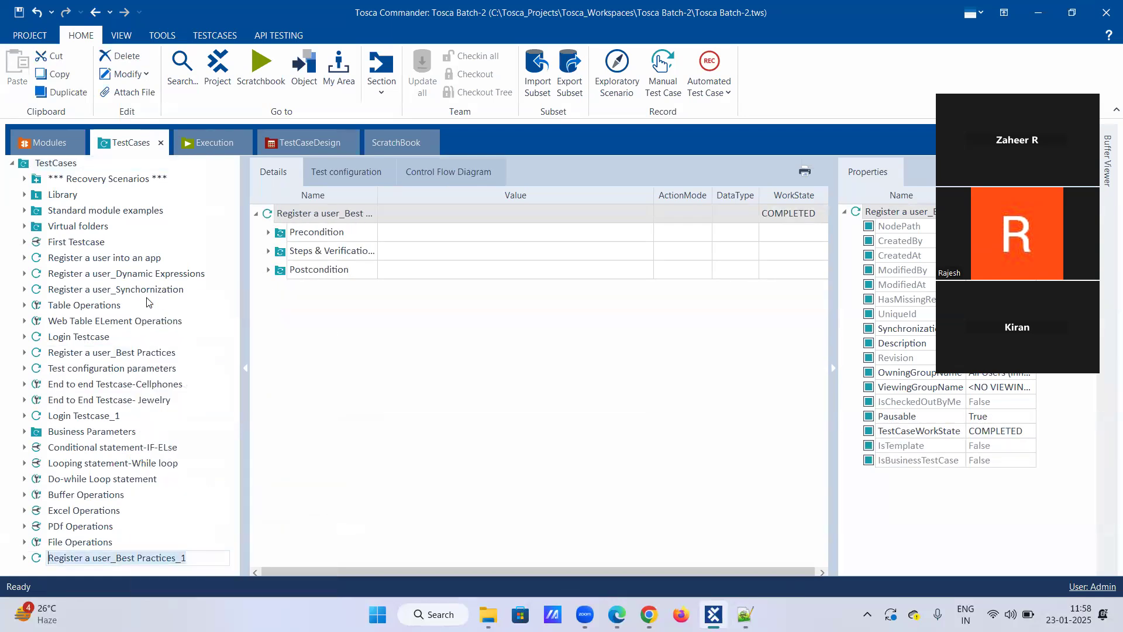
{"action": "key", "text": "End"}
{"action": "key", "text": "BackSpace"}
{"action": "key", "text": "BackSpace"}
{"action": "key", "text": "BackSpace"}
{"action": "key", "text": "BackSpace"}
{"action": "key", "text": "BackSpace"}
{"action": "key", "text": "BackSpace"}
{"action": "key", "text": "BackSpace"}
{"action": "key", "text": "BackSpace"}
{"action": "key", "text": "BackSpace"}
{"action": "key", "text": "BackSpace"}
{"action": "key", "text": "BackSpace"}
{"action": "key", "text": "BackSpace"}
{"action": "key", "text": "BackSpace"}
{"action": "key", "text": "BackSpace"}
{"action": "key", "text": "BackSpace"}
{"action": "key", "text": "BackSpace"}
{"action": "type", "text": "TCD"}
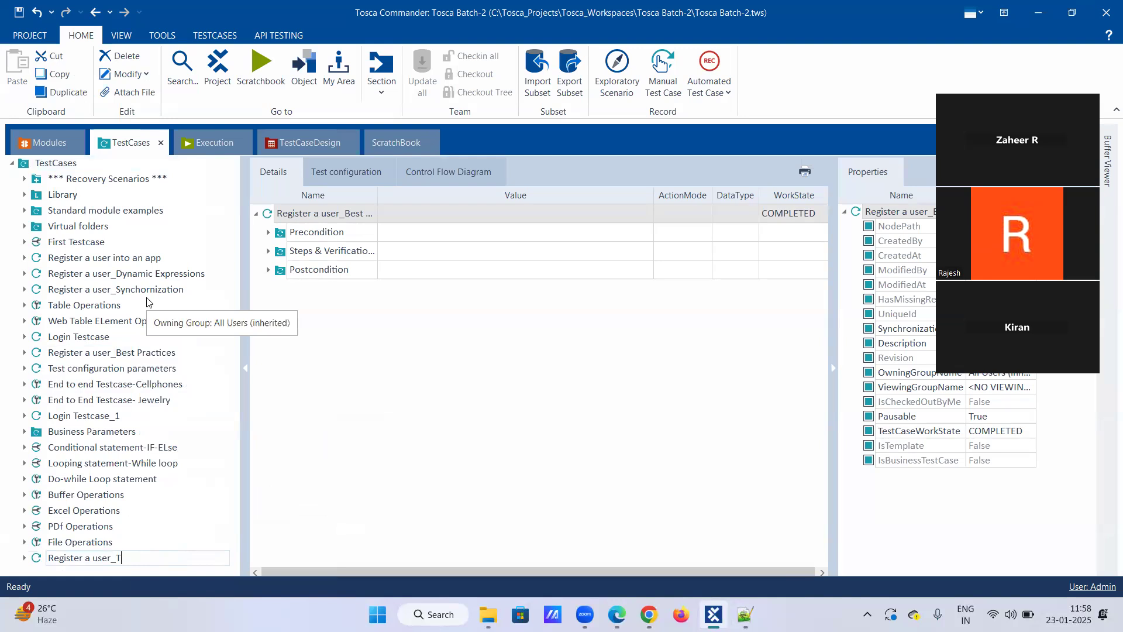
{"action": "key", "text": "Return"}
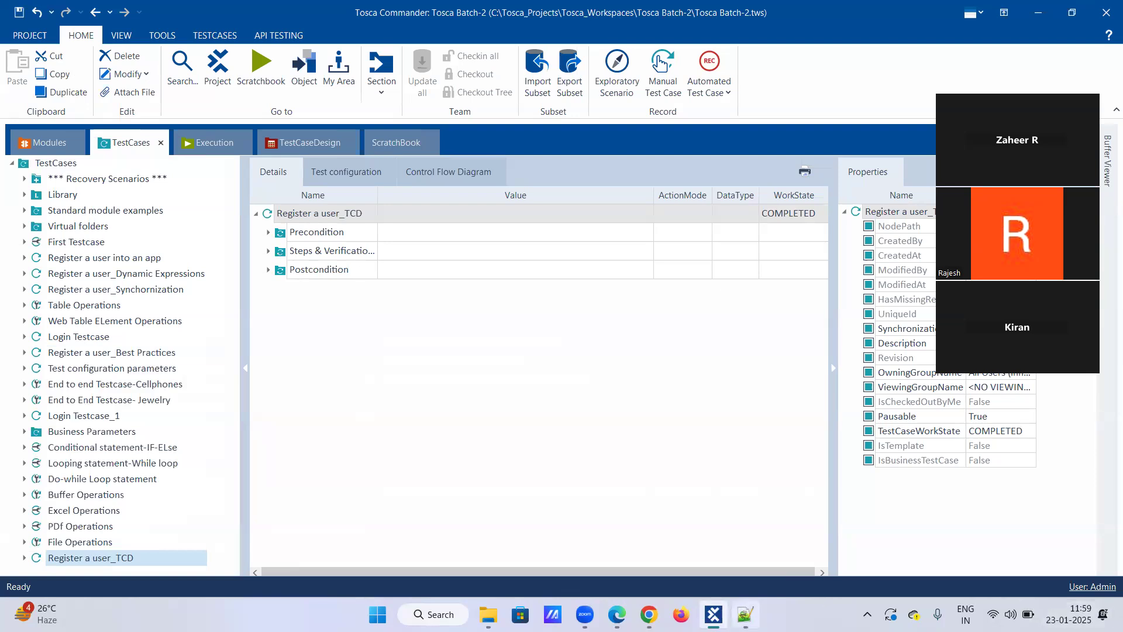
Check the step-1 note in Notepad++, return to Tosca Commander and convert the Register a user_TCD test case to a template.
{"action": "left_click", "coordinate": [745, 615]}
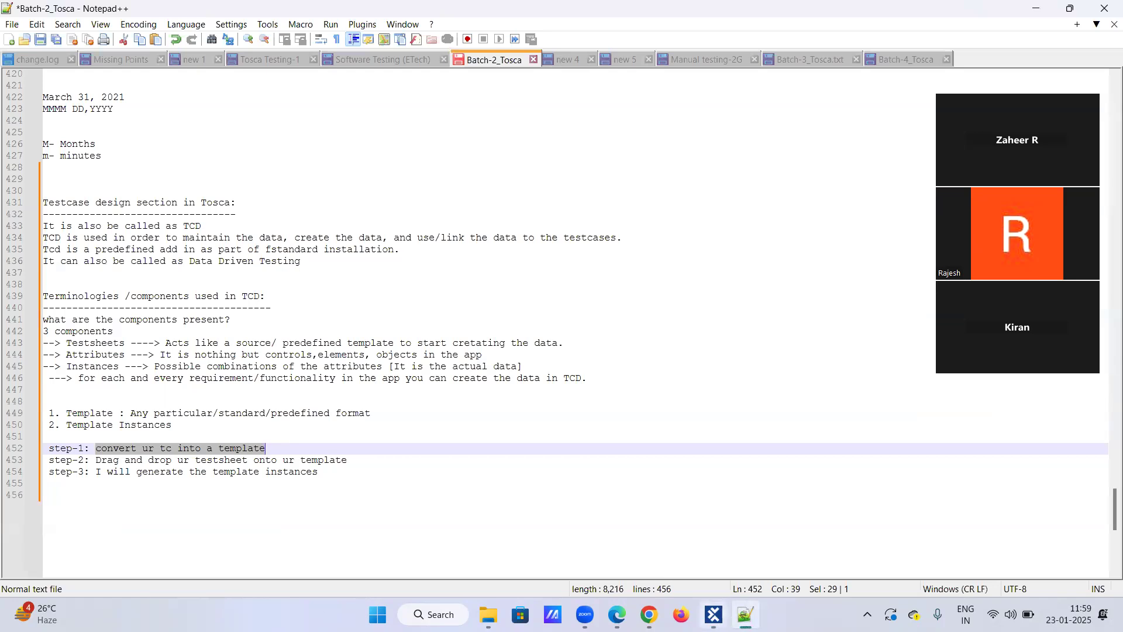
{"action": "key", "text": "alt+Tab"}
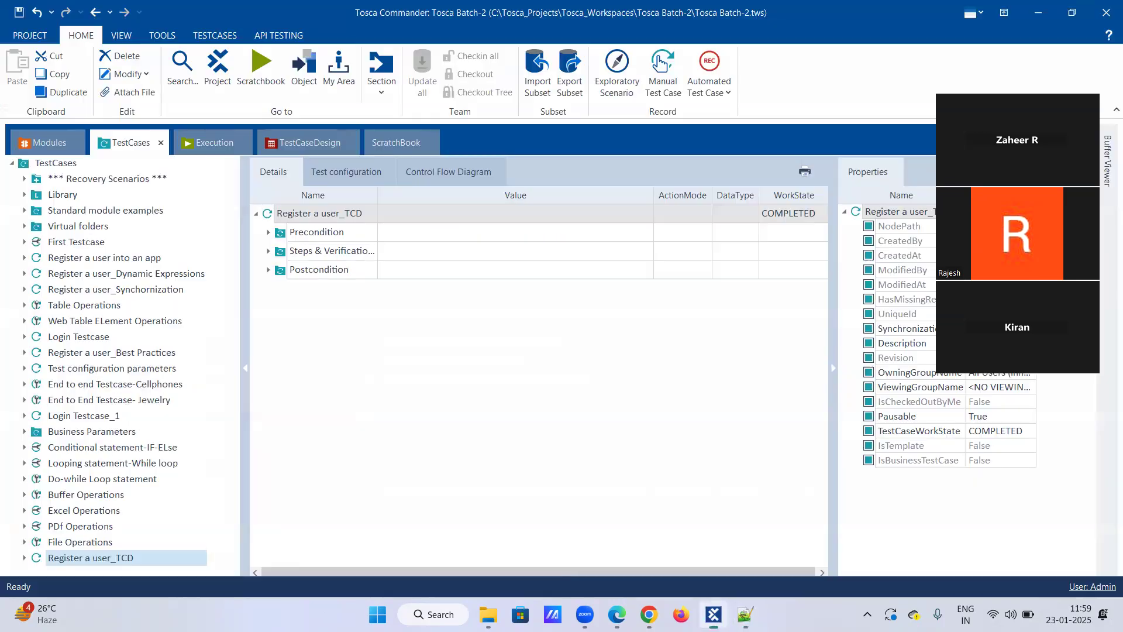
{"action": "right_click", "coordinate": [106, 557]}
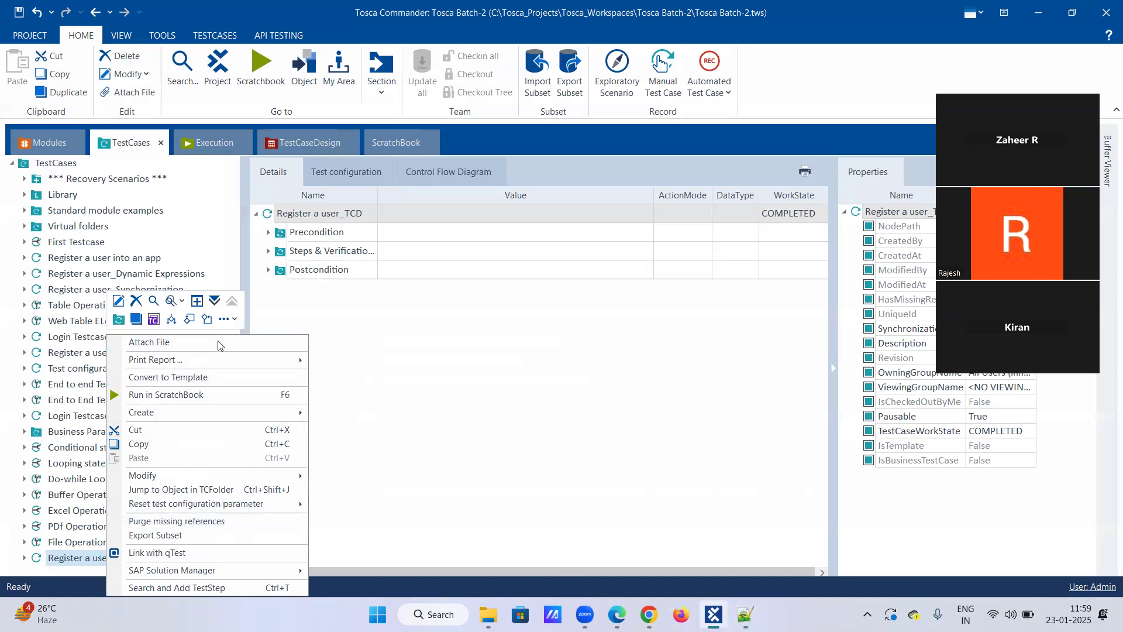
{"action": "left_click", "coordinate": [391, 411]}
{"action": "right_click", "coordinate": [104, 561]}
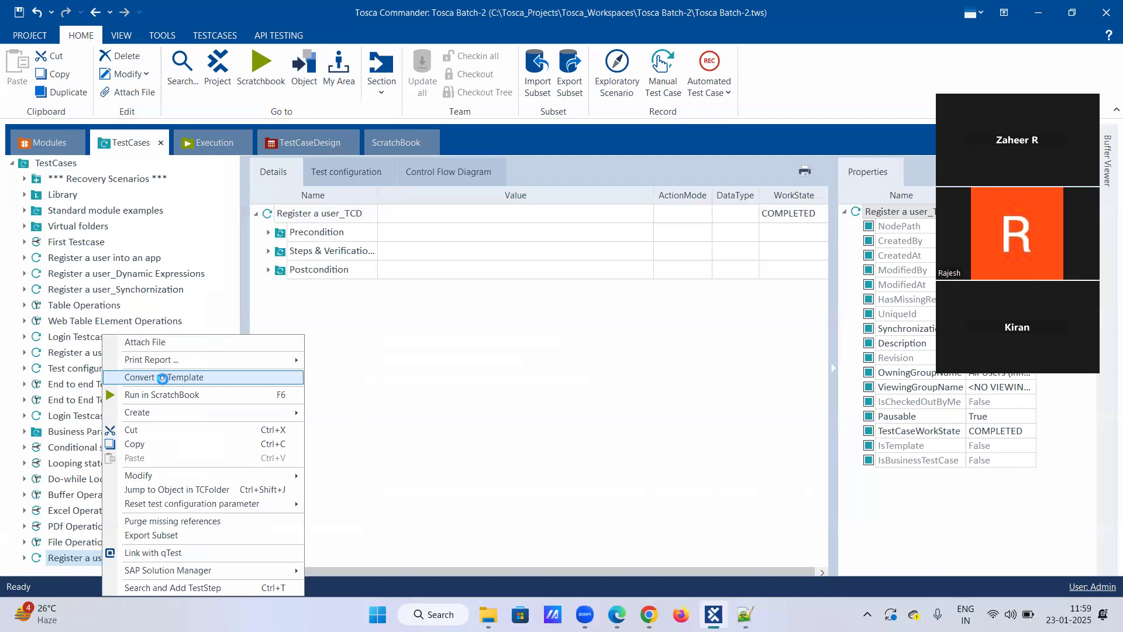
{"action": "left_click", "coordinate": [163, 380]}
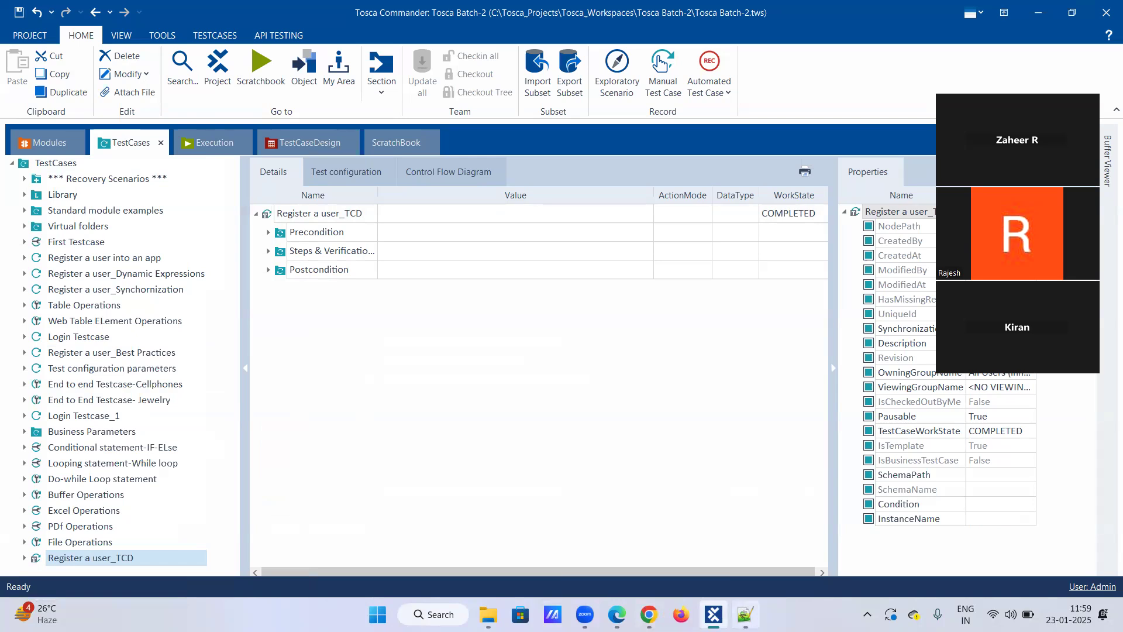
Highlight the step-2 description about the test sheet in the Notepad++ notes and return to Tosca Commander.
{"action": "left_click", "coordinate": [745, 614]}
{"action": "left_click_drag", "start_coordinate": [95, 460], "coordinate": [356, 462]}
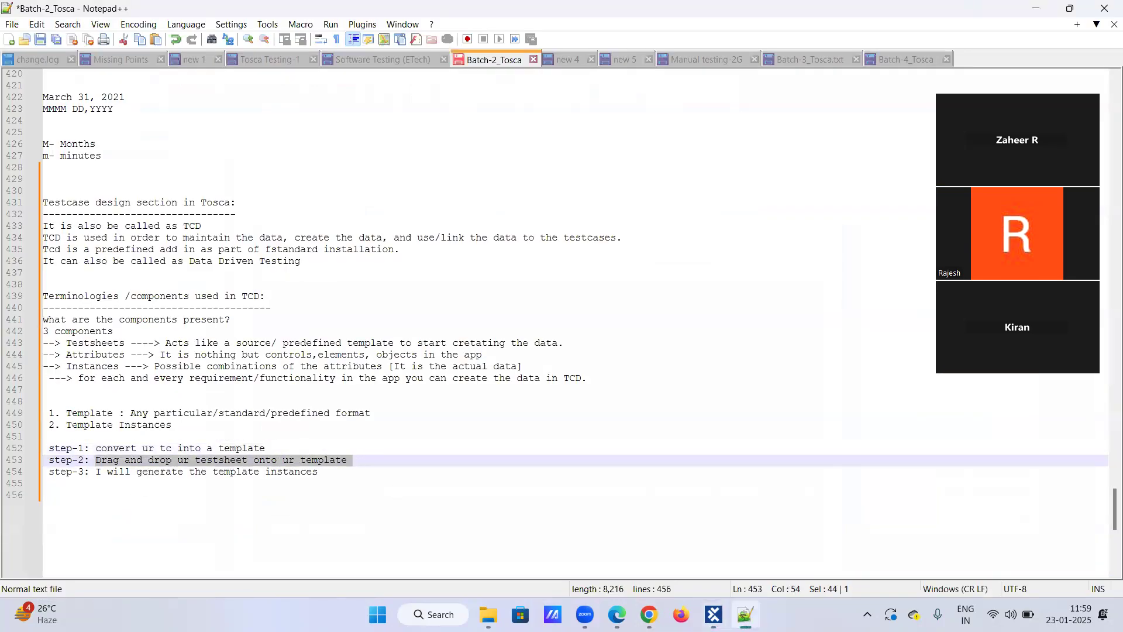
{"action": "key", "text": "alt+Tab"}
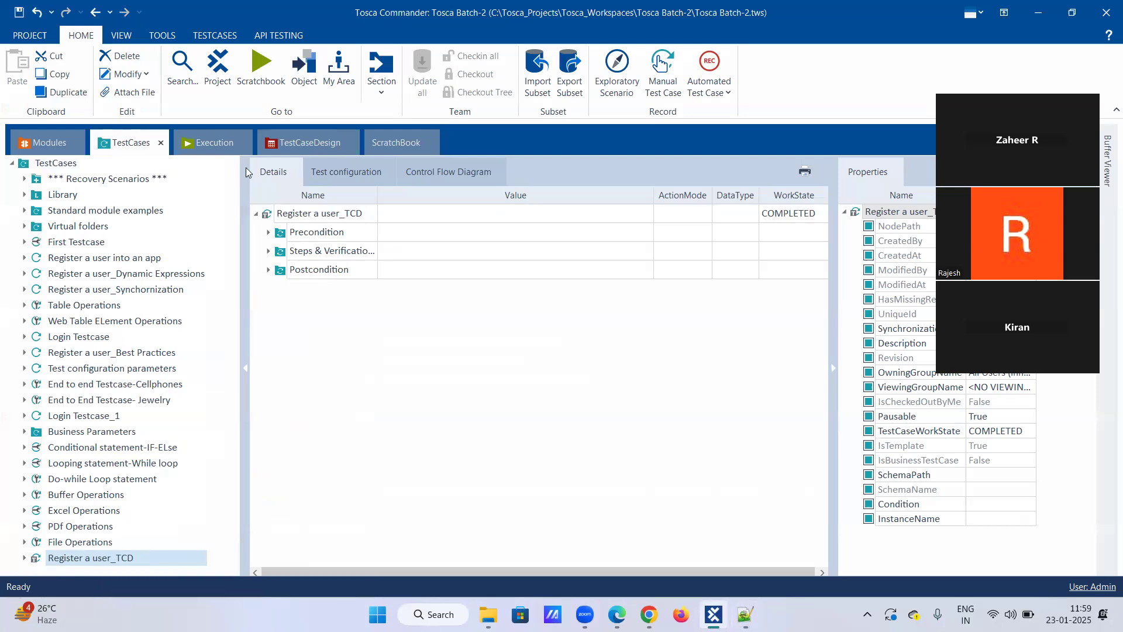
Assign the Register a user test sheet from TestCaseDesign to the Register a user_TCD template and switch back to the Notepad++ notes.
{"action": "left_click", "coordinate": [303, 147]}
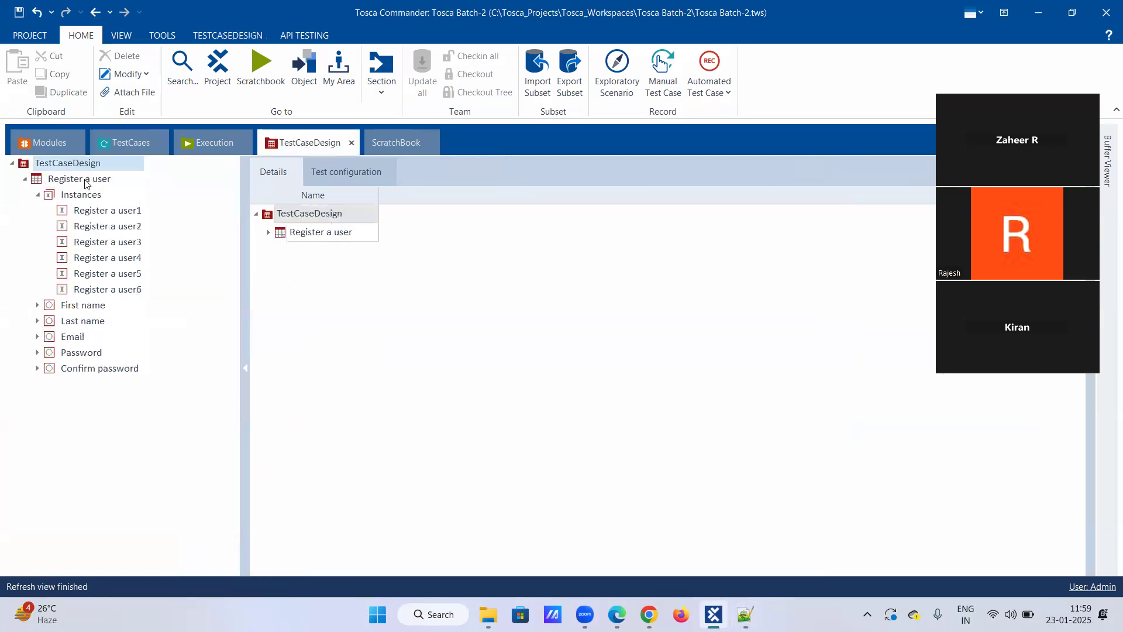
{"action": "left_click", "coordinate": [39, 195]}
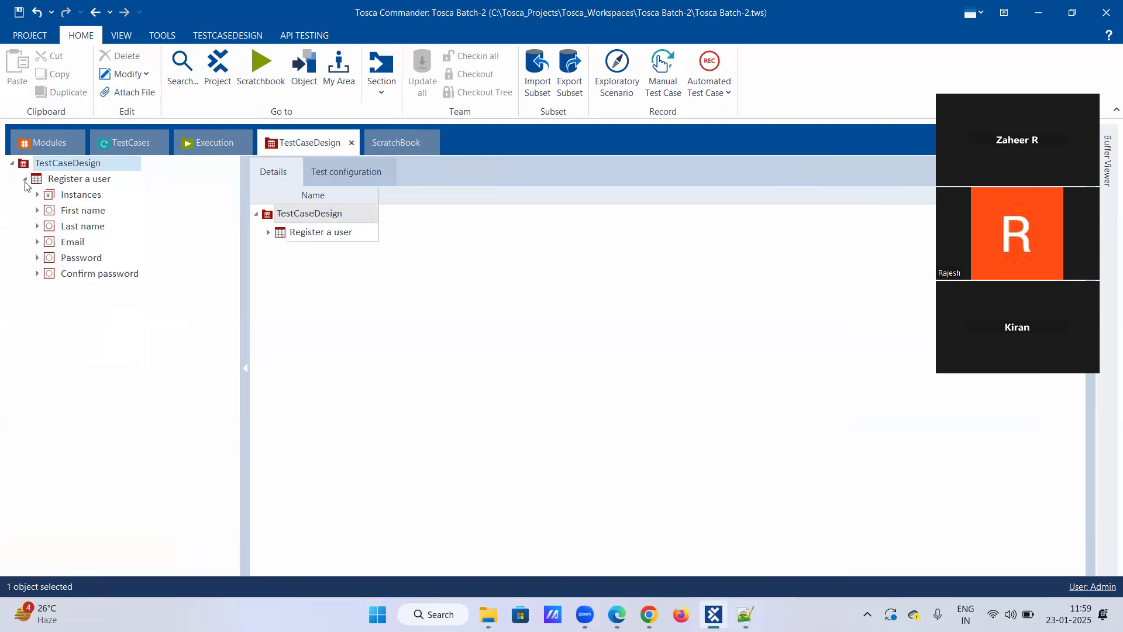
{"action": "left_click", "coordinate": [26, 179]}
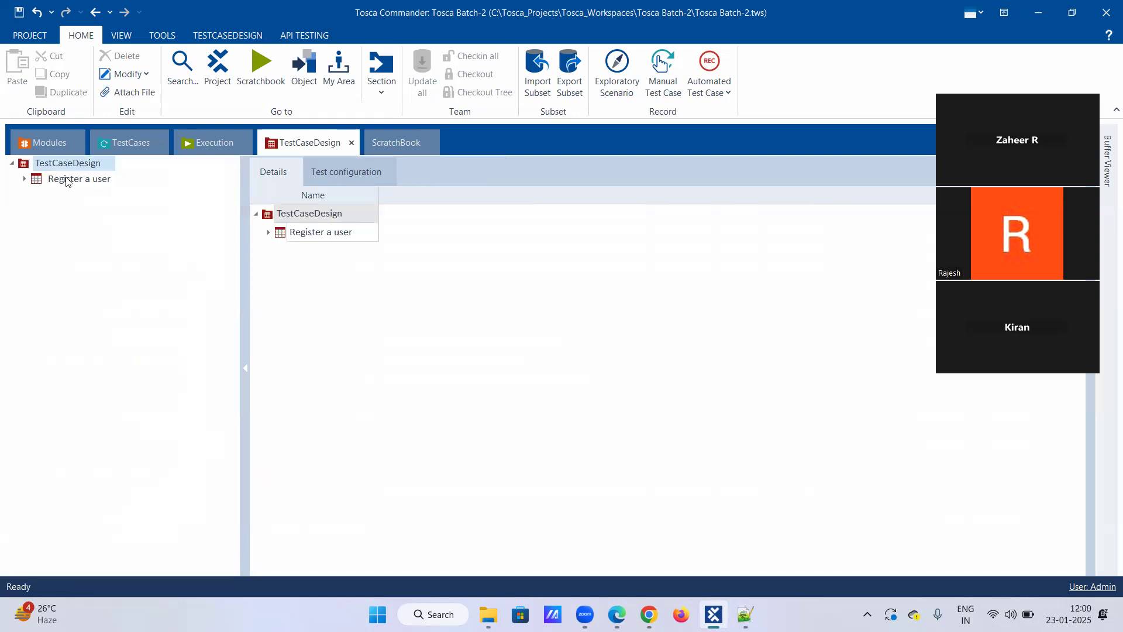
{"action": "left_click_drag", "start_coordinate": [68, 182], "coordinate": [91, 557]}
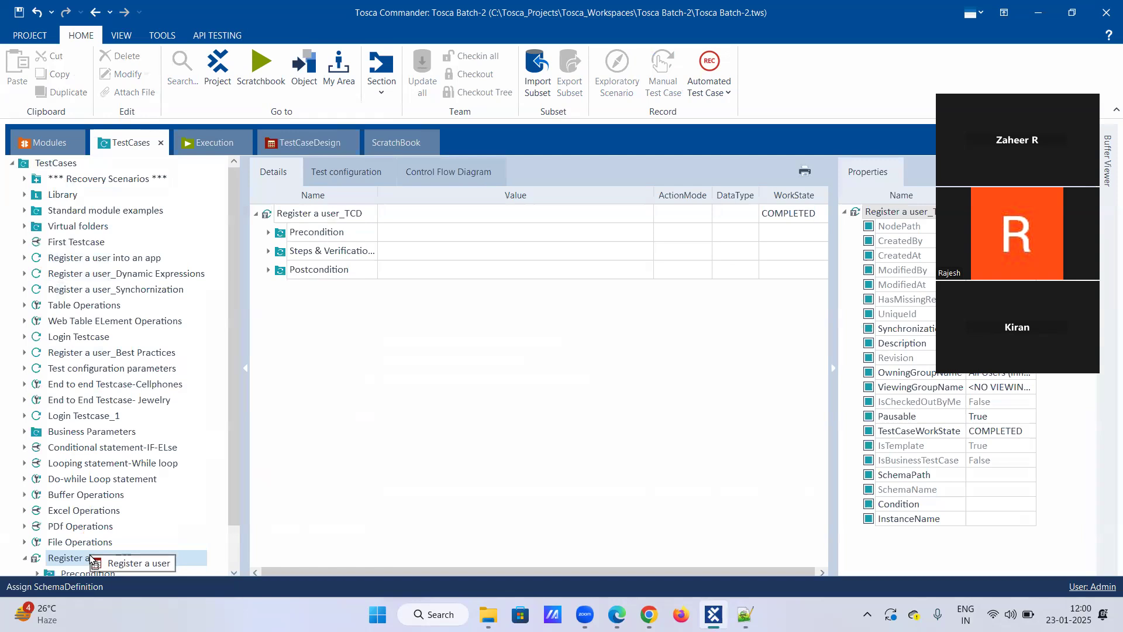
{"action": "mouse_move", "coordinate": [91, 558]}
{"action": "left_mouse_down"}
{"action": "mouse_move", "coordinate": [58, 584]}
{"action": "mouse_move", "coordinate": [83, 564]}
{"action": "left_mouse_up"}
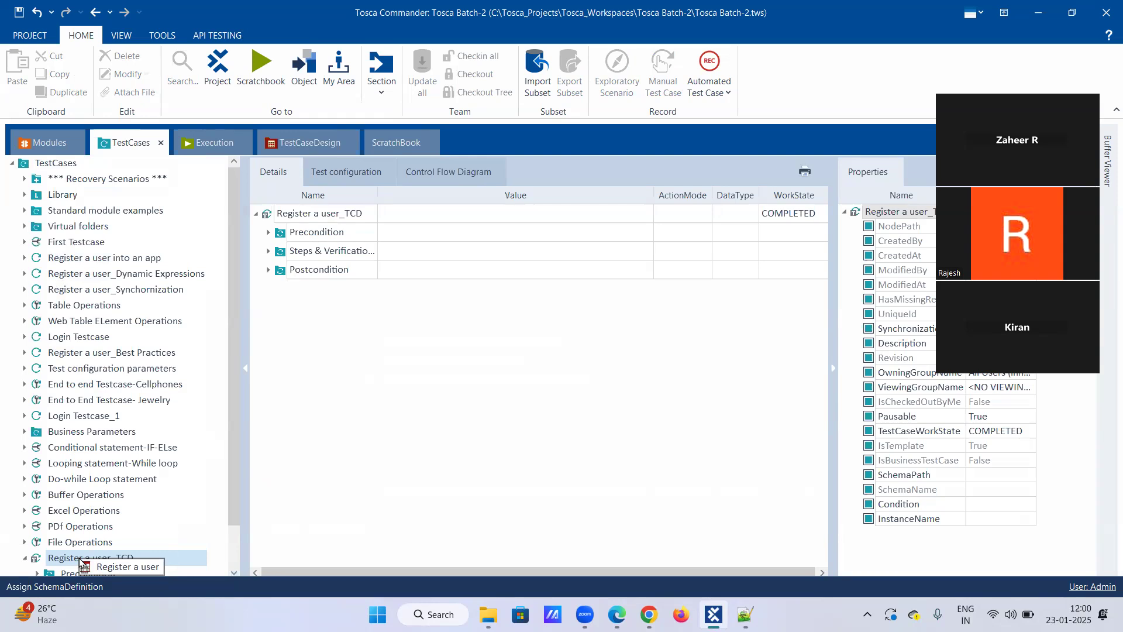
{"action": "left_click_drag", "start_coordinate": [82, 564], "coordinate": [144, 507]}
{"action": "left_click_drag", "start_coordinate": [162, 562], "coordinate": [106, 513]}
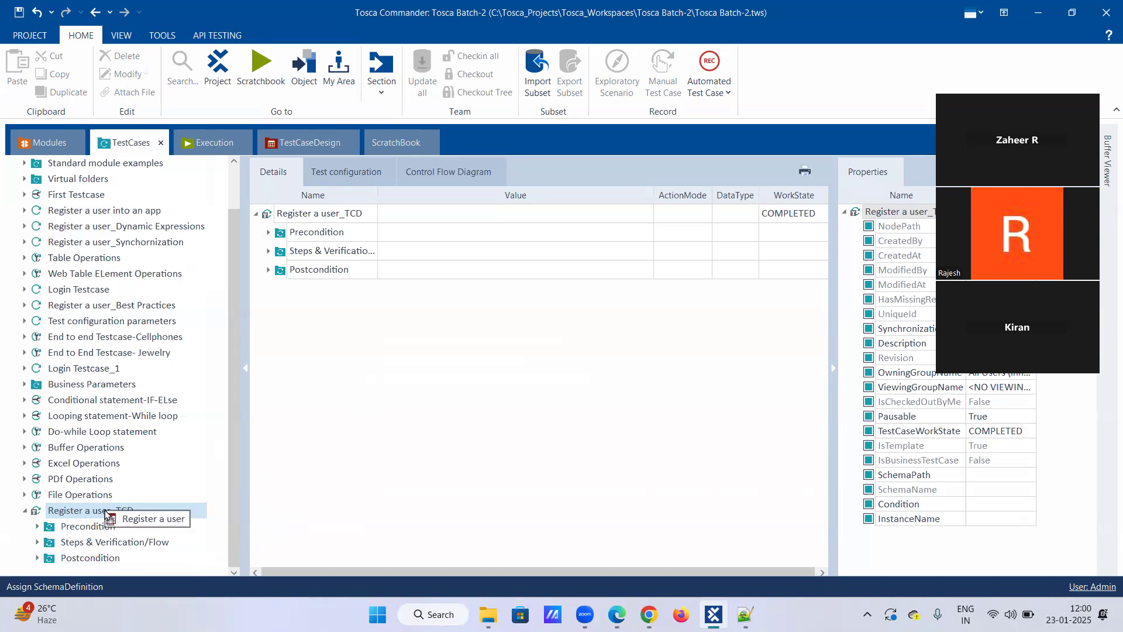
{"action": "left_click_drag", "start_coordinate": [106, 514], "coordinate": [106, 513]}
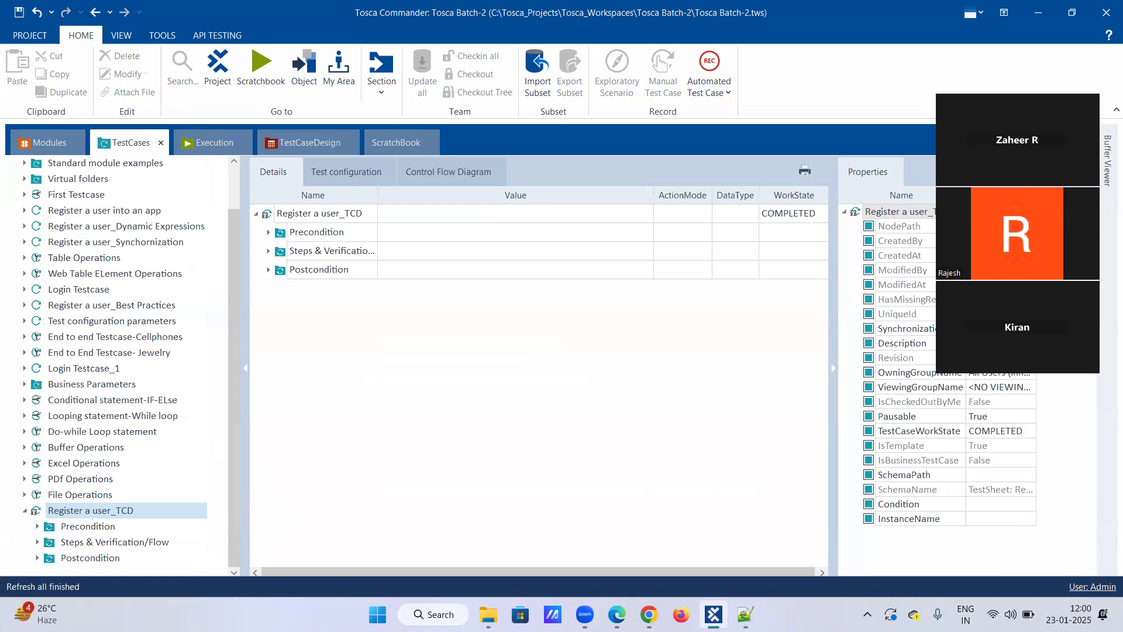
{"action": "left_click", "coordinate": [744, 614]}
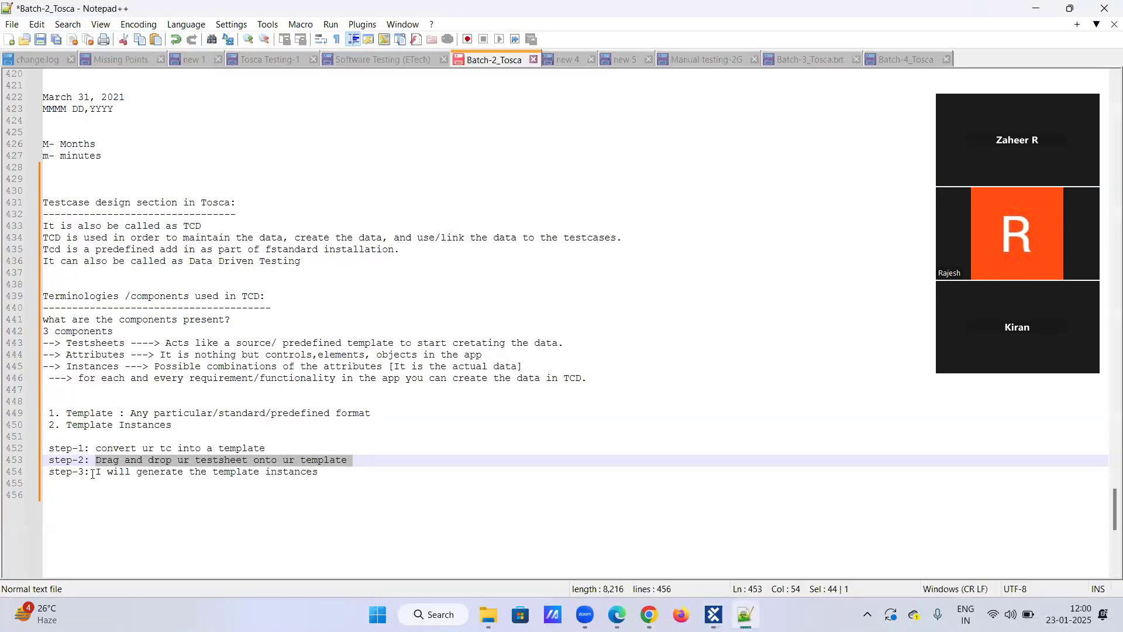
Highlight the step-3 note, return to Tosca Commander and create a TemplateInstance of Register a user_TCD, starting its instantiation.
{"action": "left_click_drag", "start_coordinate": [94, 473], "coordinate": [341, 469]}
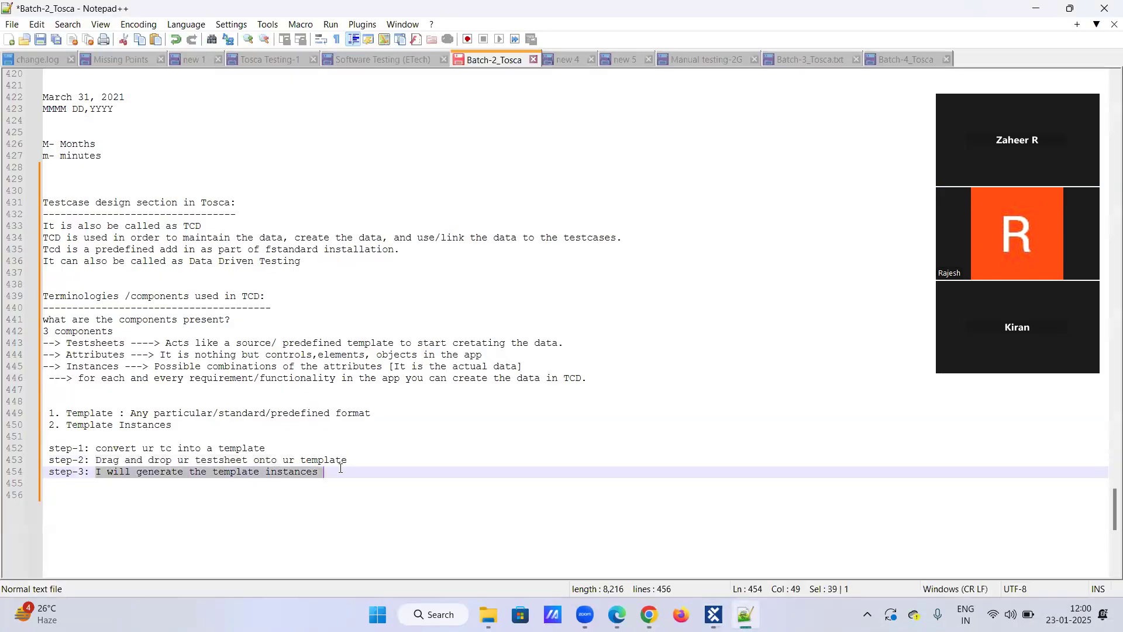
{"action": "left_click", "coordinate": [714, 615]}
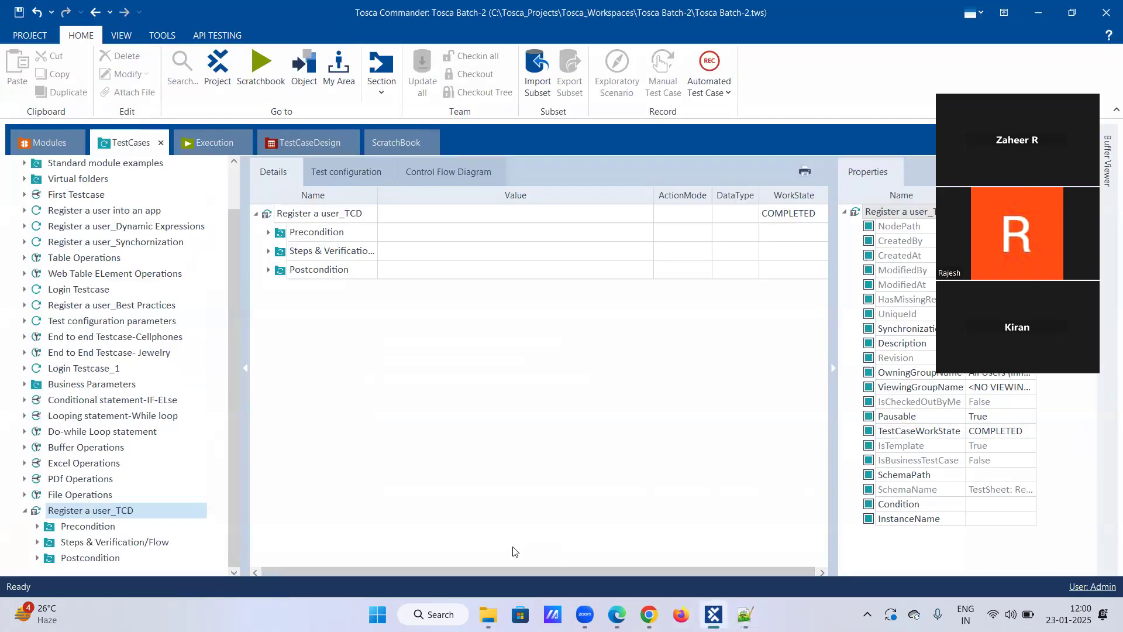
{"action": "right_click", "coordinate": [139, 510]}
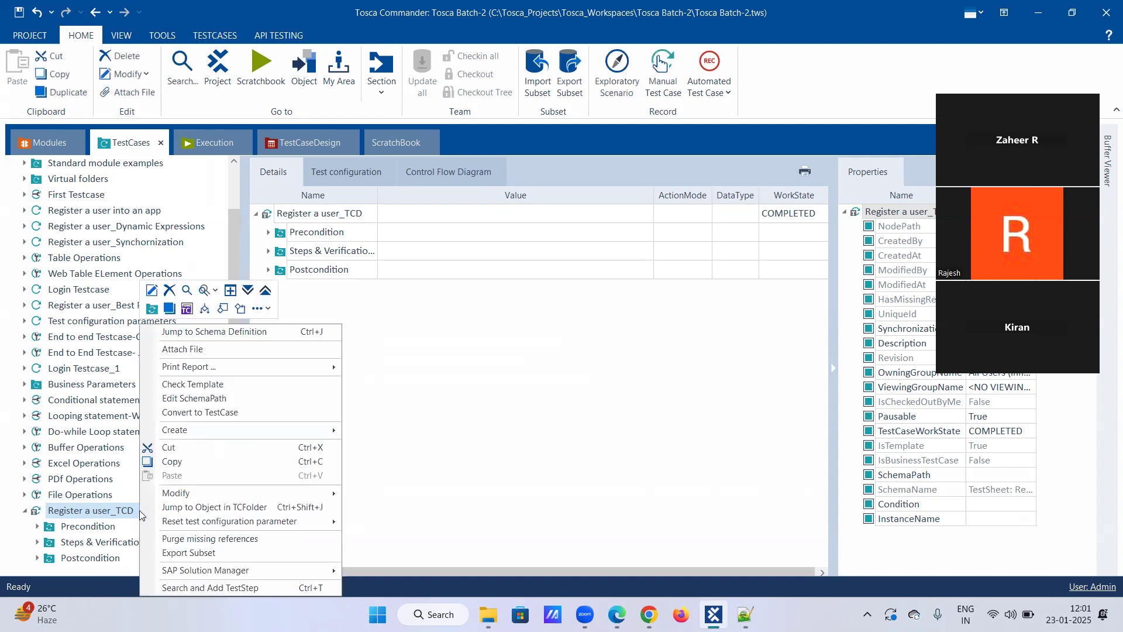
{"action": "left_click", "coordinate": [267, 310]}
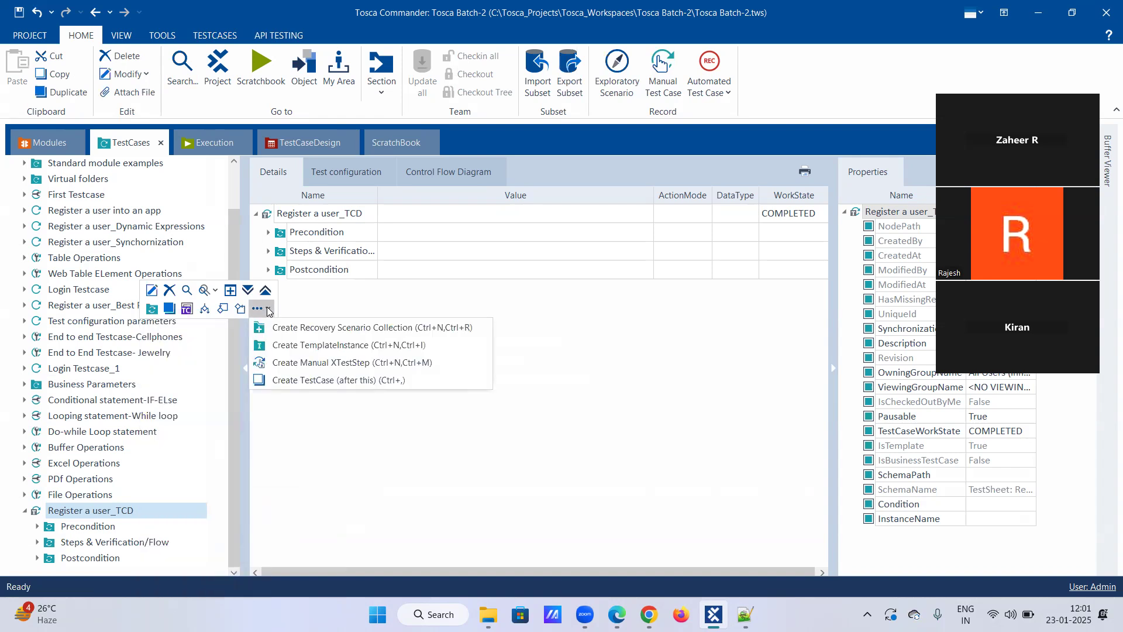
{"action": "left_click", "coordinate": [301, 347]}
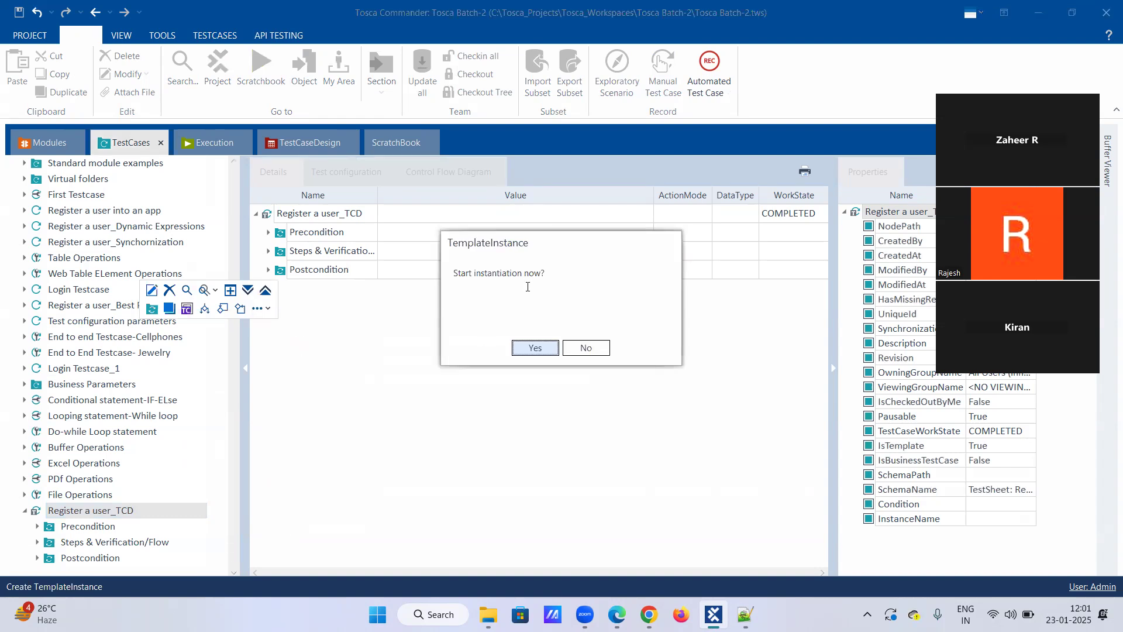
{"action": "left_click", "coordinate": [533, 349]}
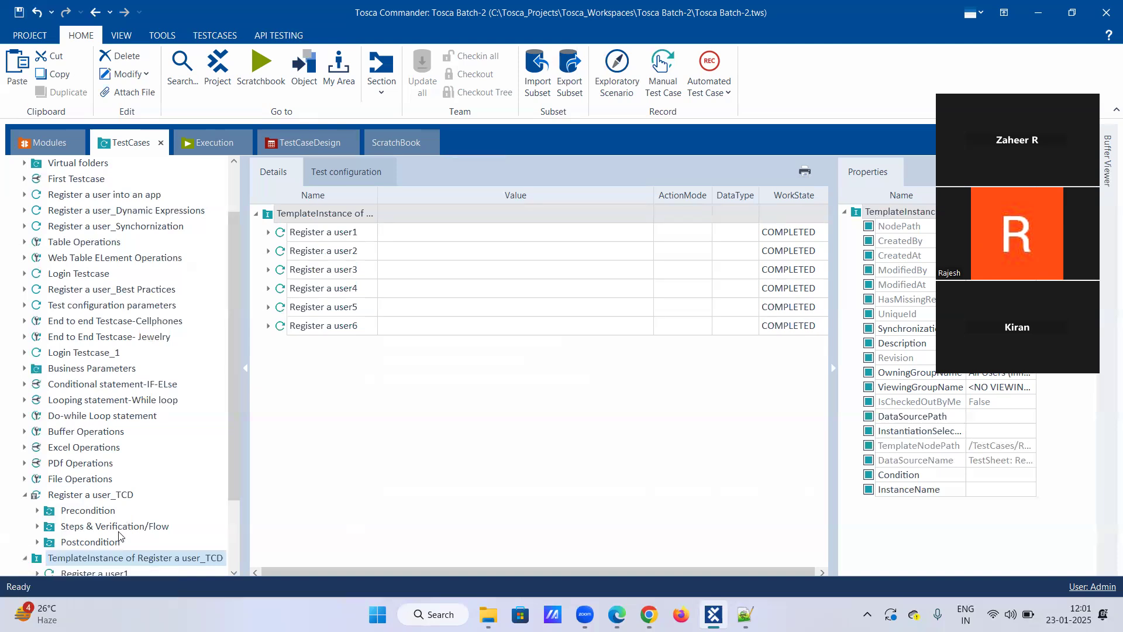
{"action": "left_click", "coordinate": [25, 559]}
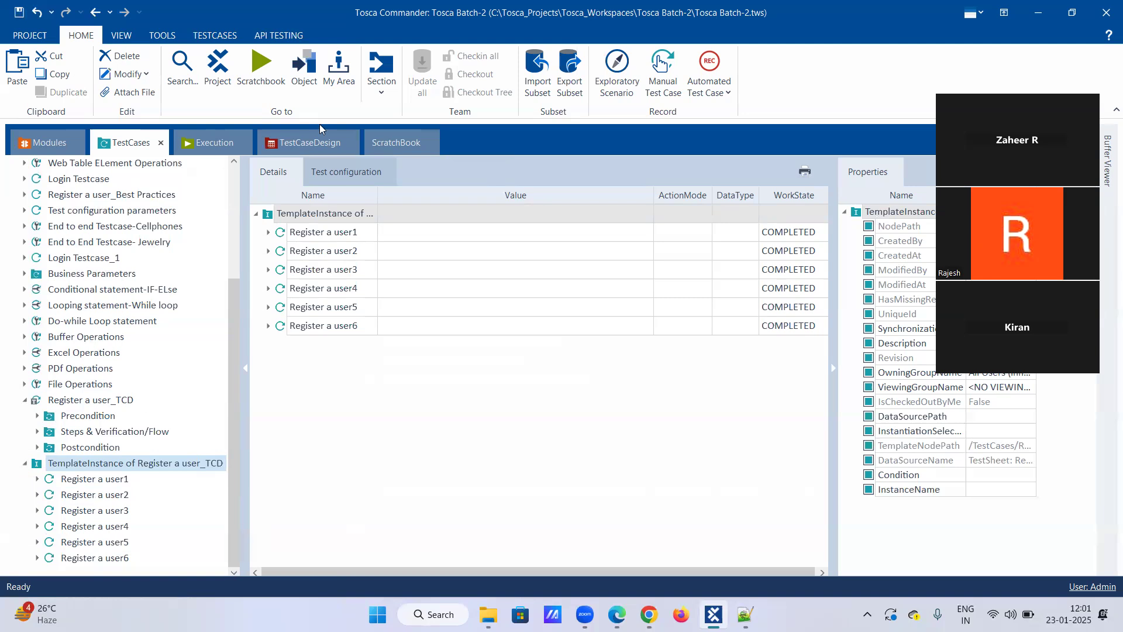
Examine the instances of the Register a user test sheet in TestCaseDesign and return to the test cases.
{"action": "left_click", "coordinate": [322, 143]}
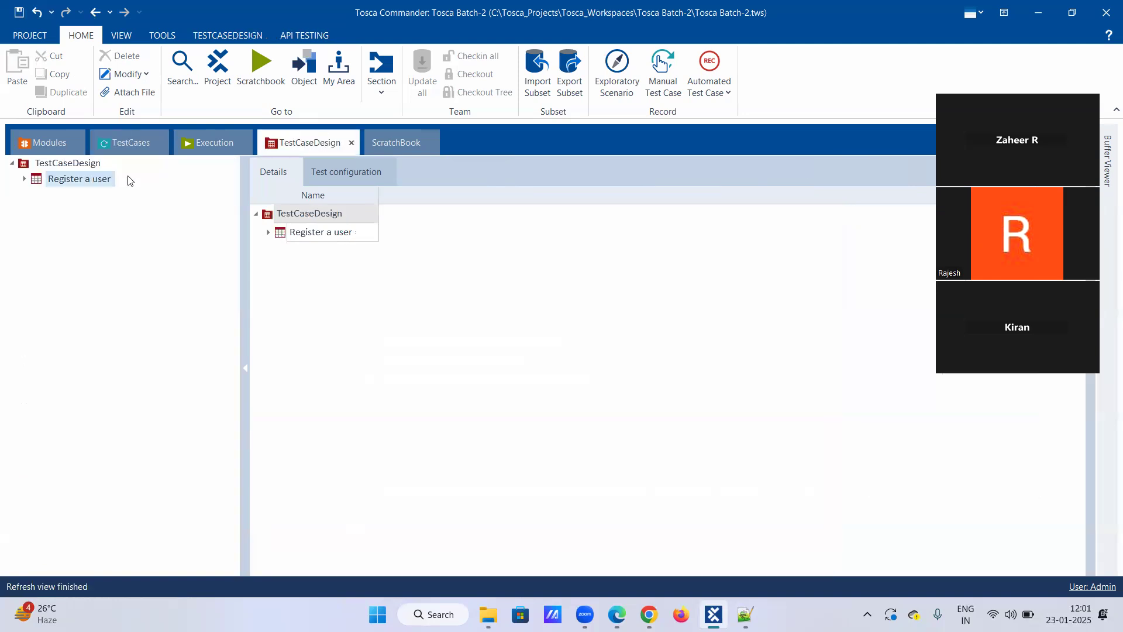
{"action": "left_click", "coordinate": [25, 179]}
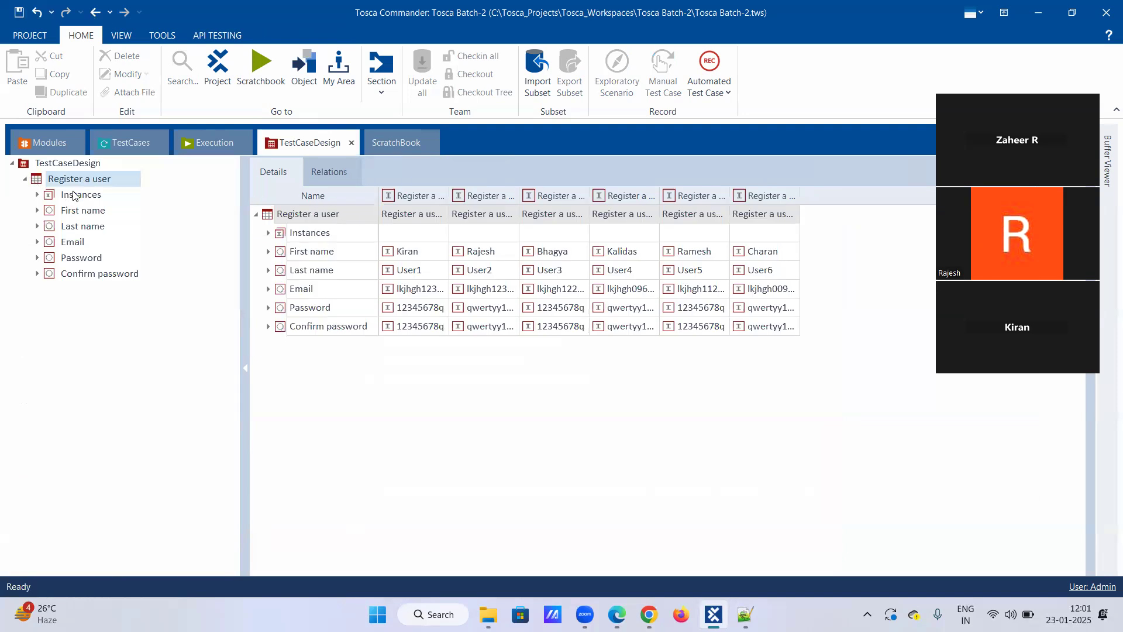
{"action": "left_click", "coordinate": [37, 195]}
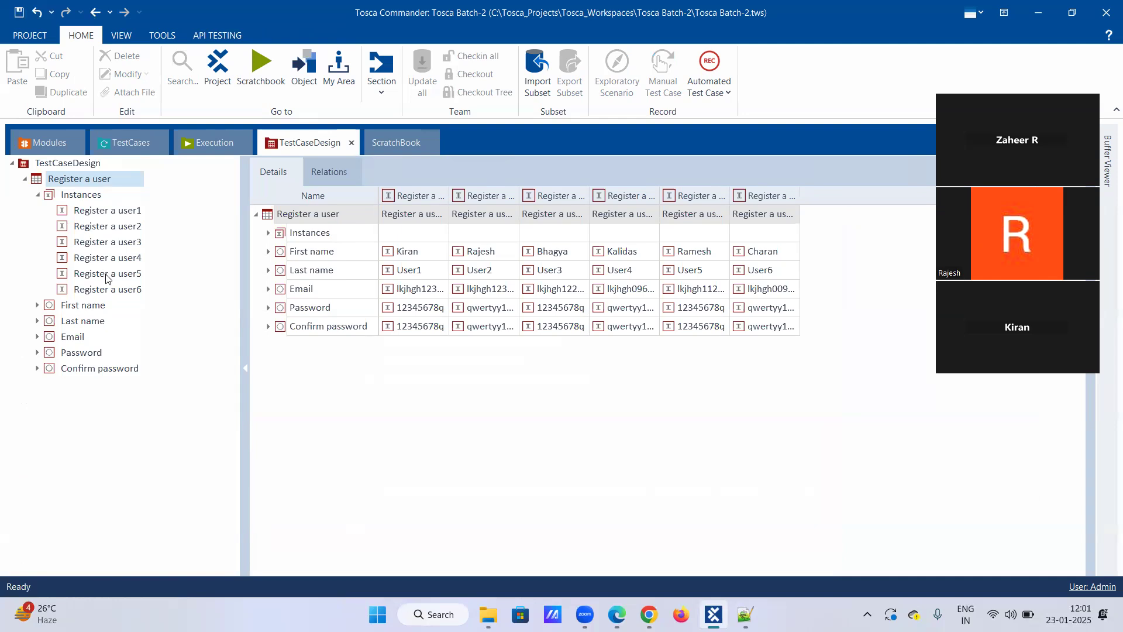
{"action": "left_click", "coordinate": [132, 143]}
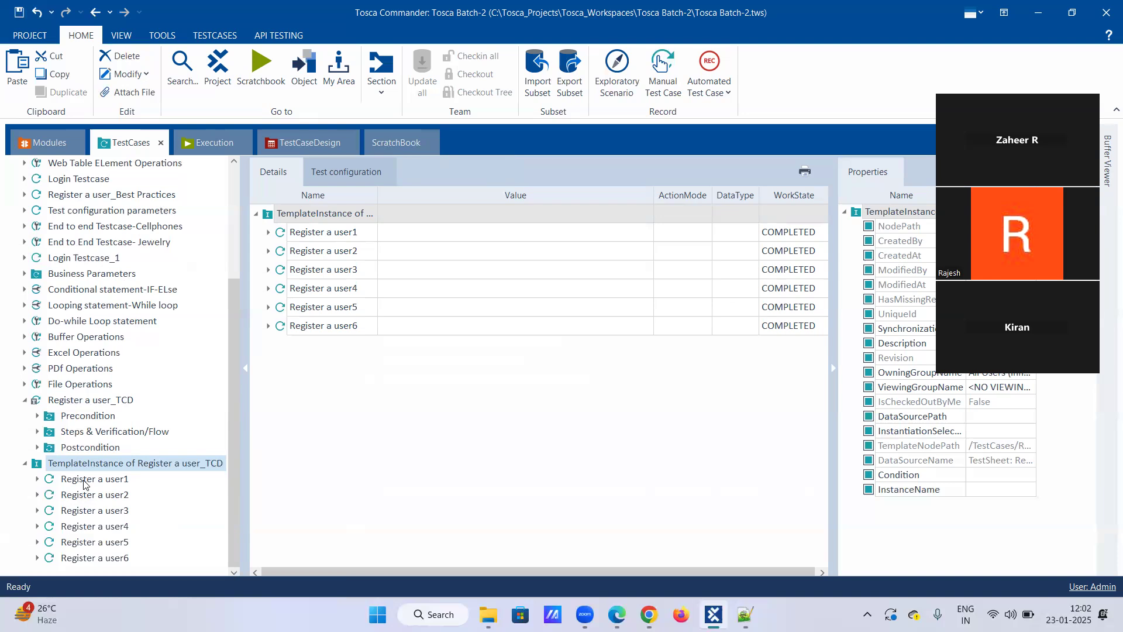
Inspect the Enter the registeration details step under Steps & Verification/Flow of the generated Register a user1 test case.
{"action": "left_click", "coordinate": [37, 480]}
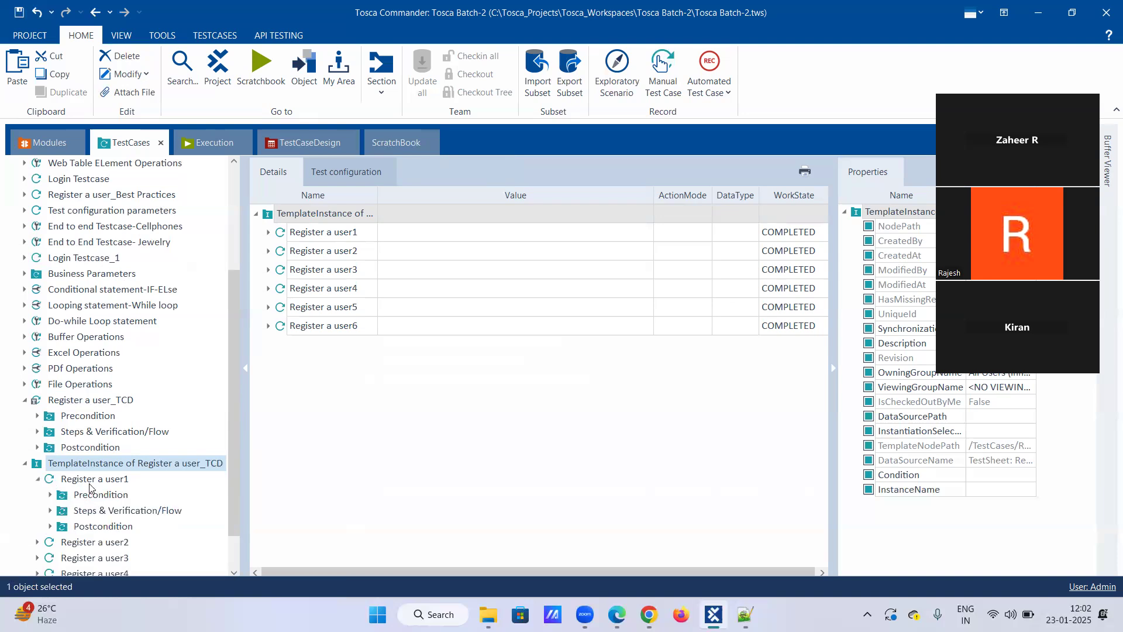
{"action": "scroll", "coordinate": [89, 487], "scroll_direction": "down", "scroll_amount": 1}
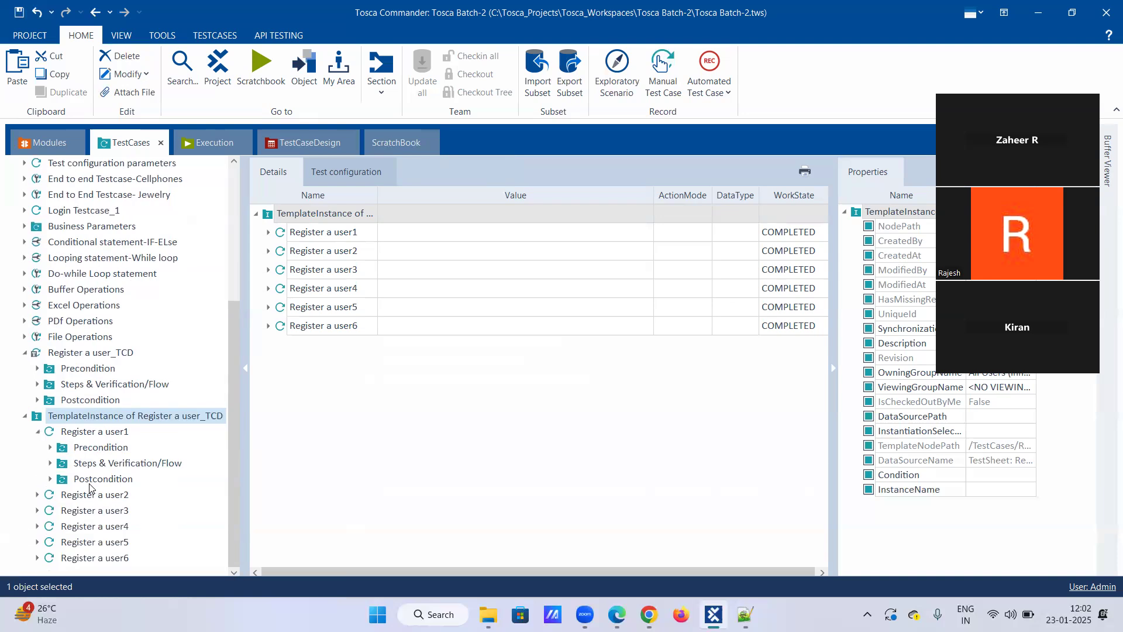
{"action": "left_click", "coordinate": [50, 463]}
{"action": "scroll", "coordinate": [91, 478], "scroll_direction": "down", "scroll_amount": 2}
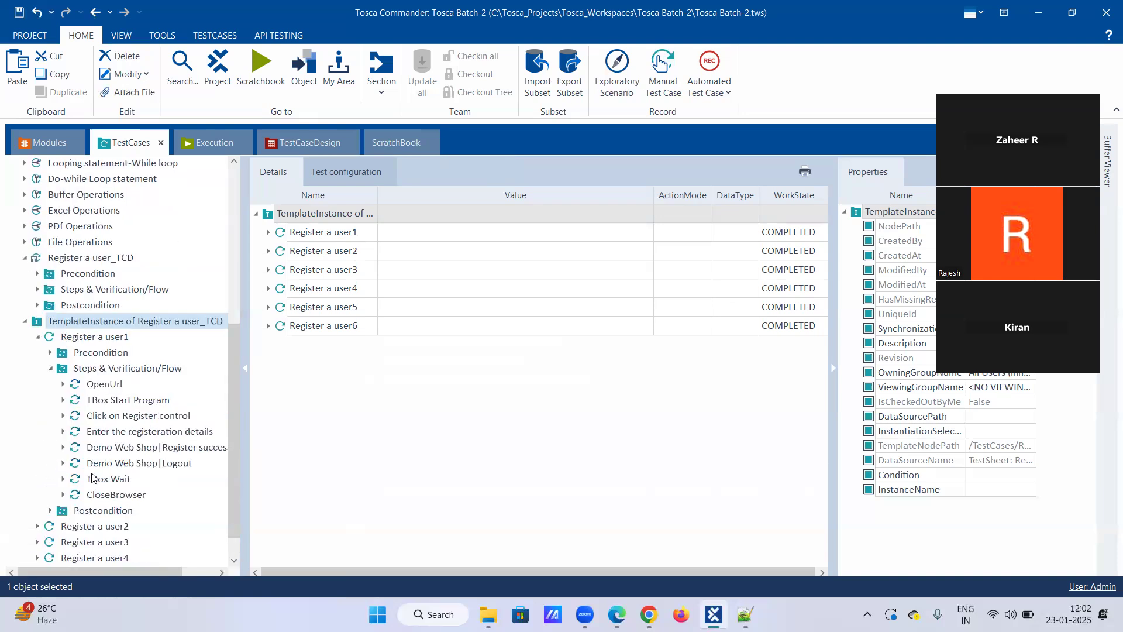
{"action": "left_click", "coordinate": [66, 433]}
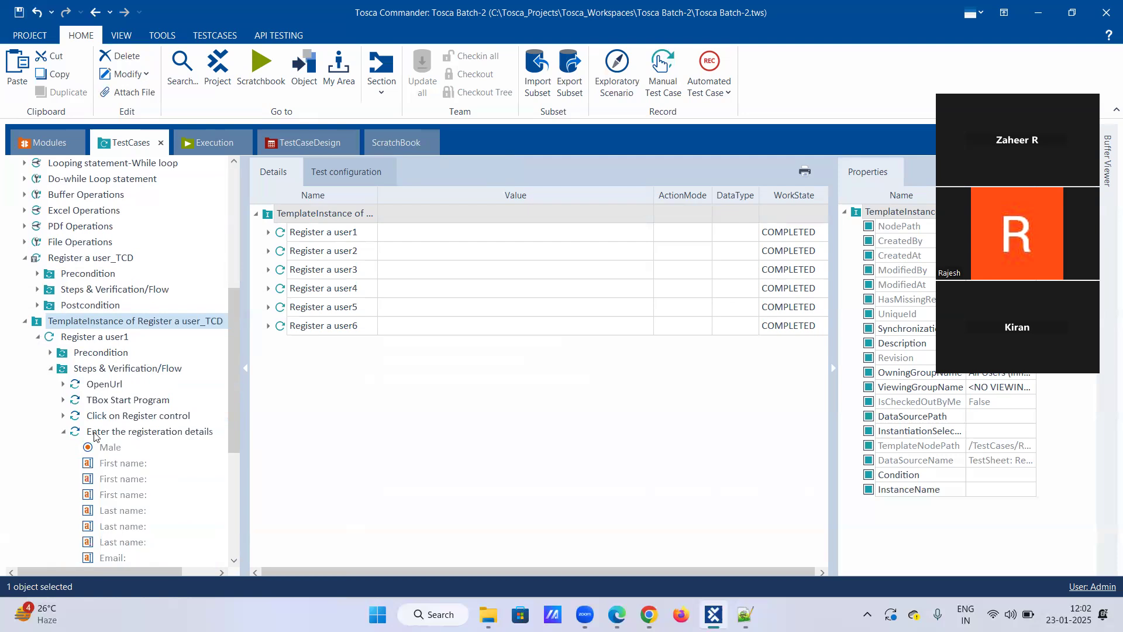
{"action": "double_click", "coordinate": [92, 436]}
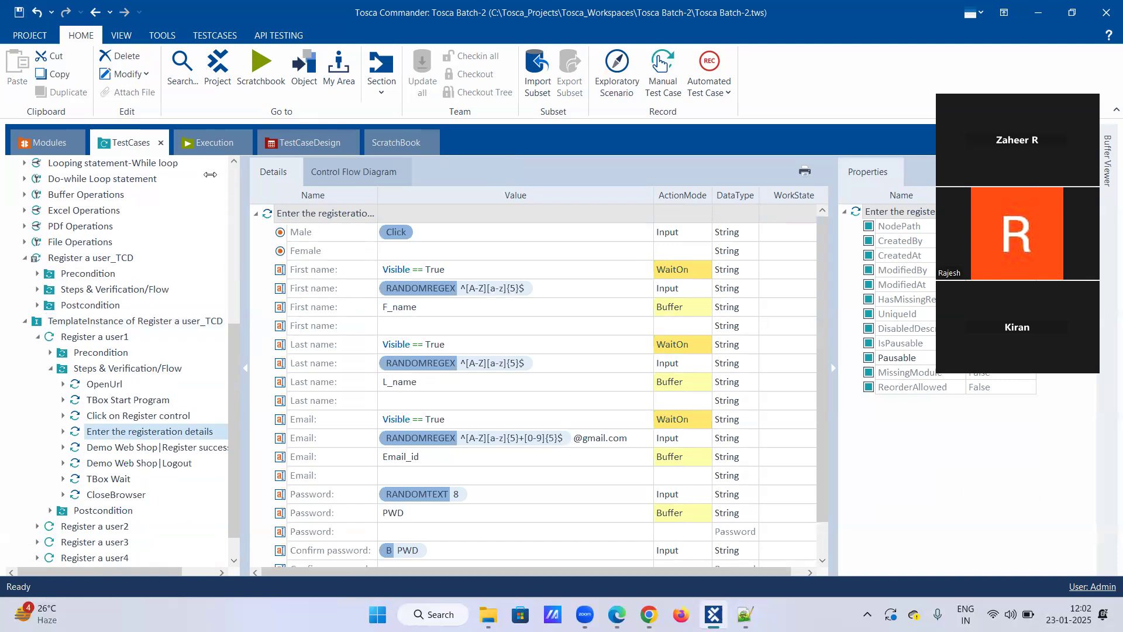
Compare the Register a user test sheet's attribute values with the values in the generated Enter the registeration details step.
{"action": "left_click", "coordinate": [294, 149]}
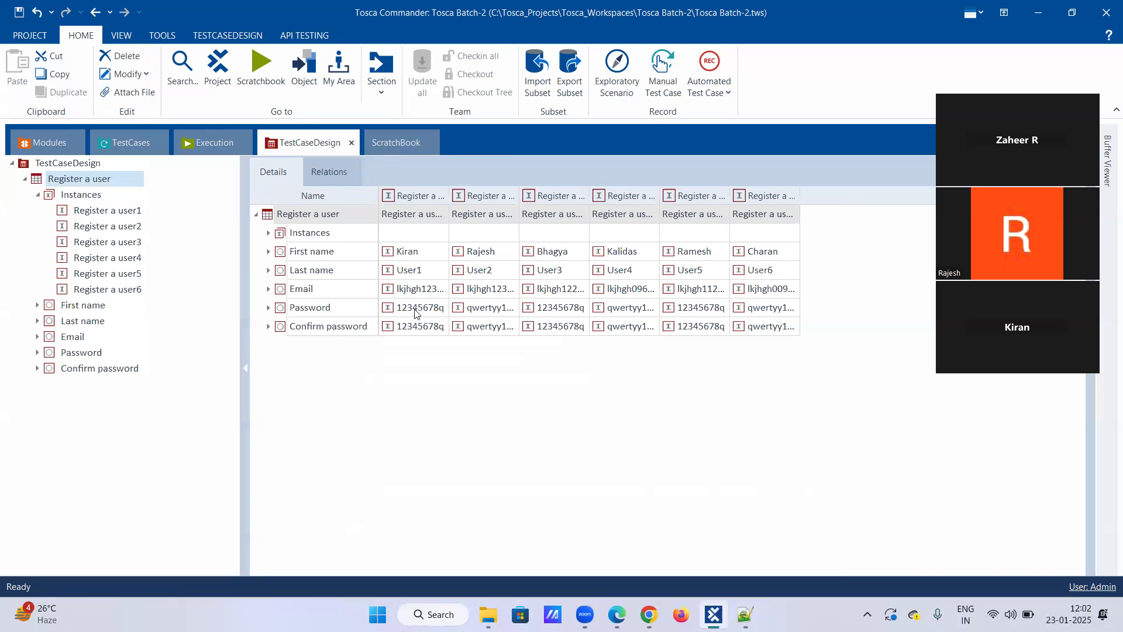
{"action": "left_click", "coordinate": [126, 142]}
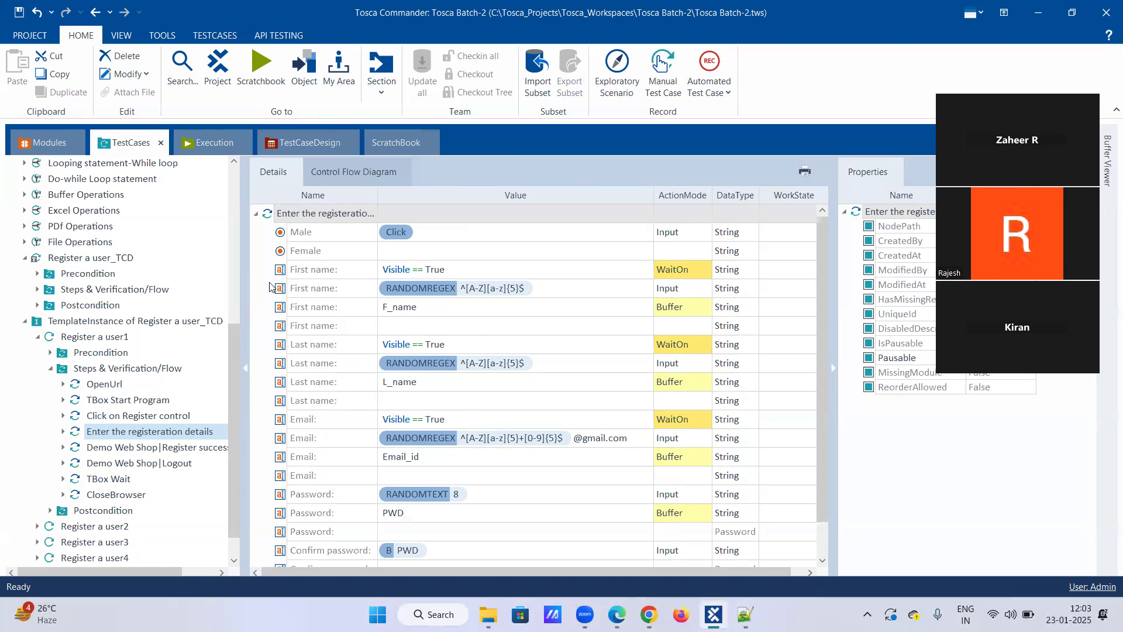
{"action": "scroll", "coordinate": [141, 234], "scroll_direction": "up", "scroll_amount": 2}
{"action": "scroll", "coordinate": [189, 383], "scroll_direction": "down", "scroll_amount": 3}
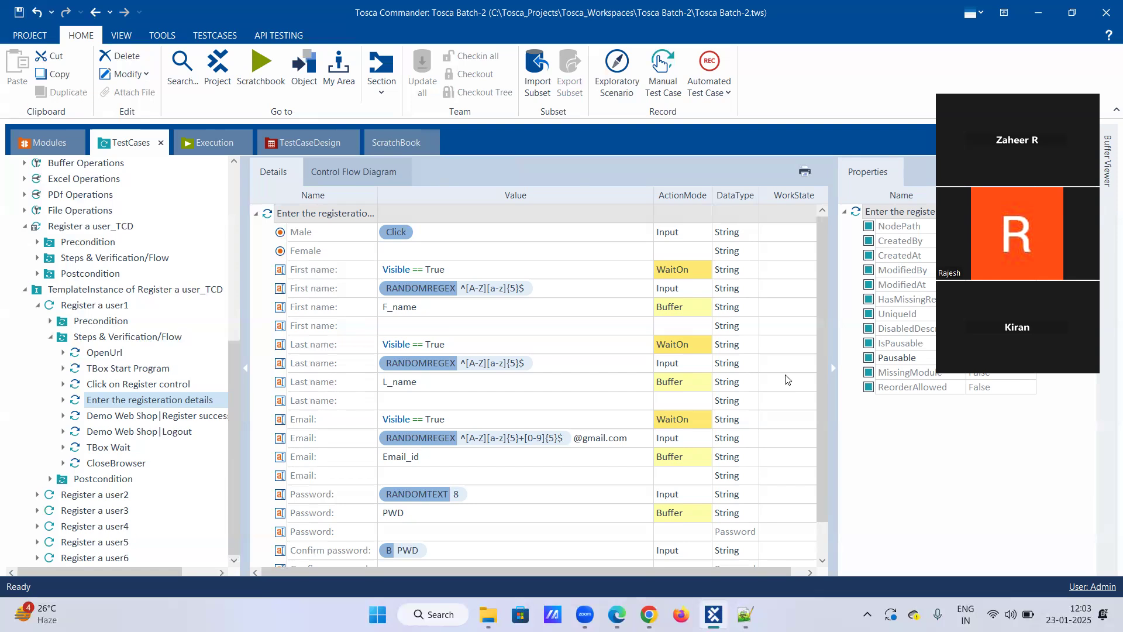
Open the Register a user_TCD template's Enter the registeration details step and delete its First name WaitOn, Input and Buffer rows.
{"action": "left_click", "coordinate": [50, 336]}
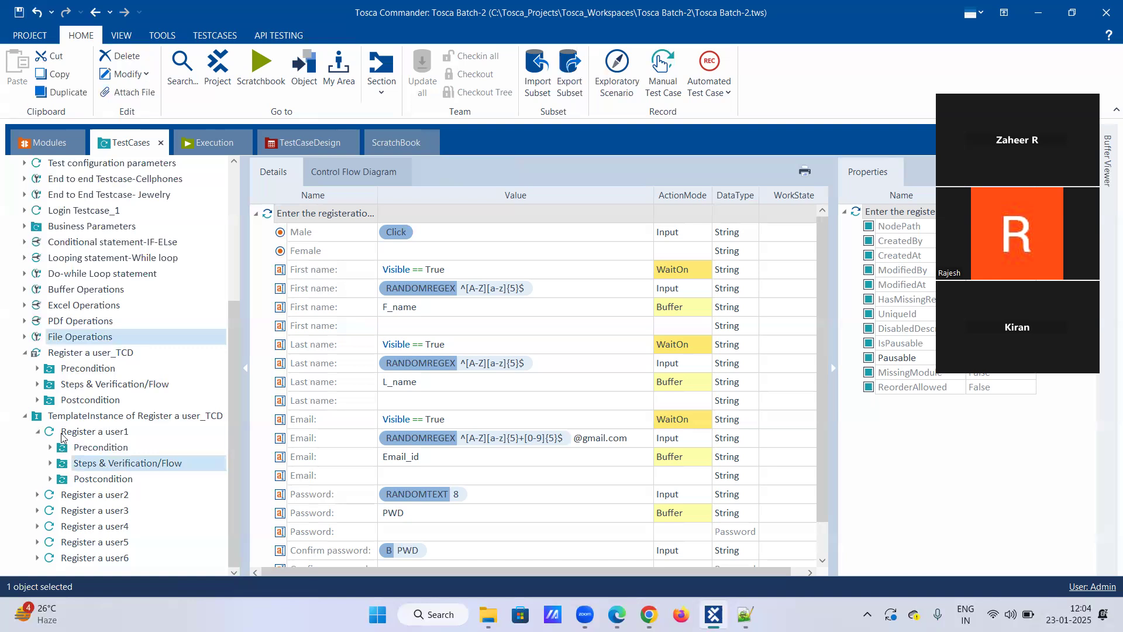
{"action": "left_click", "coordinate": [37, 384]}
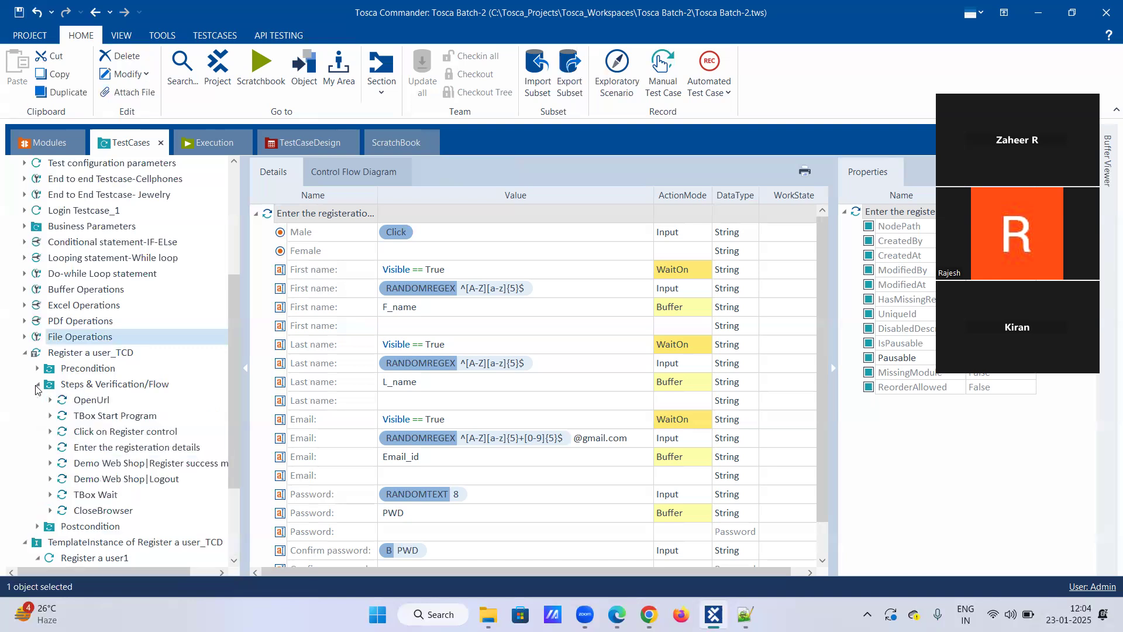
{"action": "left_click", "coordinate": [107, 450]}
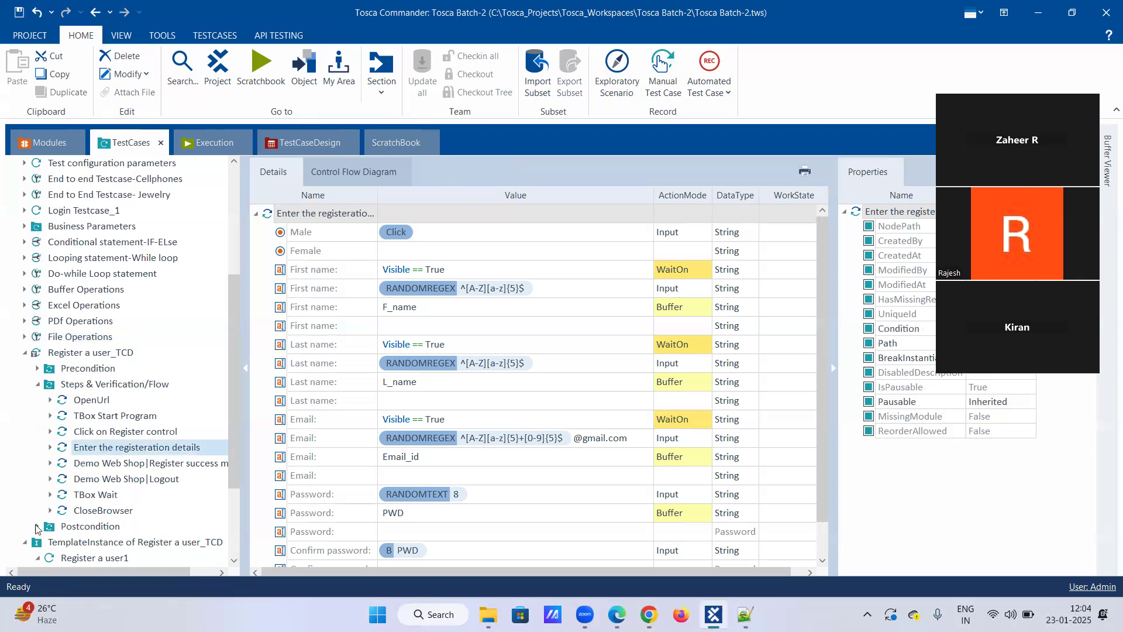
{"action": "left_click", "coordinate": [51, 449]}
{"action": "left_click", "coordinate": [50, 448]}
{"action": "right_click", "coordinate": [421, 273]}
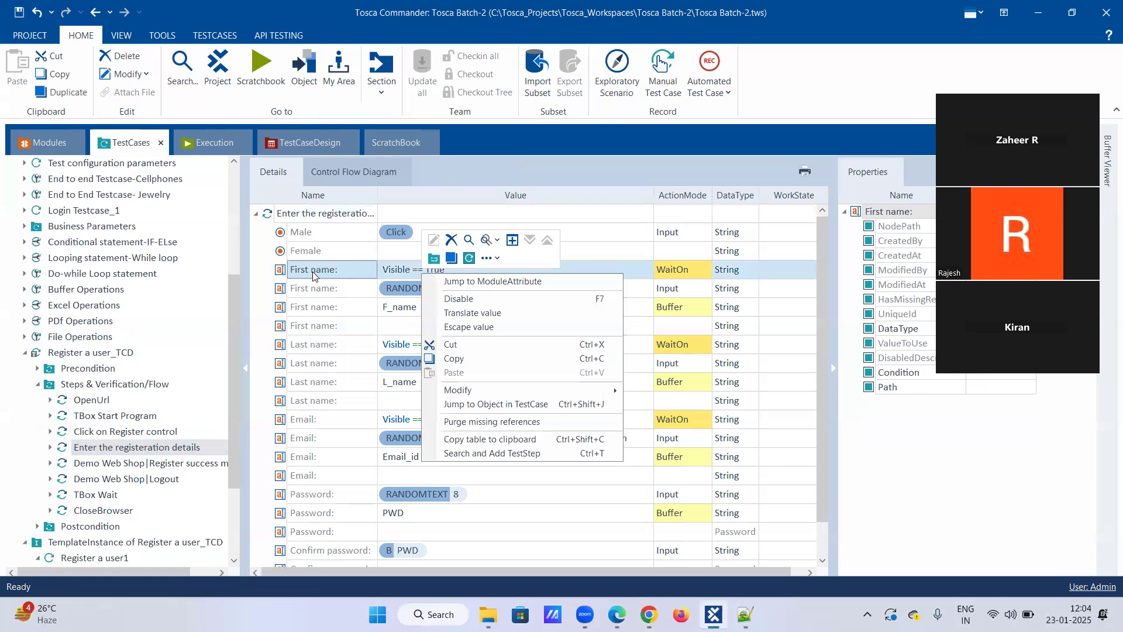
{"action": "left_click", "coordinate": [313, 287]}
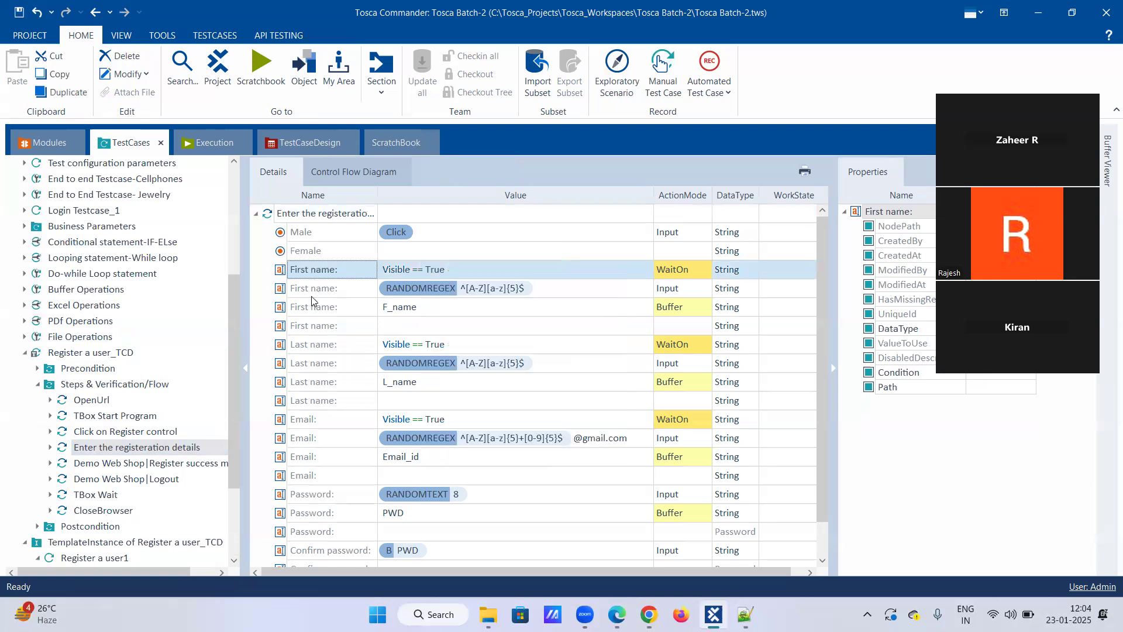
{"action": "left_click", "coordinate": [313, 287], "text": "ctrl"}
{"action": "left_click", "coordinate": [313, 302], "text": "ctrl"}
{"action": "left_click", "coordinate": [342, 269]}
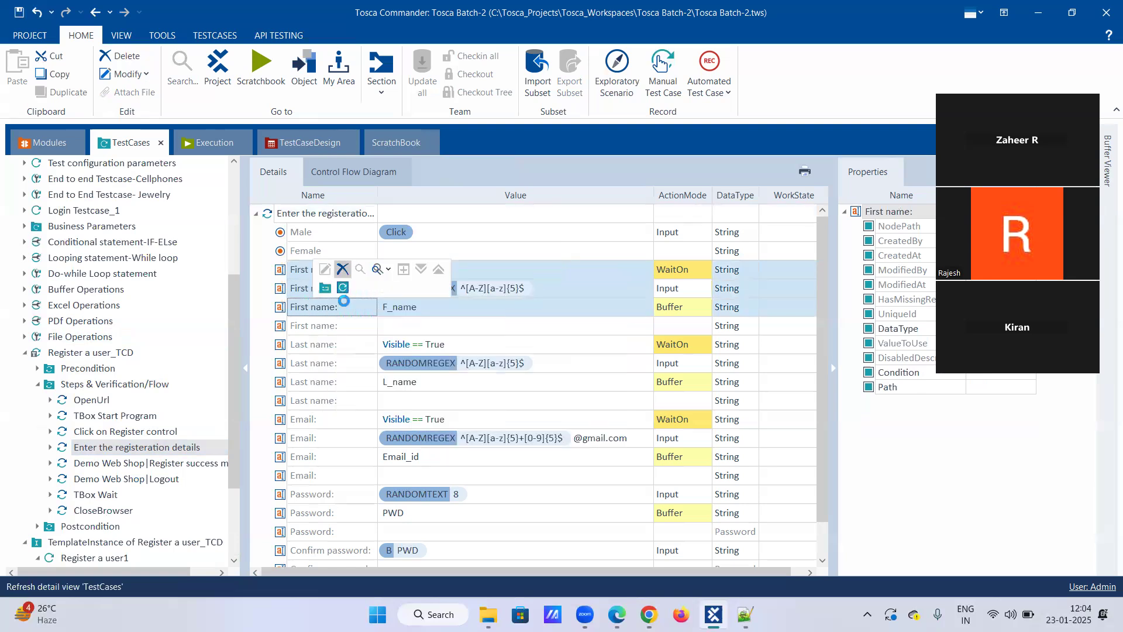
Delete the Last name WaitOn, Input and Buffer rows from the template's Enter the registeration details step.
{"action": "left_click", "coordinate": [340, 290]}
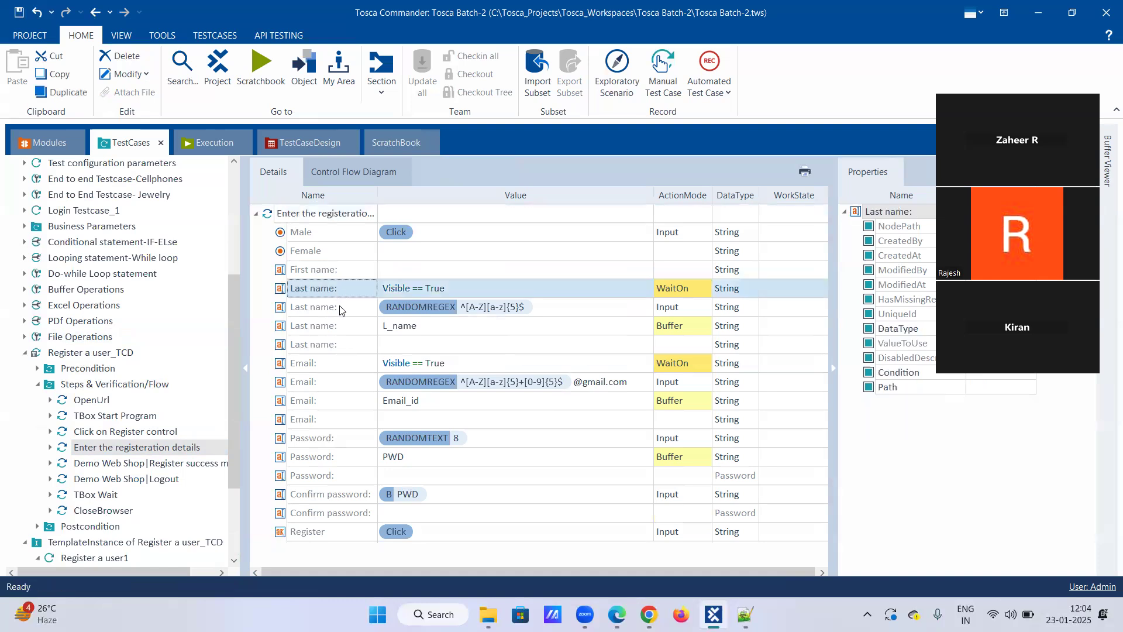
{"action": "left_click", "coordinate": [338, 306], "text": "ctrl"}
{"action": "left_click", "coordinate": [338, 325], "text": "ctrl"}
{"action": "right_click", "coordinate": [339, 322]}
{"action": "left_click", "coordinate": [367, 289]}
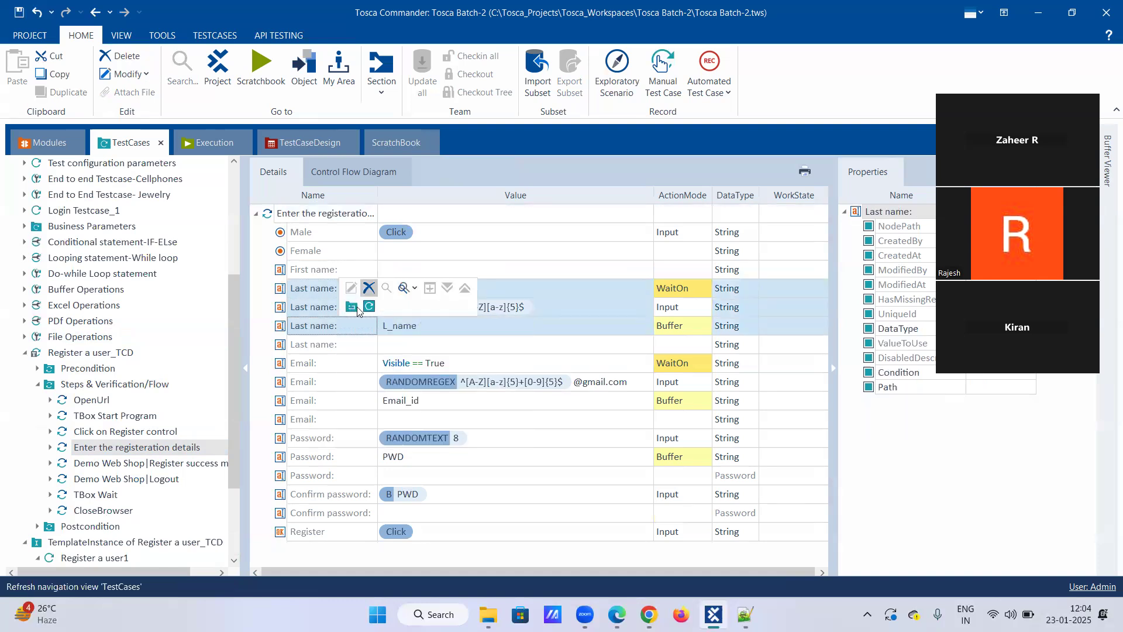
Delete the Email WaitOn, Input and Buffer rows from the template's Enter the registeration details step.
{"action": "left_click", "coordinate": [331, 330]}
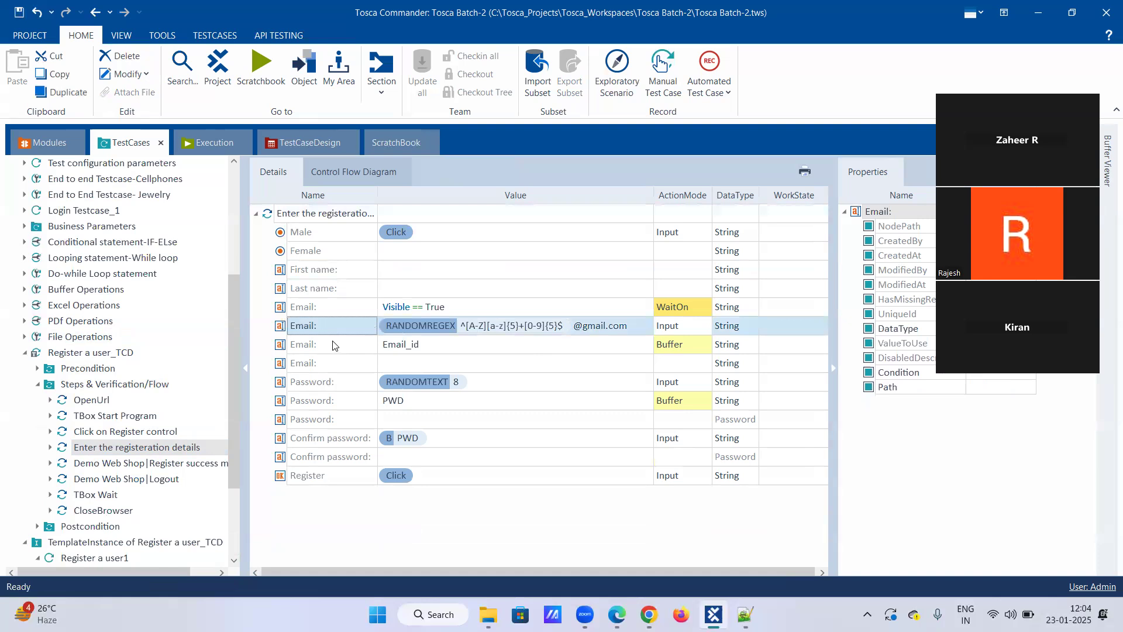
{"action": "left_click", "coordinate": [338, 307], "text": "ctrl"}
{"action": "left_click", "coordinate": [339, 344], "text": "ctrl"}
{"action": "right_click", "coordinate": [341, 339]}
{"action": "left_click", "coordinate": [370, 305]}
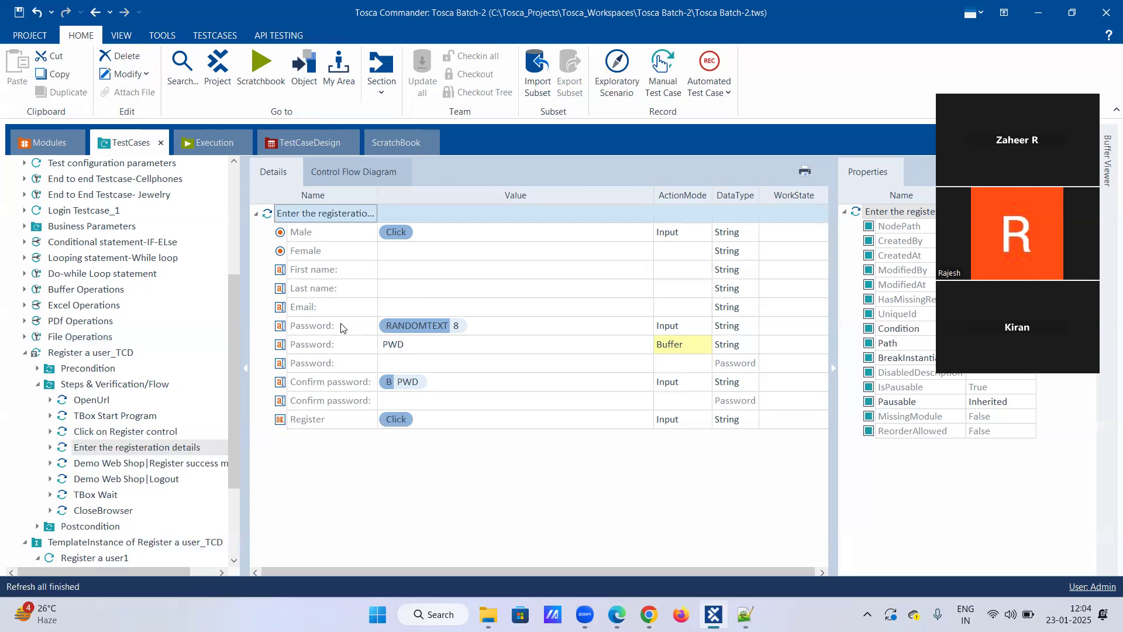
Delete the Password Input and Buffer rows from the template's Enter the registeration details step, keeping the empty Password row.
{"action": "left_click", "coordinate": [339, 325]}
{"action": "left_click", "coordinate": [337, 343], "text": "ctrl"}
{"action": "right_click", "coordinate": [337, 344]}
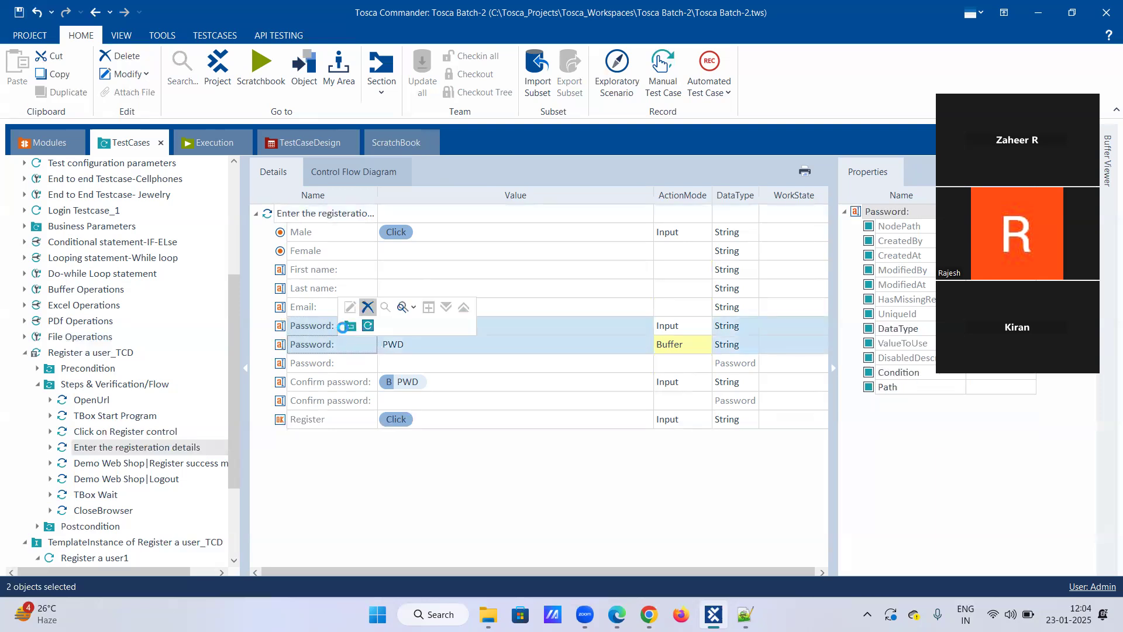
Delete the Confirm password row that uses the buffered value, keeping the empty Confirm password row.
{"action": "left_click", "coordinate": [337, 378]}
{"action": "left_click", "coordinate": [341, 349]}
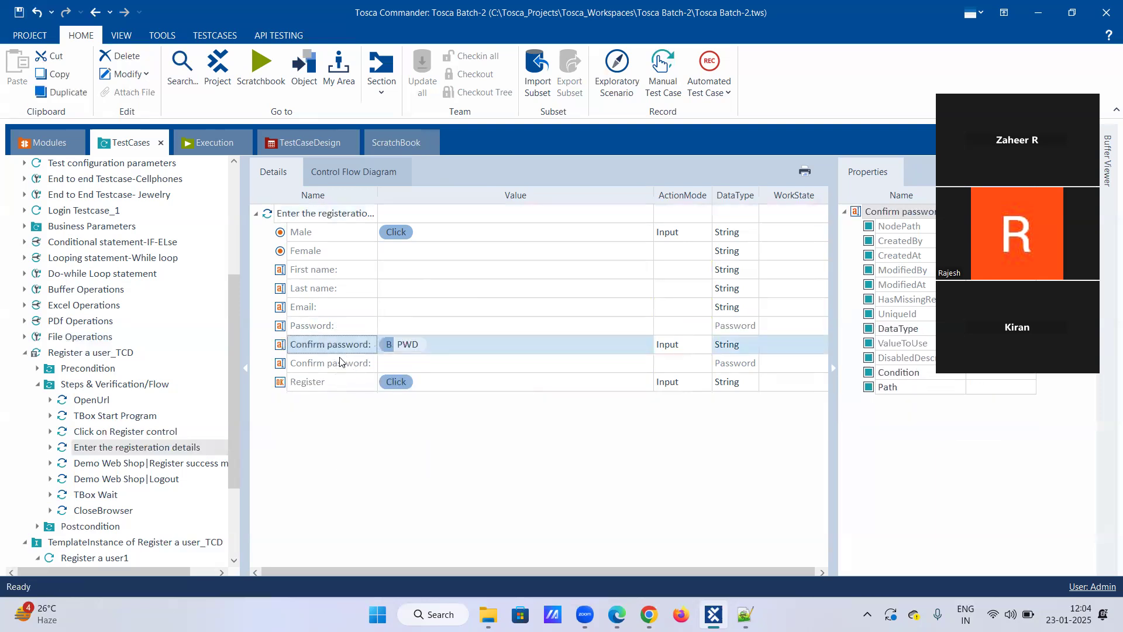
{"action": "left_click", "coordinate": [340, 363], "text": "ctrl"}
{"action": "left_click", "coordinate": [344, 351]}
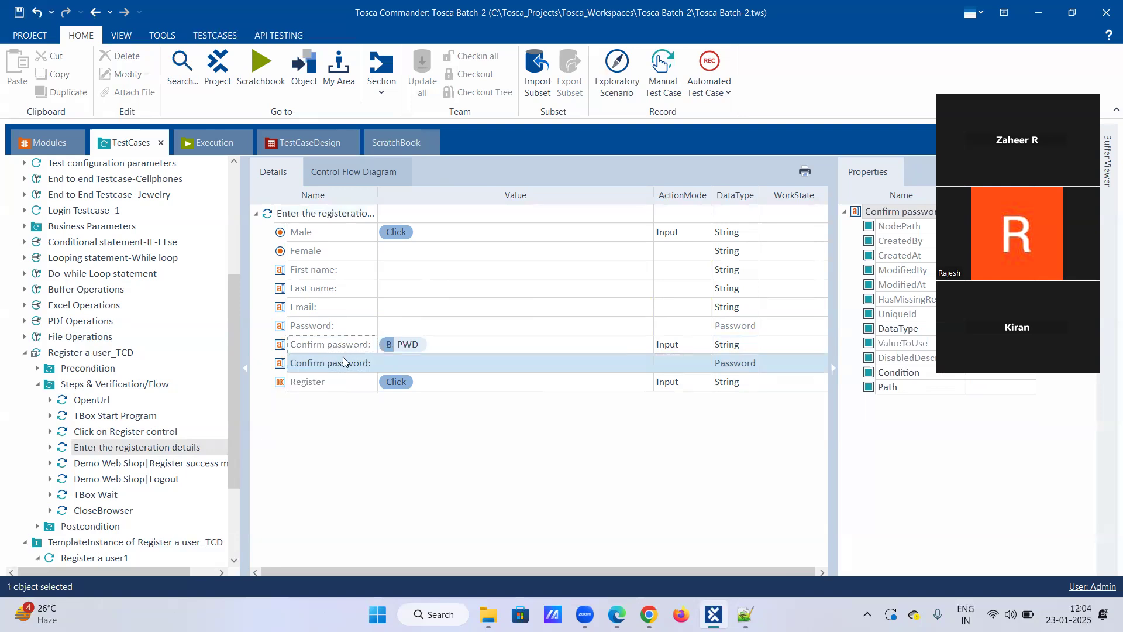
{"action": "right_click", "coordinate": [344, 351]}
{"action": "left_click", "coordinate": [371, 325]}
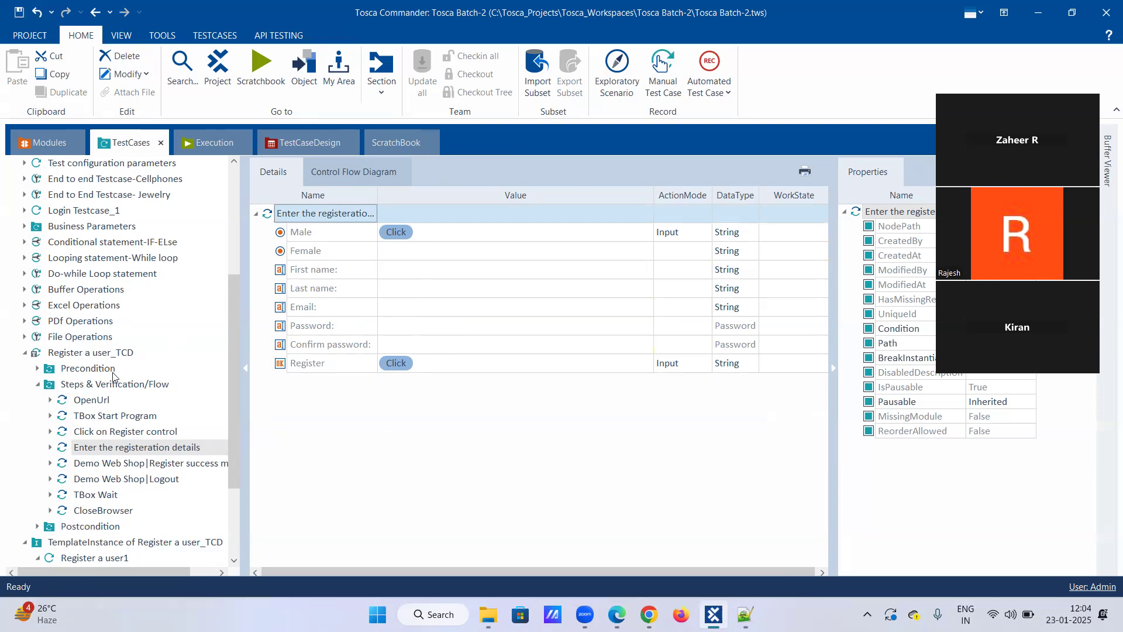
Delete the TemplateInstance of Register a user_TCD together with its generated test cases.
{"action": "scroll", "coordinate": [92, 498], "scroll_direction": "down", "scroll_amount": 4}
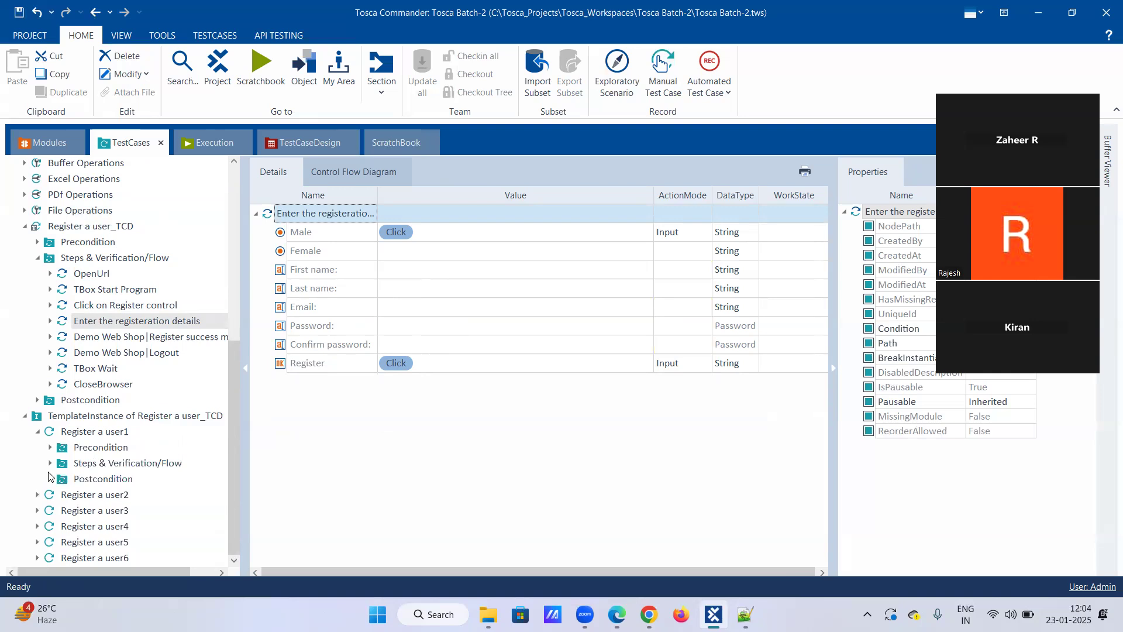
{"action": "left_click", "coordinate": [40, 432]}
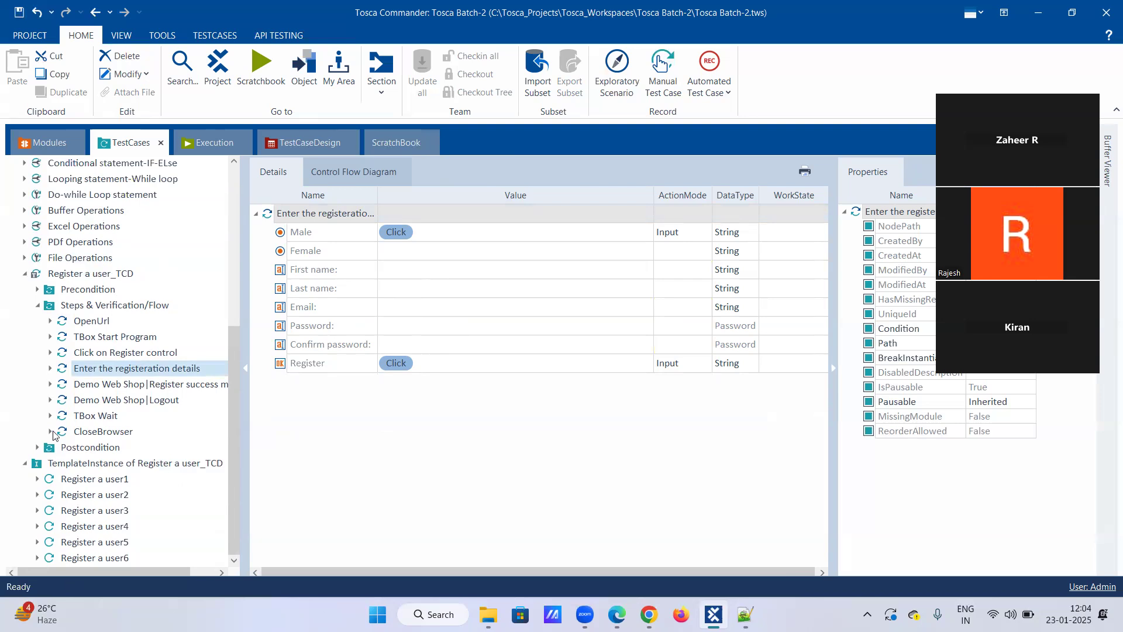
{"action": "right_click", "coordinate": [90, 465]}
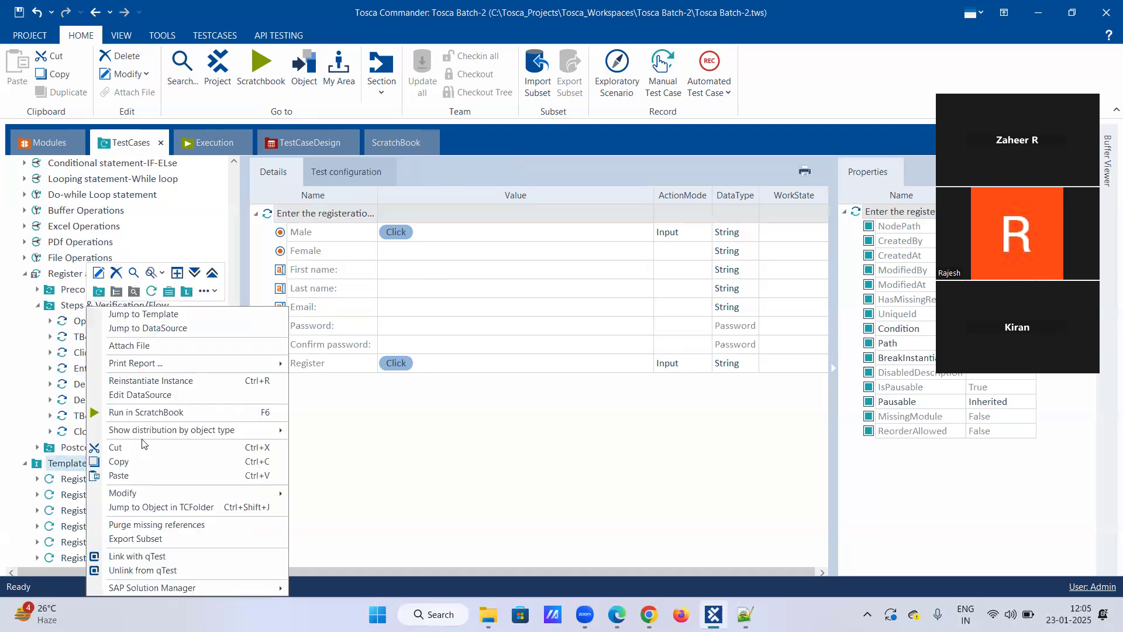
{"action": "left_click", "coordinate": [115, 273]}
{"action": "scroll", "coordinate": [117, 497], "scroll_direction": "down", "scroll_amount": 4}
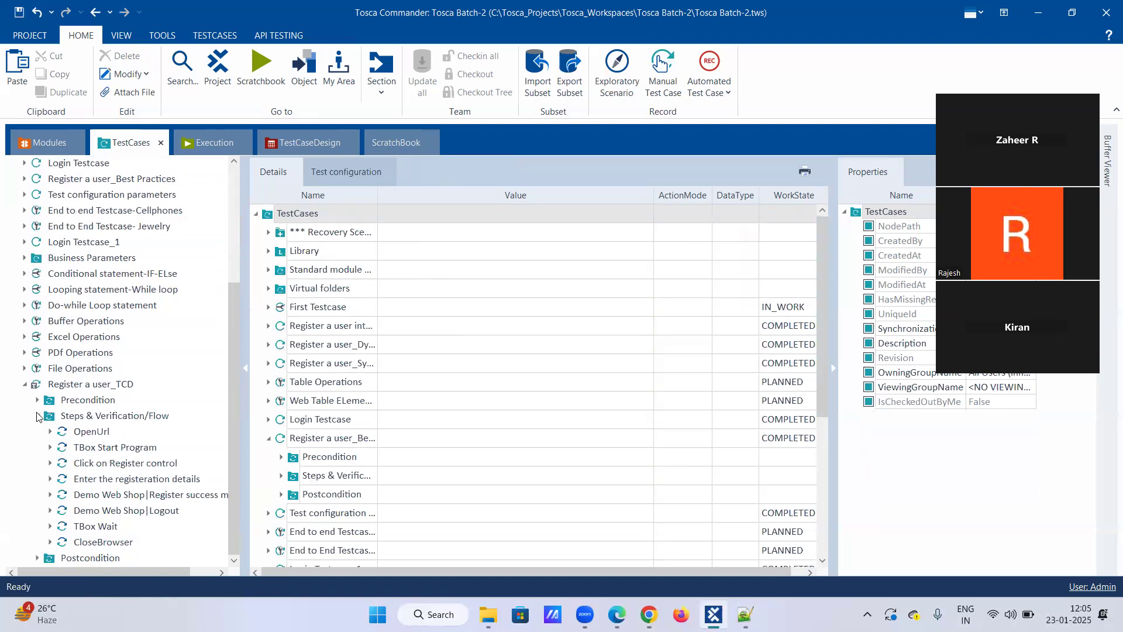
Convert the Register a user_TCD template back to a TestCase, accepting that its template information is discarded.
{"action": "left_click", "coordinate": [37, 415]}
{"action": "left_click", "coordinate": [78, 544]}
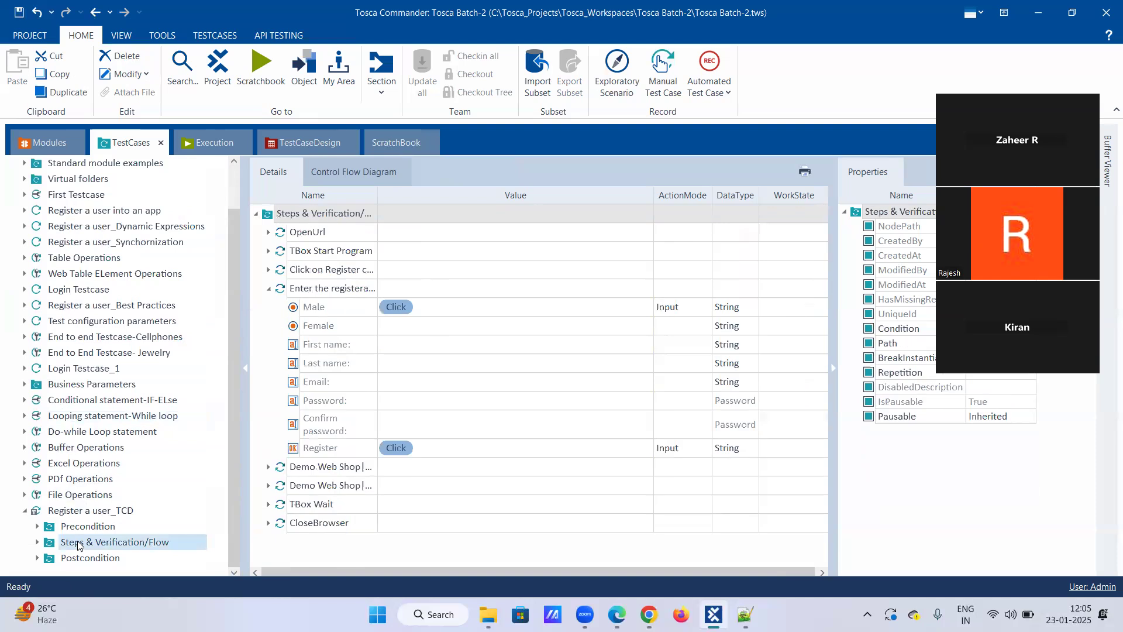
{"action": "right_click", "coordinate": [78, 511]}
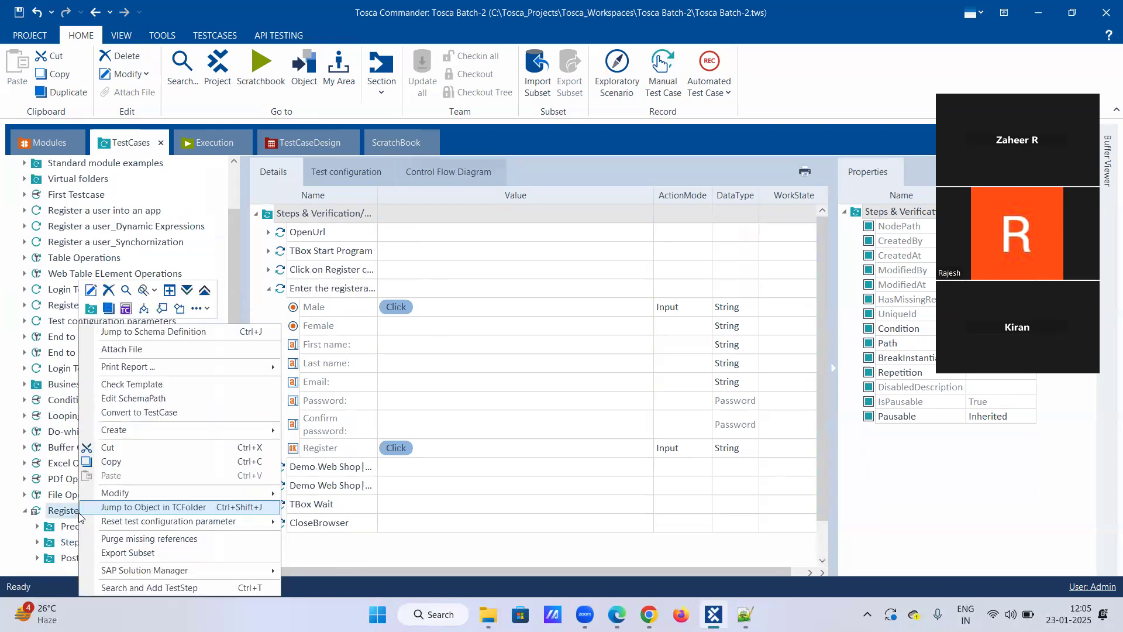
{"action": "left_click", "coordinate": [131, 416]}
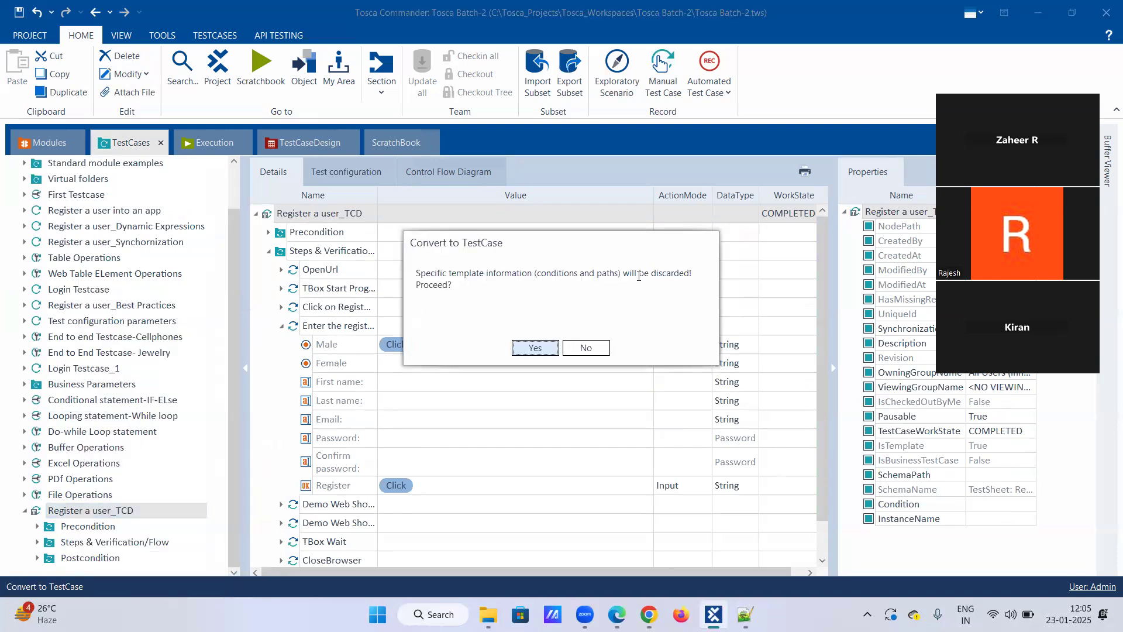
{"action": "left_click", "coordinate": [542, 346]}
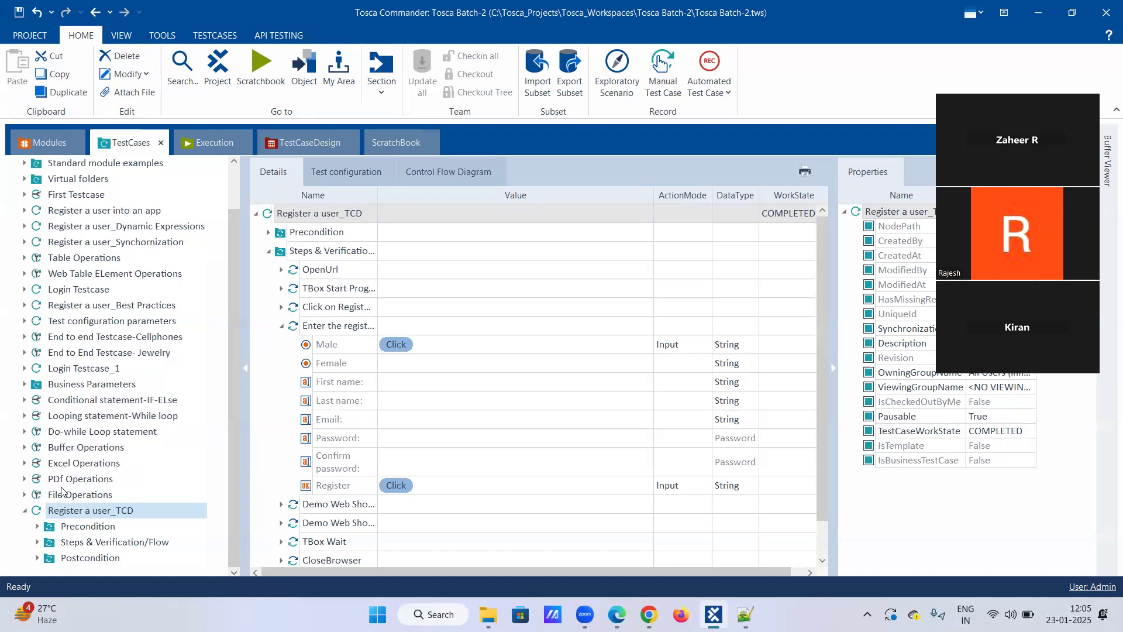
Convert the Register a user_TCD test case to a template and link the Register a user test sheet to it.
{"action": "left_click", "coordinate": [79, 542]}
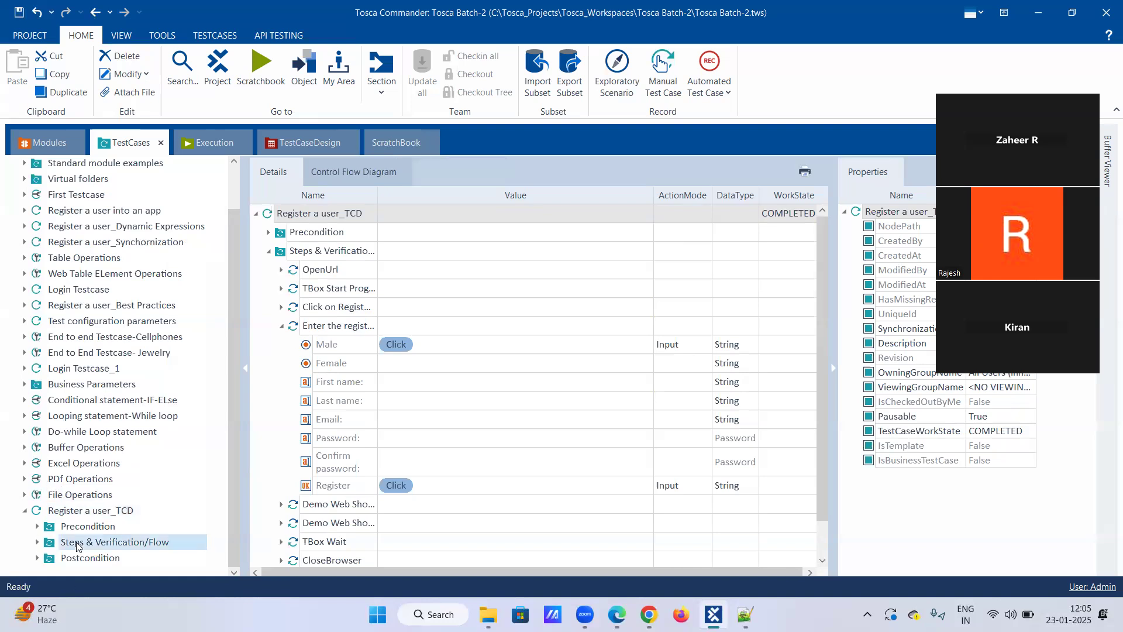
{"action": "left_click", "coordinate": [37, 543]}
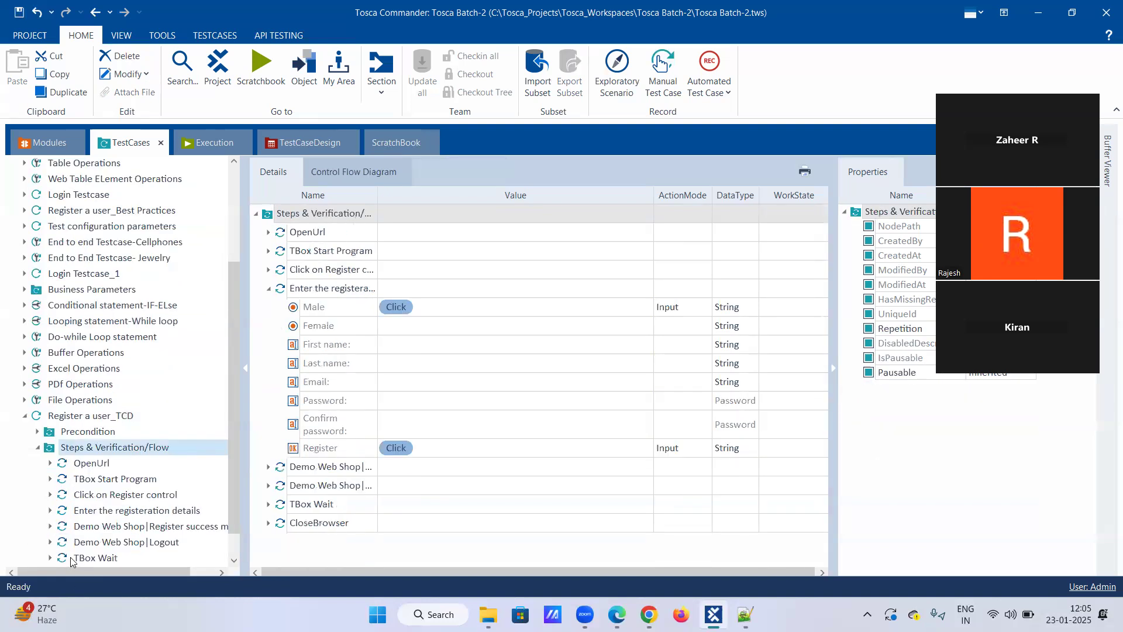
{"action": "left_click", "coordinate": [101, 480]}
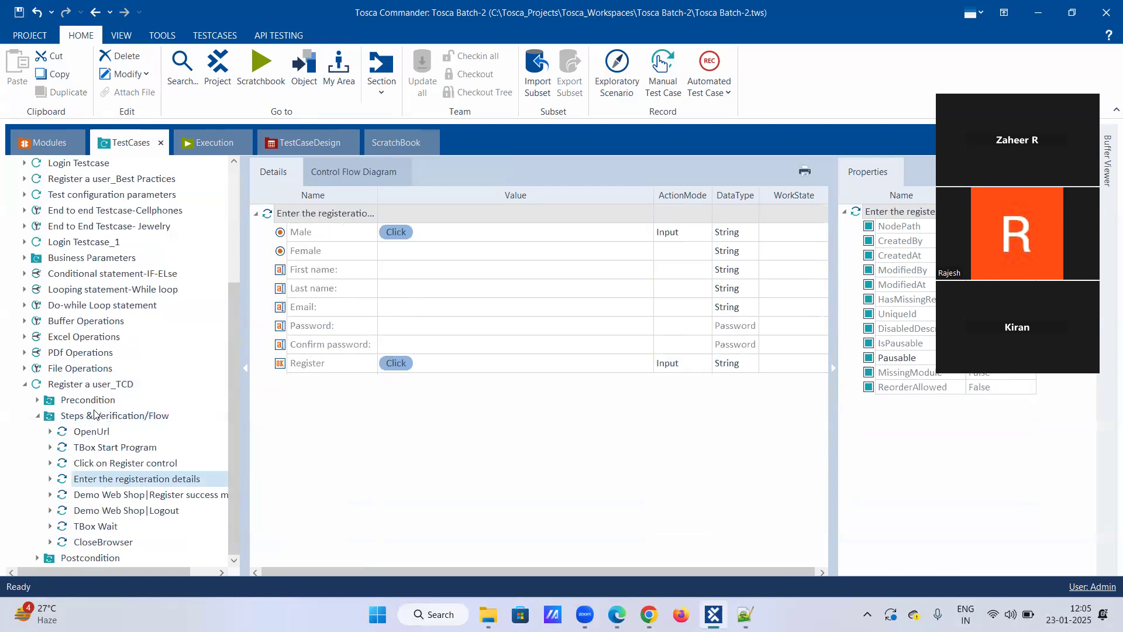
{"action": "left_click", "coordinate": [35, 417]}
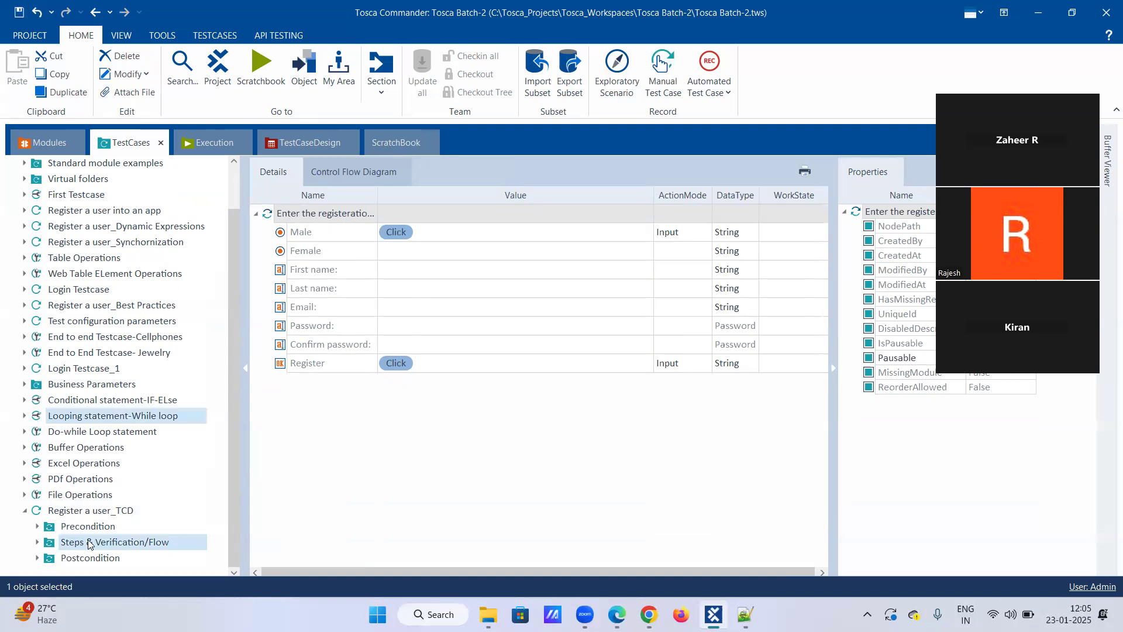
{"action": "right_click", "coordinate": [99, 515]}
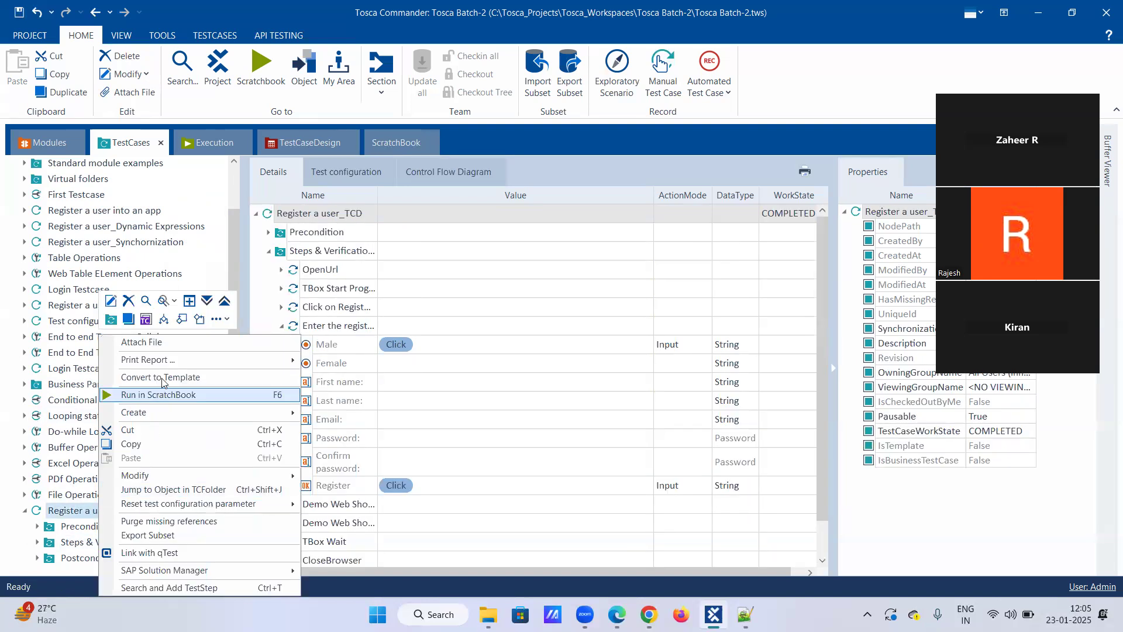
{"action": "left_click", "coordinate": [160, 377]}
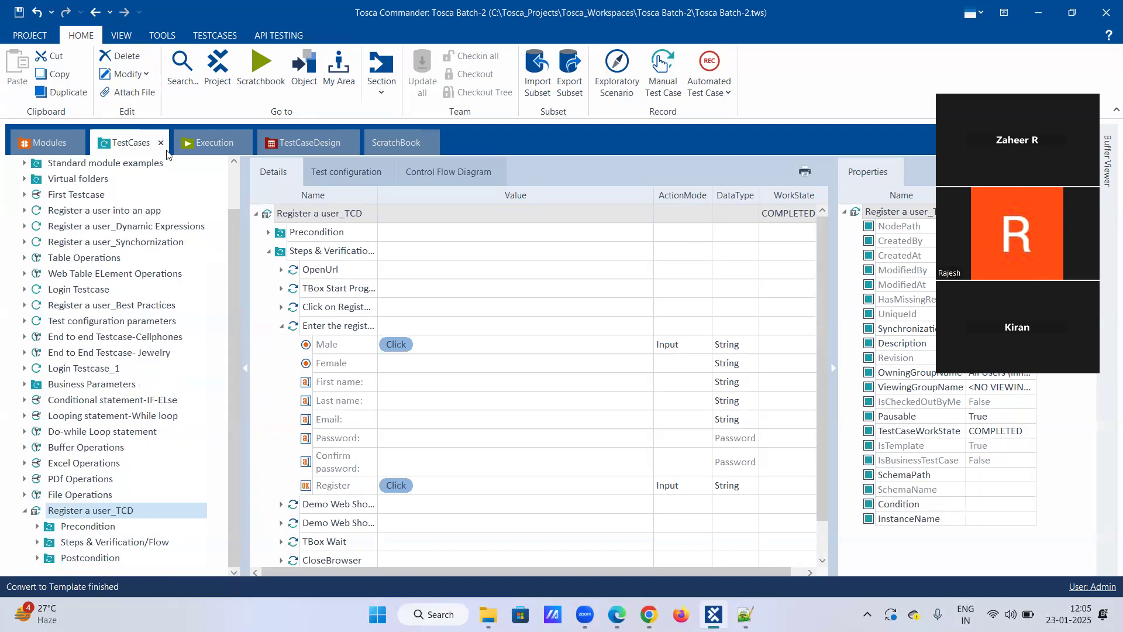
{"action": "left_click", "coordinate": [283, 147]}
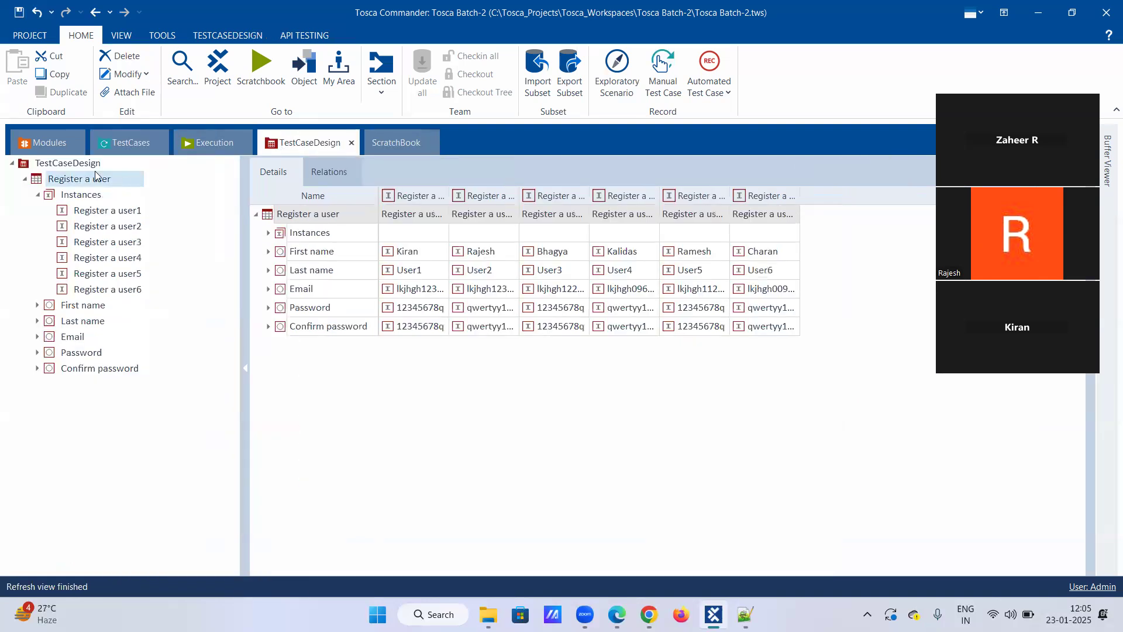
{"action": "left_click_drag", "start_coordinate": [80, 184], "coordinate": [73, 513]}
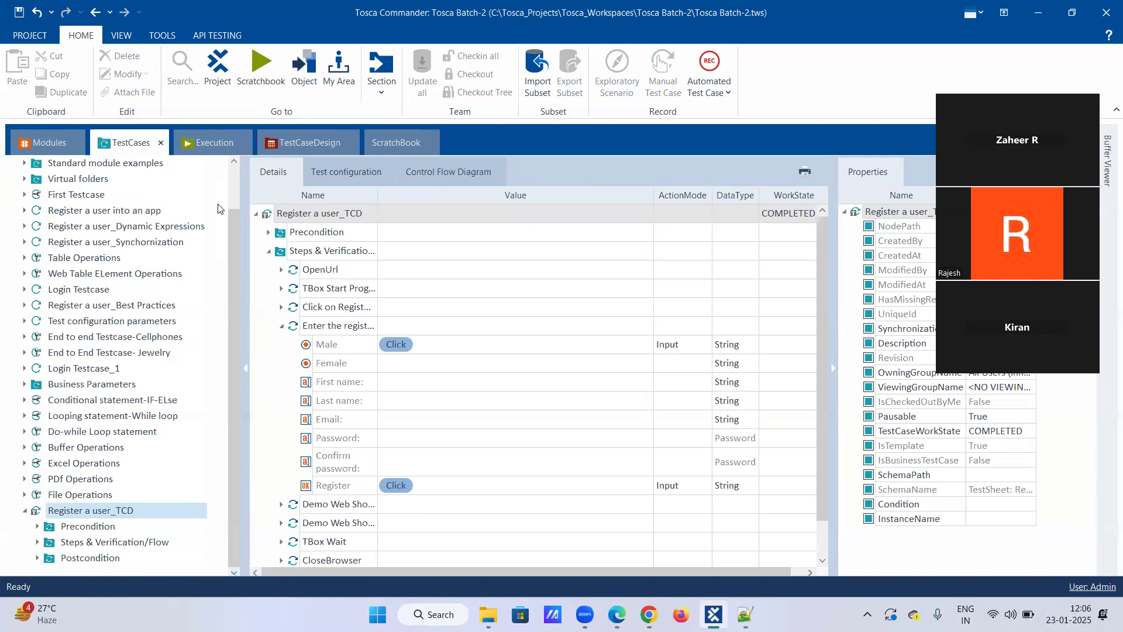
Run Check Template on Register a user_TCD and close the result message.
{"action": "right_click", "coordinate": [99, 513]}
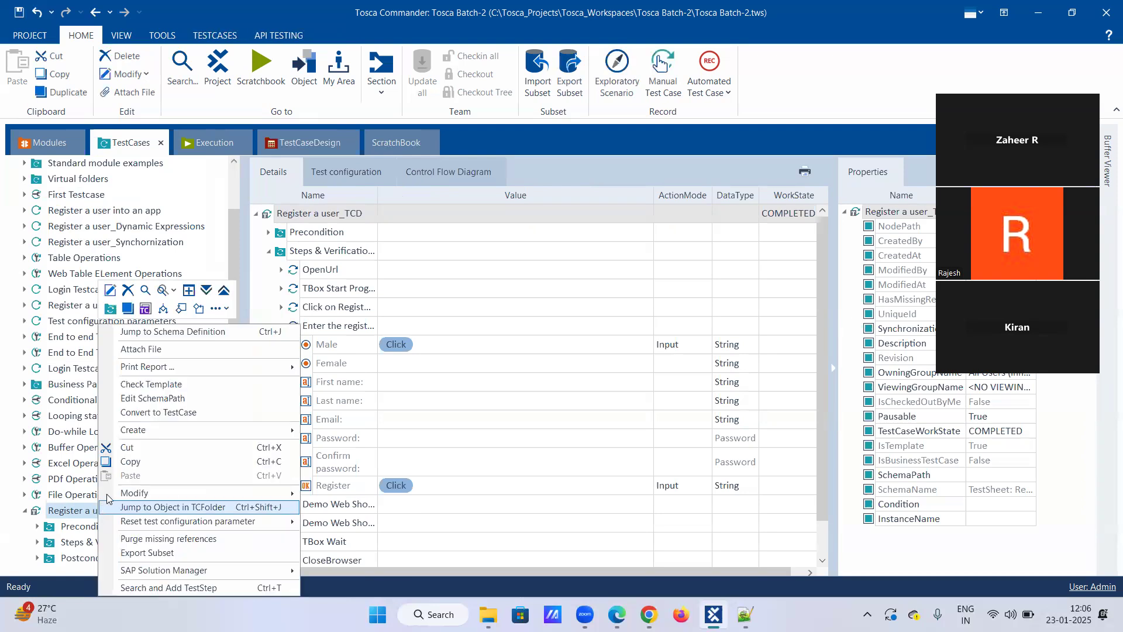
{"action": "left_click", "coordinate": [153, 384]}
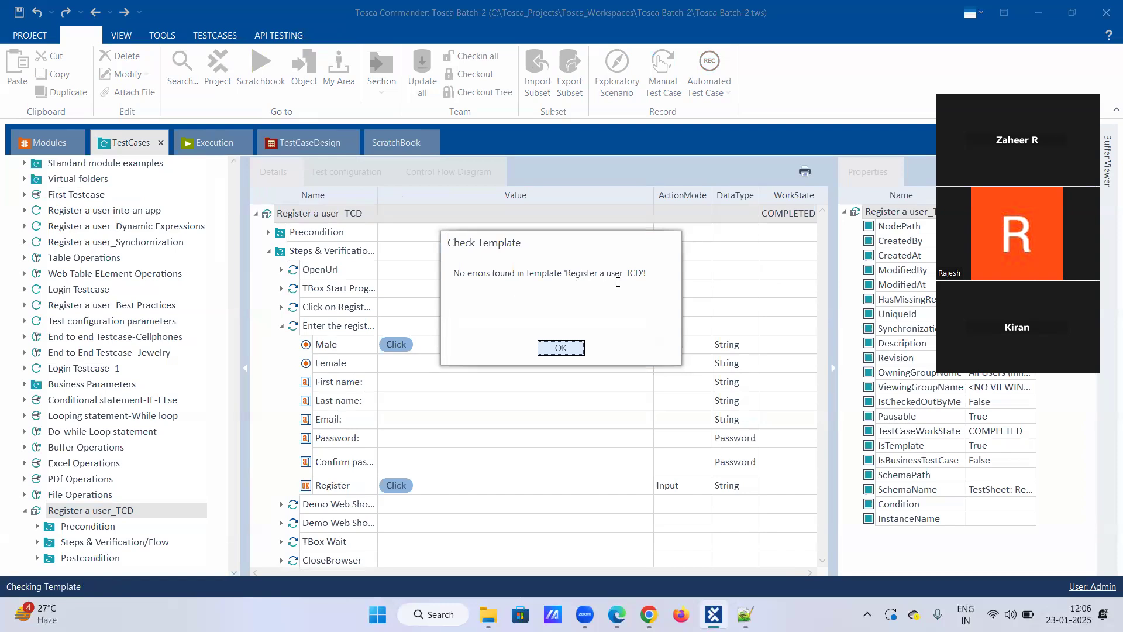
{"action": "left_click", "coordinate": [573, 351]}
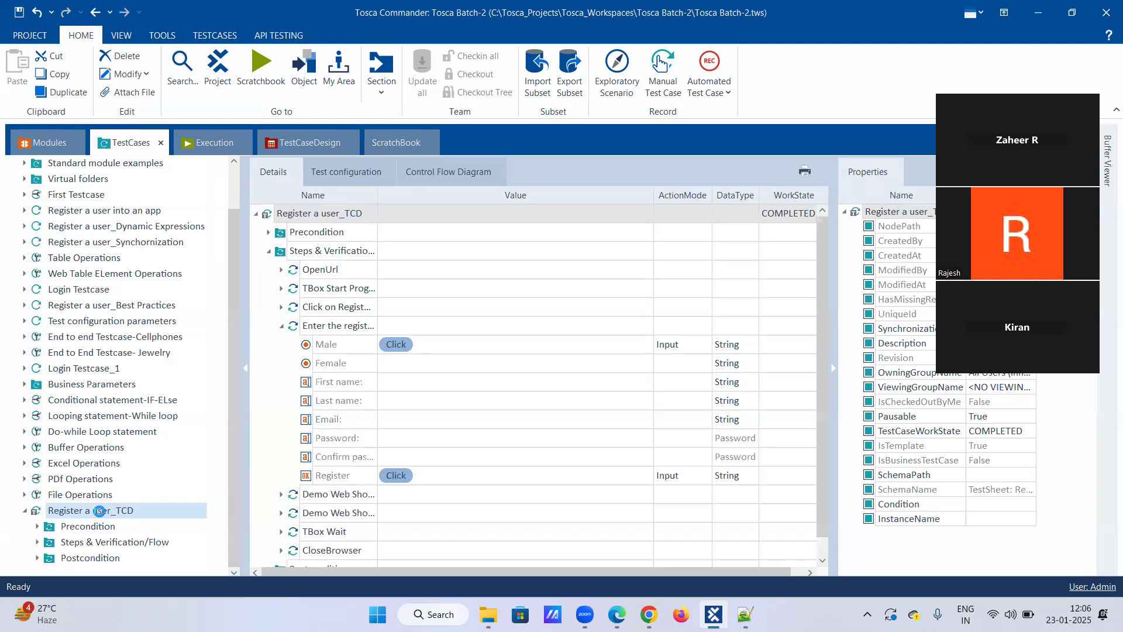
Jump from the Register a user_TCD template to its schema definition, and return to the template with the test case commands shown.
{"action": "right_click", "coordinate": [100, 514]}
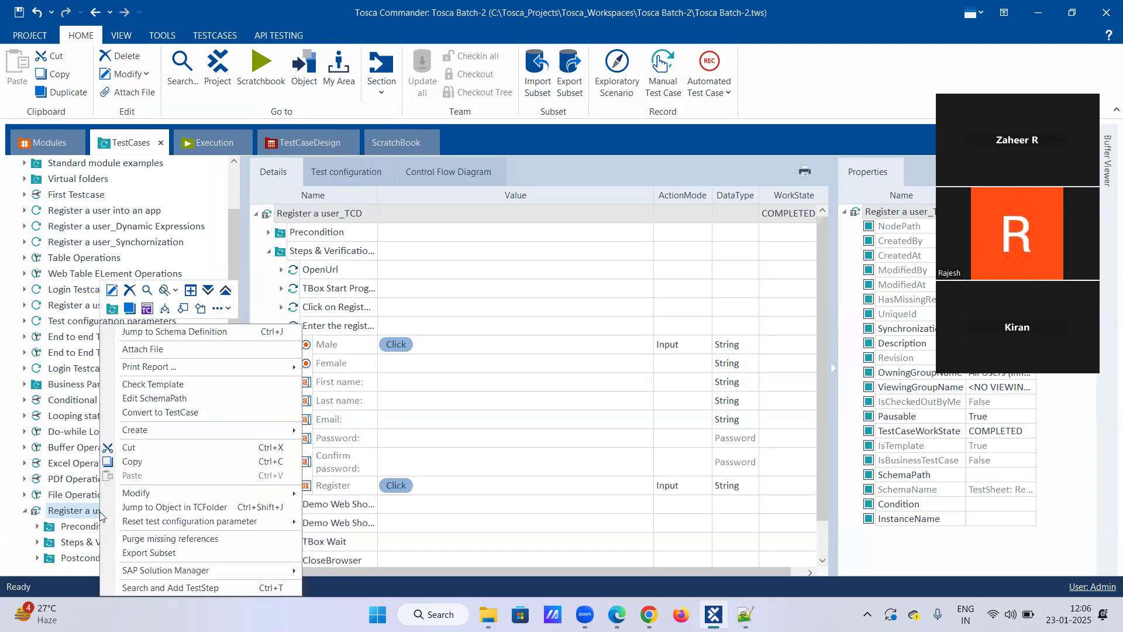
{"action": "left_click", "coordinate": [159, 332]}
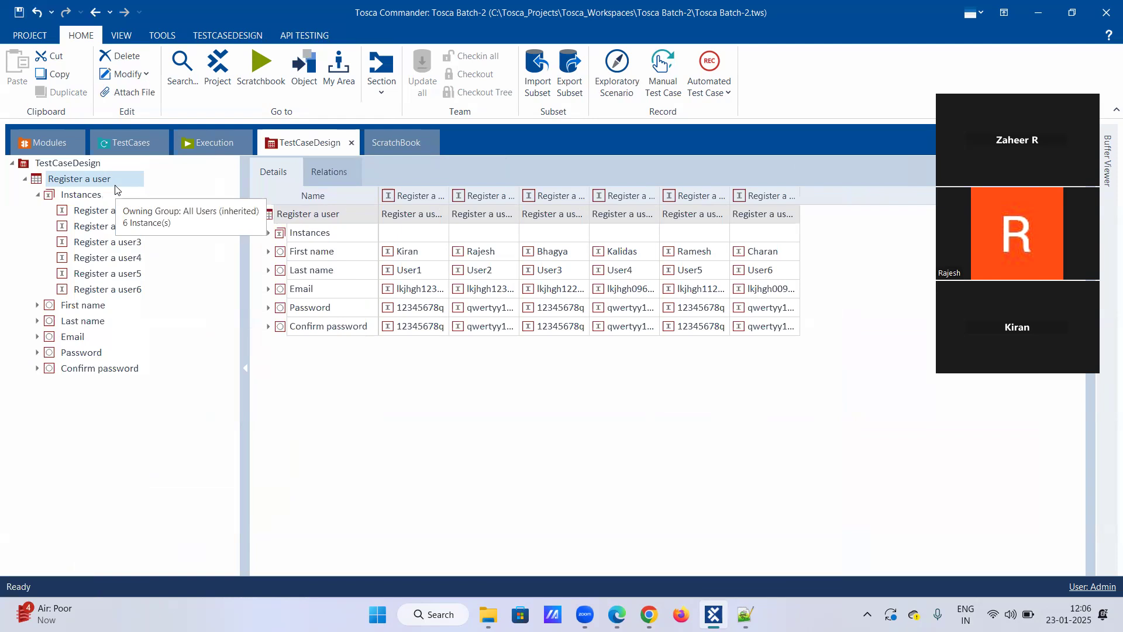
{"action": "left_click", "coordinate": [130, 142]}
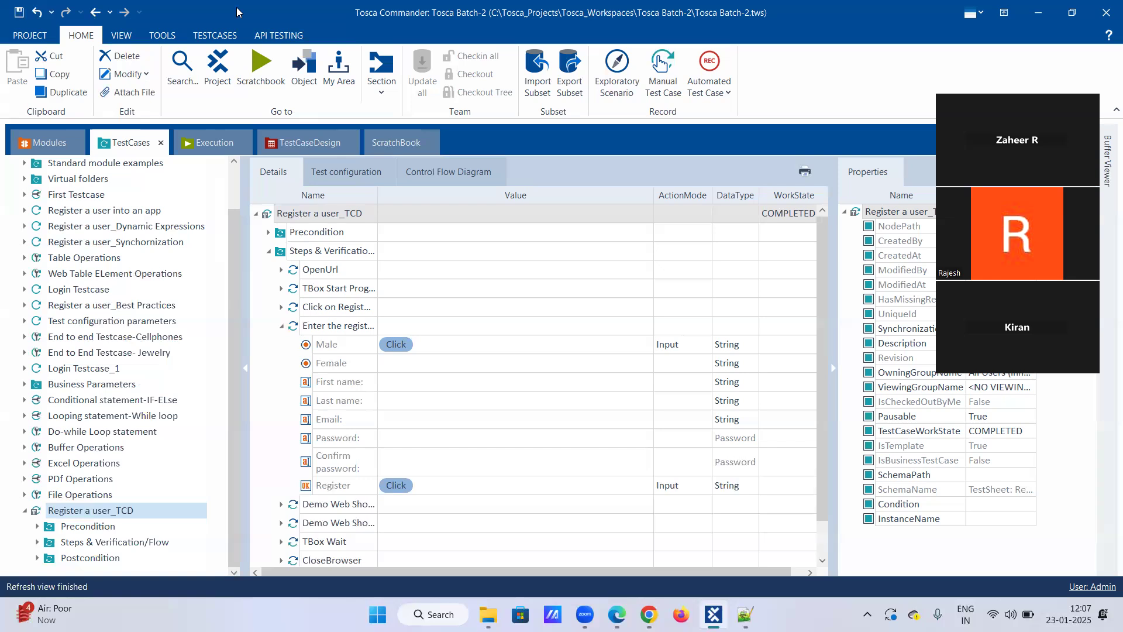
{"action": "left_click", "coordinate": [212, 36]}
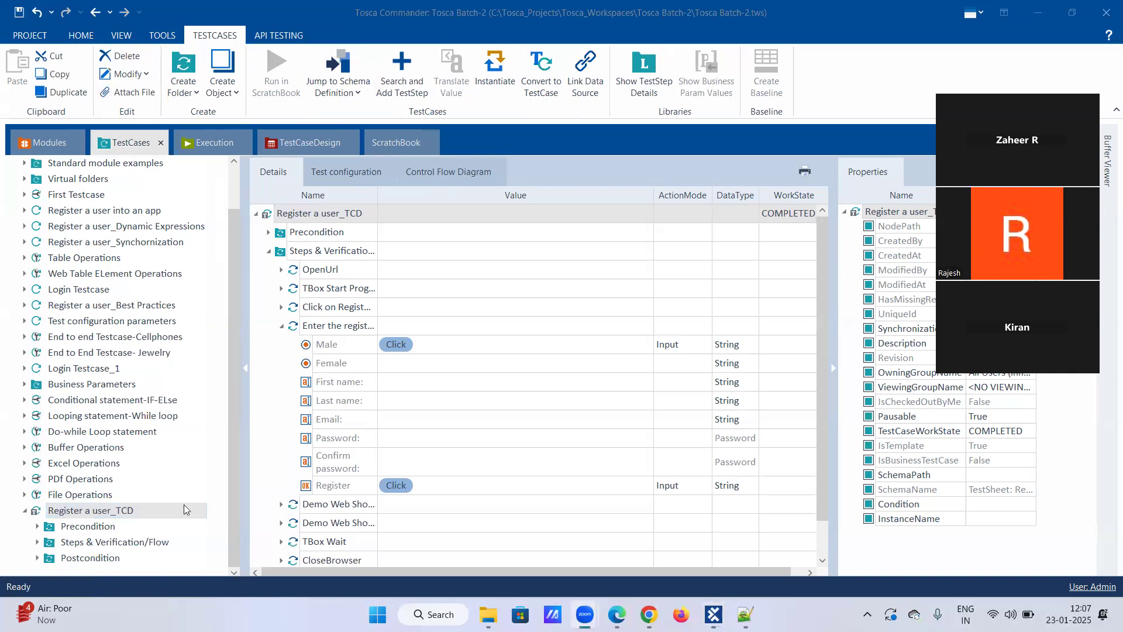
{"action": "left_click", "coordinate": [95, 508]}
{"action": "right_click", "coordinate": [97, 507]}
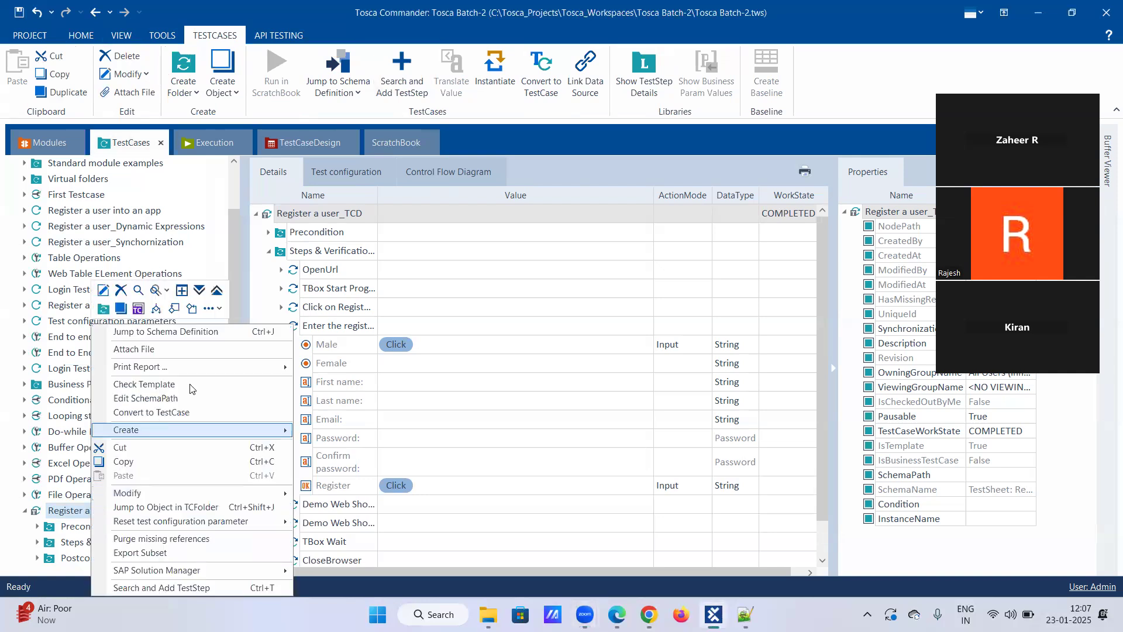
{"action": "left_click", "coordinate": [220, 310]}
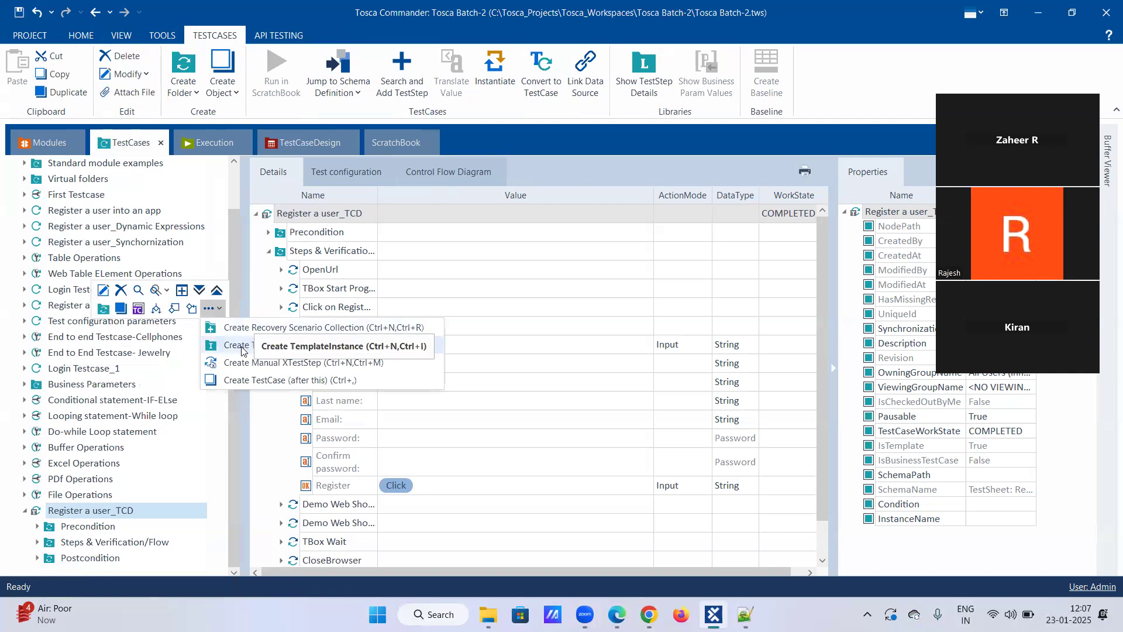
{"action": "left_click", "coordinate": [211, 461]}
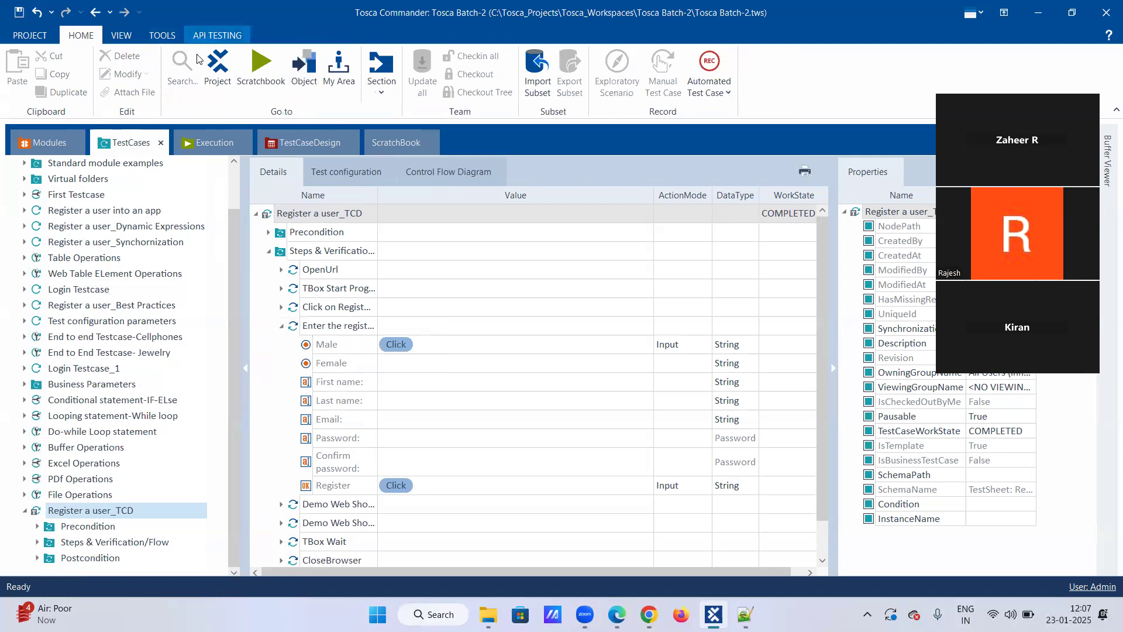
Instantiate the Register a user_TCD template to generate its test cases from the linked test sheet.
{"action": "left_click", "coordinate": [73, 515]}
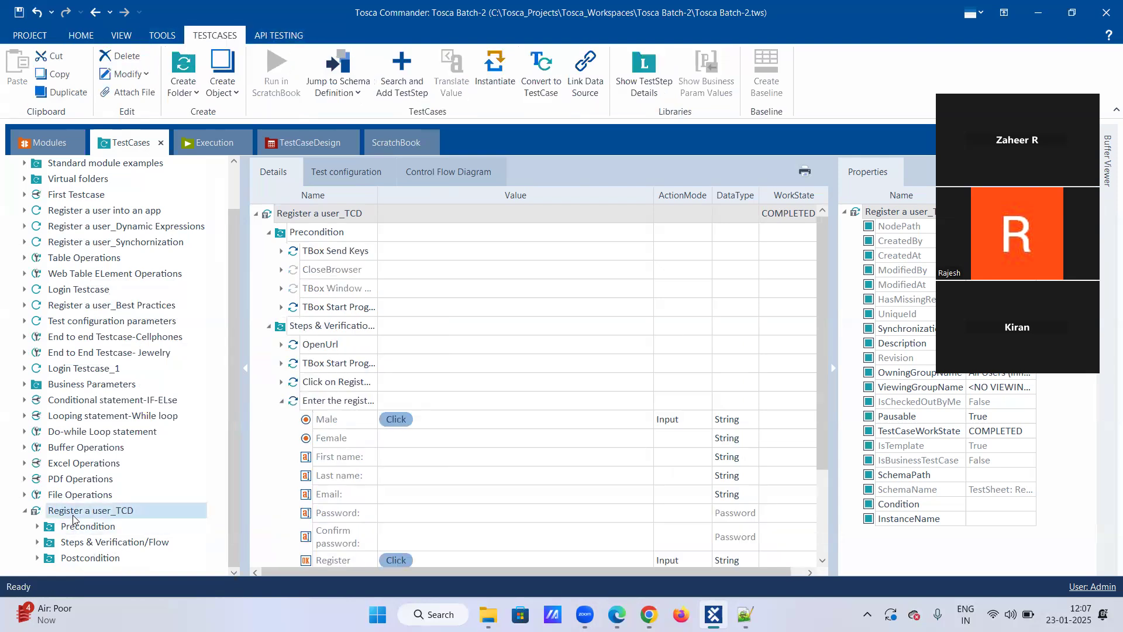
{"action": "left_click", "coordinate": [491, 68]}
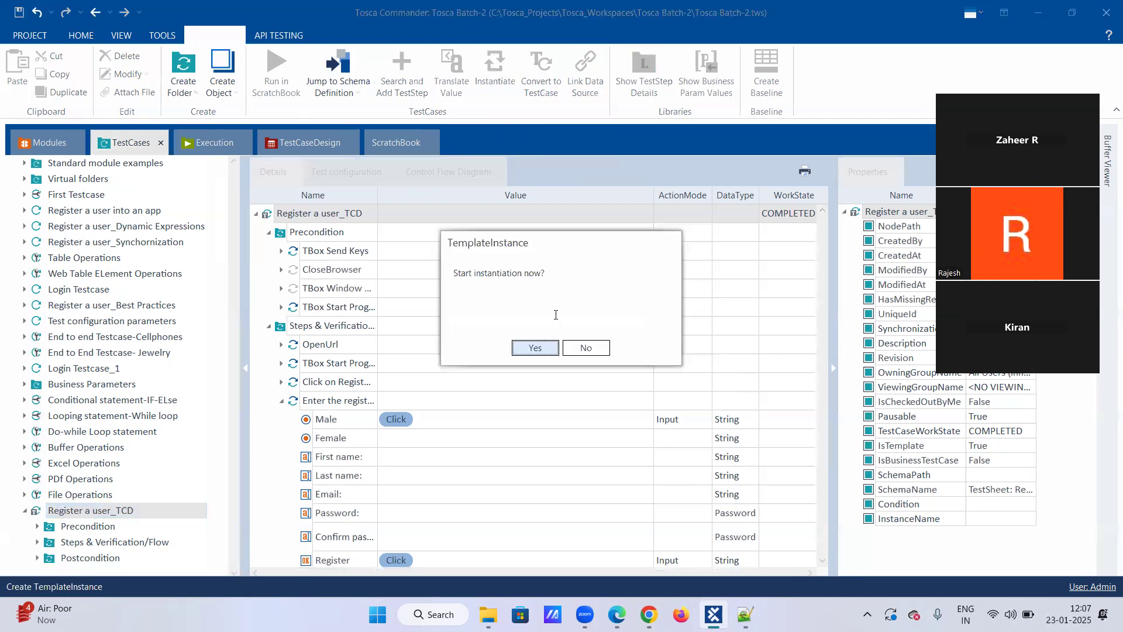
{"action": "left_click", "coordinate": [534, 349]}
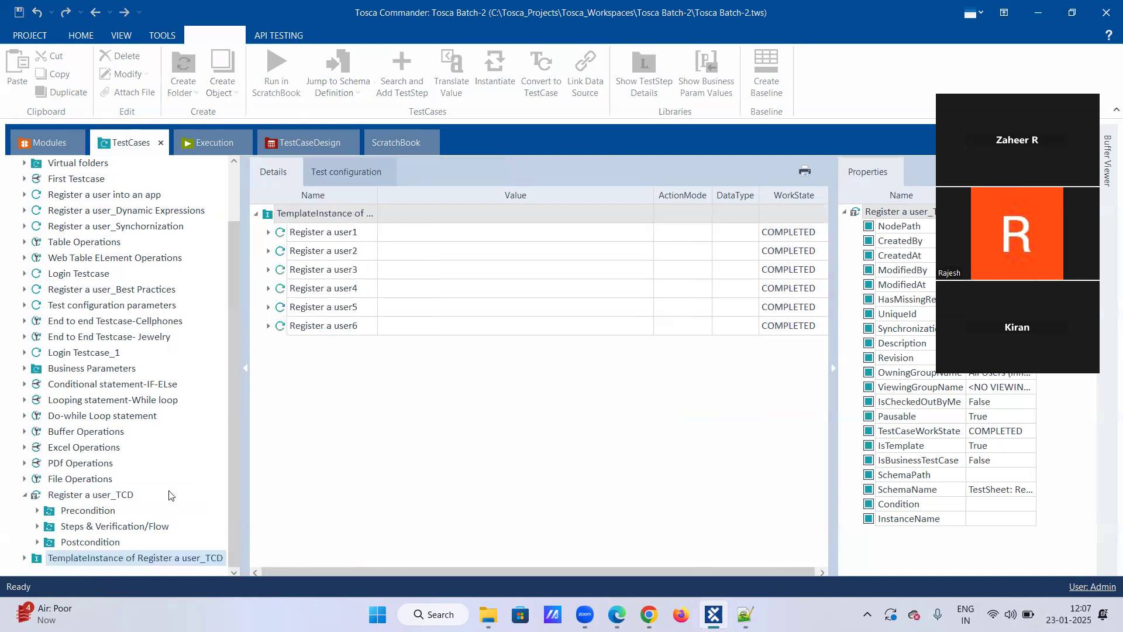
Expand the generated template instance and examine the Enter the registeration details step of Register a user1.
{"action": "left_click", "coordinate": [24, 557]}
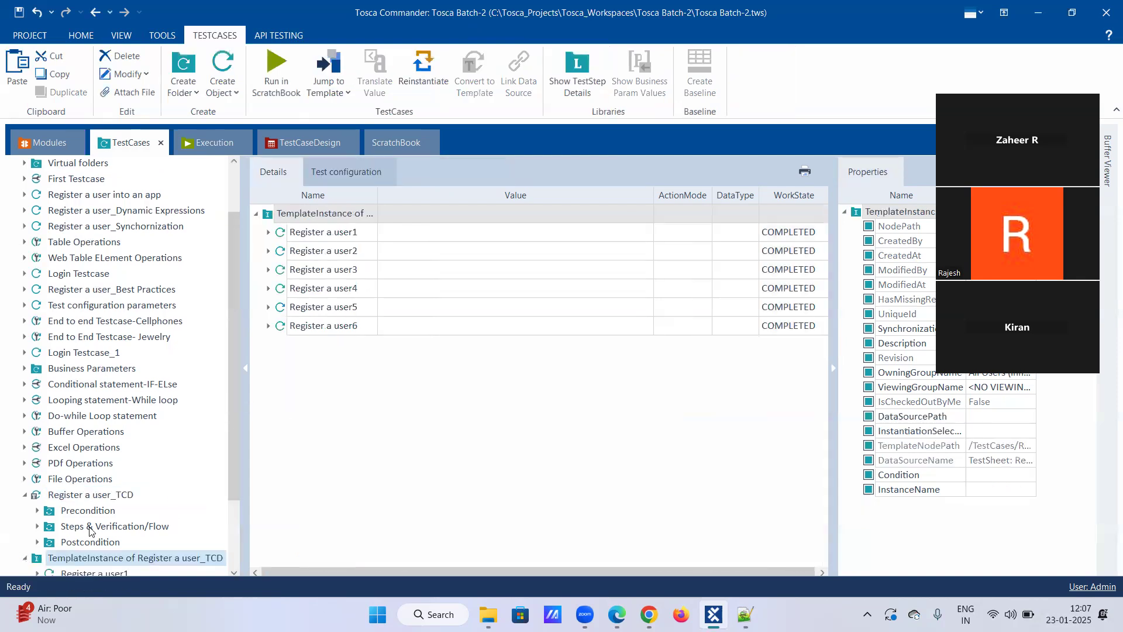
{"action": "scroll", "coordinate": [90, 529], "scroll_direction": "down", "scroll_amount": 2}
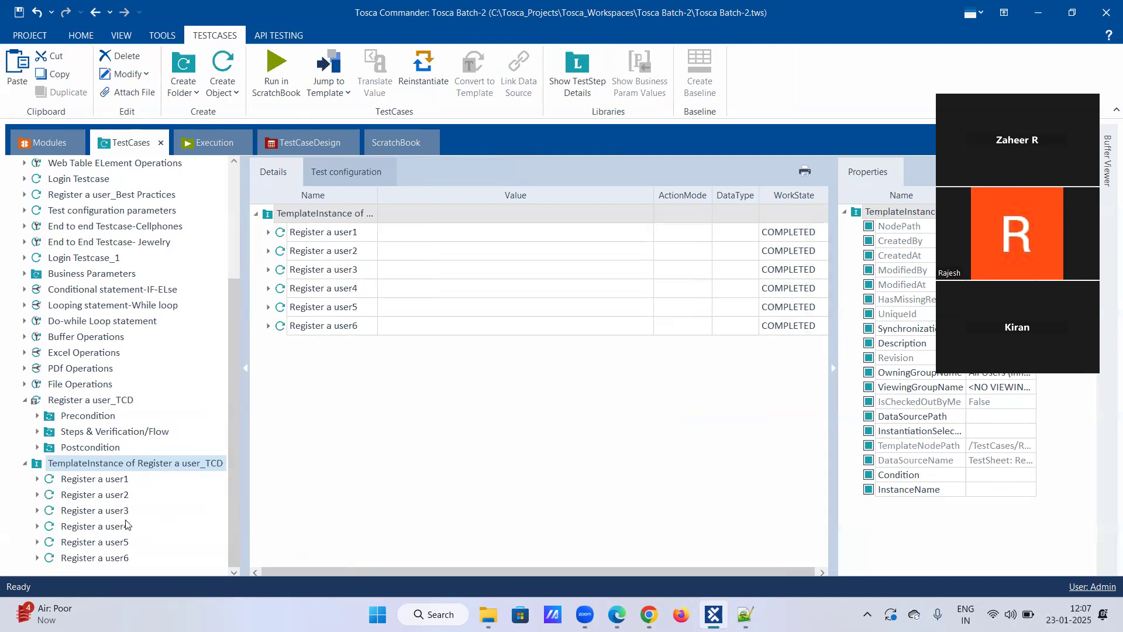
{"action": "left_click", "coordinate": [37, 479]}
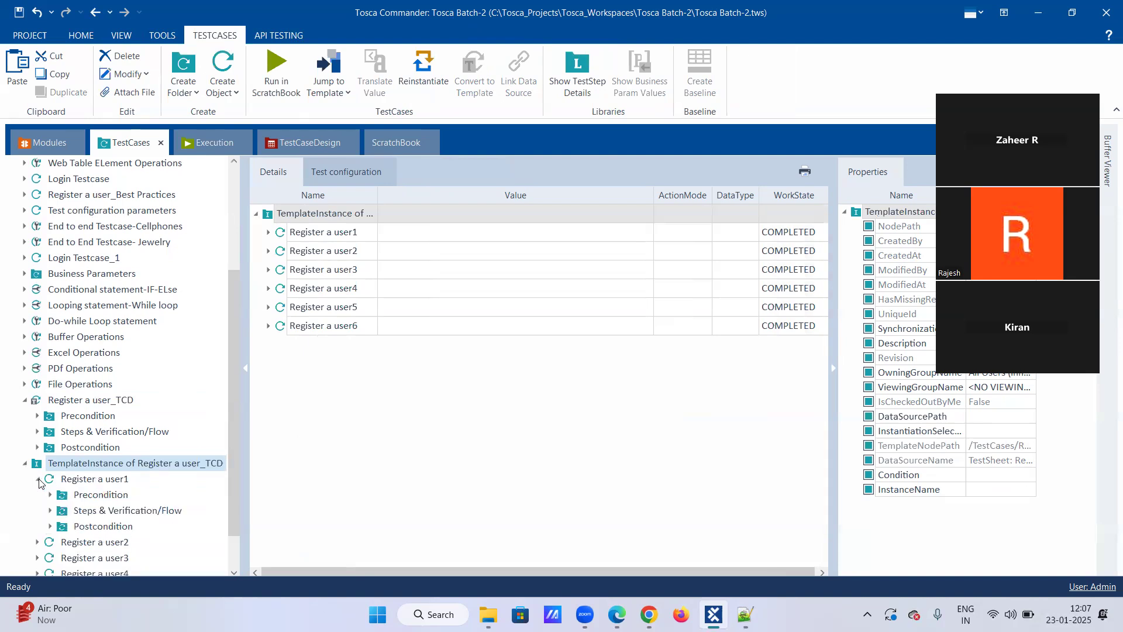
{"action": "left_click", "coordinate": [50, 510]}
{"action": "scroll", "coordinate": [109, 550], "scroll_direction": "down", "scroll_amount": 3}
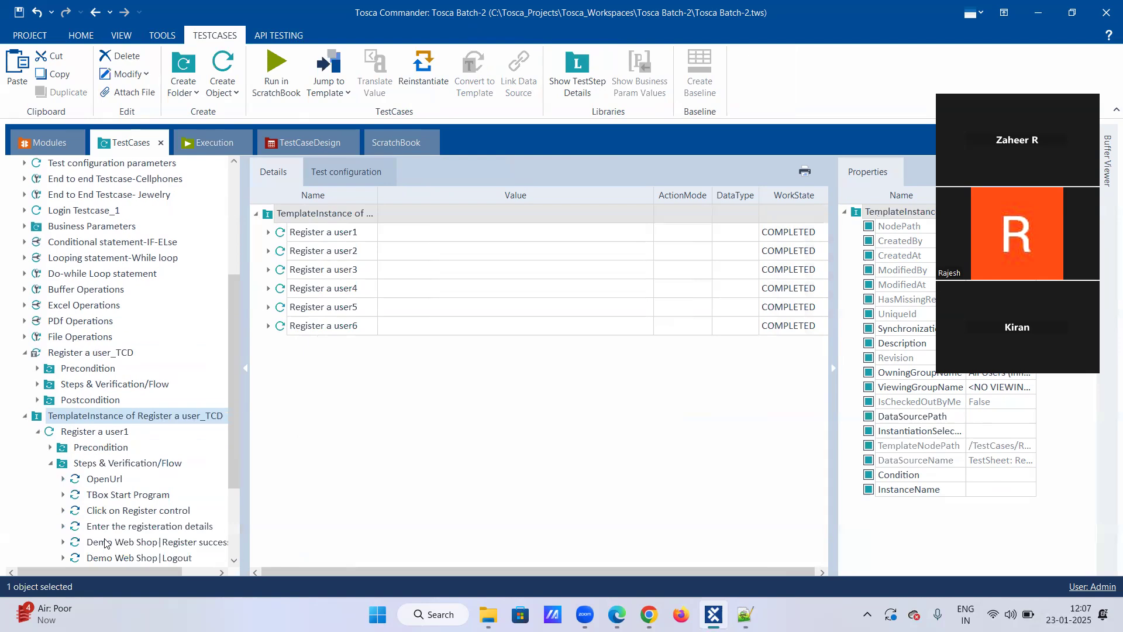
{"action": "left_click", "coordinate": [125, 433]}
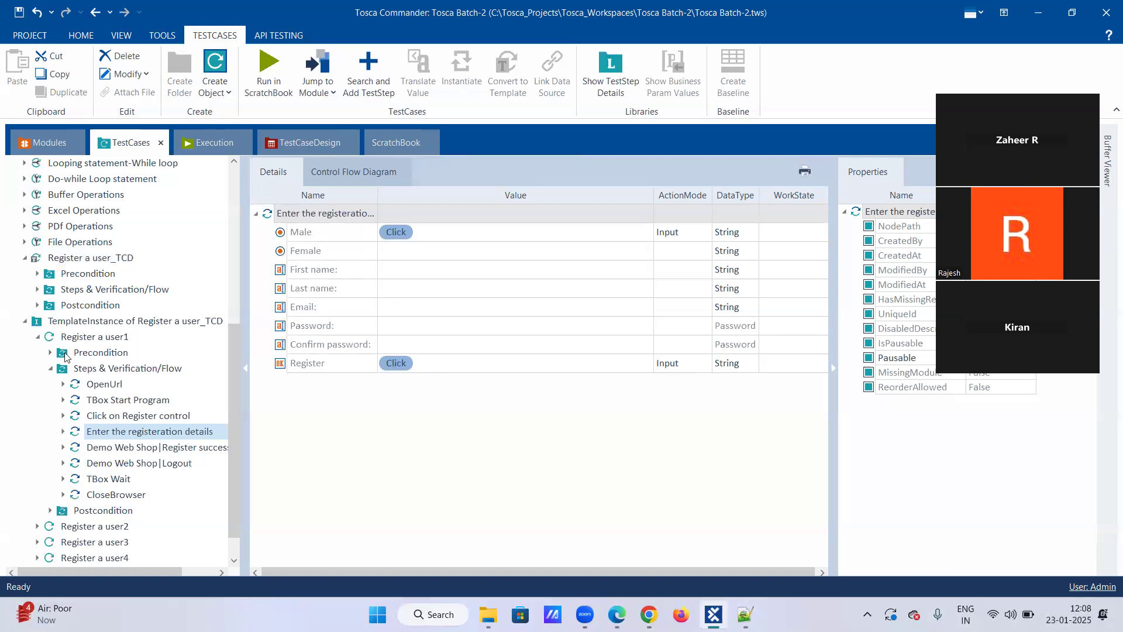
Open the Register a user_TCD template's Enter the registeration details step and compare its field names with the Register a user test sheet's attributes.
{"action": "left_click", "coordinate": [36, 289]}
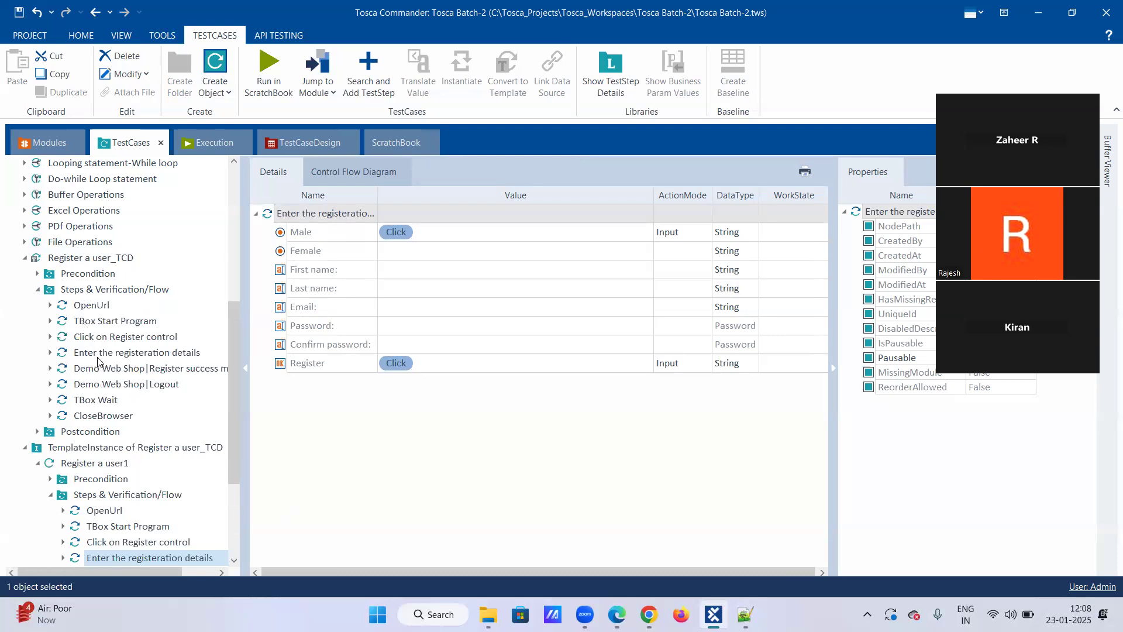
{"action": "left_click", "coordinate": [101, 354]}
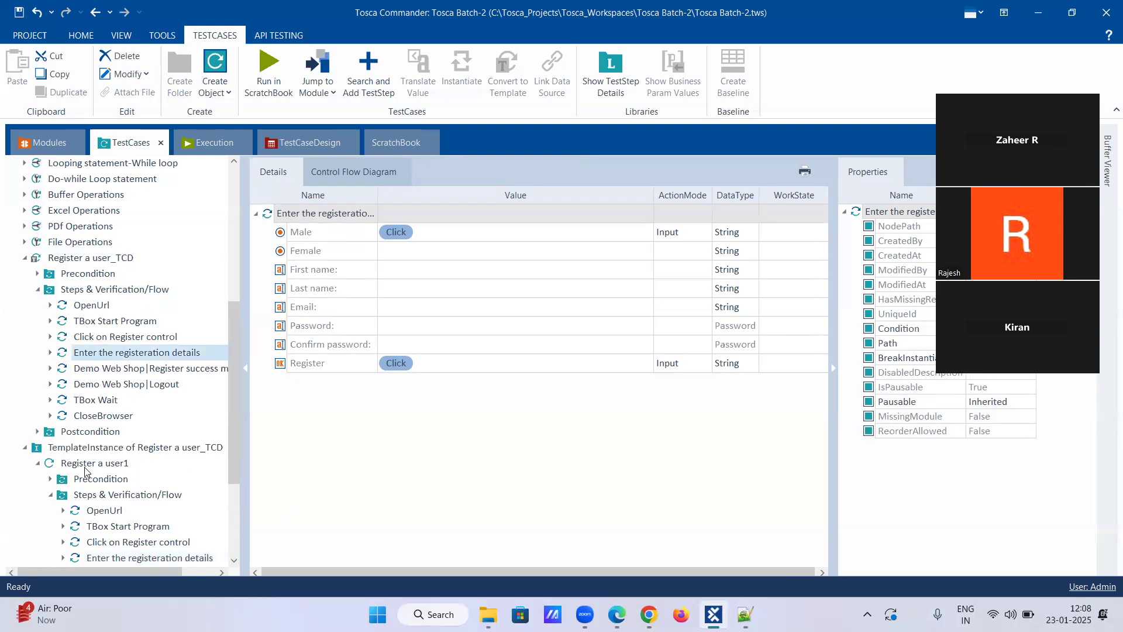
{"action": "double_click", "coordinate": [100, 353]}
{"action": "left_click", "coordinate": [100, 355]}
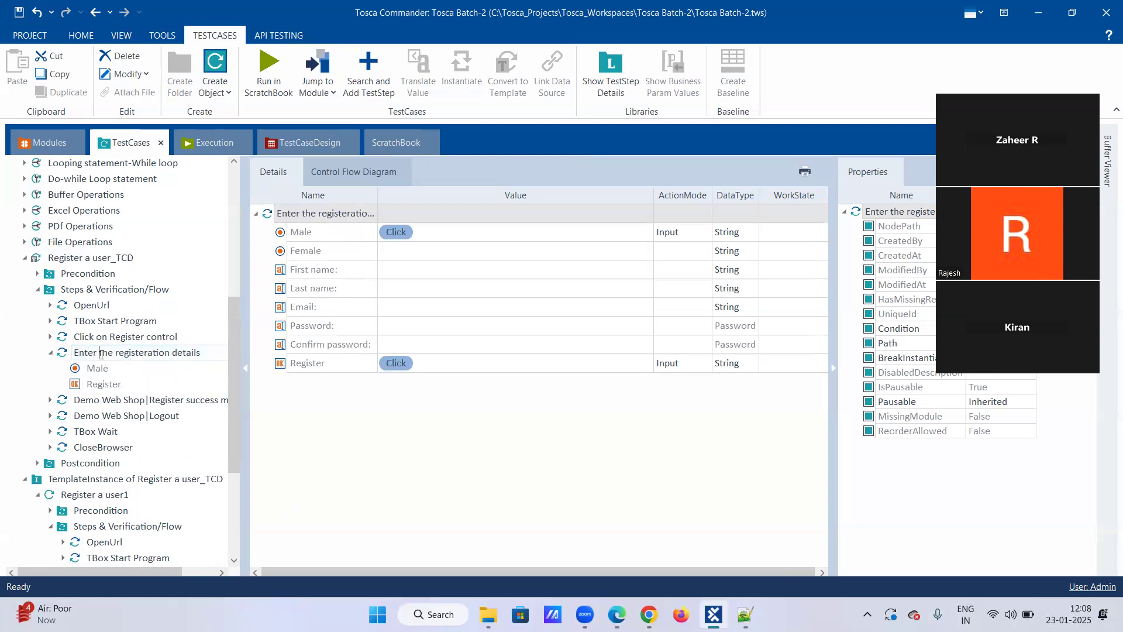
{"action": "left_click", "coordinate": [51, 353]}
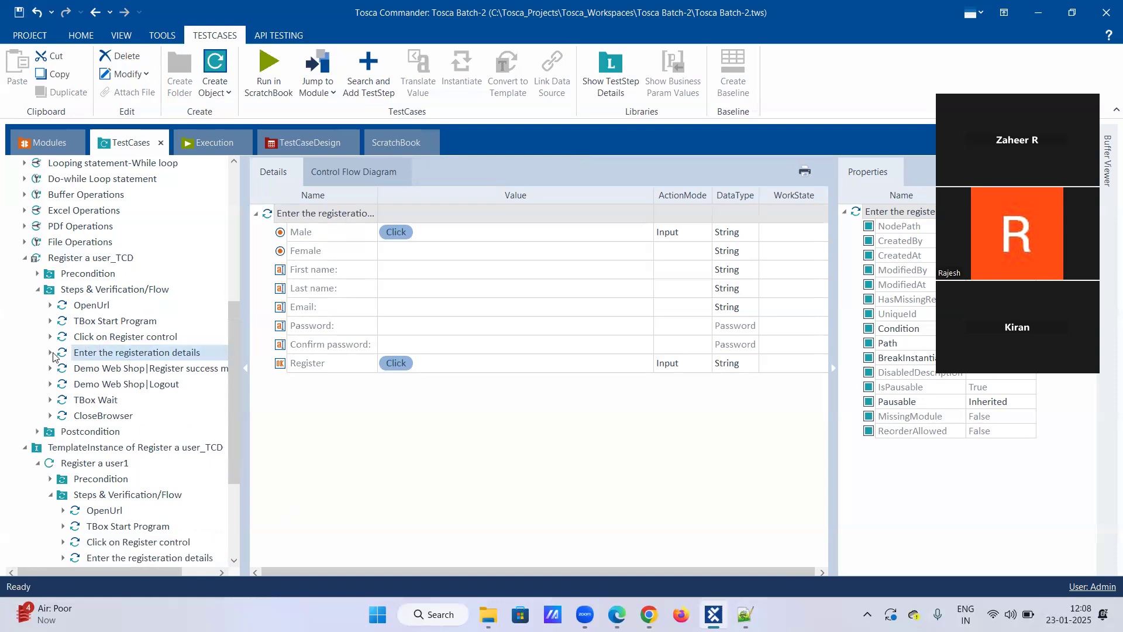
{"action": "left_click", "coordinate": [100, 354]}
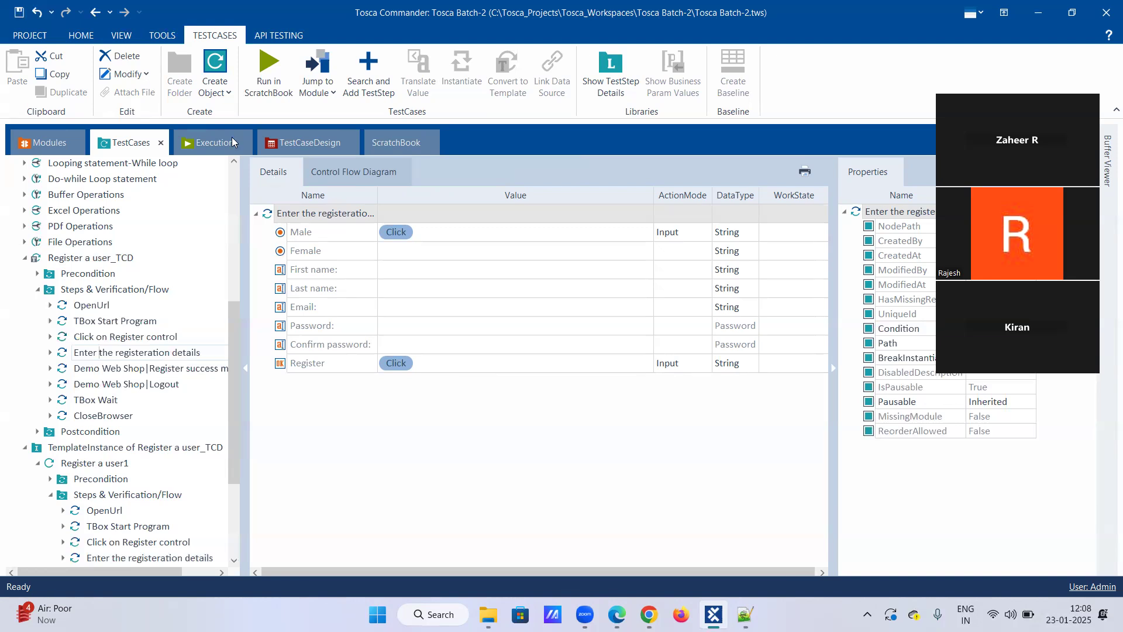
{"action": "left_click", "coordinate": [301, 143]}
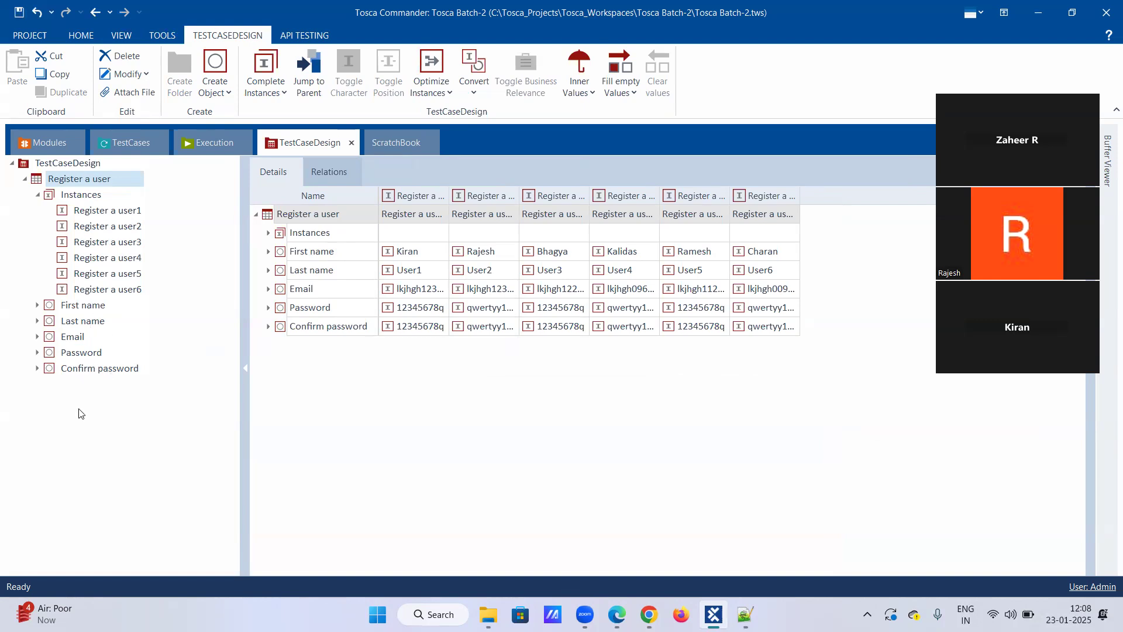
{"action": "left_click", "coordinate": [120, 146]}
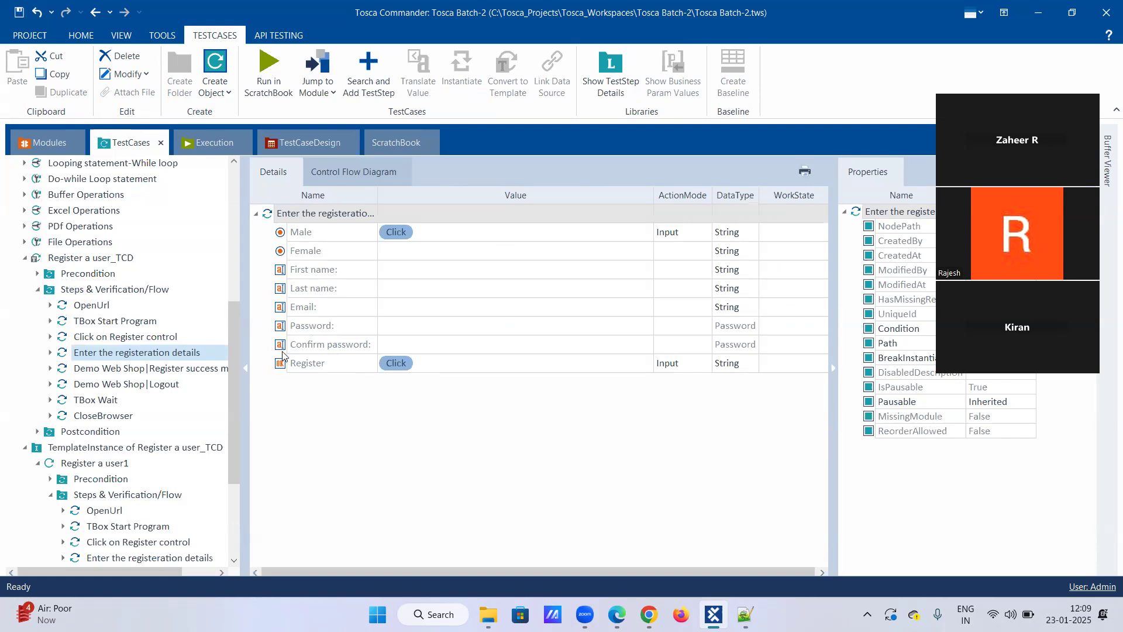
{"action": "left_click", "coordinate": [269, 148]}
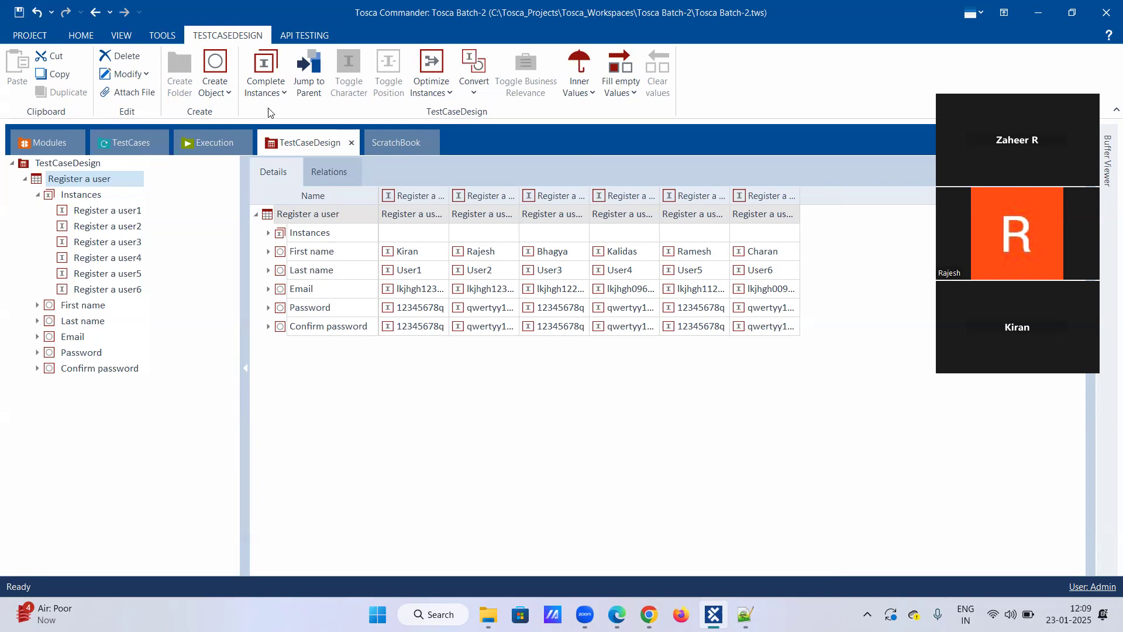
{"action": "left_click", "coordinate": [124, 147]}
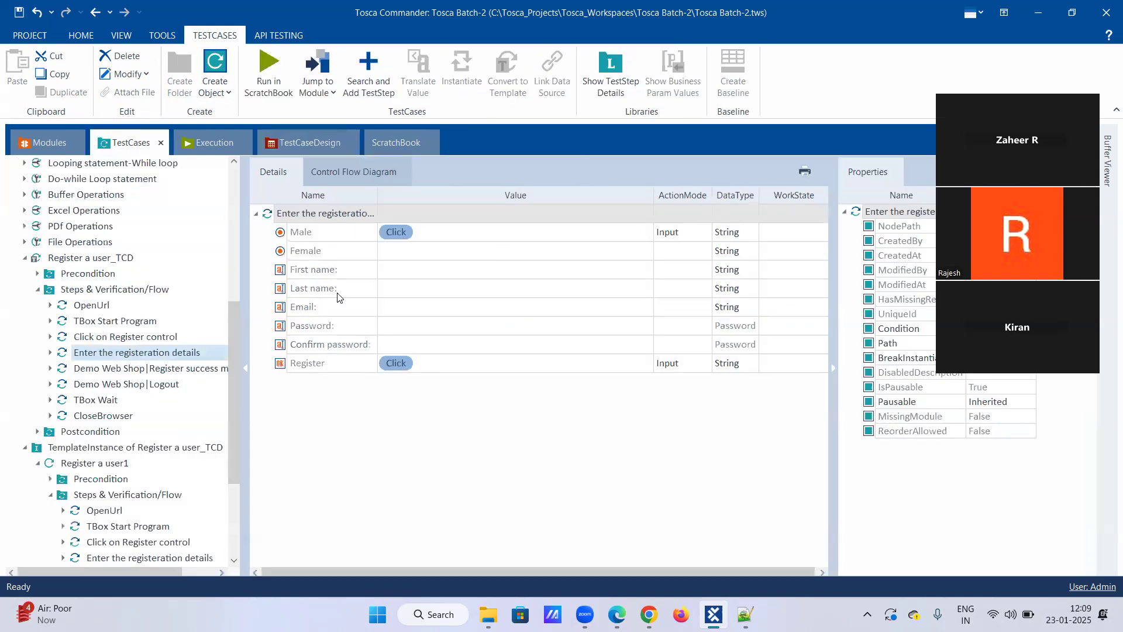
Copy the first-name field's name from the test step and rename the matching test sheet attribute as "First name:".
{"action": "left_click", "coordinate": [341, 270]}
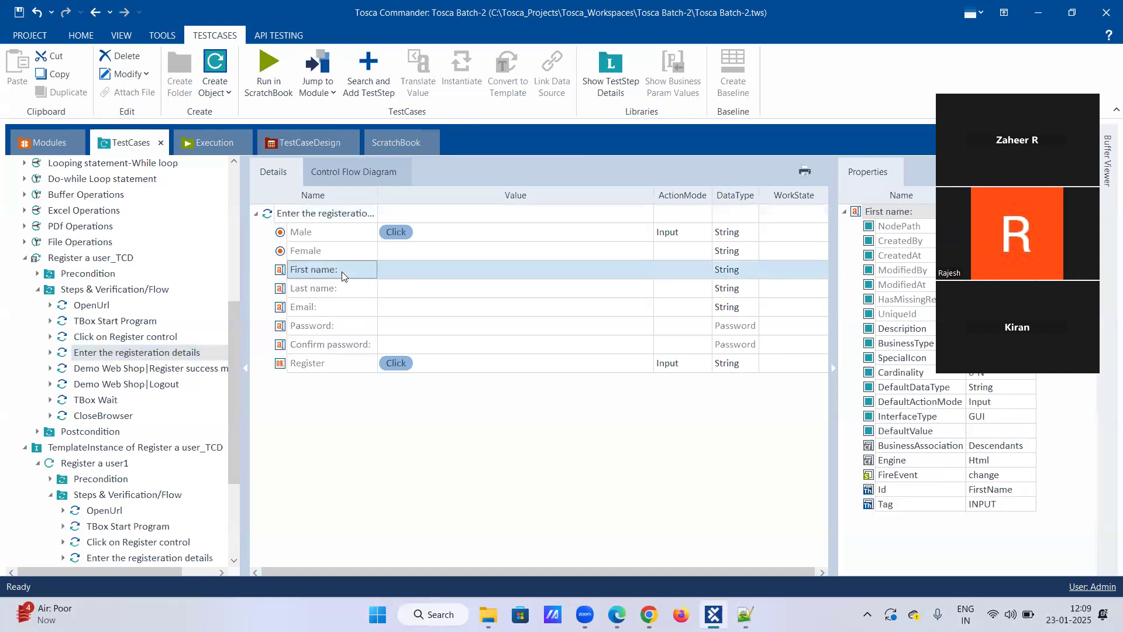
{"action": "left_click", "coordinate": [347, 268]}
{"action": "left_click_drag", "start_coordinate": [347, 268], "coordinate": [203, 270]}
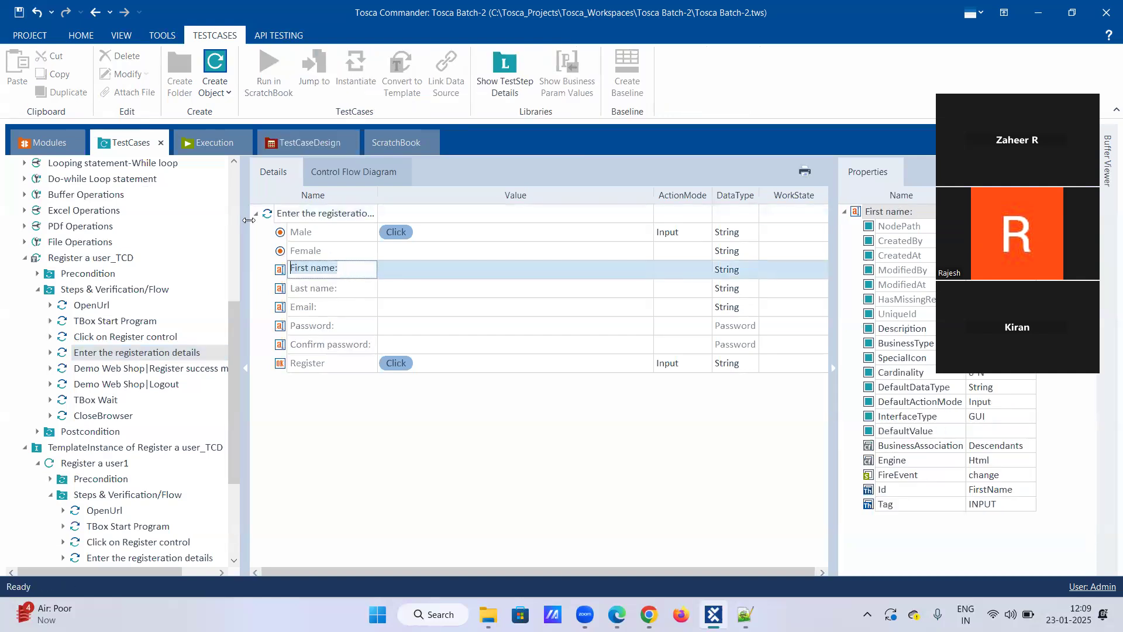
{"action": "left_click", "coordinate": [310, 144]}
{"action": "left_click", "coordinate": [353, 252]}
{"action": "left_click", "coordinate": [349, 252]}
{"action": "left_click_drag", "start_coordinate": [336, 252], "coordinate": [211, 260]}
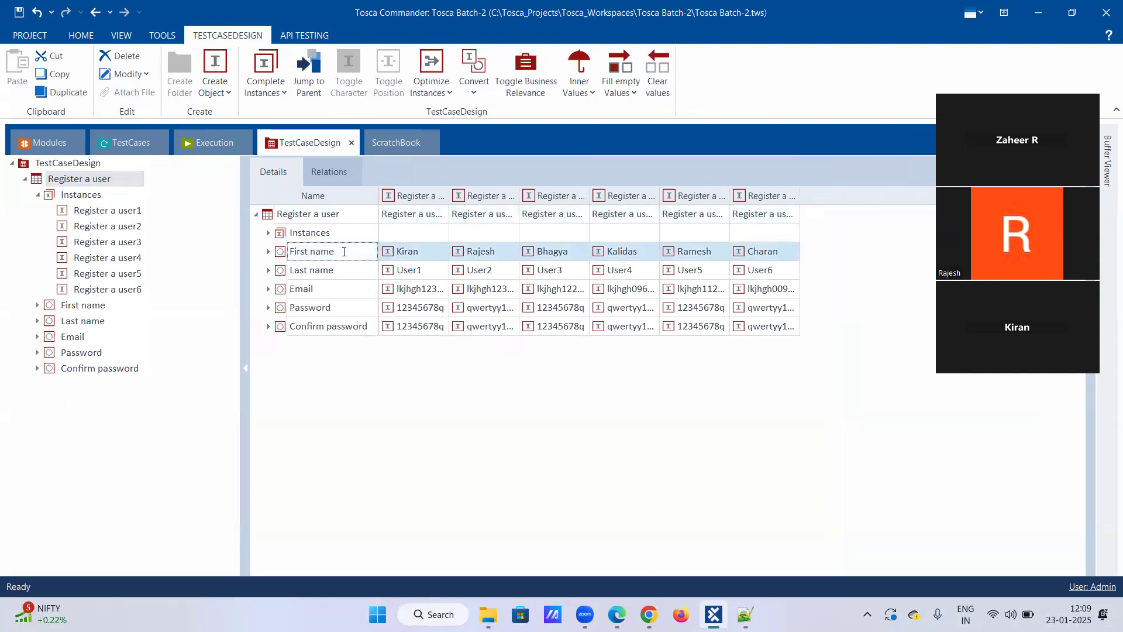
Copy the last-name field's name from the test step and rename the matching test sheet attribute as "Last name:".
{"action": "left_click", "coordinate": [130, 143]}
{"action": "left_click", "coordinate": [341, 290]}
{"action": "left_click", "coordinate": [353, 287]}
{"action": "left_click_drag", "start_coordinate": [338, 288], "coordinate": [231, 297]}
{"action": "key", "text": "ctrl+c"}
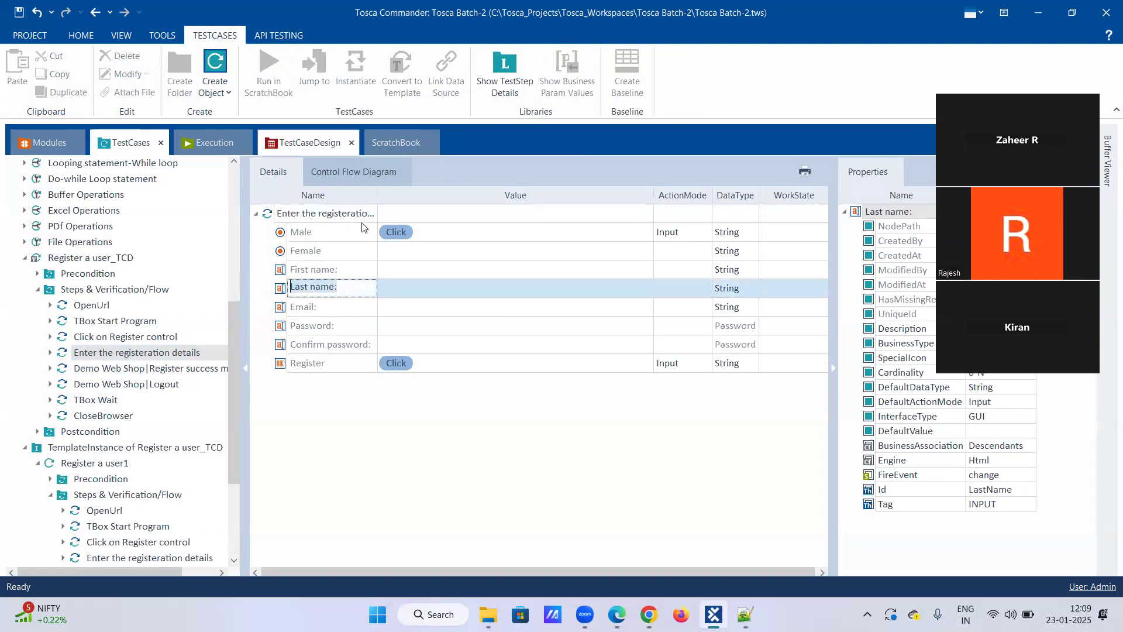
{"action": "left_click", "coordinate": [310, 143]}
{"action": "left_click", "coordinate": [344, 273]}
{"action": "left_click", "coordinate": [342, 271]}
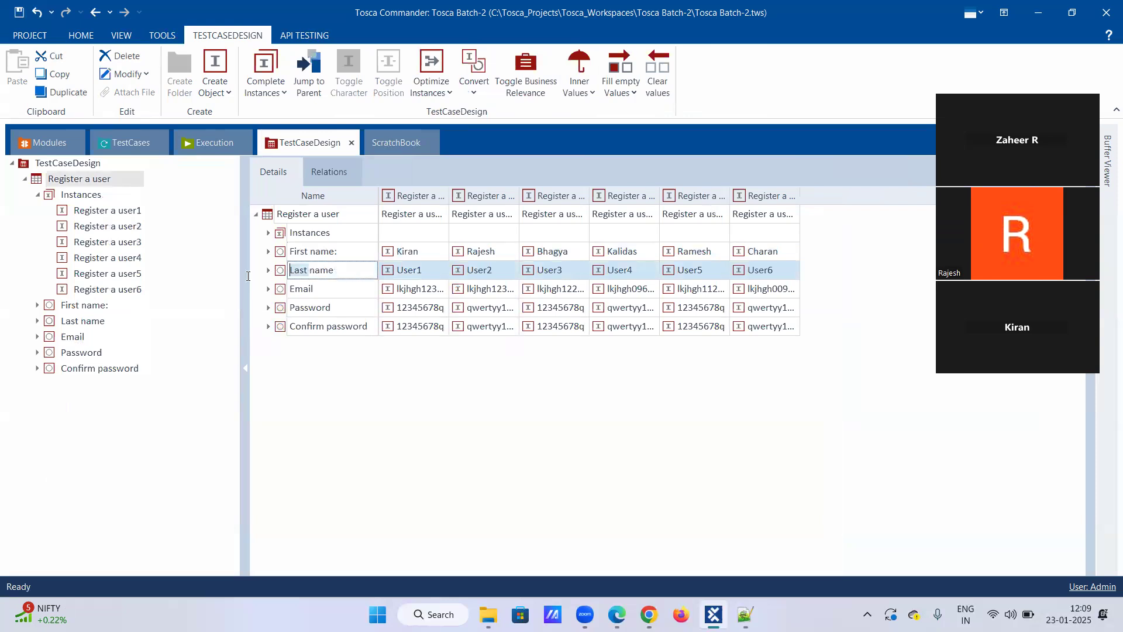
{"action": "left_click", "coordinate": [341, 270]}
{"action": "left_click_drag", "start_coordinate": [341, 270], "coordinate": [215, 271]}
{"action": "key", "text": "ctrl+v"}
Copy the email field's name from the test step and rename the matching test sheet attribute as "Email:".
{"action": "left_click", "coordinate": [129, 143]}
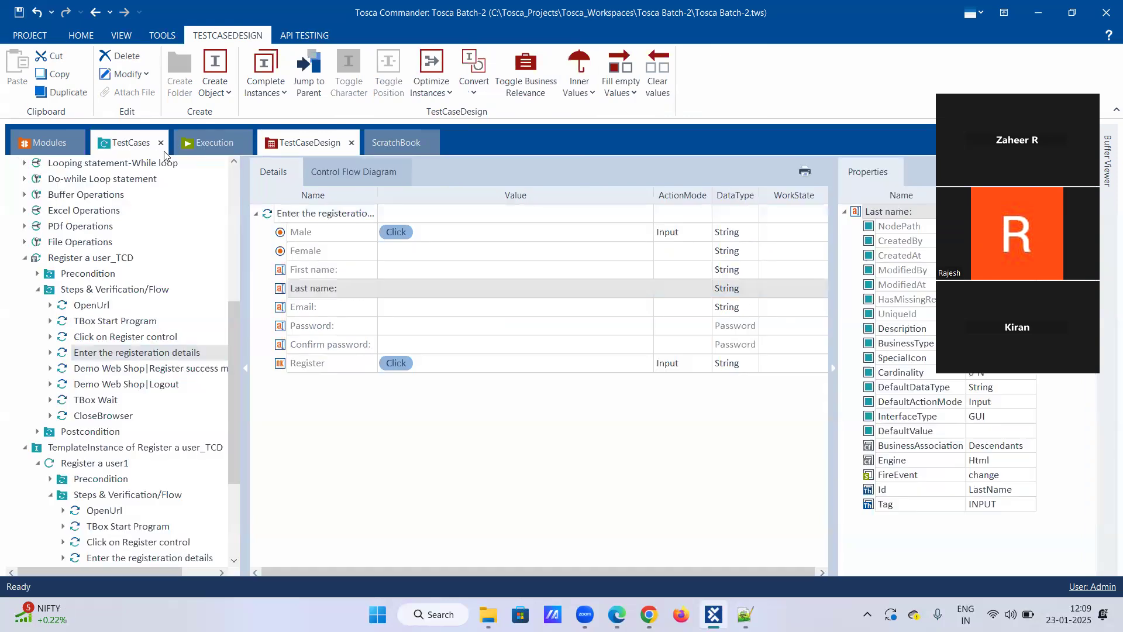
{"action": "left_click", "coordinate": [330, 307]}
{"action": "left_click", "coordinate": [330, 307]}
{"action": "left_click_drag", "start_coordinate": [330, 307], "coordinate": [216, 315]}
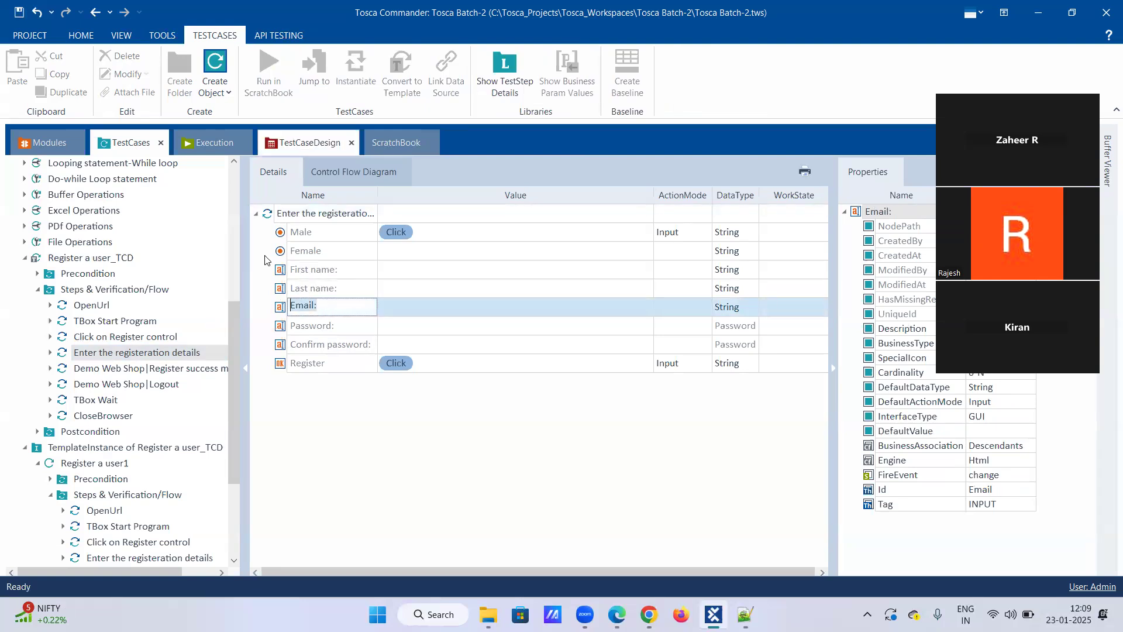
{"action": "left_click", "coordinate": [309, 143]}
{"action": "left_click", "coordinate": [334, 295]}
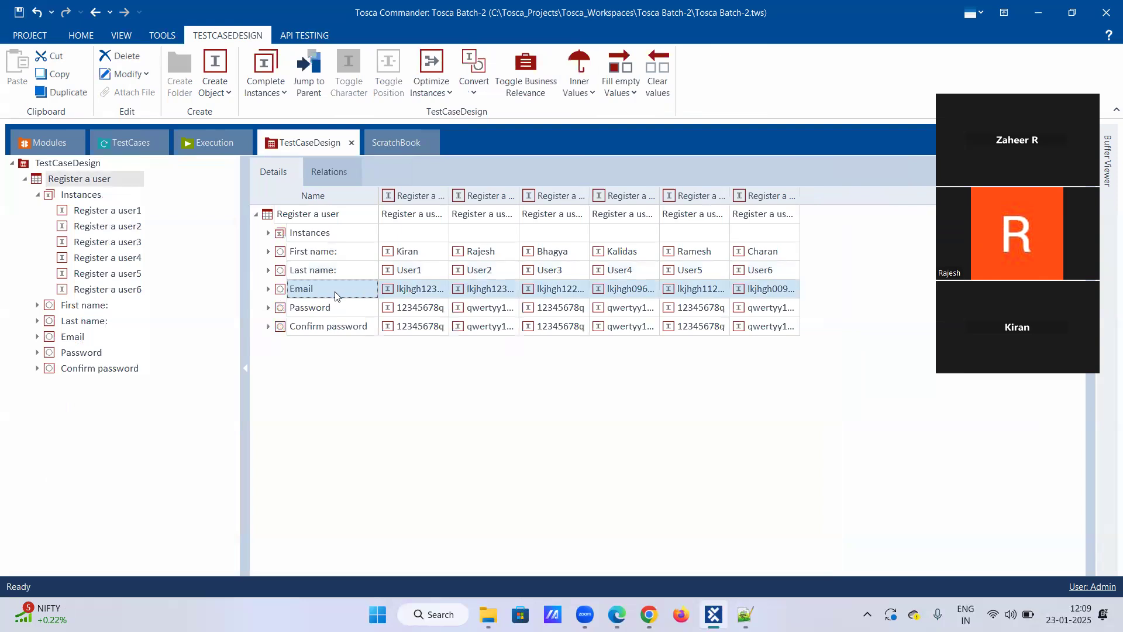
{"action": "left_click", "coordinate": [335, 296]}
{"action": "left_click_drag", "start_coordinate": [313, 288], "coordinate": [248, 290]}
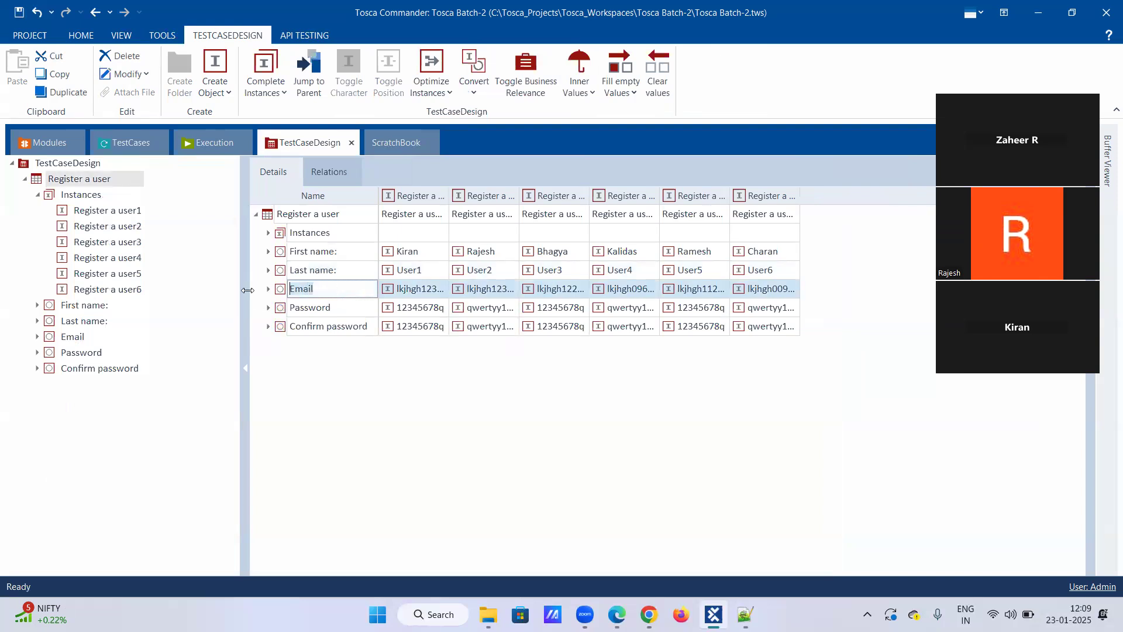
Copy the password field's name from the test step and rename the matching test sheet attribute as "Password:".
{"action": "left_click", "coordinate": [125, 144]}
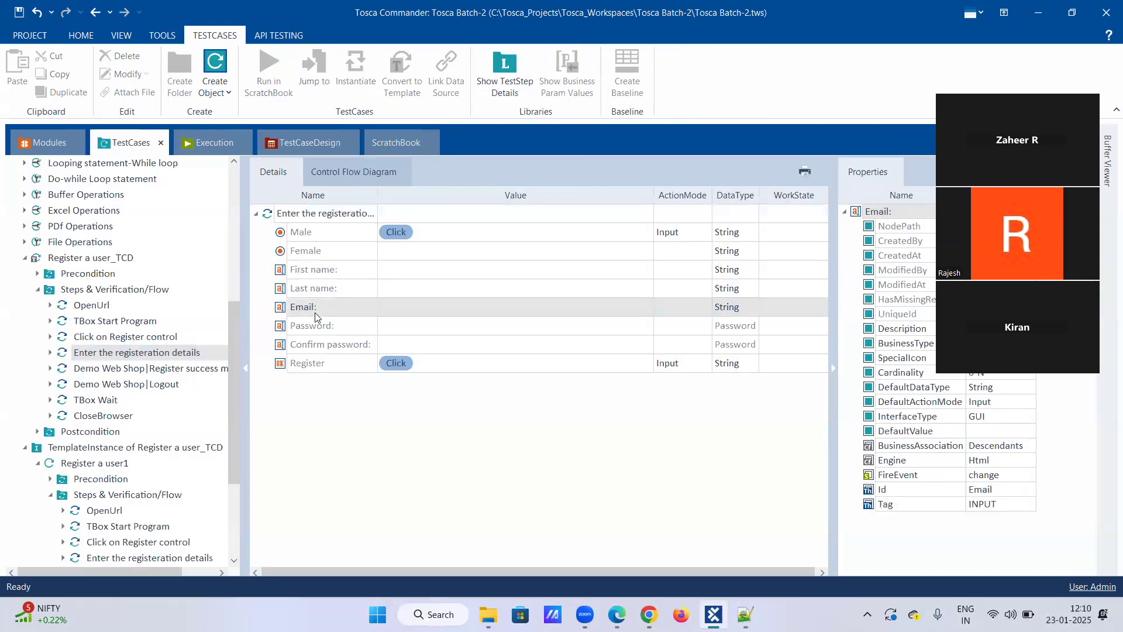
{"action": "left_click", "coordinate": [331, 320]}
{"action": "left_click", "coordinate": [339, 322]}
{"action": "left_click_drag", "start_coordinate": [345, 324], "coordinate": [251, 324]}
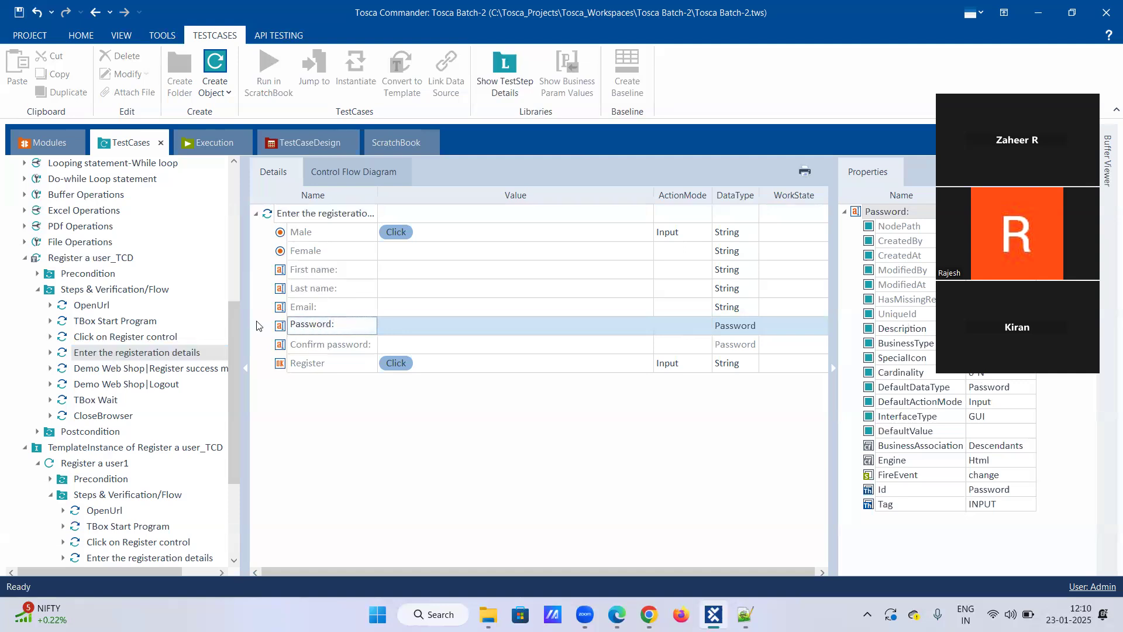
{"action": "left_click", "coordinate": [331, 325]}
{"action": "key", "text": "Delete"}
{"action": "left_click", "coordinate": [336, 324]}
{"action": "left_click_drag", "start_coordinate": [337, 324], "coordinate": [216, 336]}
{"action": "key", "text": "ctrl+c"}
{"action": "left_click", "coordinate": [310, 142]}
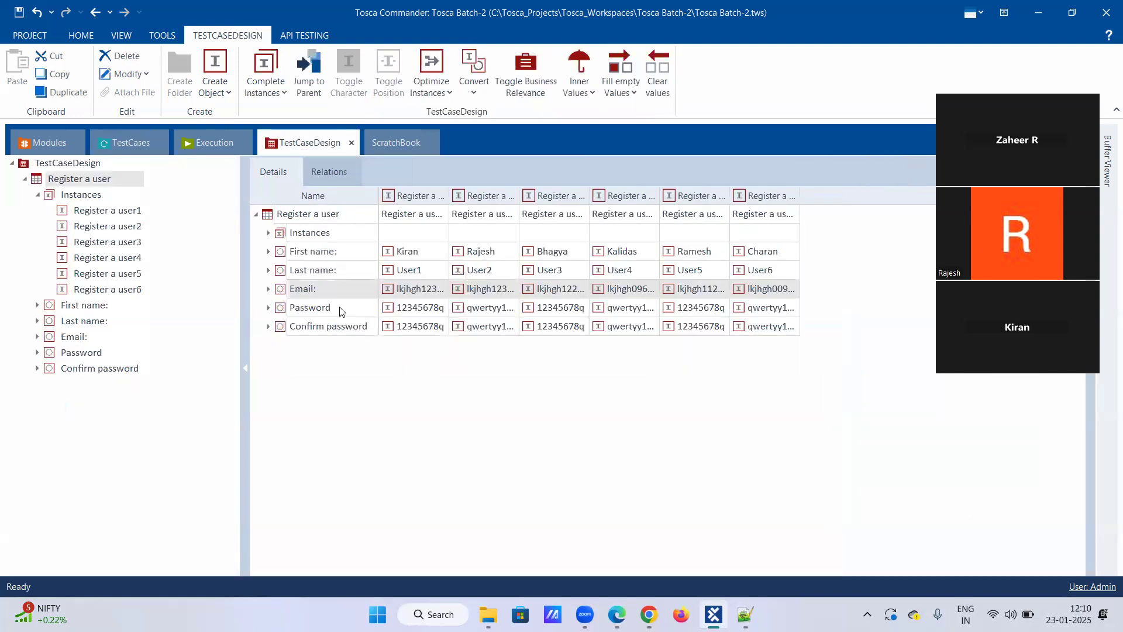
{"action": "left_click", "coordinate": [331, 309]}
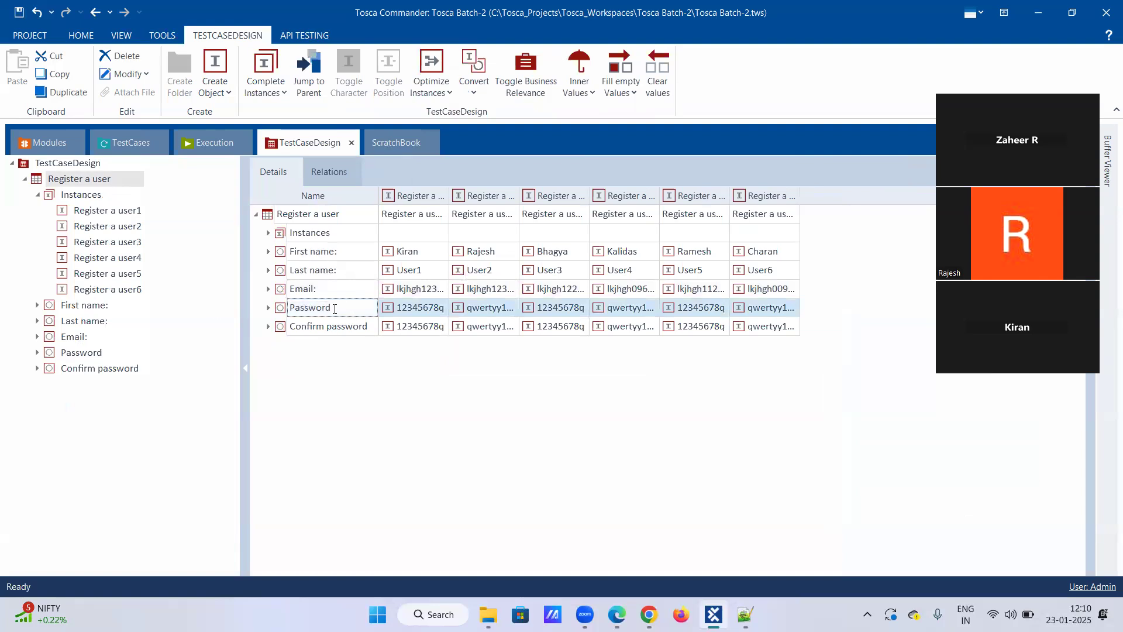
{"action": "left_click_drag", "start_coordinate": [326, 309], "coordinate": [253, 313]}
{"action": "key", "text": "ctrl+v"}
Copy the confirm-password field's name from the test step and rename the matching test sheet attribute as "Confirm password:".
{"action": "left_click", "coordinate": [136, 145]}
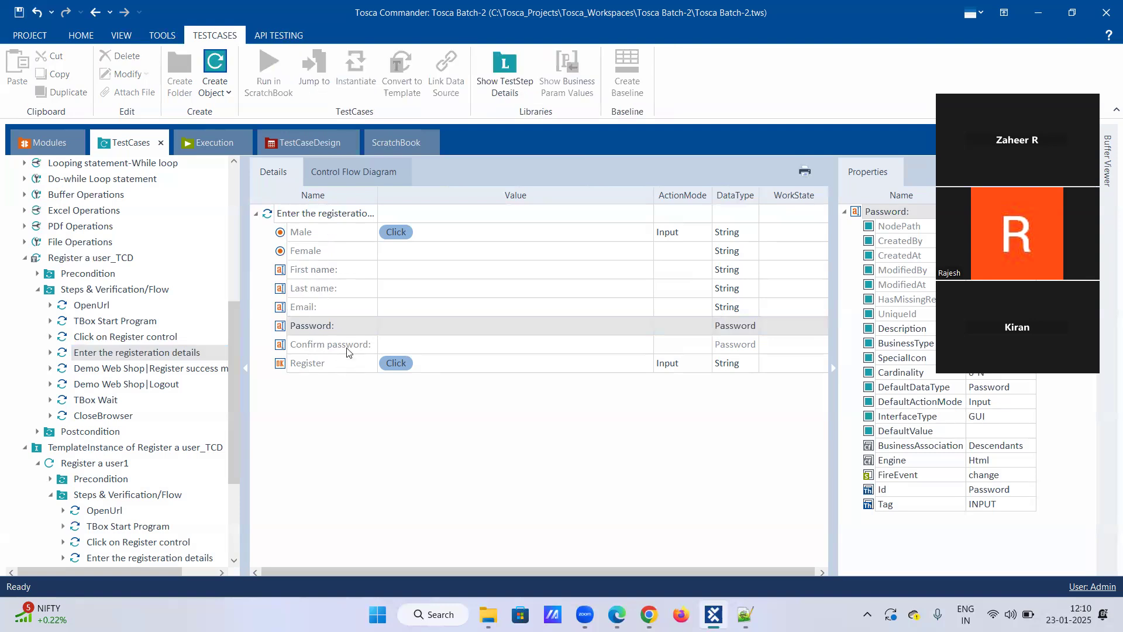
{"action": "left_click", "coordinate": [367, 345]}
{"action": "left_click", "coordinate": [376, 344]}
{"action": "left_click_drag", "start_coordinate": [373, 341], "coordinate": [205, 344]}
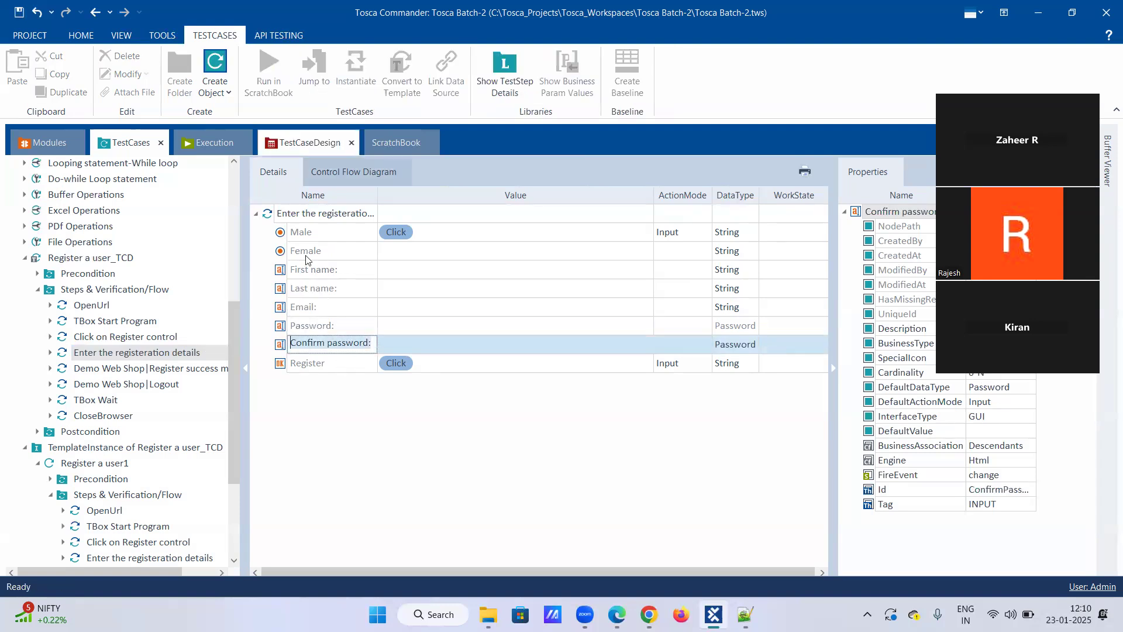
{"action": "left_click", "coordinate": [310, 142]}
{"action": "left_click", "coordinate": [371, 327]}
{"action": "left_click_drag", "start_coordinate": [371, 327], "coordinate": [168, 344]}
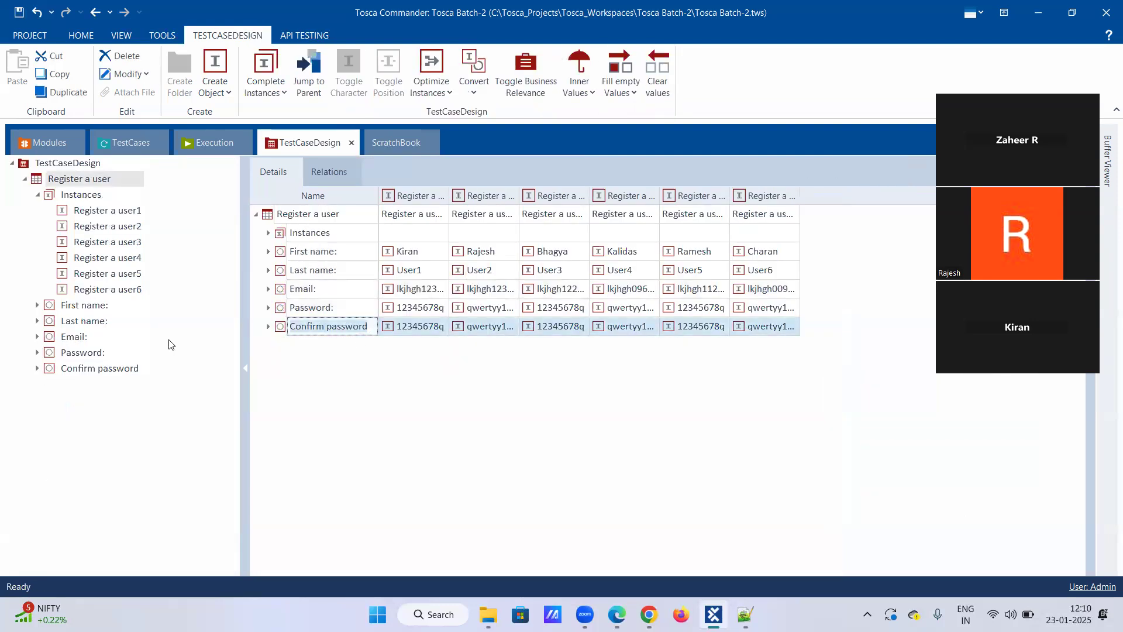
{"action": "left_click", "coordinate": [365, 326]}
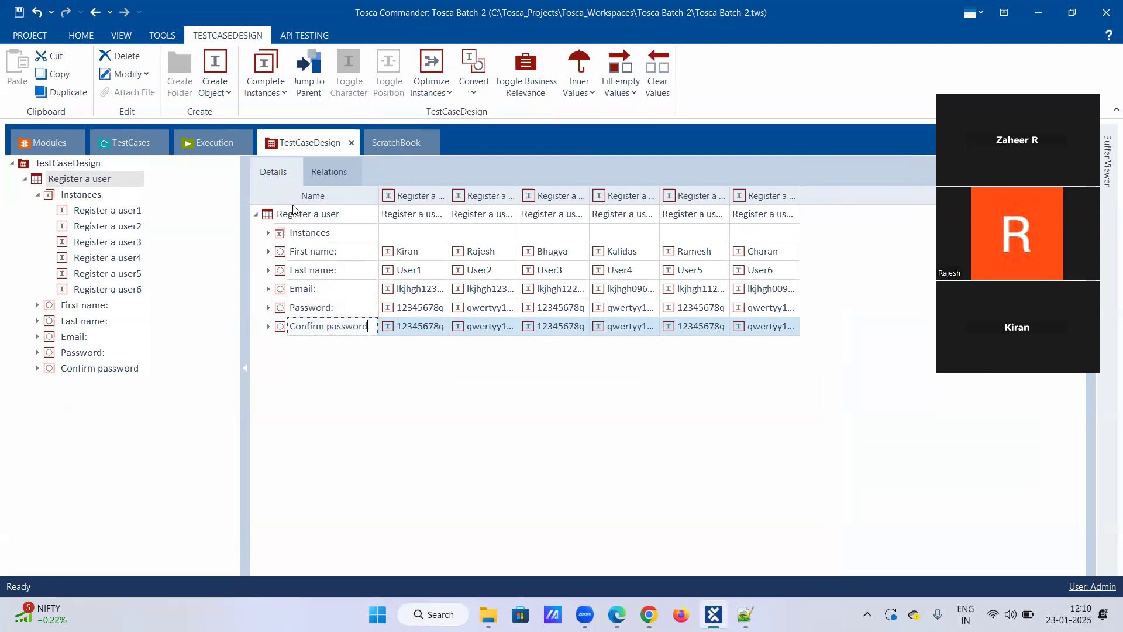
Recheck the confirm-password attribute's name against the test step field, and return to the template's registration step.
{"action": "left_click", "coordinate": [125, 142]}
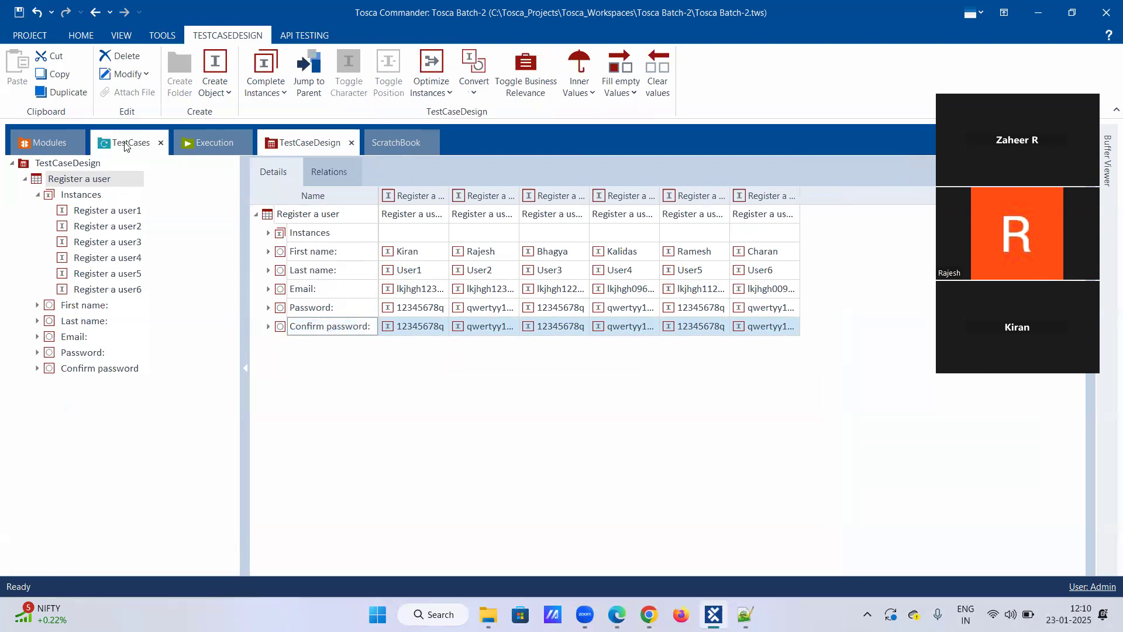
{"action": "left_click", "coordinate": [353, 344]}
{"action": "left_click_drag", "start_coordinate": [374, 345], "coordinate": [146, 355]}
{"action": "left_click", "coordinate": [366, 328]}
{"action": "left_click_drag", "start_coordinate": [371, 327], "coordinate": [235, 323]}
{"action": "left_click", "coordinate": [362, 326]}
{"action": "left_click_drag", "start_coordinate": [372, 327], "coordinate": [176, 325]}
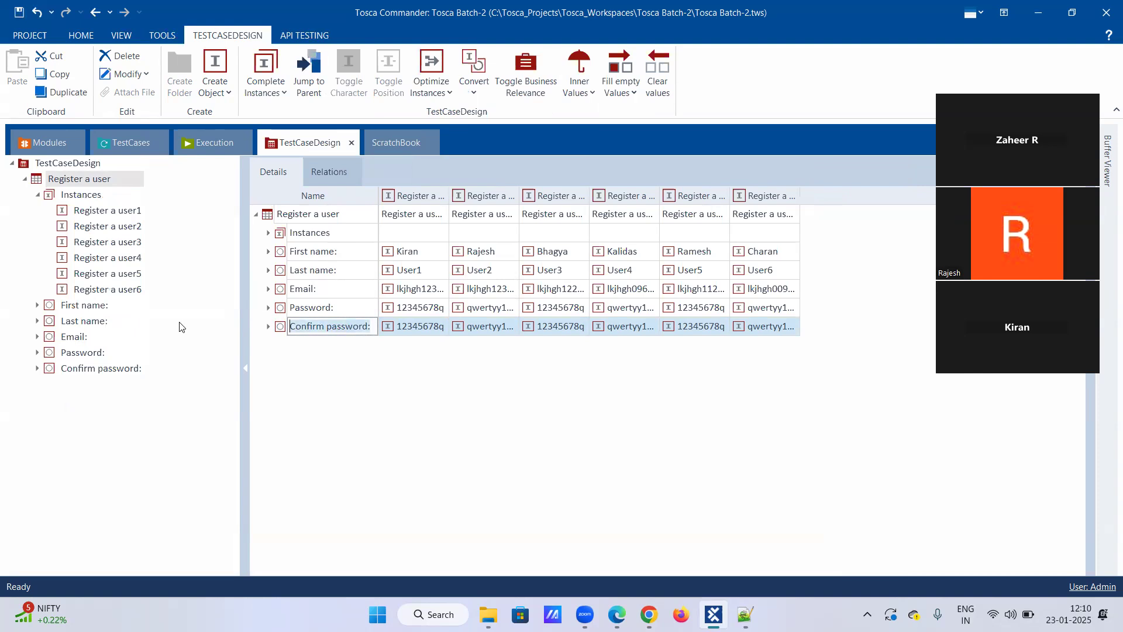
{"action": "left_click", "coordinate": [363, 375]}
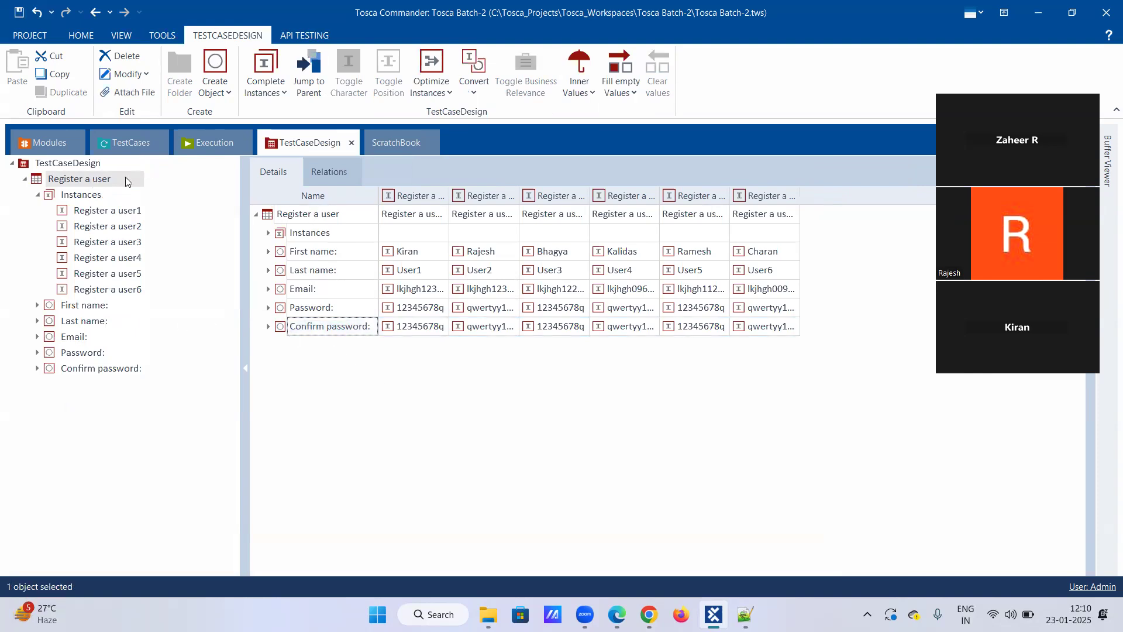
{"action": "left_click", "coordinate": [113, 140]}
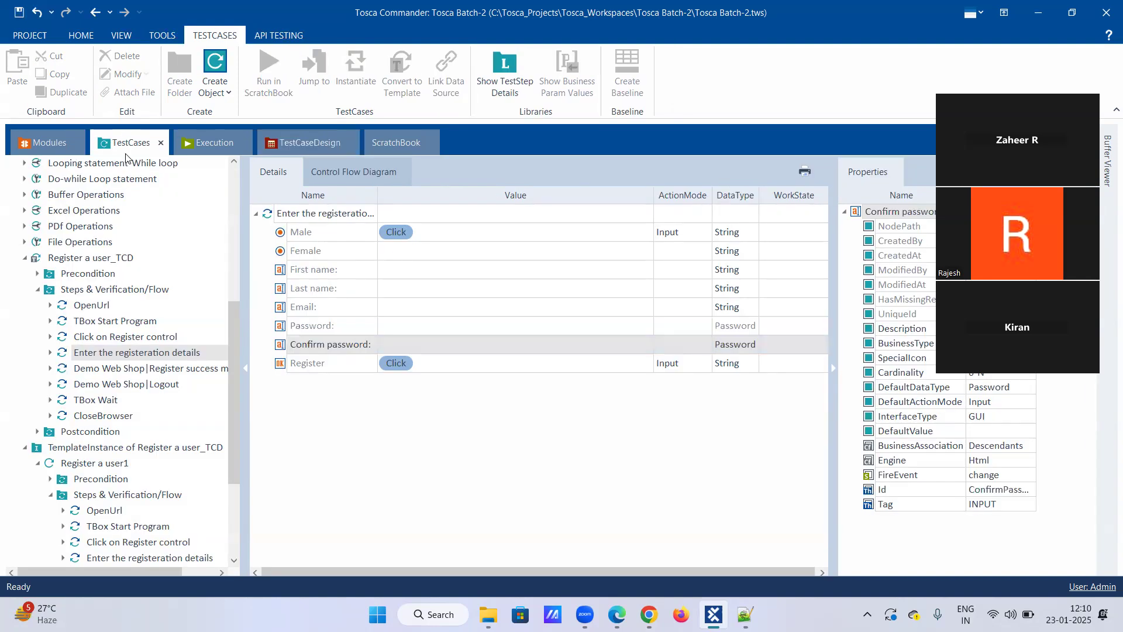
Delete the TemplateInstance of Register a user_TCD together with its six generated test cases.
{"action": "left_click", "coordinate": [38, 290]}
{"action": "scroll", "coordinate": [132, 386], "scroll_direction": "down", "scroll_amount": 1}
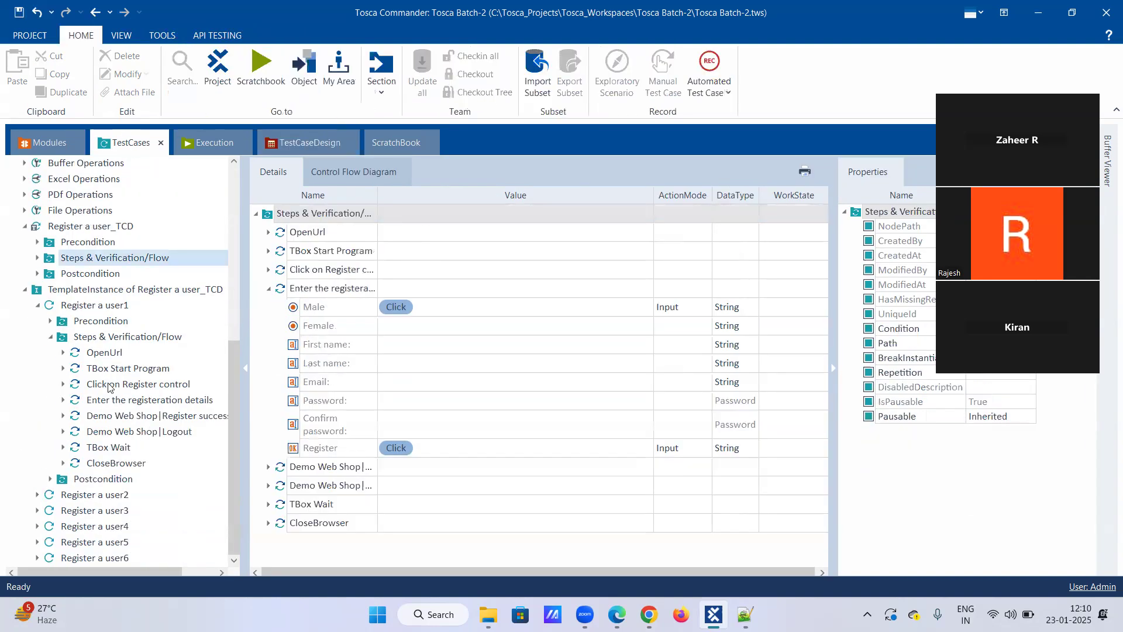
{"action": "left_click", "coordinate": [50, 337]}
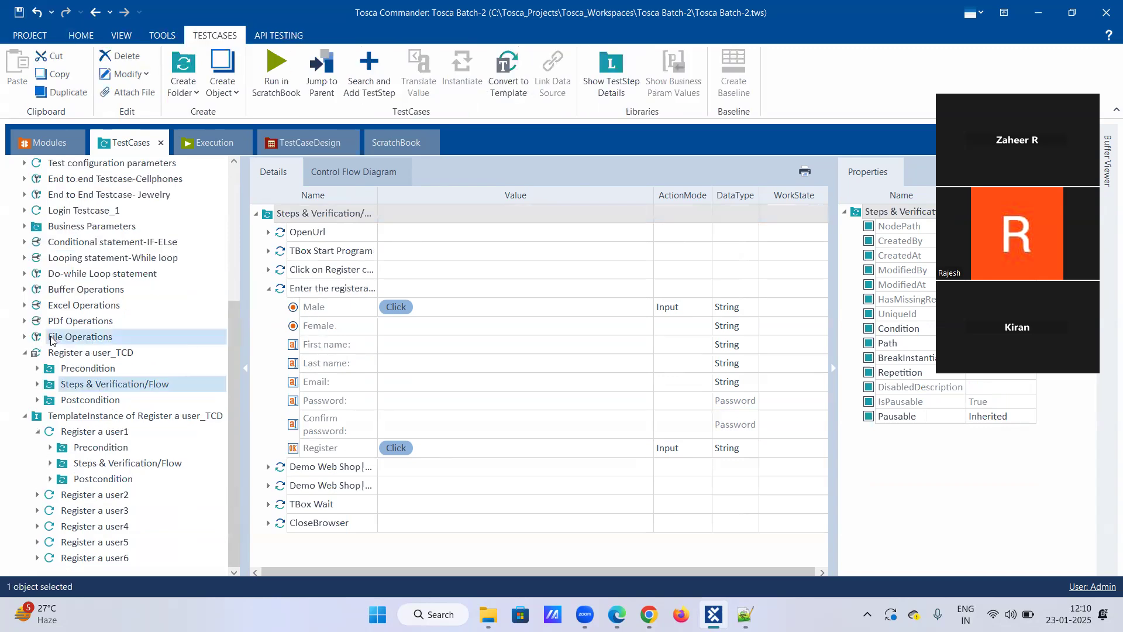
{"action": "left_click", "coordinate": [37, 431]}
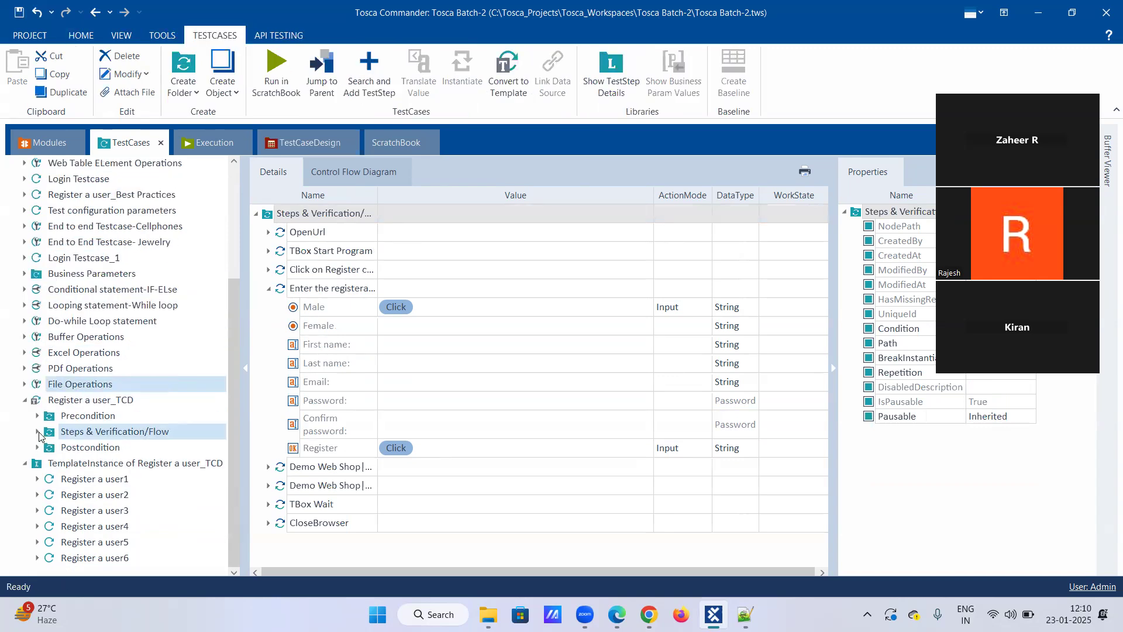
{"action": "right_click", "coordinate": [97, 468]}
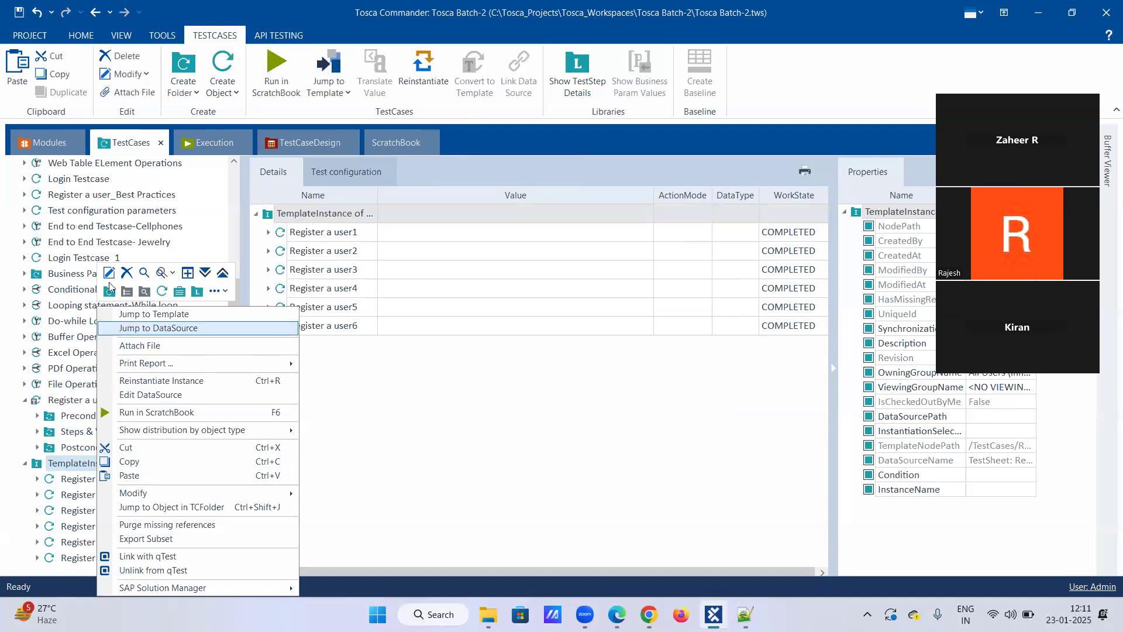
{"action": "left_click", "coordinate": [129, 274]}
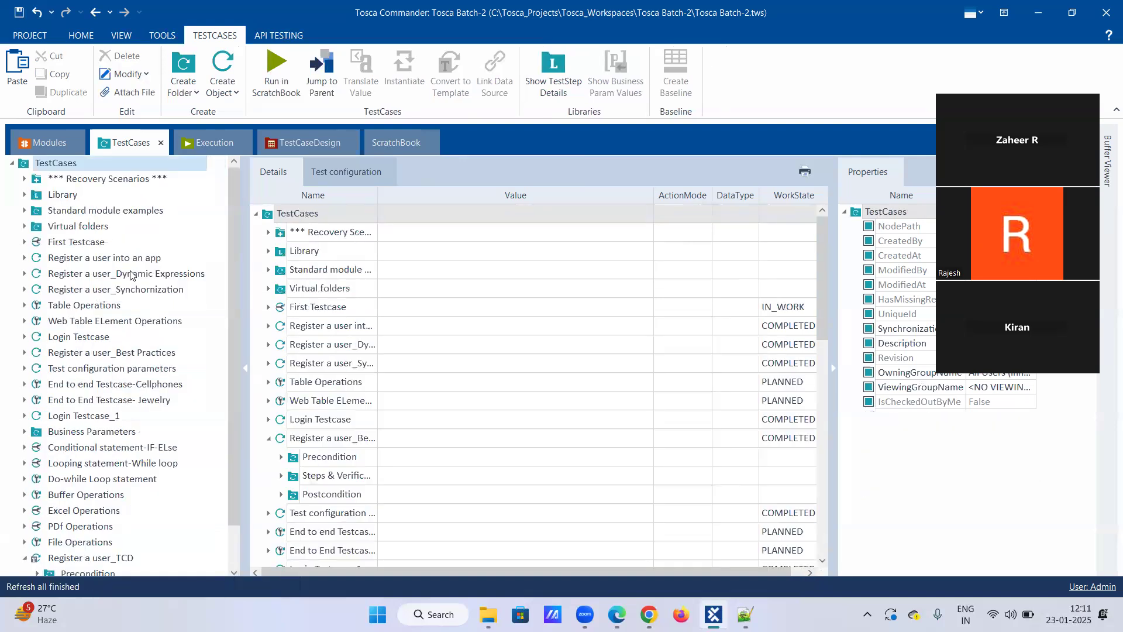
Convert the Register a user_TCD template back to a regular test case, discarding its template information.
{"action": "right_click", "coordinate": [107, 558]}
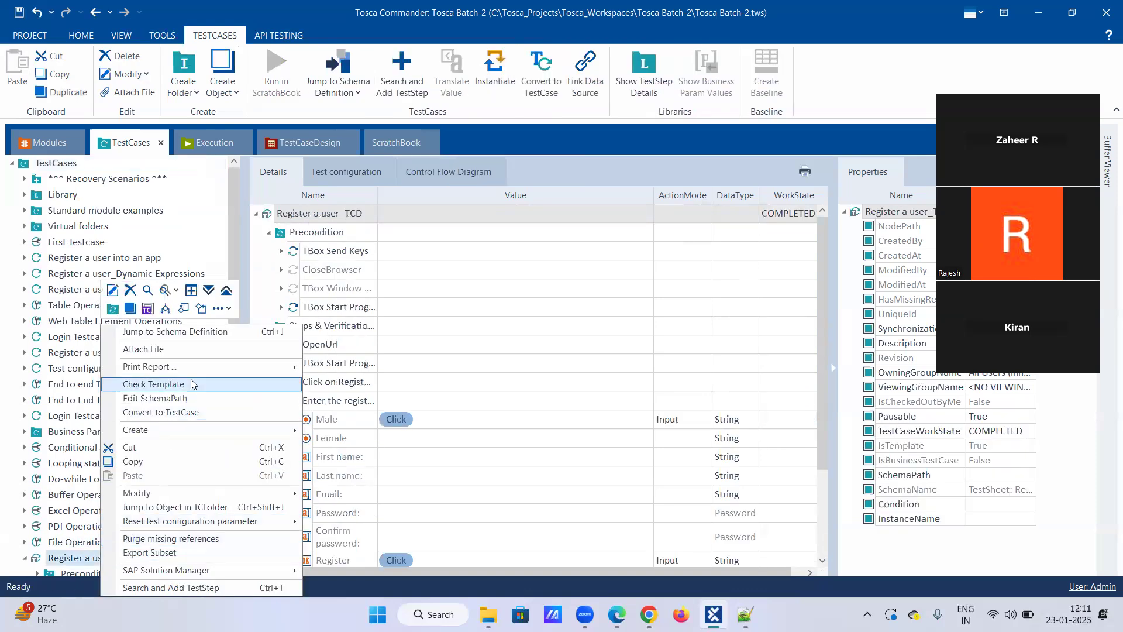
{"action": "mouse_move", "coordinate": [193, 370]}
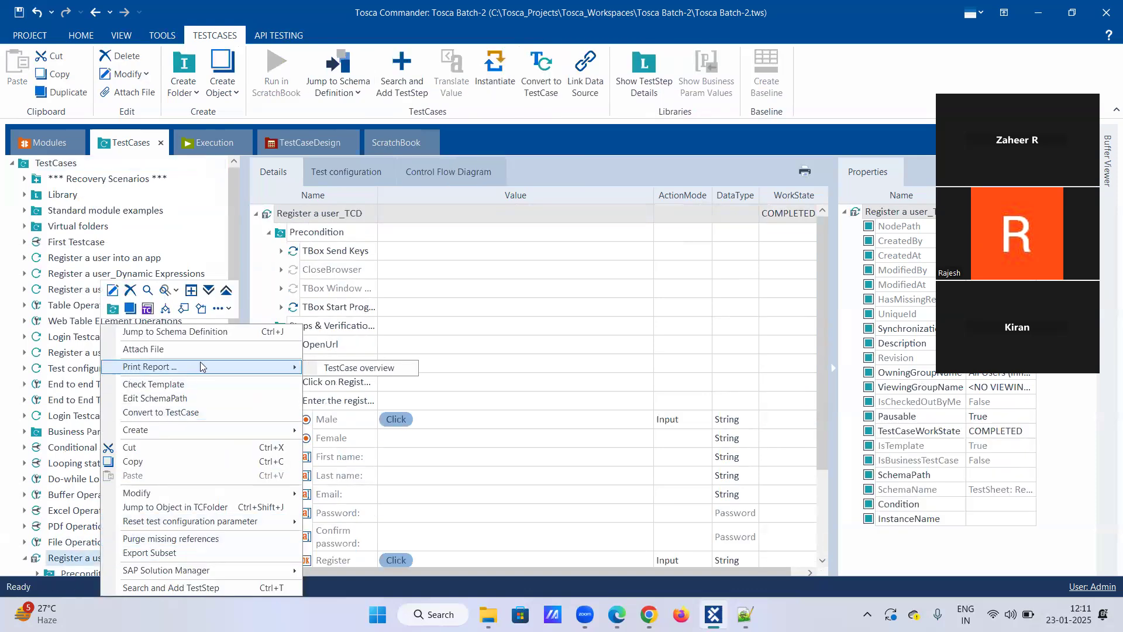
{"action": "left_click", "coordinate": [201, 412]}
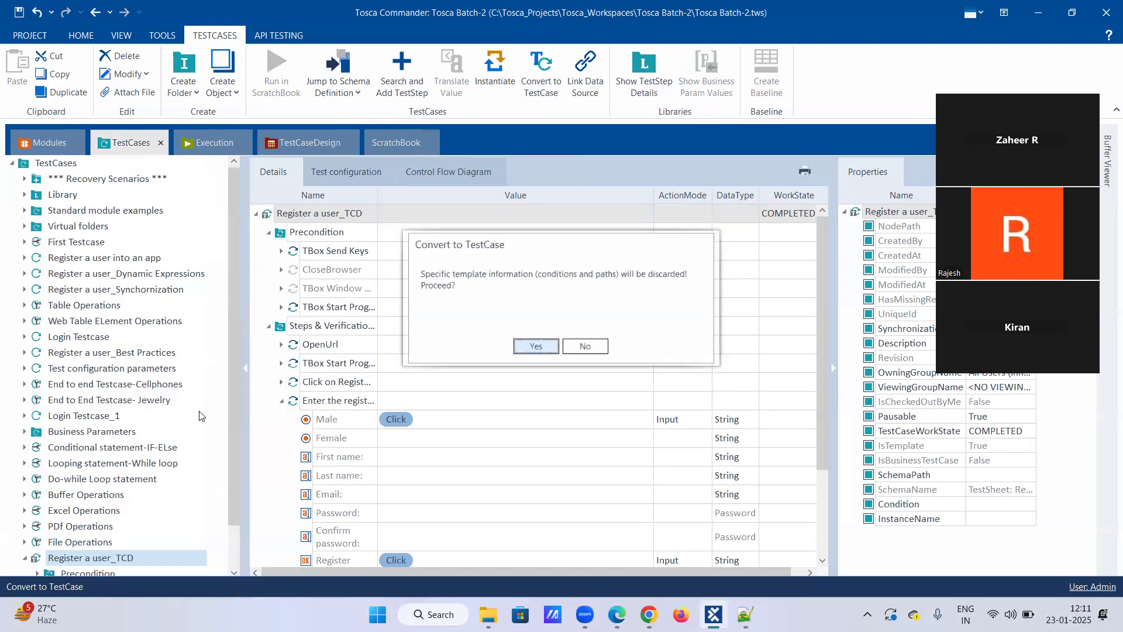
{"action": "left_click", "coordinate": [535, 345]}
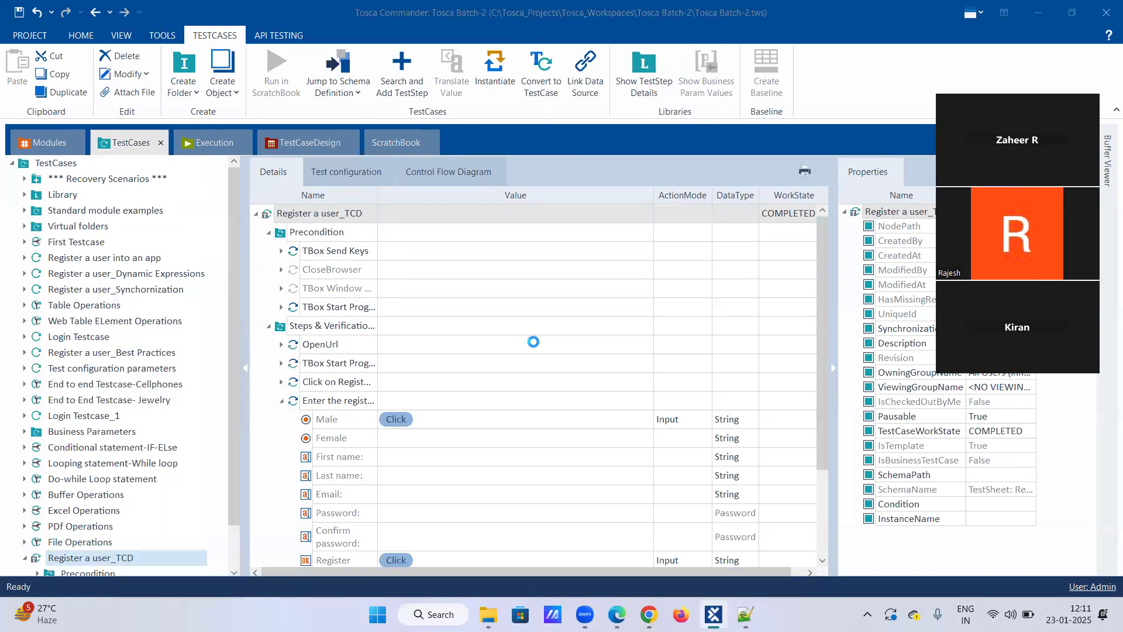
{"action": "scroll", "coordinate": [179, 503], "scroll_direction": "down", "scroll_amount": 1}
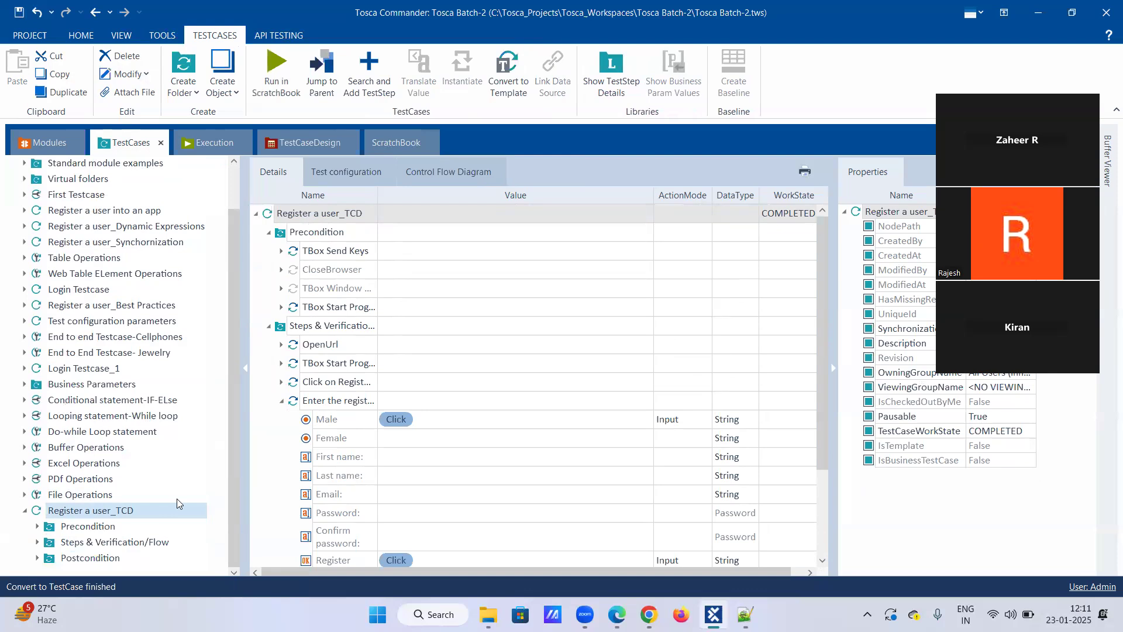
Create a new attribute named "Url" in the Register a user test sheet.
{"action": "left_click", "coordinate": [312, 138]}
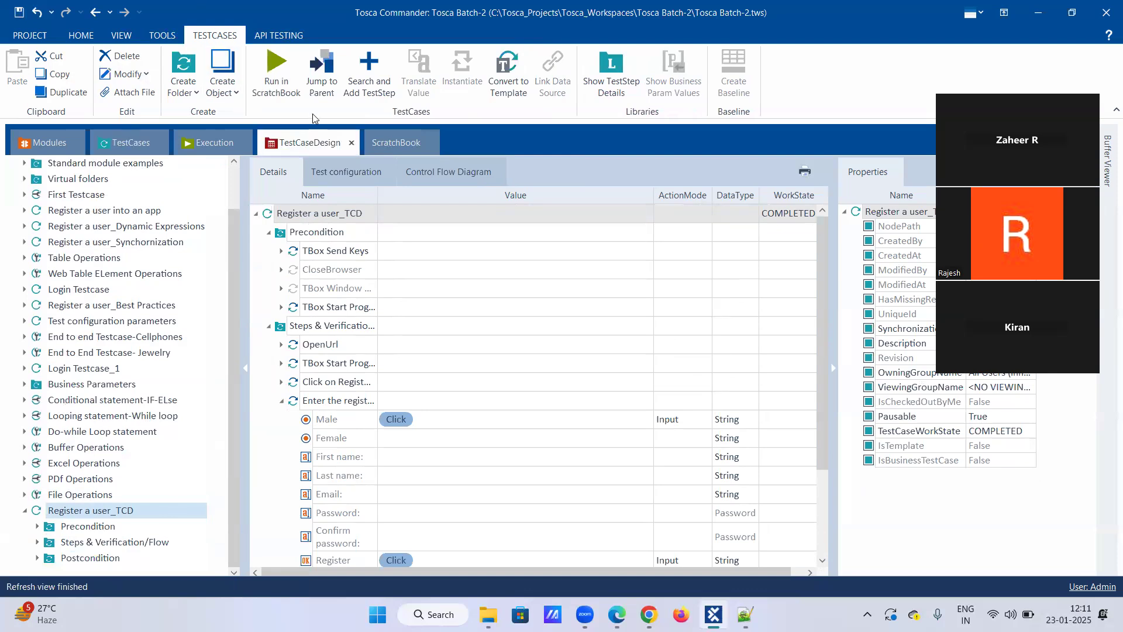
{"action": "left_click", "coordinate": [37, 195]}
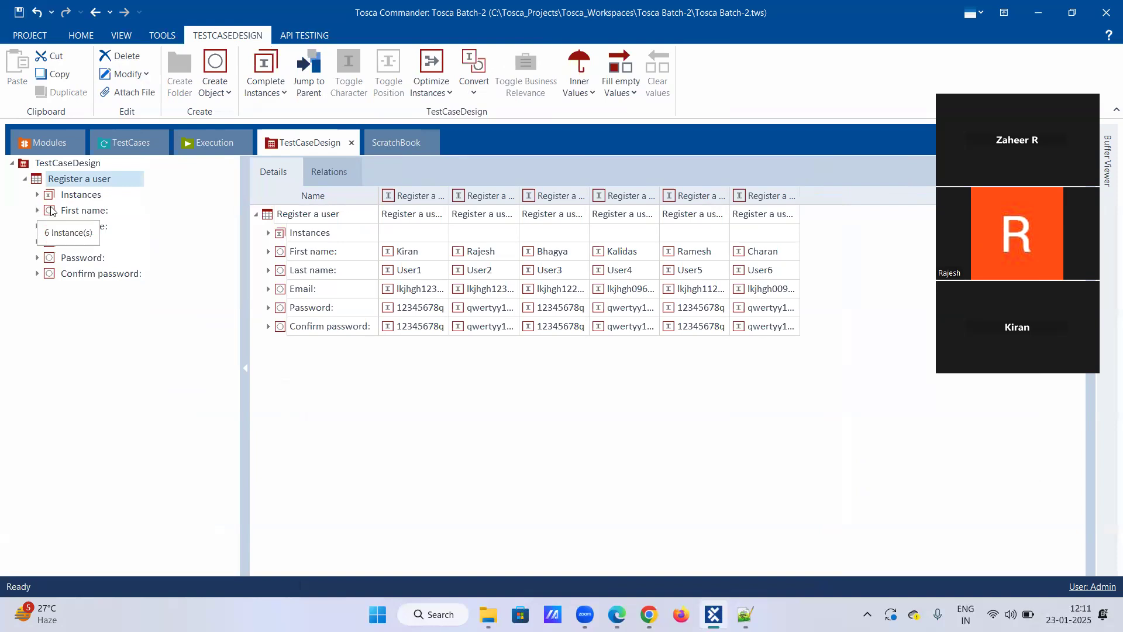
{"action": "right_click", "coordinate": [70, 181]}
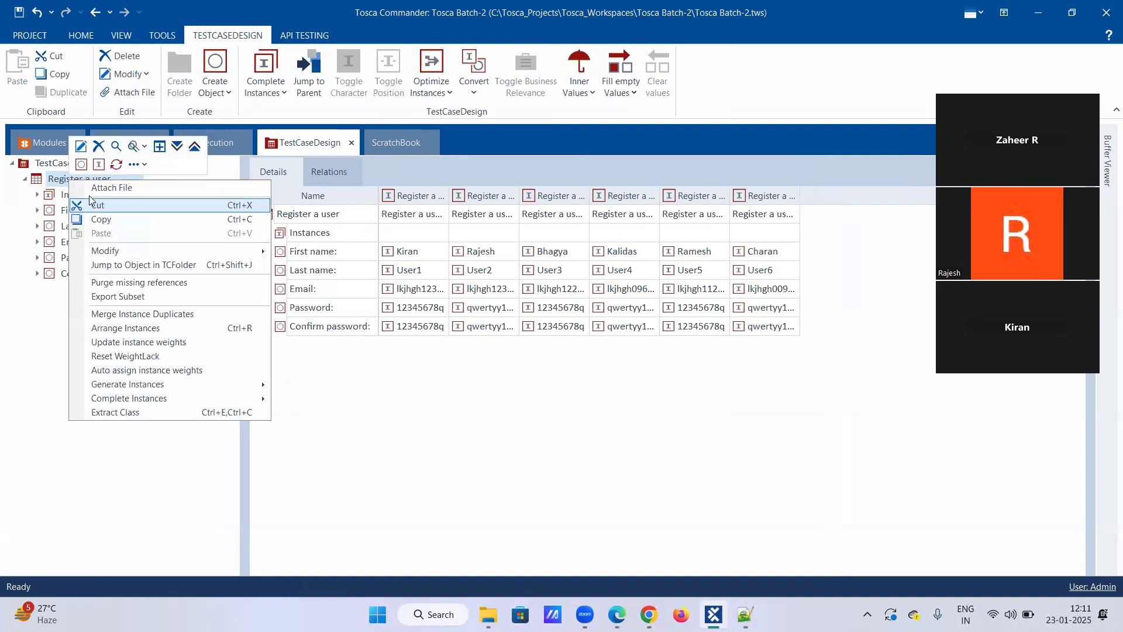
{"action": "left_click", "coordinate": [82, 164]}
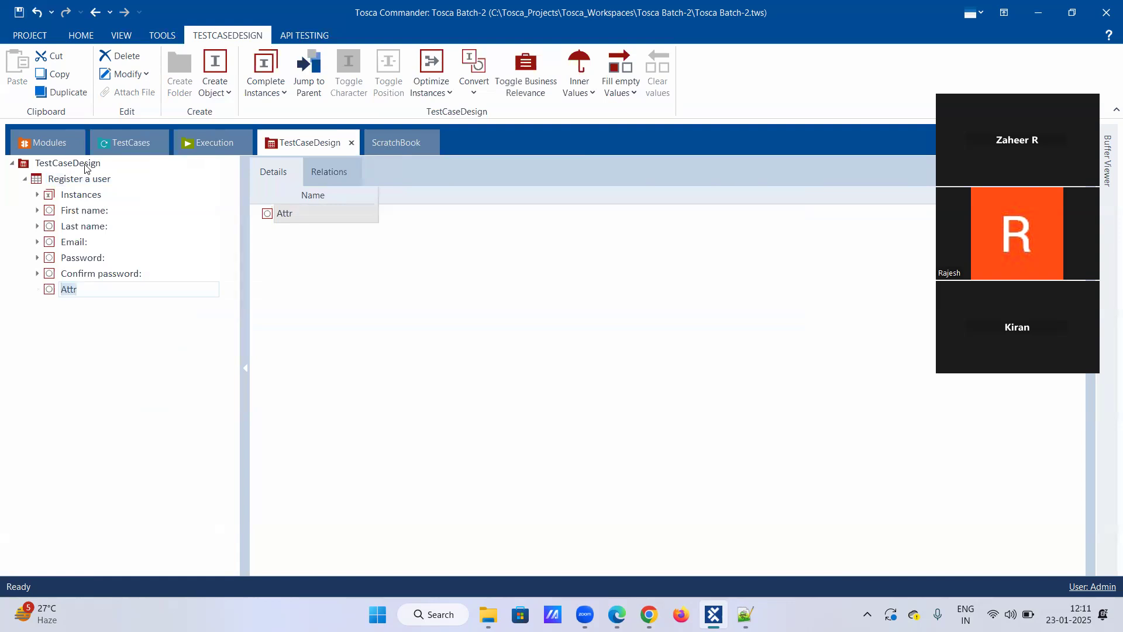
{"action": "type", "text": "UR"}
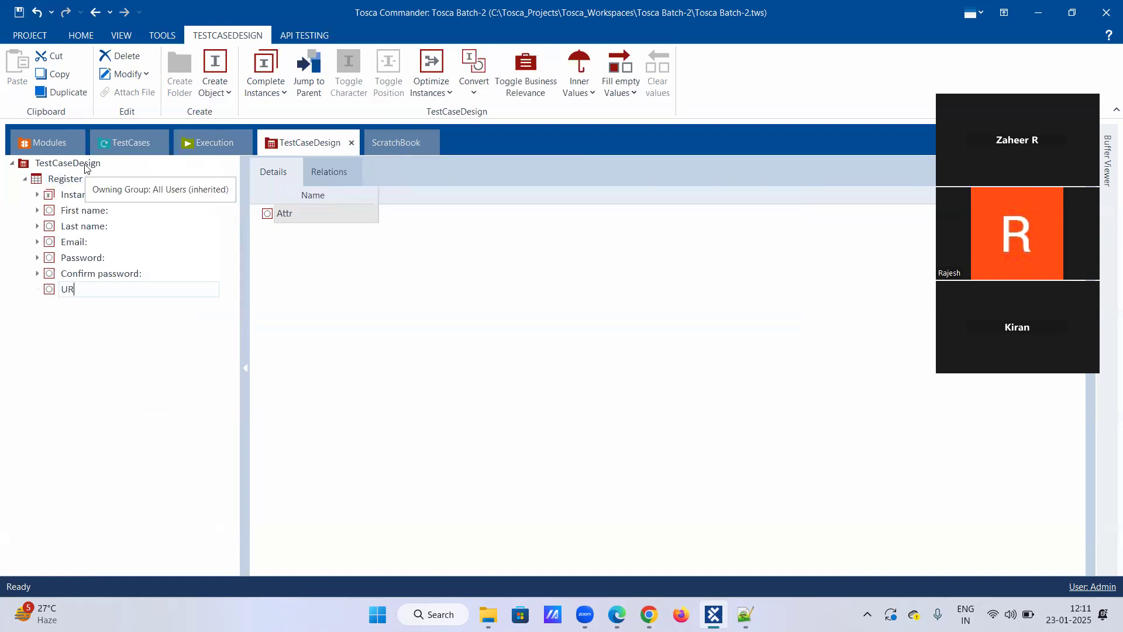
{"action": "key", "text": "BackSpace"}
{"action": "type", "text": "rl"}
{"action": "left_click", "coordinate": [105, 161]}
Copy the Url parameter's name from the OpenUrl step of Register a user_TCD.
{"action": "left_click", "coordinate": [108, 151]}
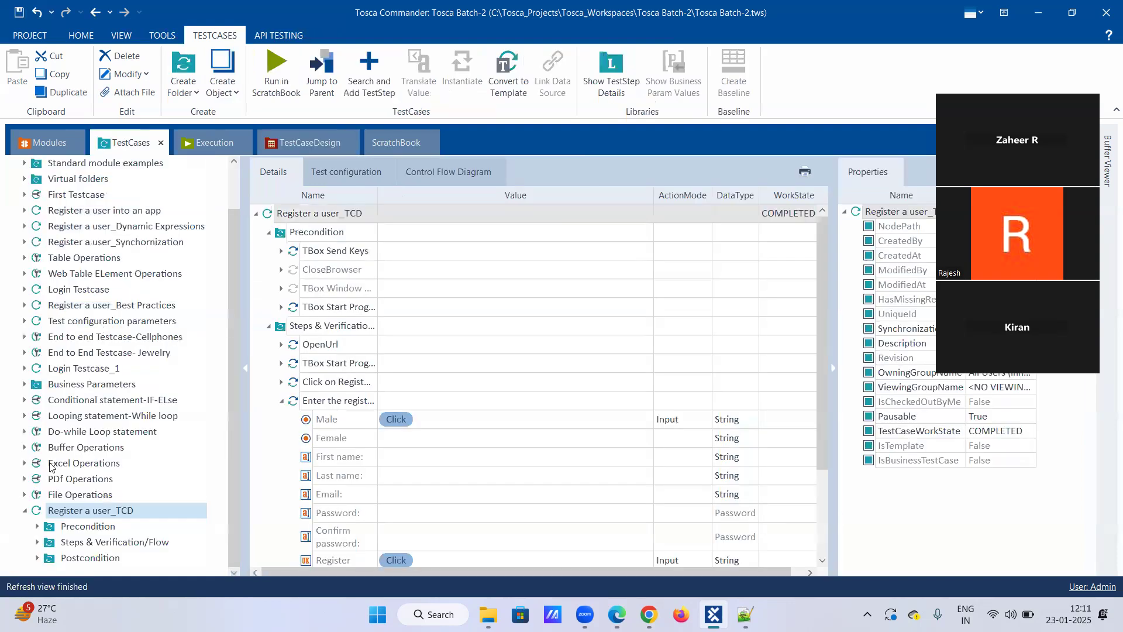
{"action": "left_click", "coordinate": [36, 526]}
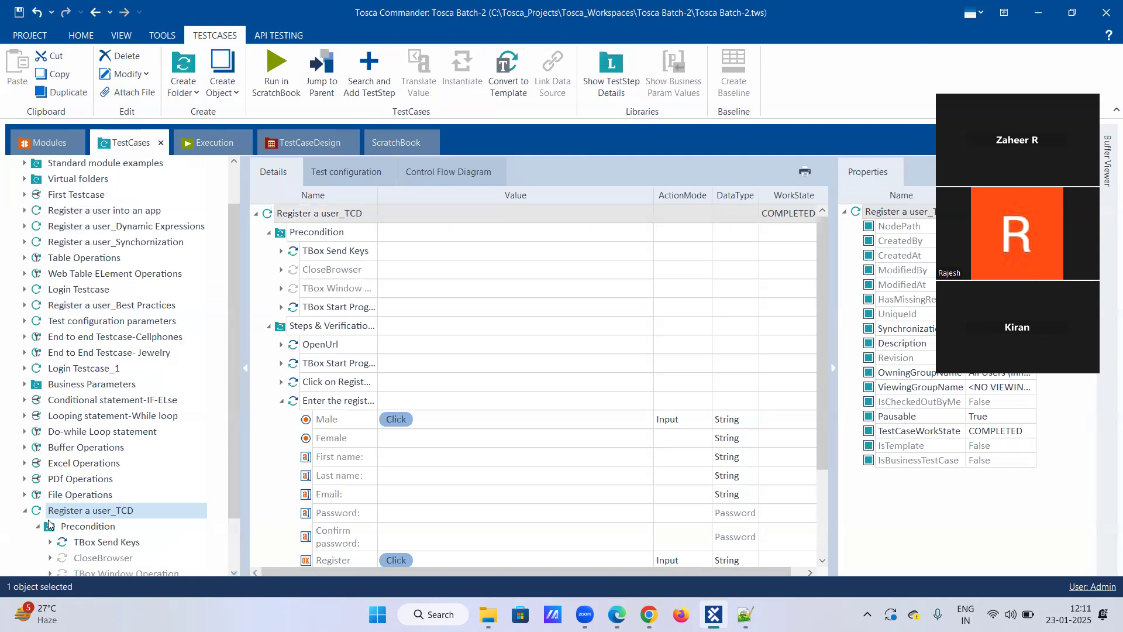
{"action": "left_click", "coordinate": [36, 526]}
{"action": "left_click", "coordinate": [38, 542]}
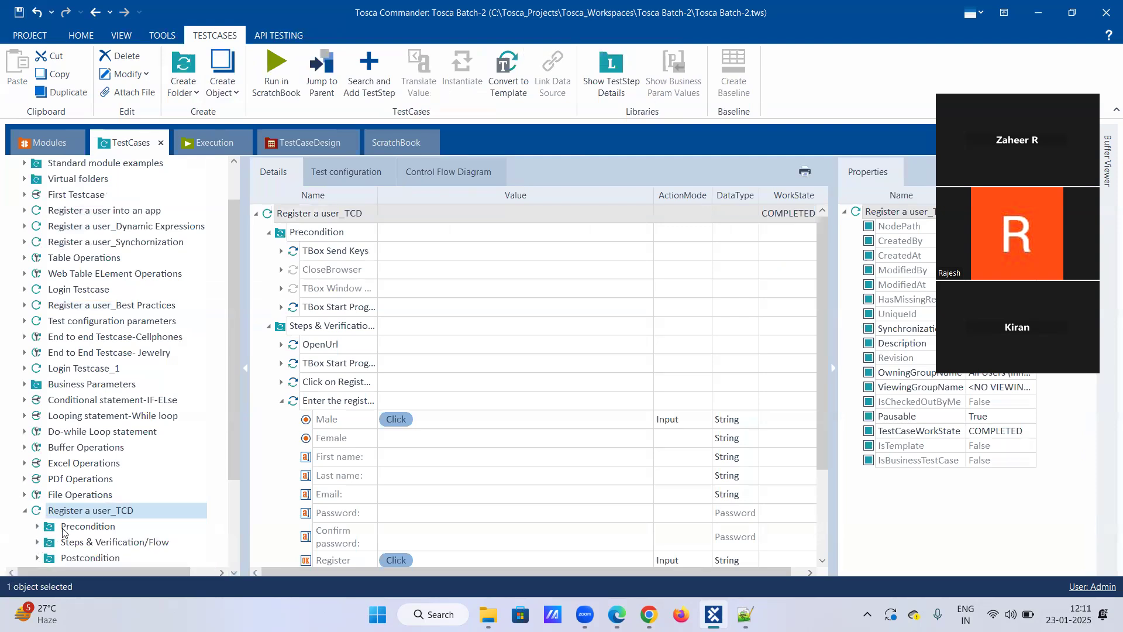
{"action": "left_click", "coordinate": [108, 465]}
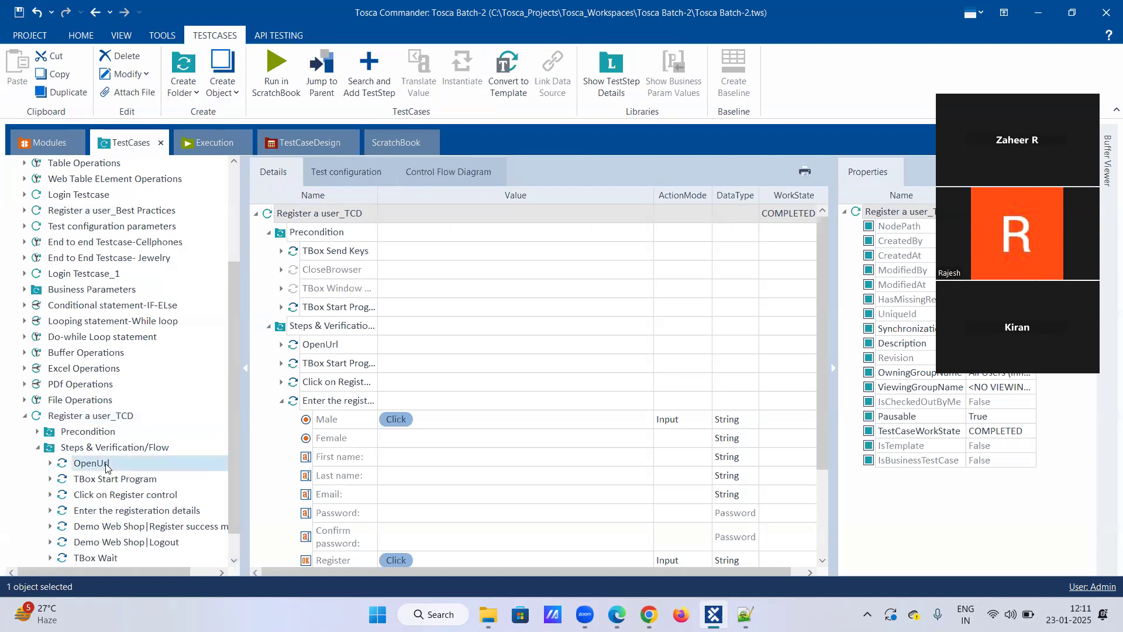
{"action": "double_click", "coordinate": [332, 234]}
{"action": "left_click_drag", "start_coordinate": [334, 232], "coordinate": [211, 245]}
{"action": "left_click", "coordinate": [308, 232]}
{"action": "left_click_drag", "start_coordinate": [308, 232], "coordinate": [286, 231]}
Rename the test sheet's new URL attribute with the copied parameter name "Url".
{"action": "left_click", "coordinate": [308, 142]}
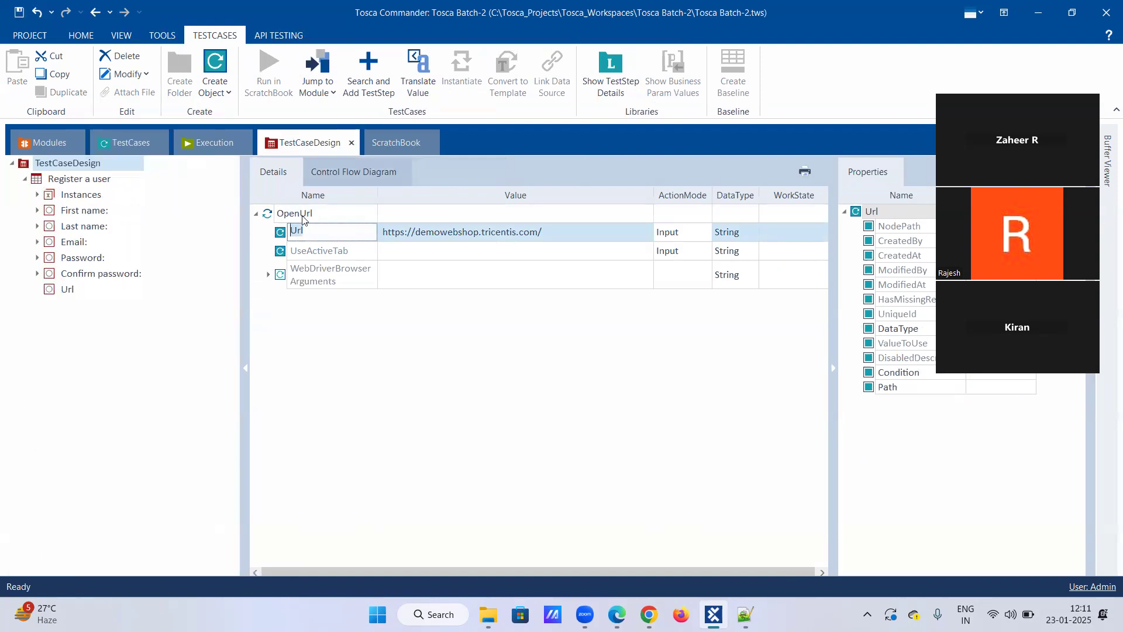
{"action": "left_click", "coordinate": [67, 290]}
{"action": "right_click", "coordinate": [69, 289]}
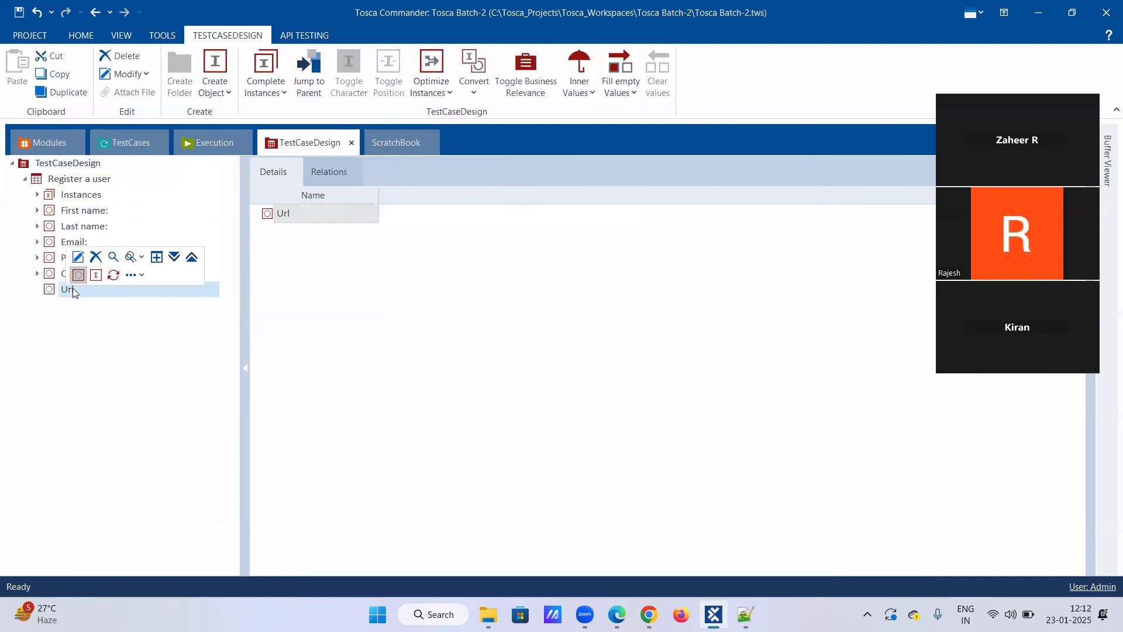
{"action": "left_click", "coordinate": [79, 259]}
{"action": "left_click", "coordinate": [96, 302]}
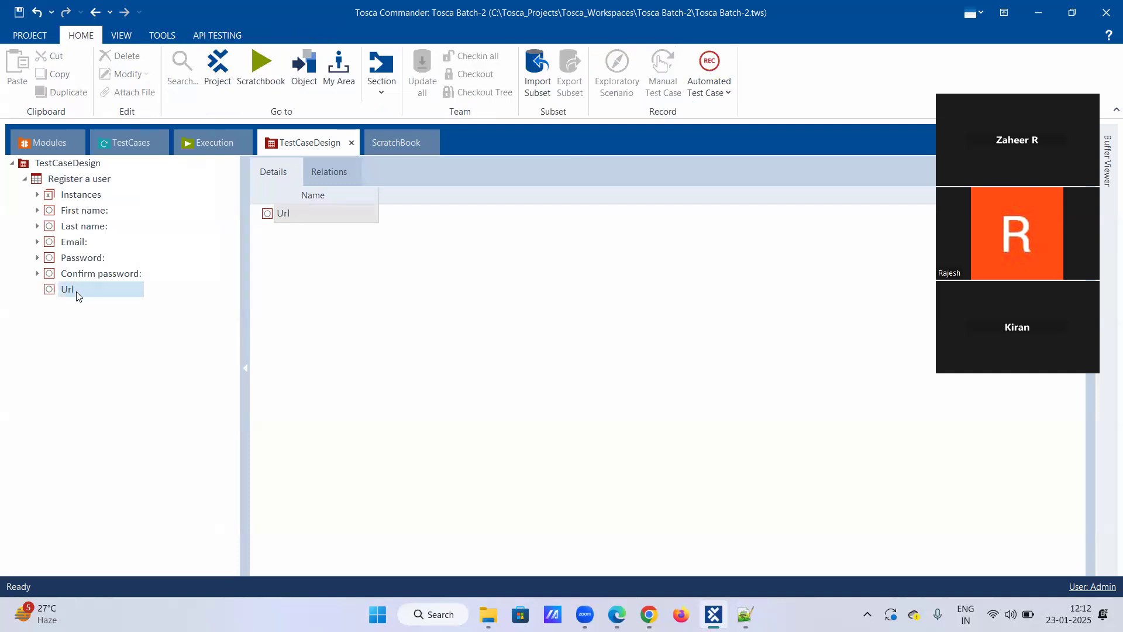
{"action": "left_click", "coordinate": [130, 149]}
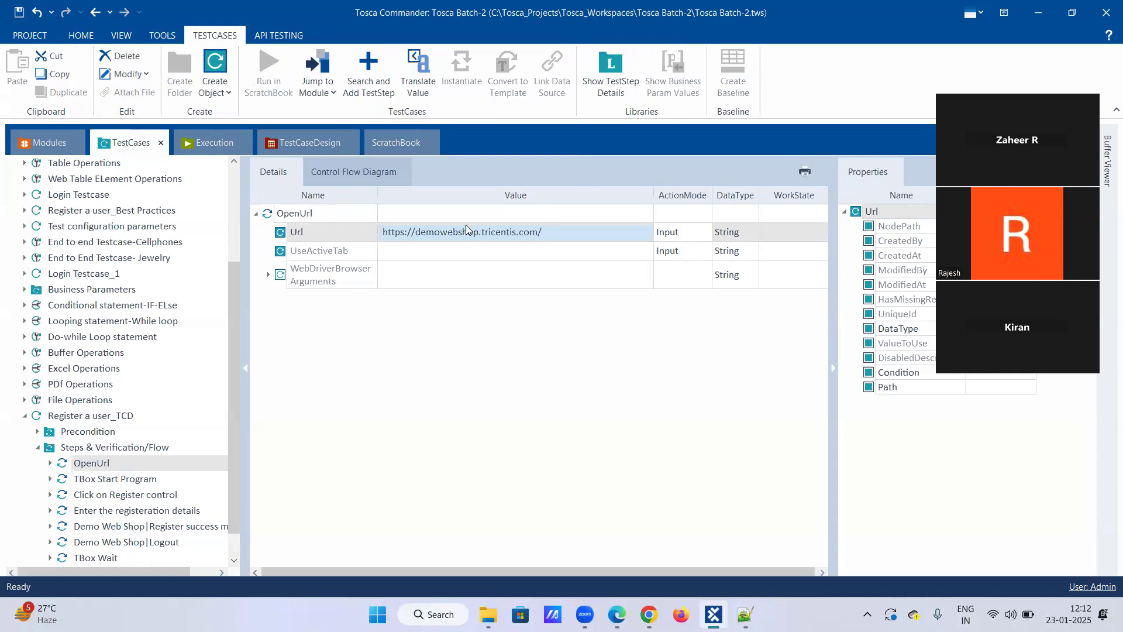
{"action": "left_click", "coordinate": [507, 231]}
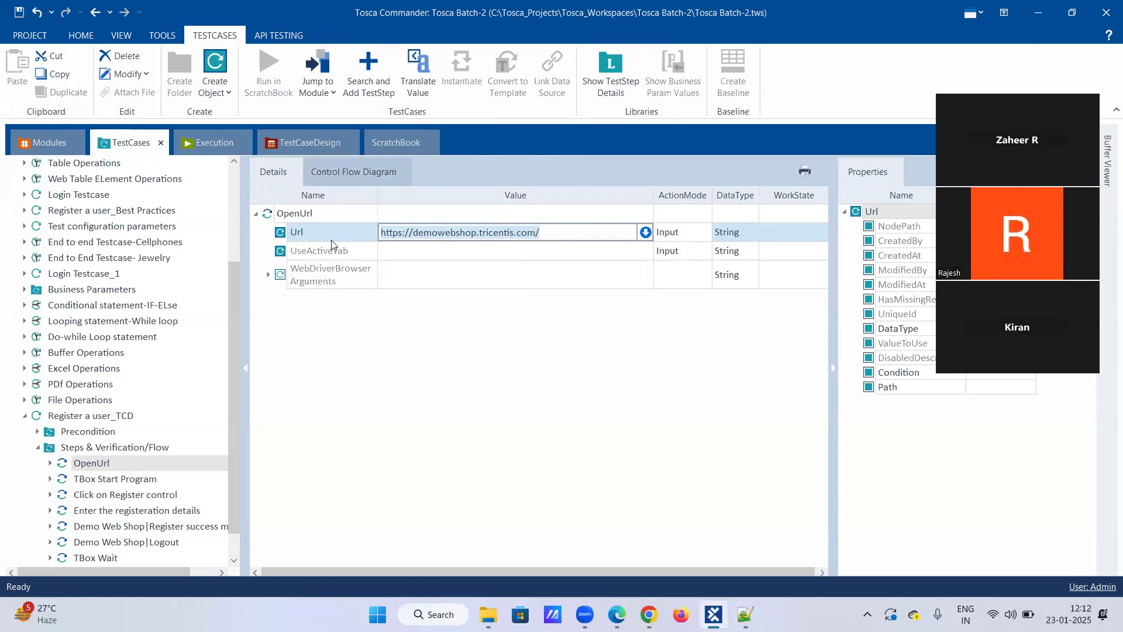
{"action": "right_click", "coordinate": [343, 226]}
{"action": "left_click", "coordinate": [378, 191]}
{"action": "left_click", "coordinate": [309, 143]}
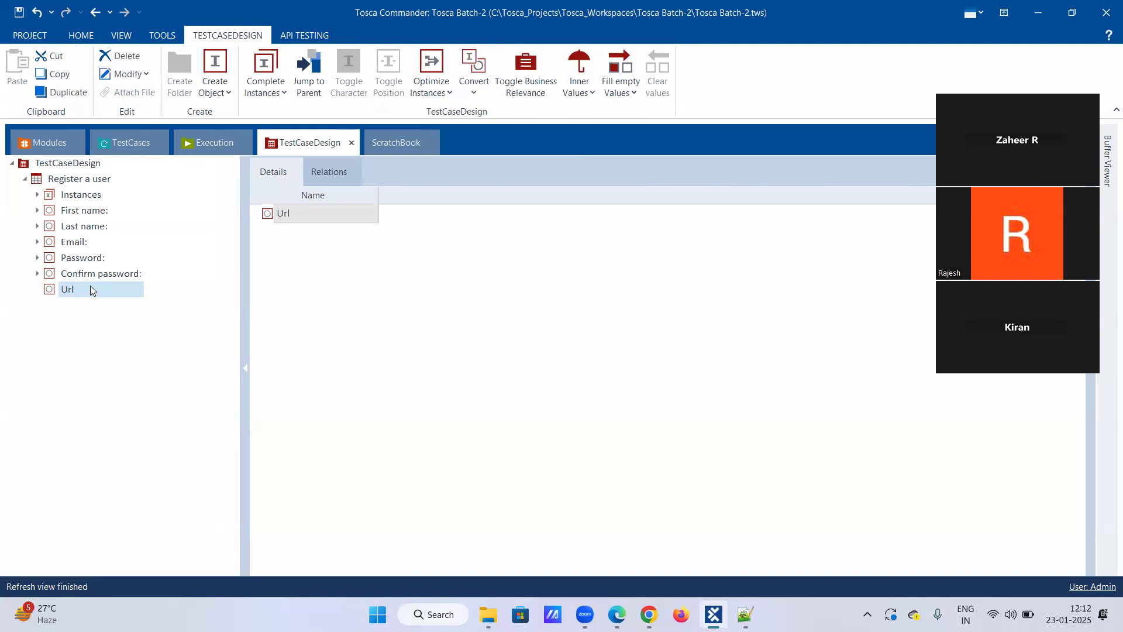
{"action": "right_click", "coordinate": [90, 290]}
{"action": "left_click", "coordinate": [37, 273]}
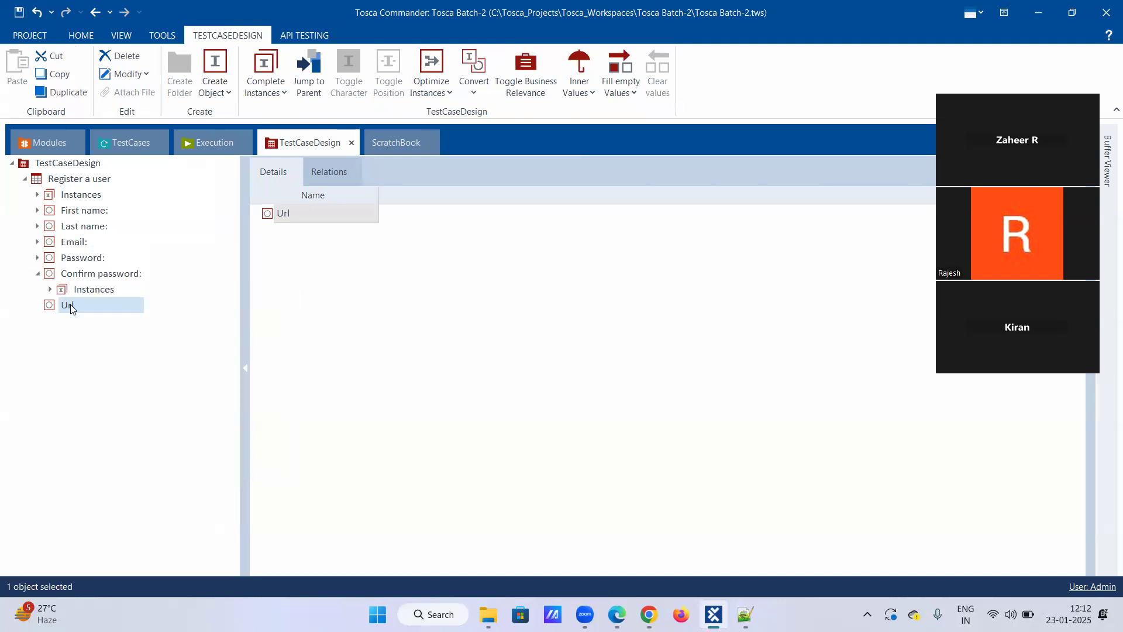
{"action": "right_click", "coordinate": [71, 305]}
{"action": "left_click", "coordinate": [128, 286]}
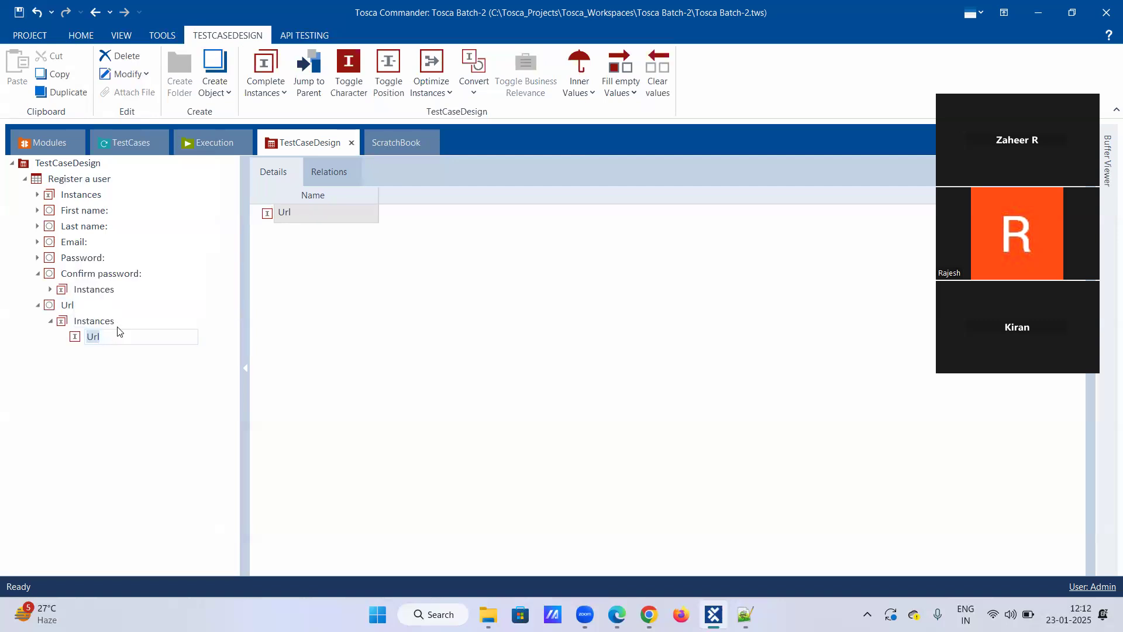
{"action": "type", "text": "https://demowebshop.tricentis.com"}
{"action": "key", "text": "Return"}
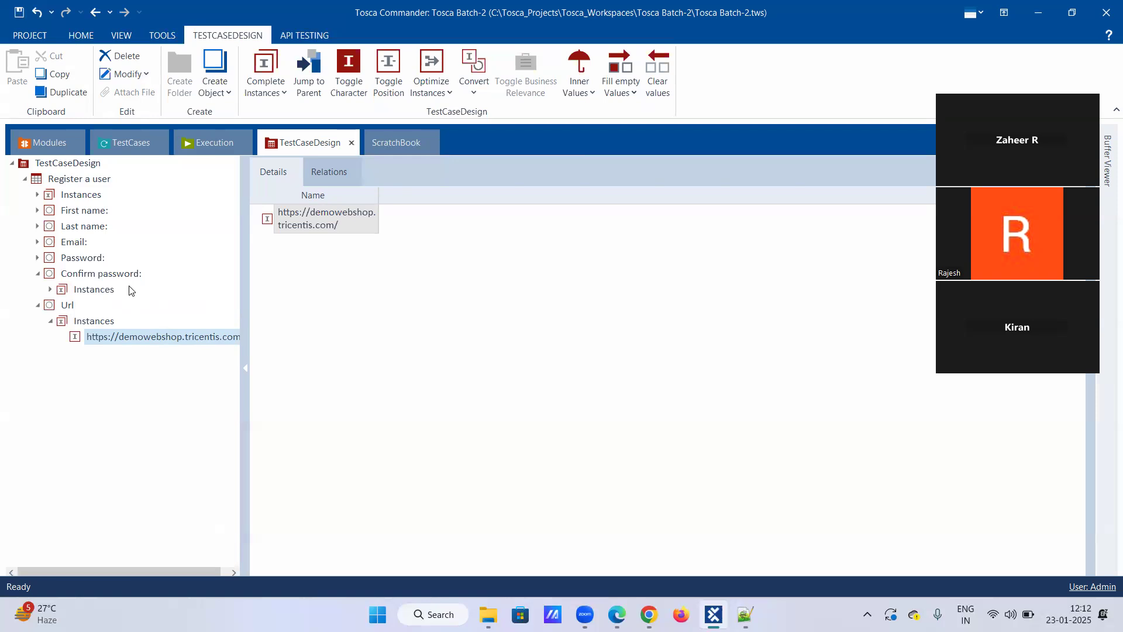
{"action": "left_click", "coordinate": [50, 320]}
{"action": "left_click", "coordinate": [38, 305]}
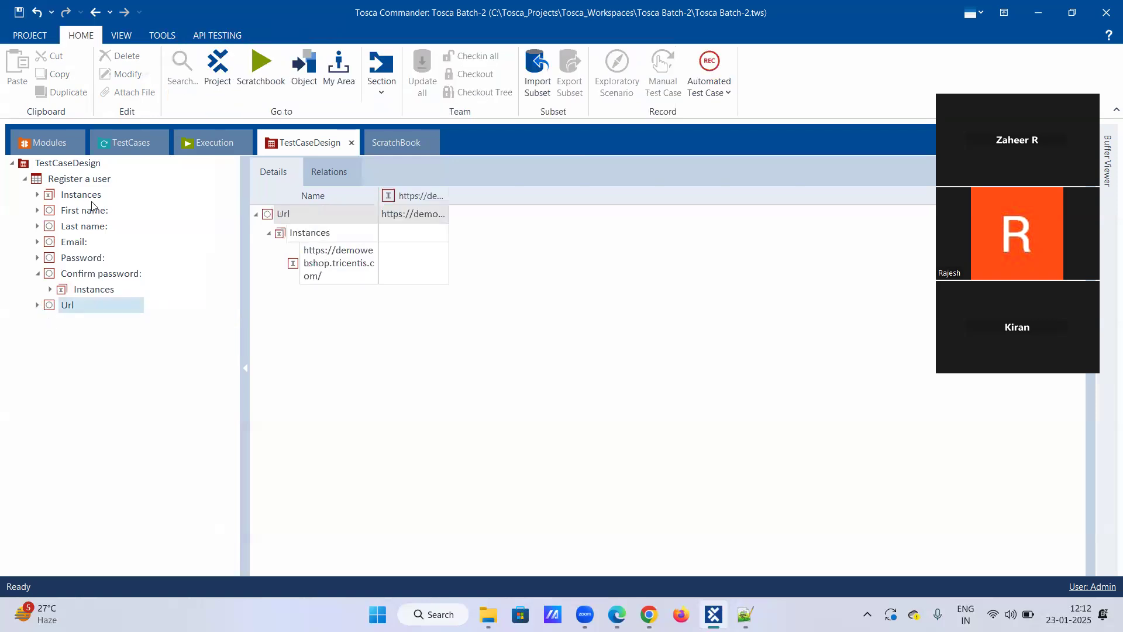
Move the Url attribute above First name: in the test sheet and collapse the expanded attributes.
{"action": "left_click_drag", "start_coordinate": [82, 310], "coordinate": [87, 209]}
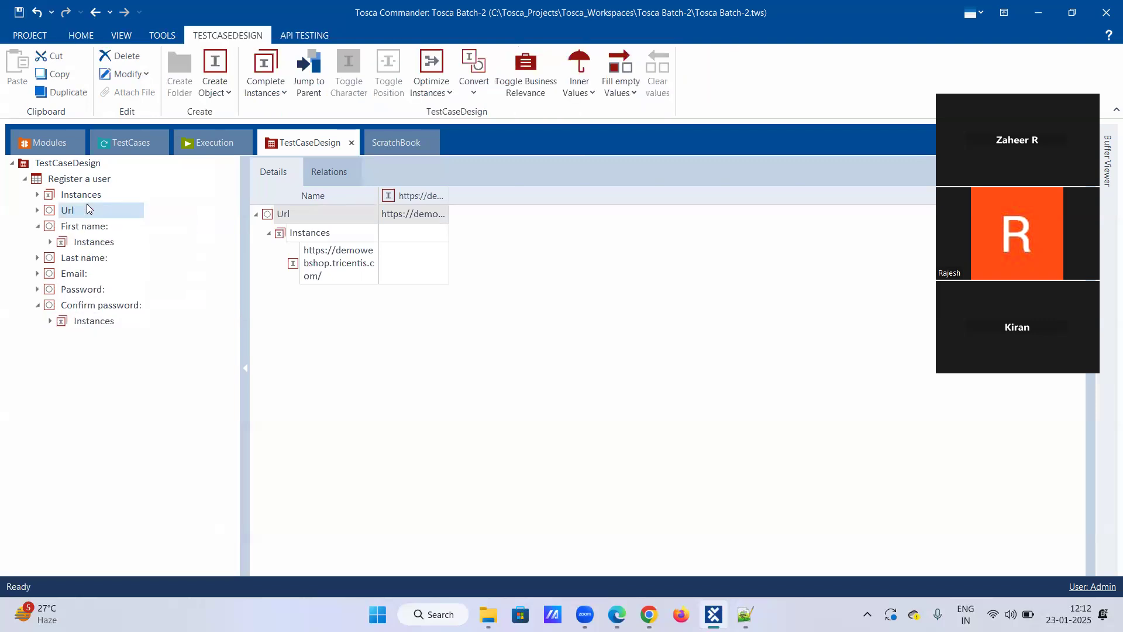
{"action": "left_click", "coordinate": [38, 211]}
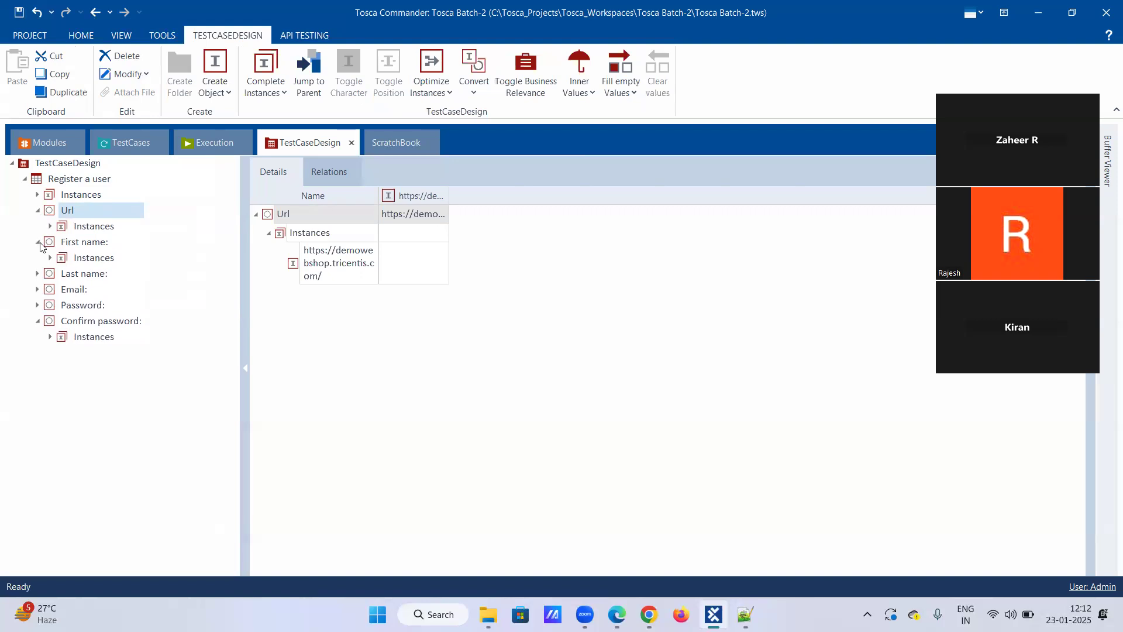
{"action": "left_click", "coordinate": [51, 226]}
{"action": "left_click", "coordinate": [51, 226]}
{"action": "left_click", "coordinate": [37, 210]}
{"action": "left_click", "coordinate": [37, 226]}
{"action": "left_click", "coordinate": [38, 289]}
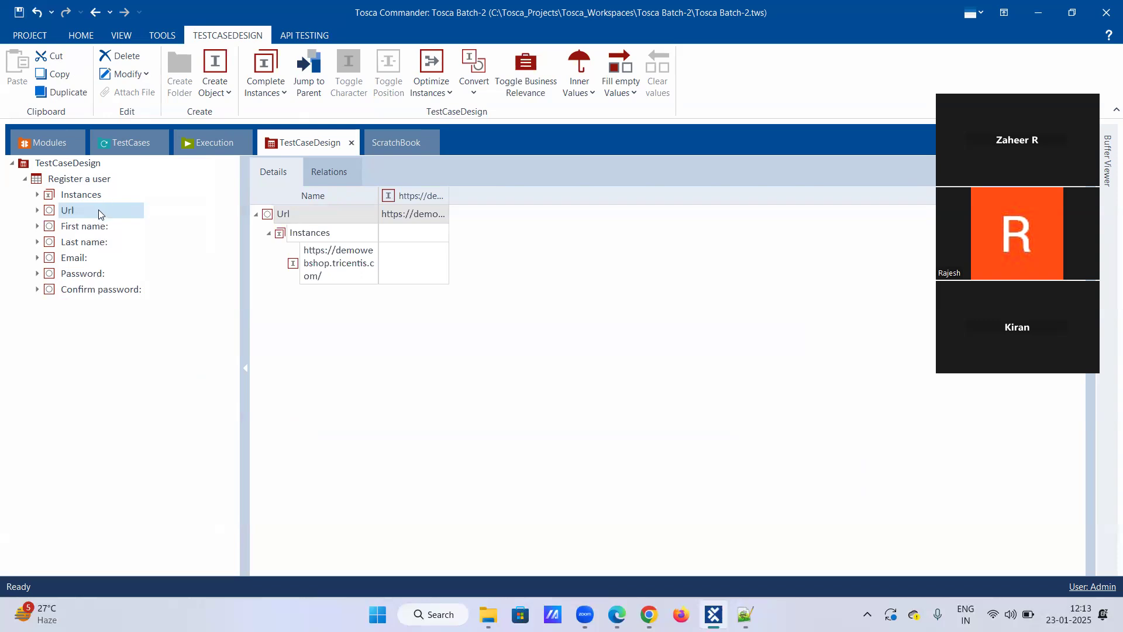
Check the Url parameter in the OpenUrl step, and display the Register a user test sheet's instance table.
{"action": "left_click", "coordinate": [128, 142]}
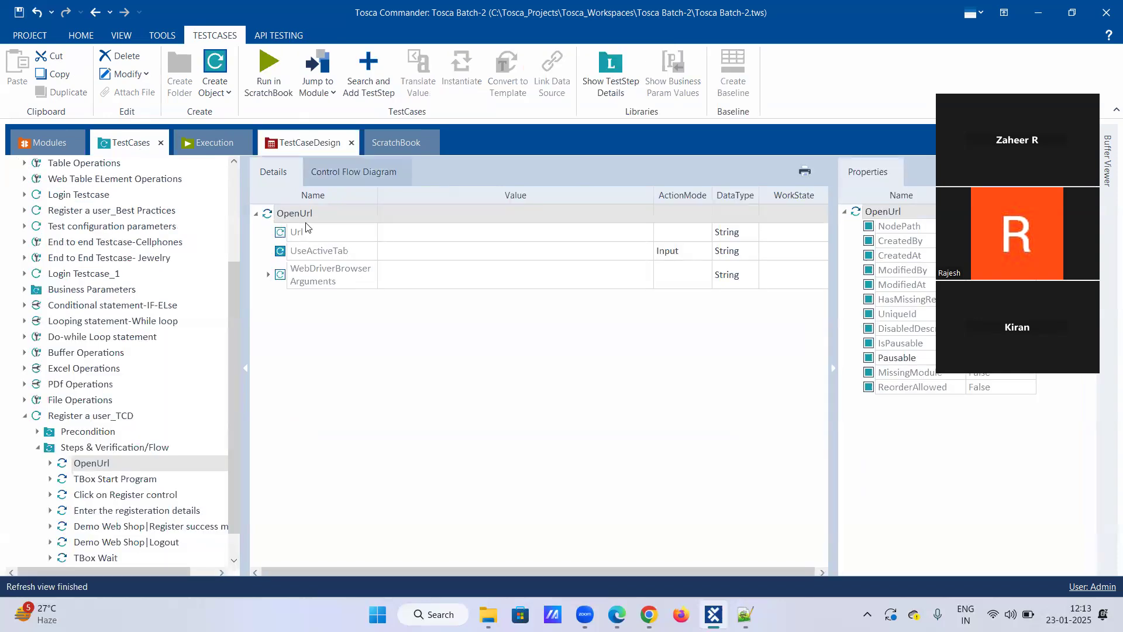
{"action": "left_click", "coordinate": [309, 143]}
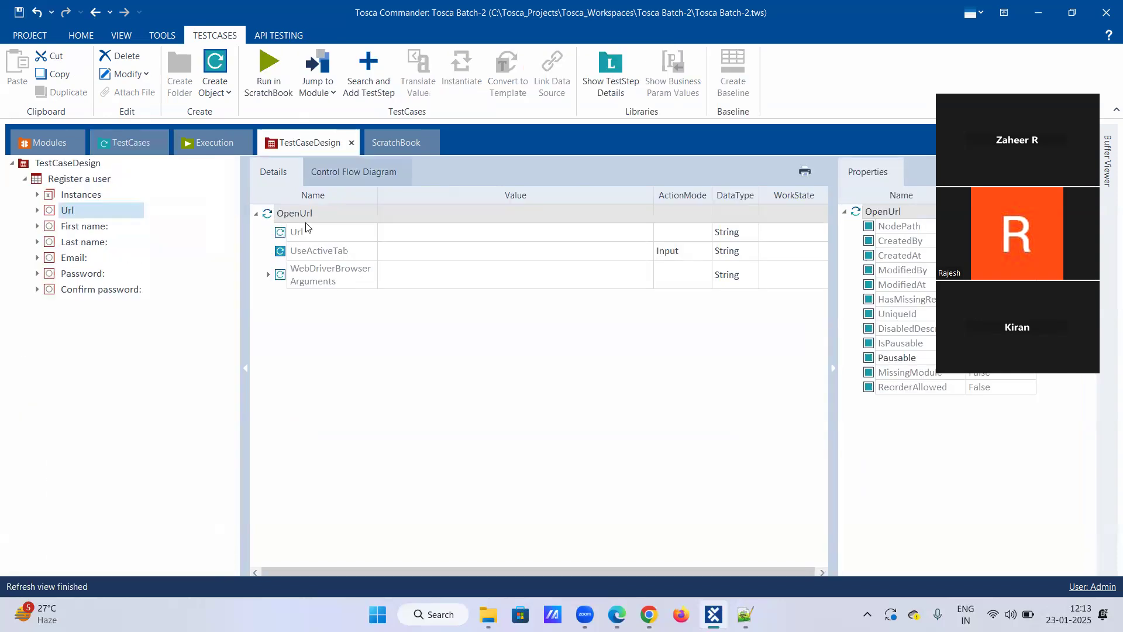
{"action": "left_click", "coordinate": [85, 181]}
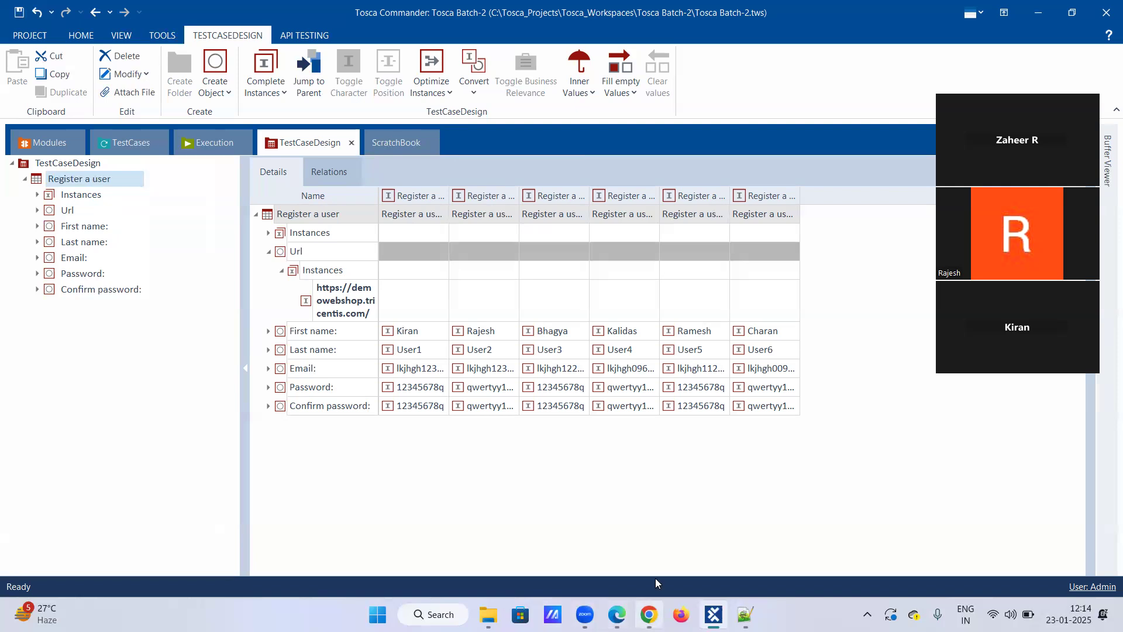
View the Demo Web Shop registration page in Chrome, return to Tosca Commander, and check the instances under the Url attribute.
{"action": "left_click", "coordinate": [648, 614]}
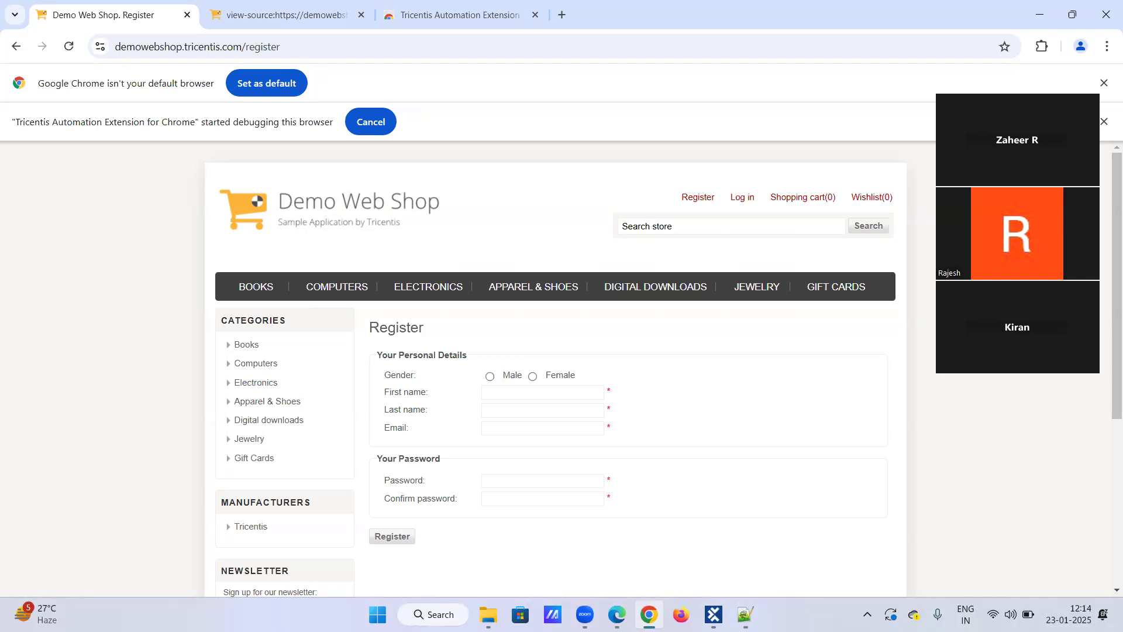
{"action": "left_click", "coordinate": [714, 614]}
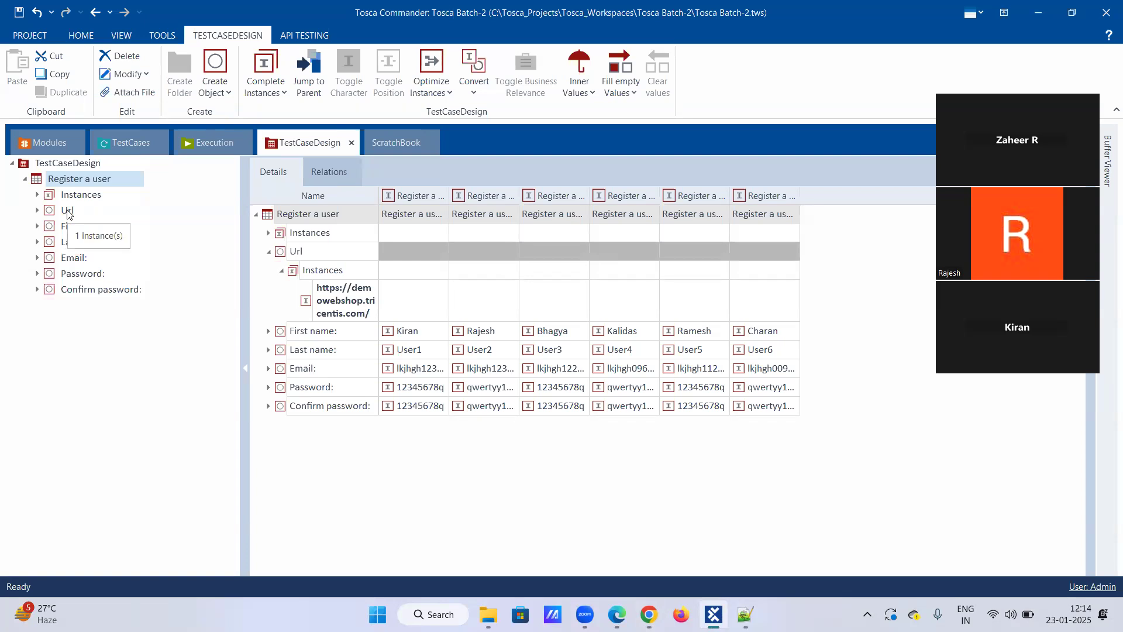
{"action": "left_click", "coordinate": [37, 210]}
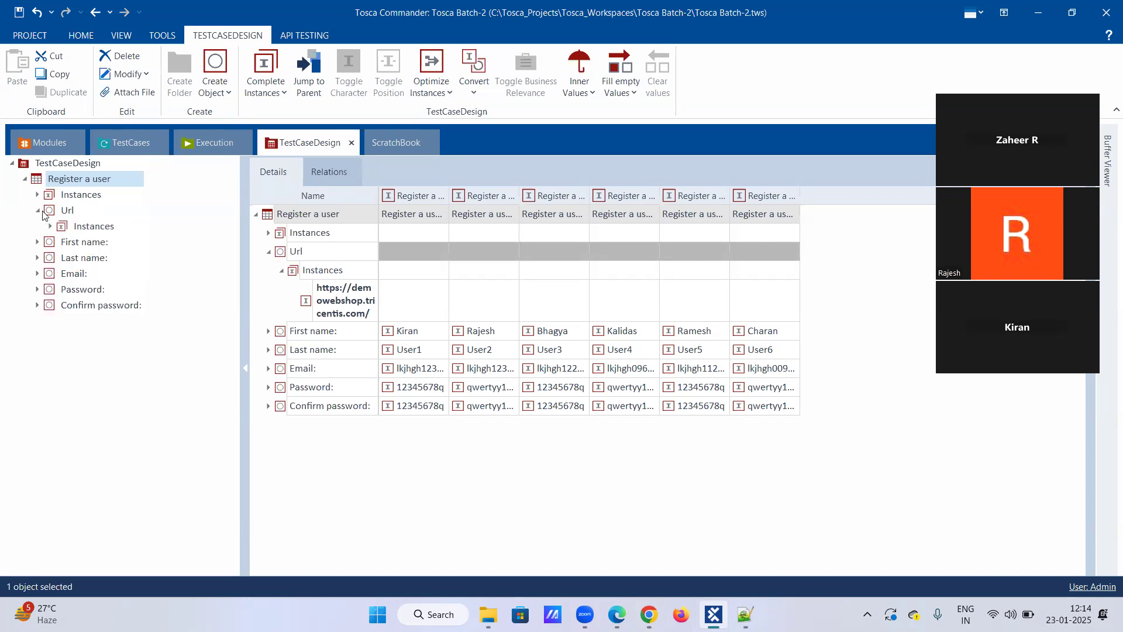
{"action": "left_click", "coordinate": [50, 227]}
{"action": "left_click", "coordinate": [51, 227]}
{"action": "left_click", "coordinate": [37, 211]}
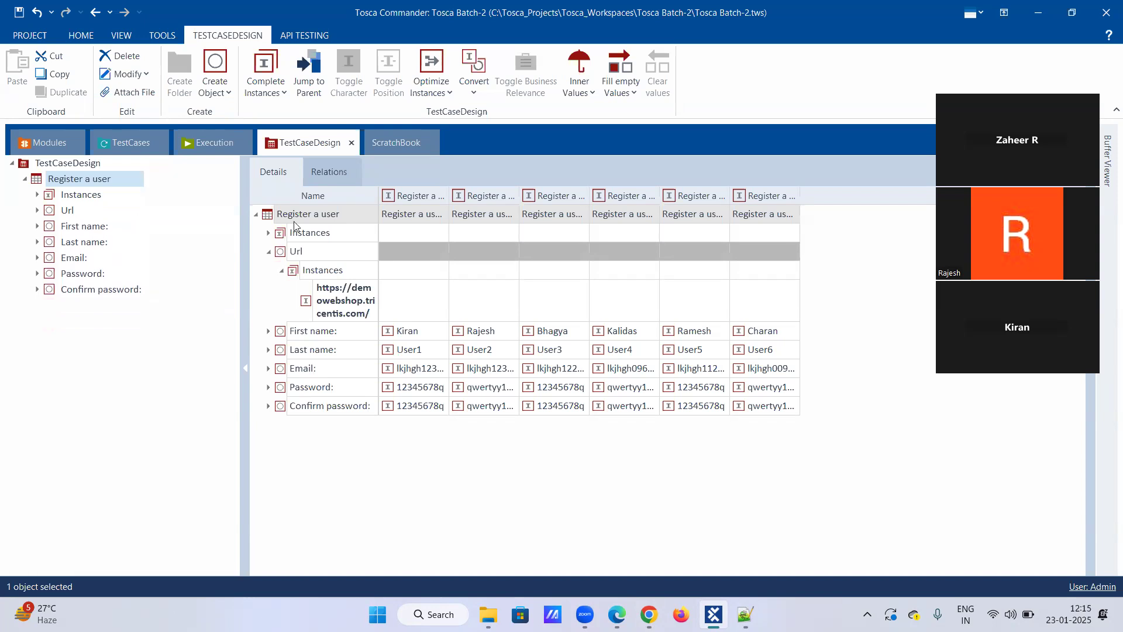
{"action": "left_click", "coordinate": [440, 254]}
{"action": "left_click", "coordinate": [442, 253]}
{"action": "left_click", "coordinate": [457, 273]}
{"action": "left_click", "coordinate": [515, 254]}
{"action": "left_click", "coordinate": [512, 252]}
{"action": "left_click", "coordinate": [585, 285]}
{"action": "left_click", "coordinate": [560, 251]}
{"action": "left_click", "coordinate": [583, 251]}
{"action": "left_click", "coordinate": [585, 285]}
{"action": "left_click", "coordinate": [644, 252]}
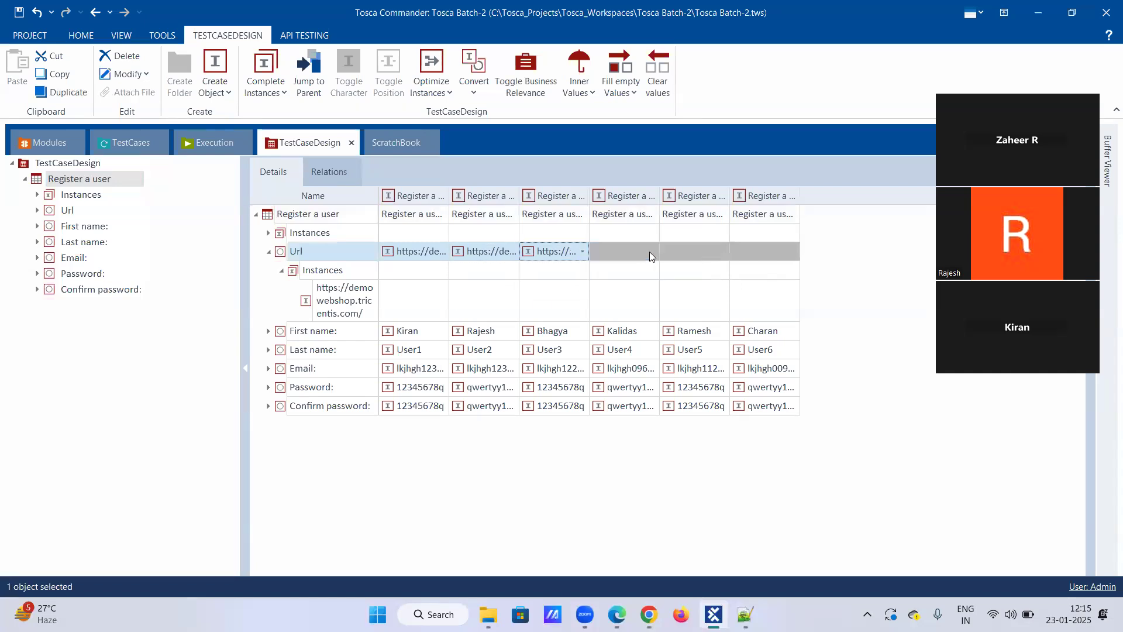
{"action": "left_click", "coordinate": [653, 251]}
{"action": "left_click", "coordinate": [653, 251]}
{"action": "left_click", "coordinate": [653, 252]}
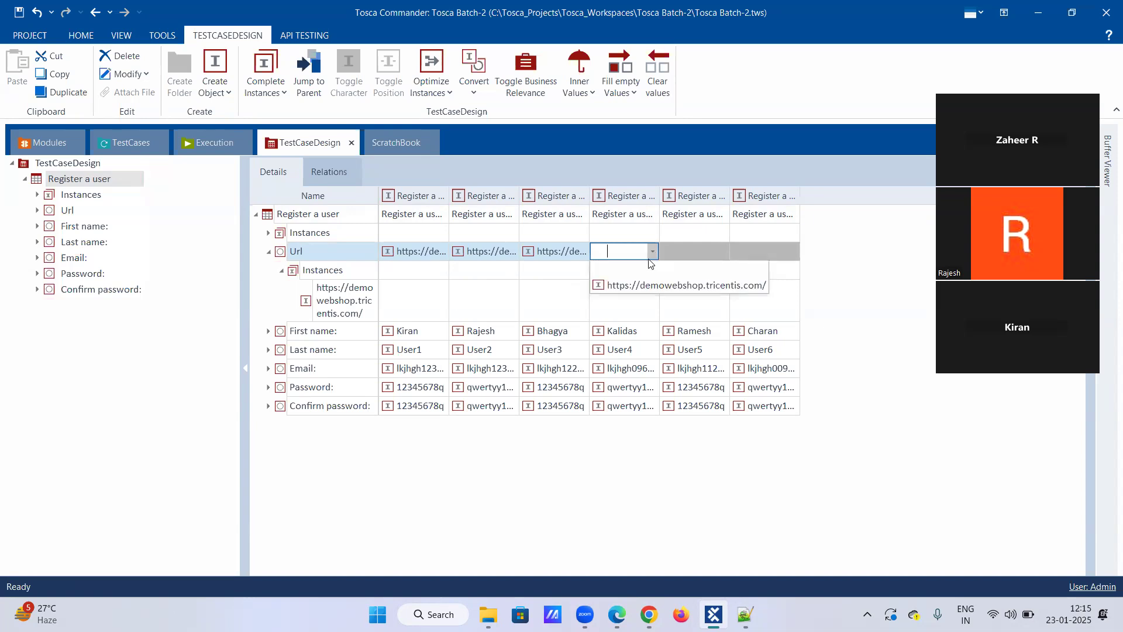
{"action": "left_click", "coordinate": [647, 287]}
{"action": "left_click", "coordinate": [714, 253]}
{"action": "left_click", "coordinate": [724, 252]}
{"action": "left_click", "coordinate": [721, 284]}
{"action": "left_click", "coordinate": [787, 253]}
{"action": "left_click", "coordinate": [787, 253]}
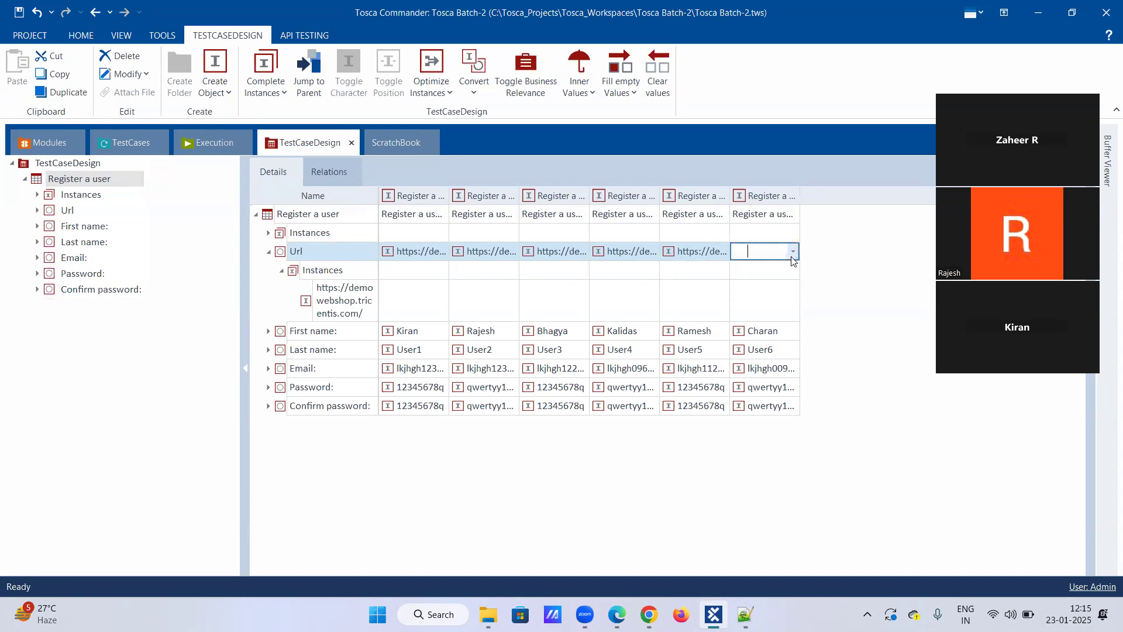
{"action": "left_click", "coordinate": [788, 286]}
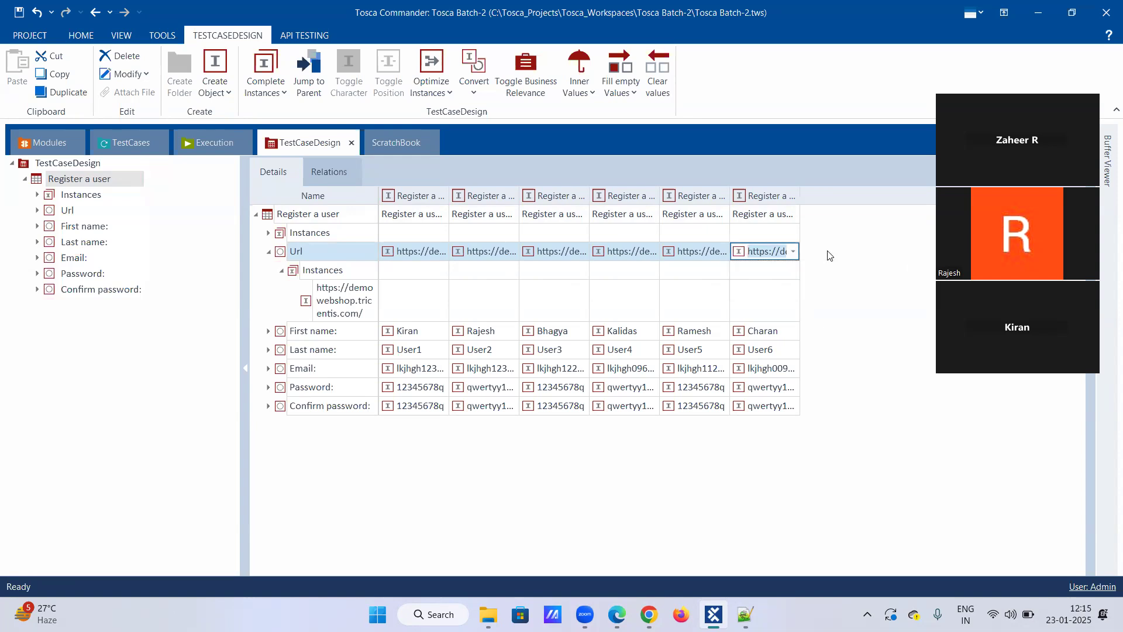
{"action": "left_click", "coordinate": [283, 270]}
{"action": "left_click", "coordinate": [281, 270]}
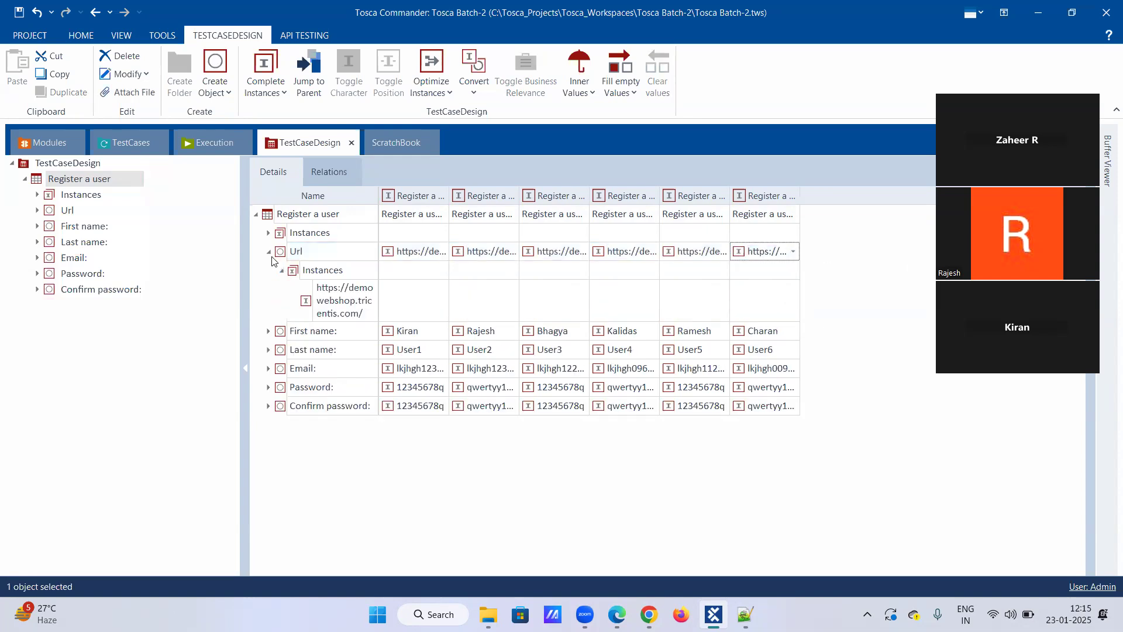
{"action": "left_click", "coordinate": [281, 271]}
{"action": "left_click", "coordinate": [270, 252]}
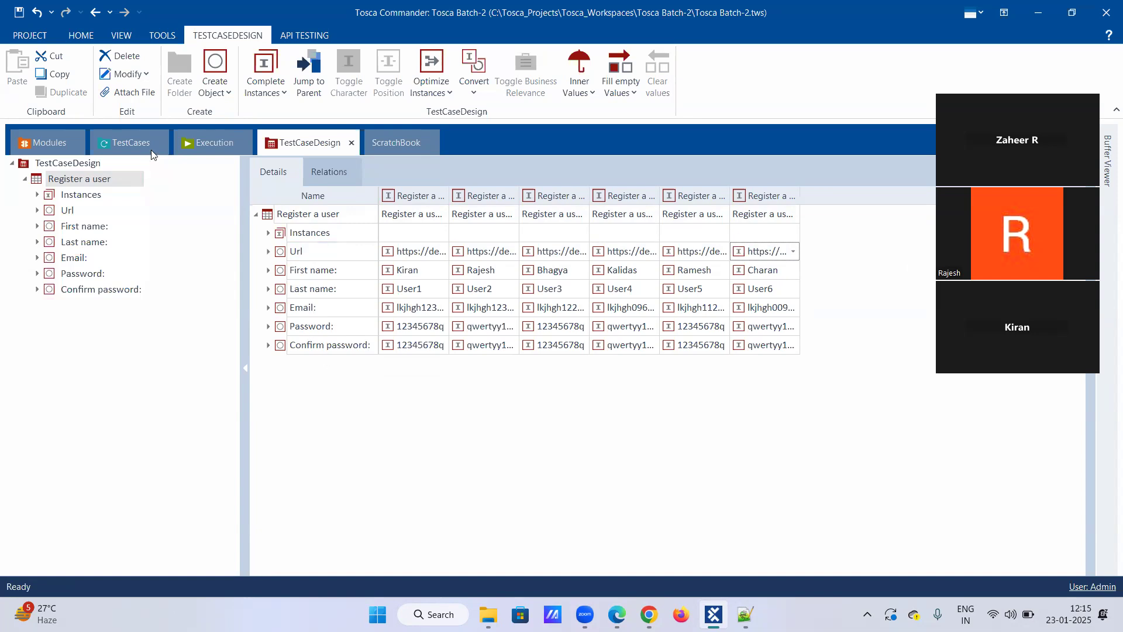
Convert the Register a user_TCD test case to a template.
{"action": "left_click", "coordinate": [126, 144]}
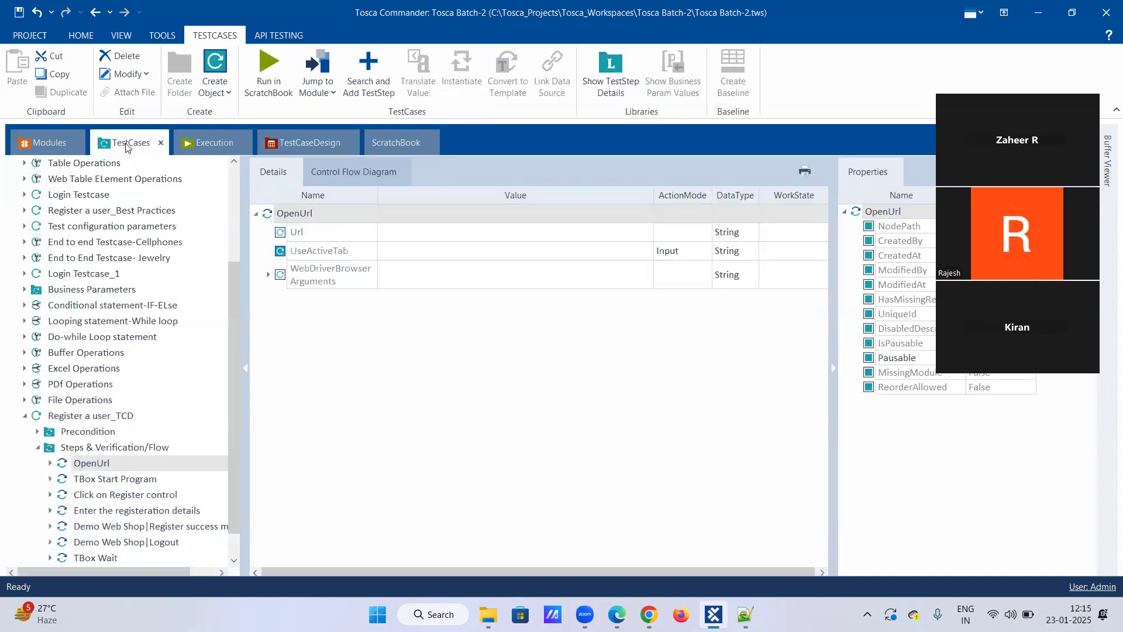
{"action": "left_click", "coordinate": [38, 448]}
{"action": "right_click", "coordinate": [83, 511]}
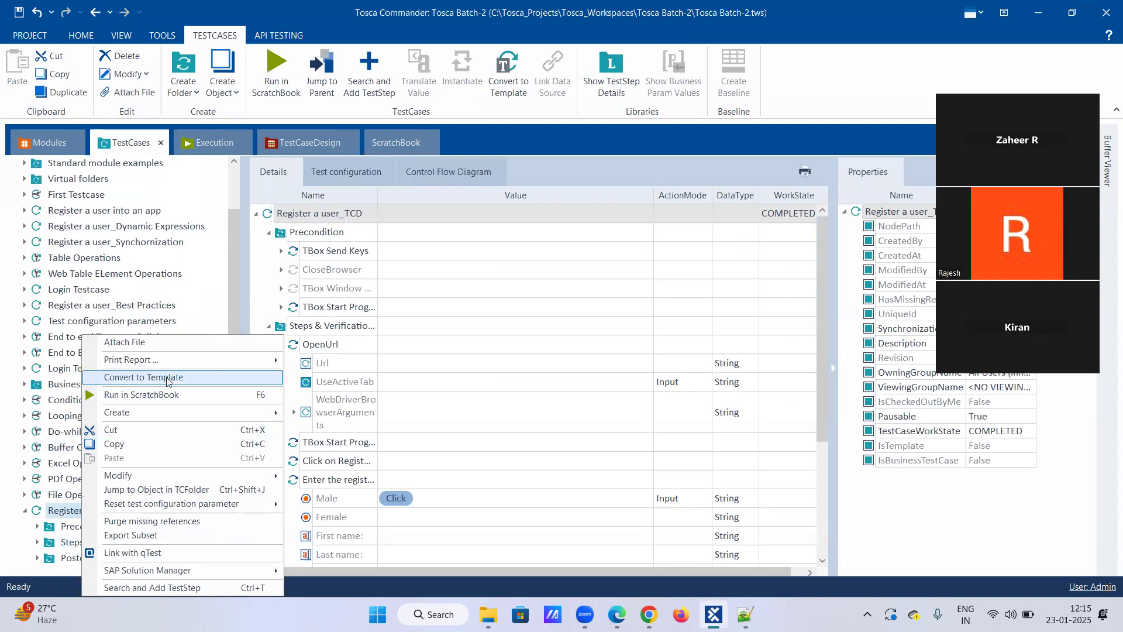
{"action": "left_click", "coordinate": [167, 378]}
Link the Register a user test sheet from TestCaseDesign to the Register a user_TCD template as its data source.
{"action": "left_click", "coordinate": [308, 143]}
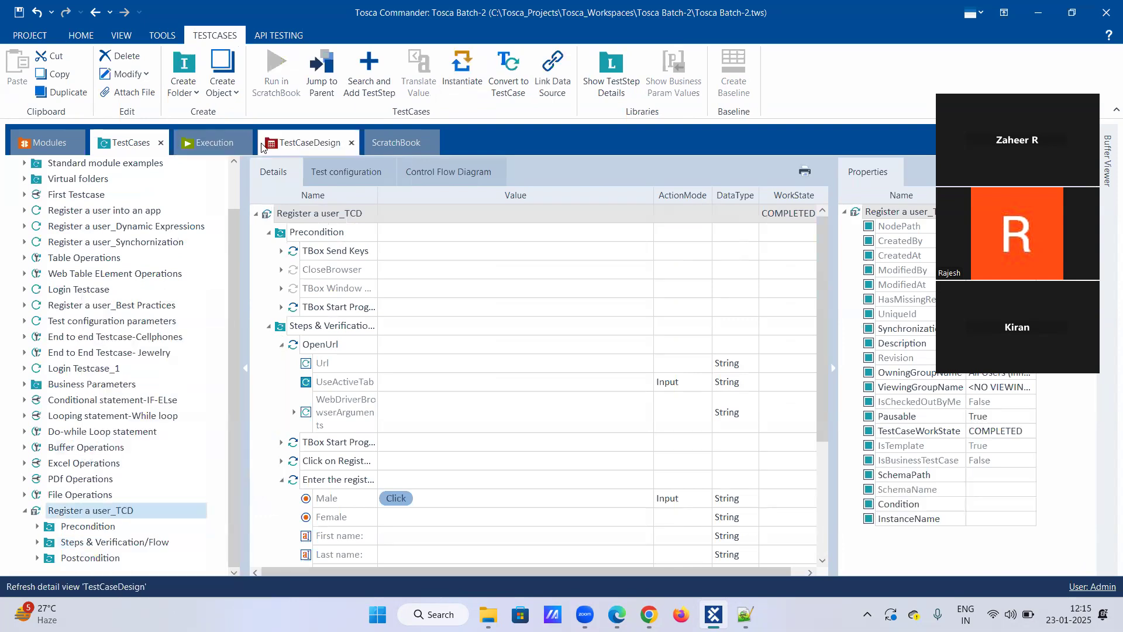
{"action": "left_click_drag", "start_coordinate": [64, 179], "coordinate": [114, 143]}
{"action": "left_click", "coordinate": [92, 227]}
{"action": "left_click", "coordinate": [24, 179]}
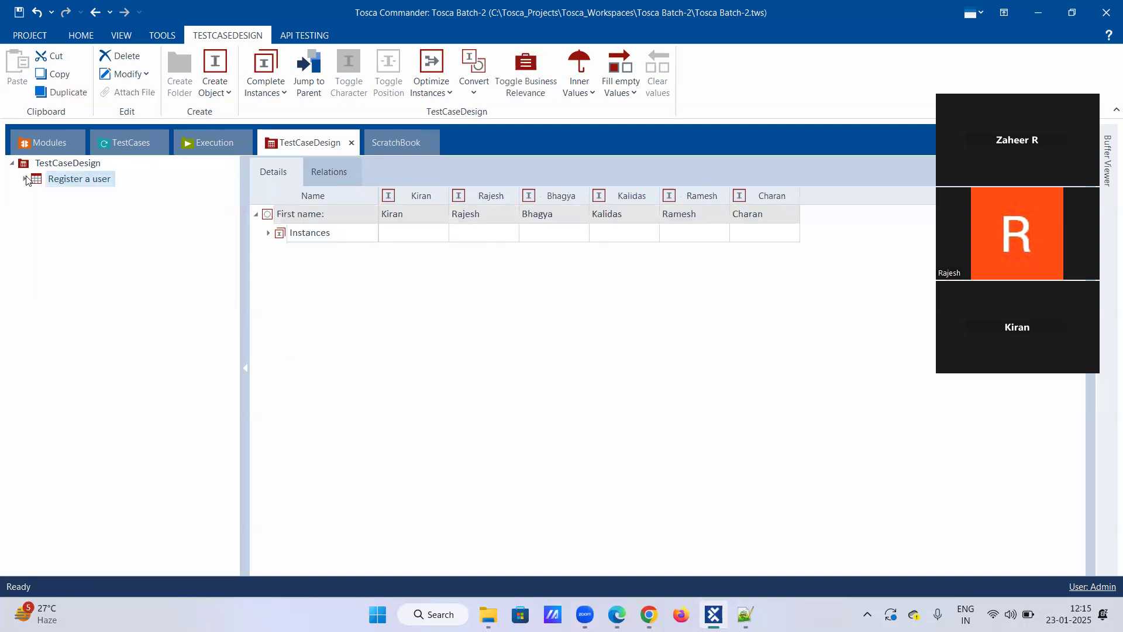
{"action": "left_click", "coordinate": [74, 179]}
{"action": "left_click", "coordinate": [109, 227]}
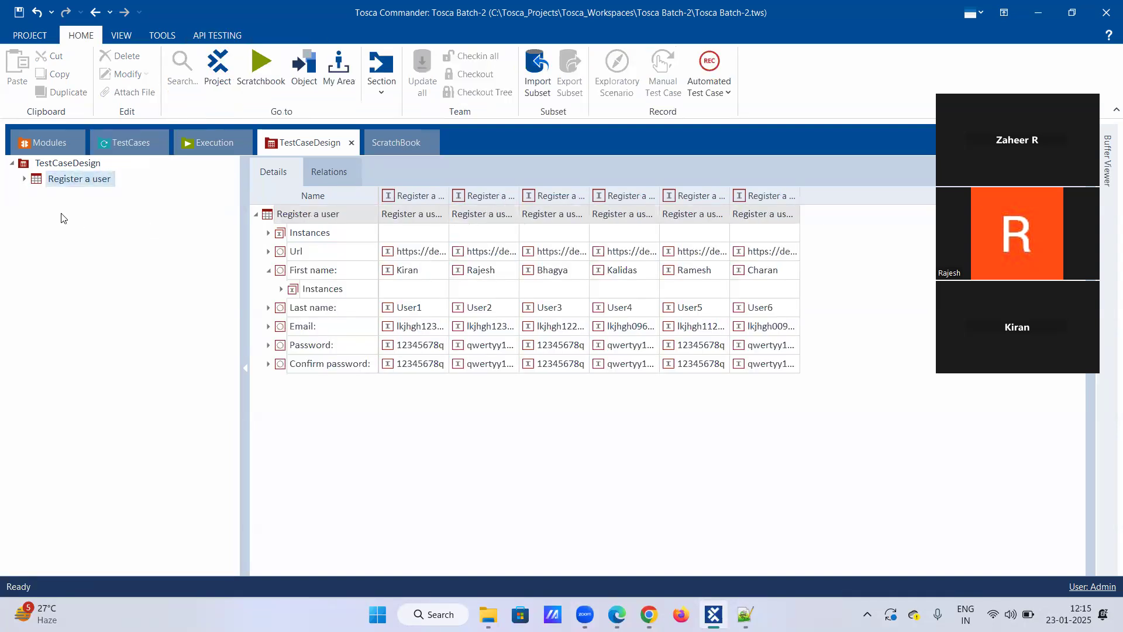
{"action": "left_click", "coordinate": [62, 166]}
{"action": "left_click_drag", "start_coordinate": [67, 181], "coordinate": [69, 512]}
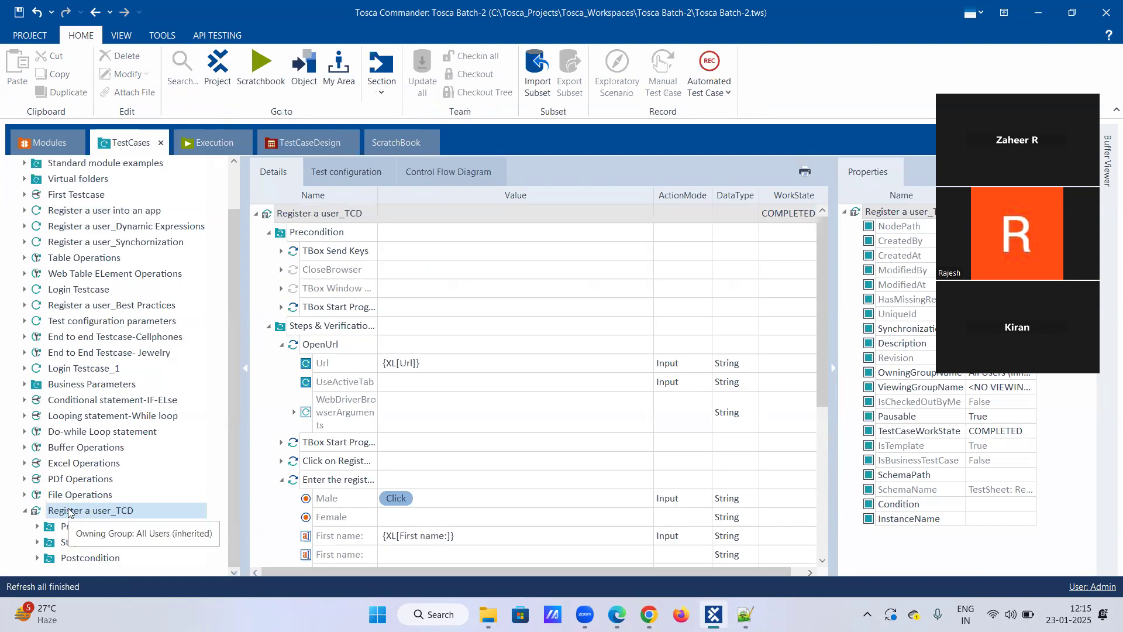
Try to create a TemplateInstance of Register a user_TCD and start its instantiation.
{"action": "right_click", "coordinate": [68, 512]}
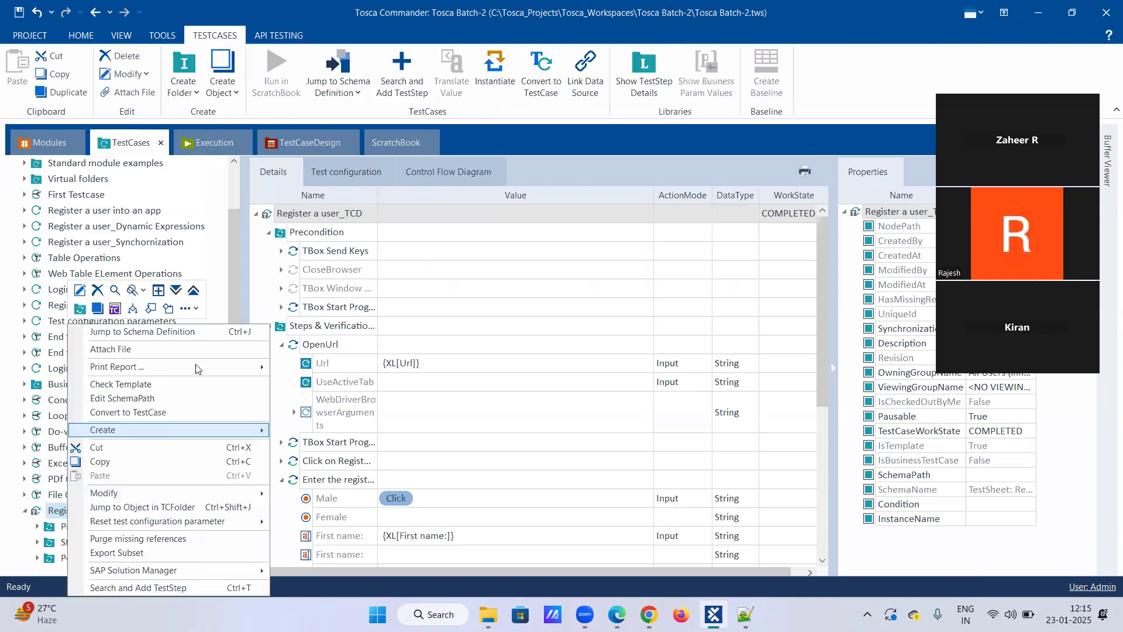
{"action": "left_click", "coordinate": [197, 306]}
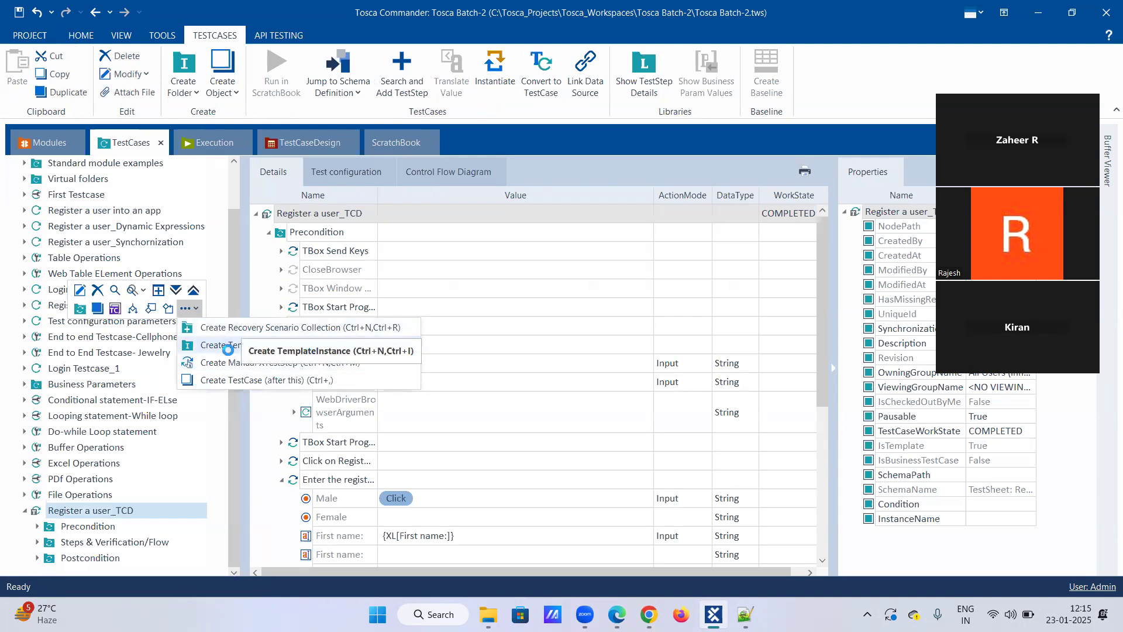
{"action": "left_click", "coordinate": [228, 350]}
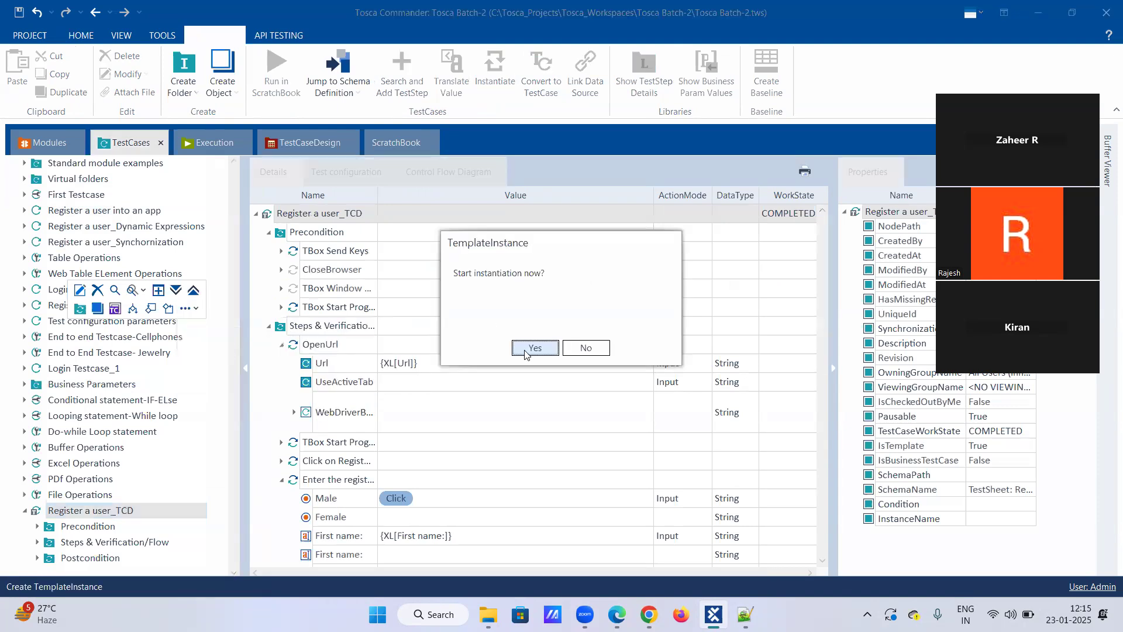
{"action": "left_click", "coordinate": [518, 349]}
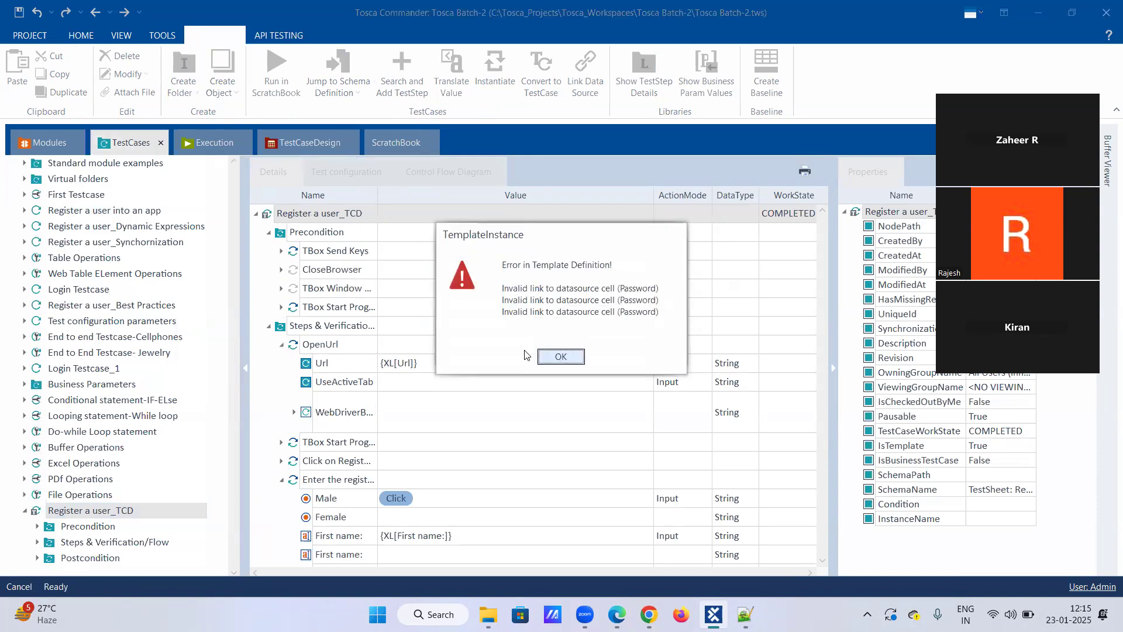
{"action": "left_click", "coordinate": [556, 357]}
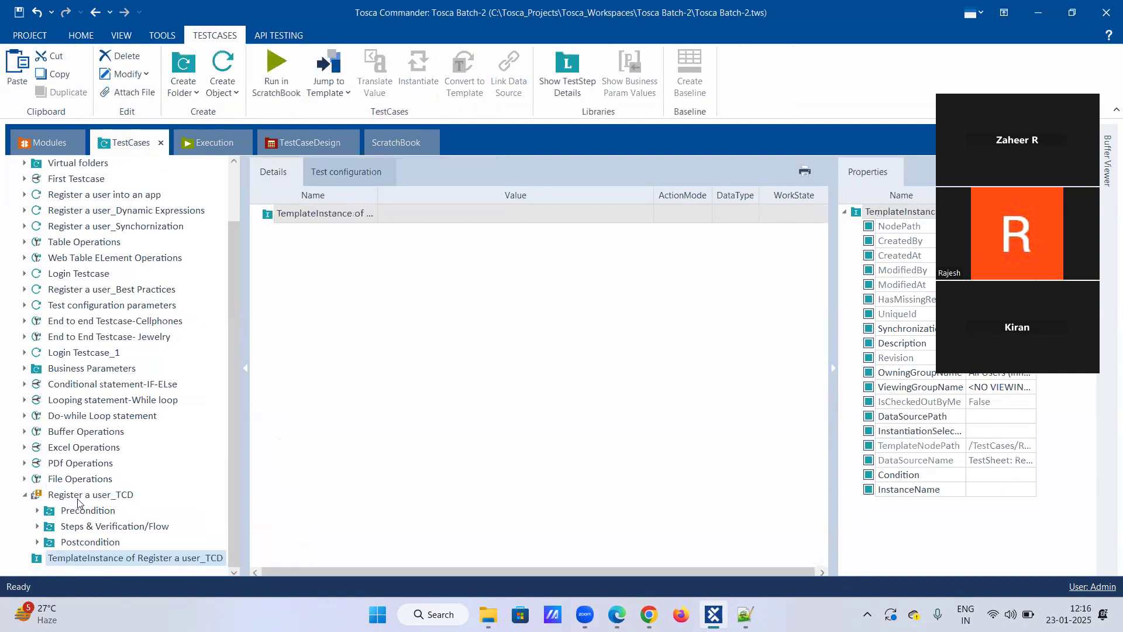
Delete the TemplateInstance of Register a user_TCD.
{"action": "right_click", "coordinate": [77, 559]}
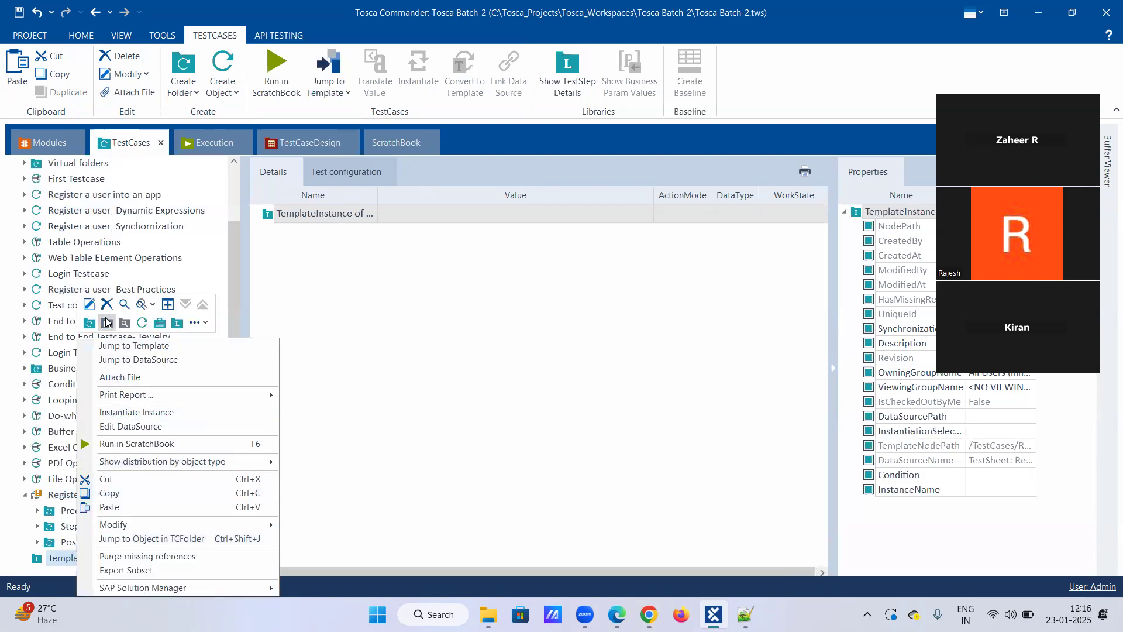
{"action": "left_click", "coordinate": [106, 304]}
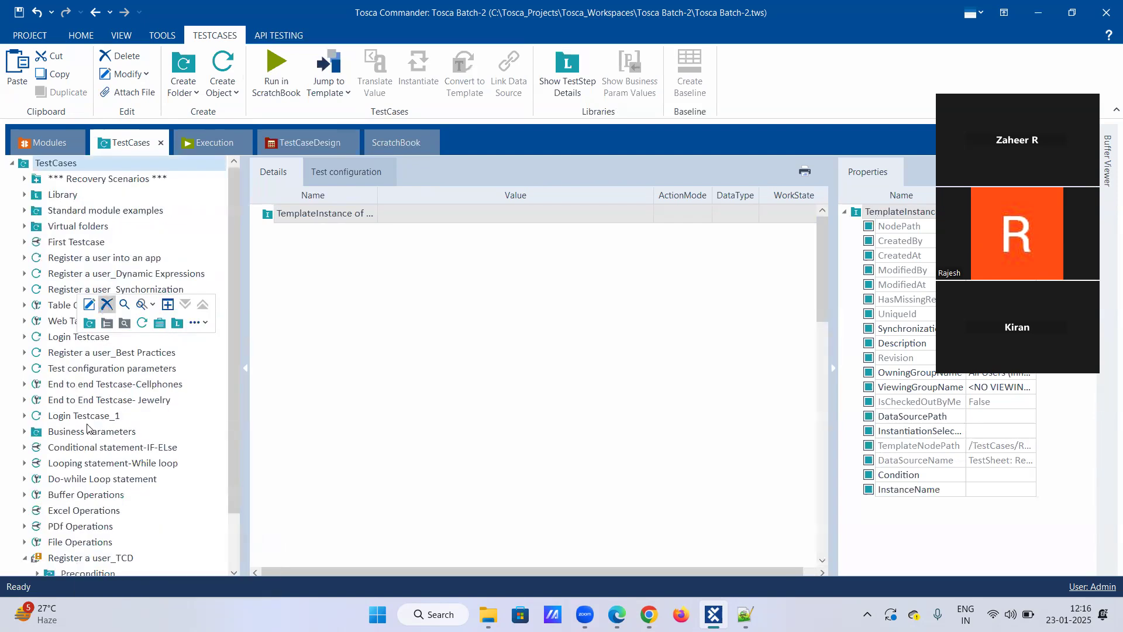
{"action": "scroll", "coordinate": [71, 558], "scroll_direction": "down", "scroll_amount": 1}
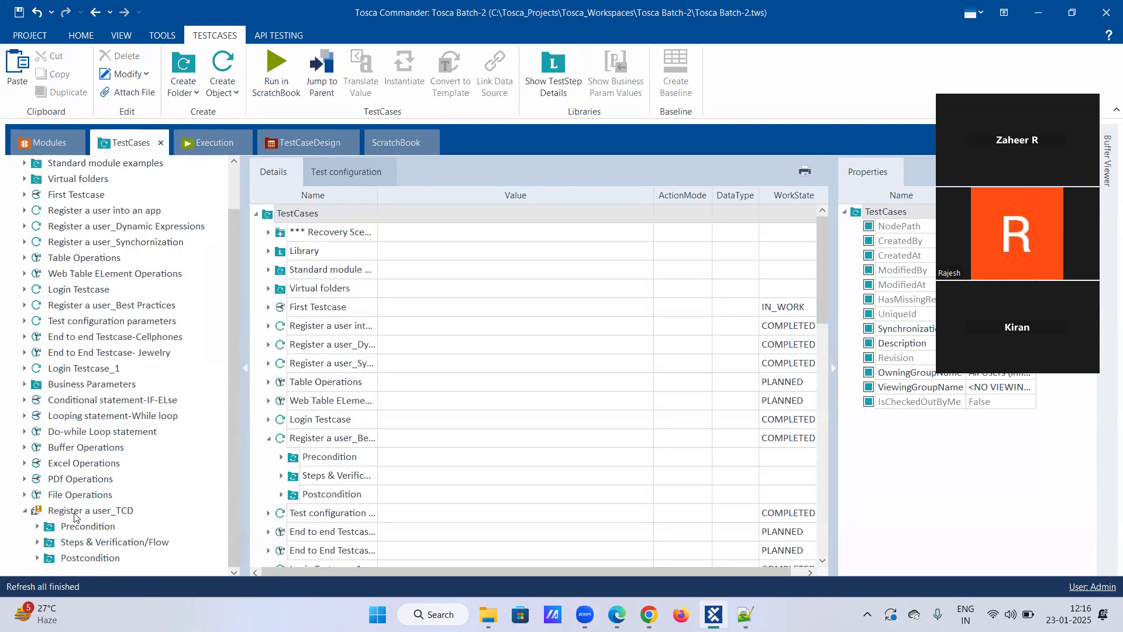
Run Check Template on Register a user_TCD, examine the listed test step values, and close the search results.
{"action": "right_click", "coordinate": [76, 514]}
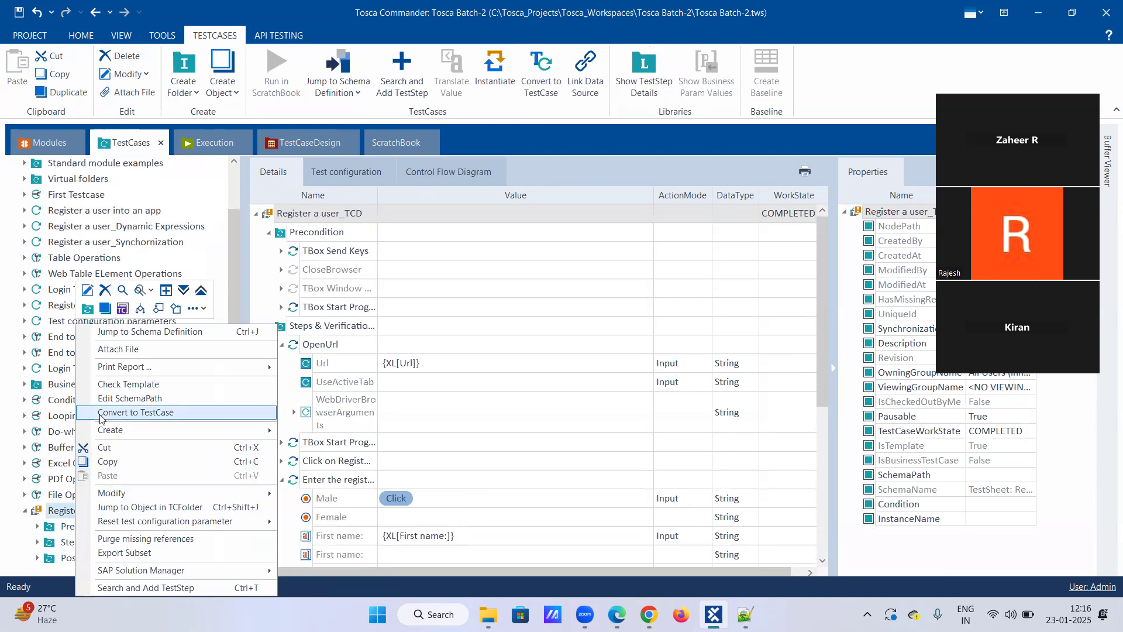
{"action": "left_click", "coordinate": [106, 384]}
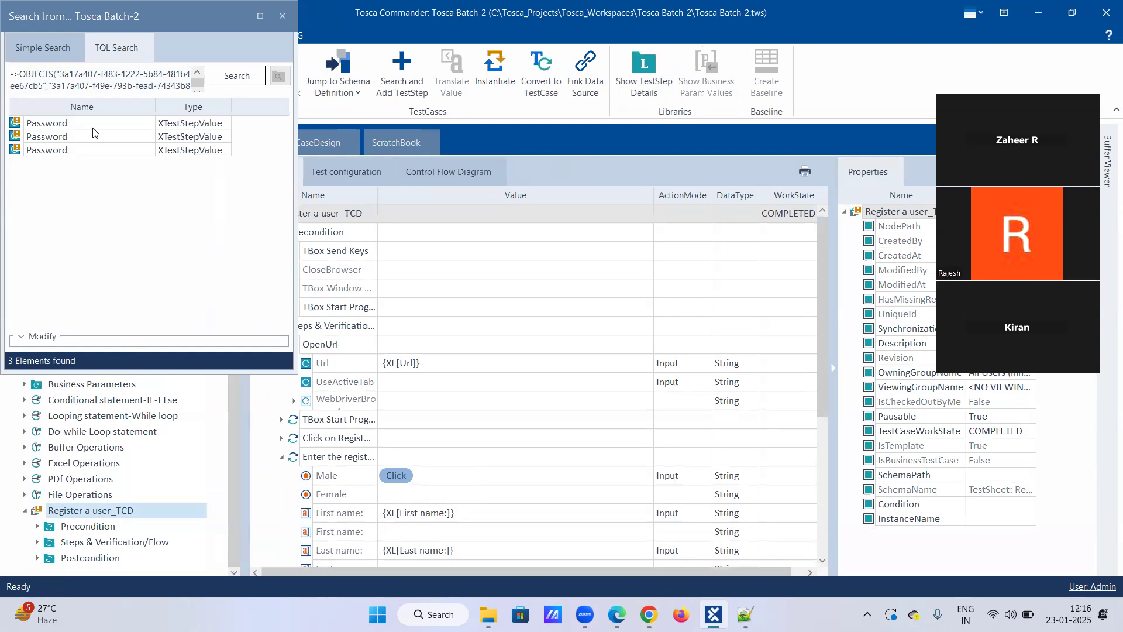
{"action": "left_click", "coordinate": [173, 125]}
{"action": "left_click", "coordinate": [174, 138]}
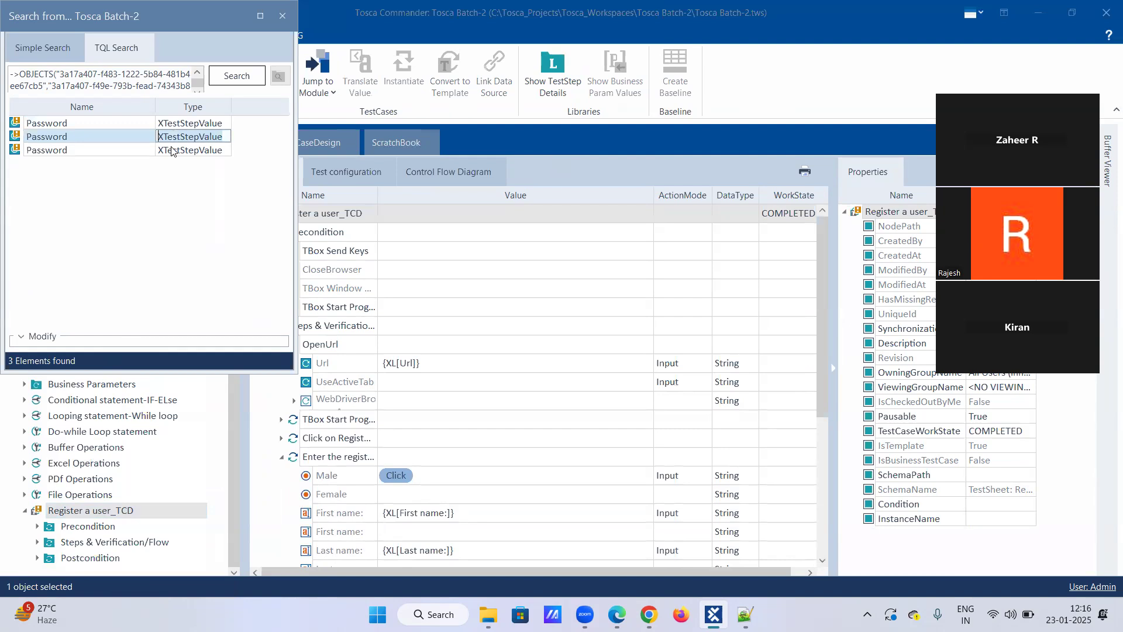
{"action": "left_click", "coordinate": [174, 151]}
{"action": "left_click", "coordinate": [13, 125]}
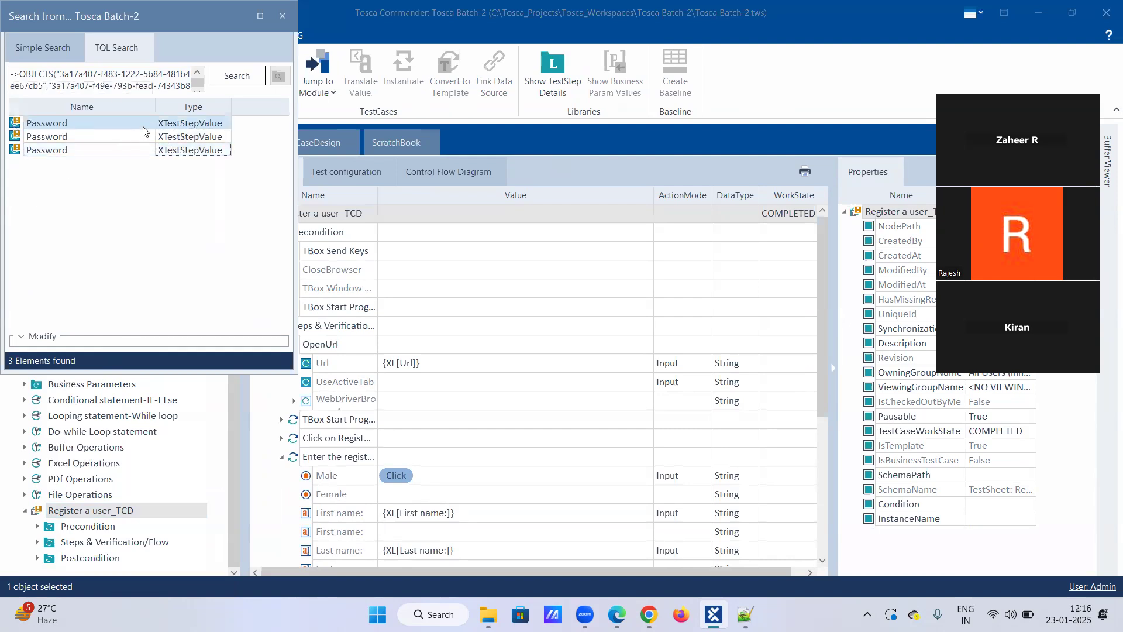
{"action": "left_click", "coordinate": [251, 78]}
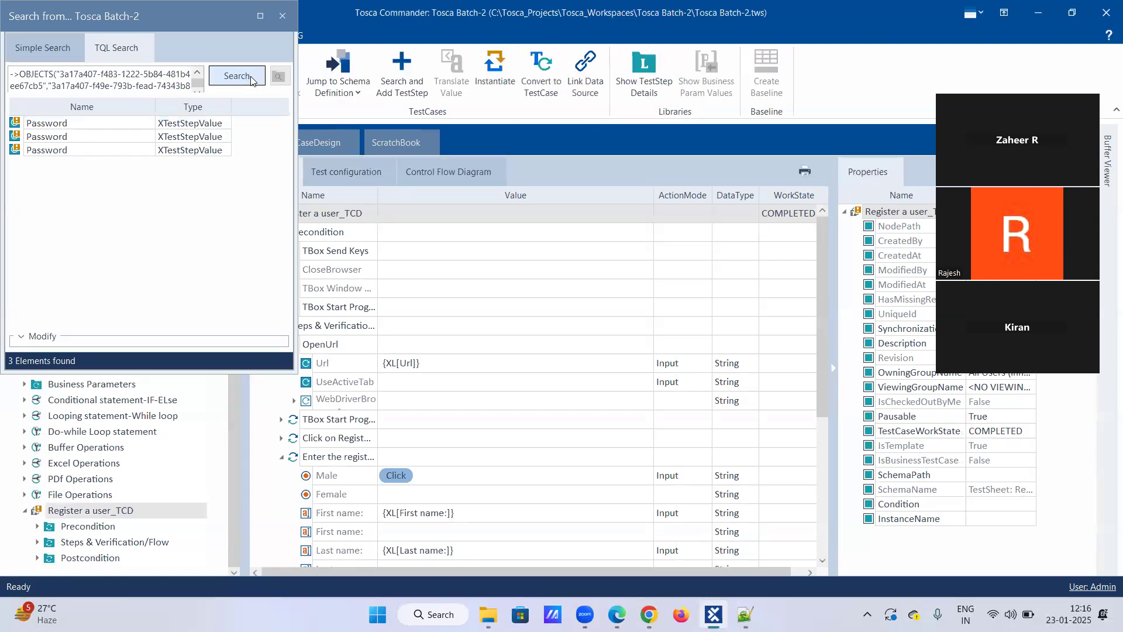
{"action": "left_click", "coordinate": [220, 136]}
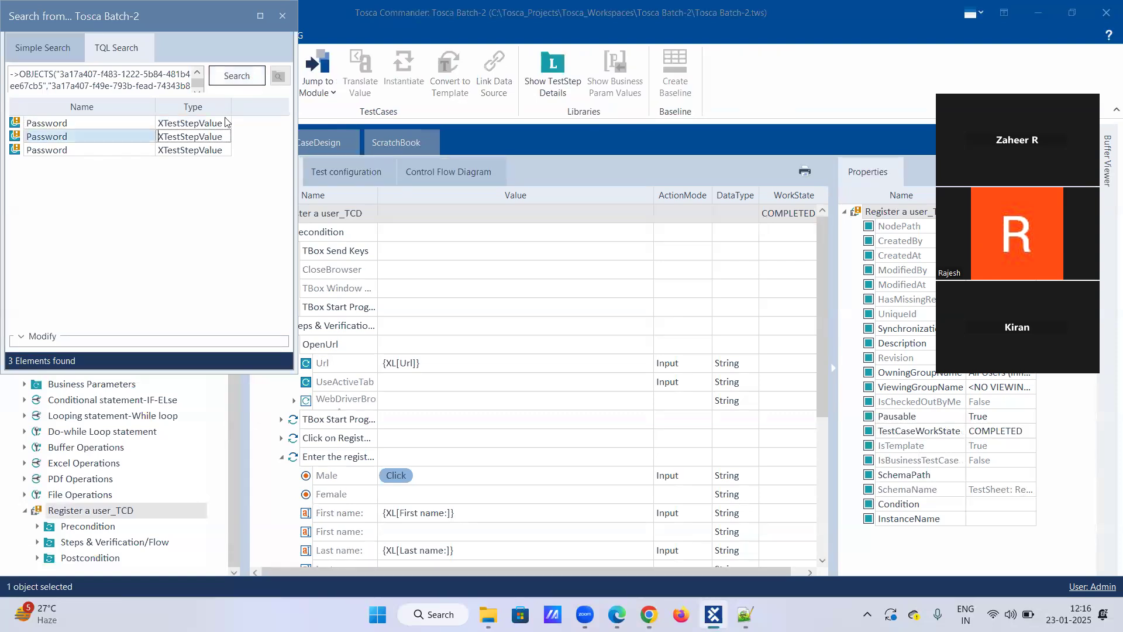
{"action": "left_click", "coordinate": [239, 81]}
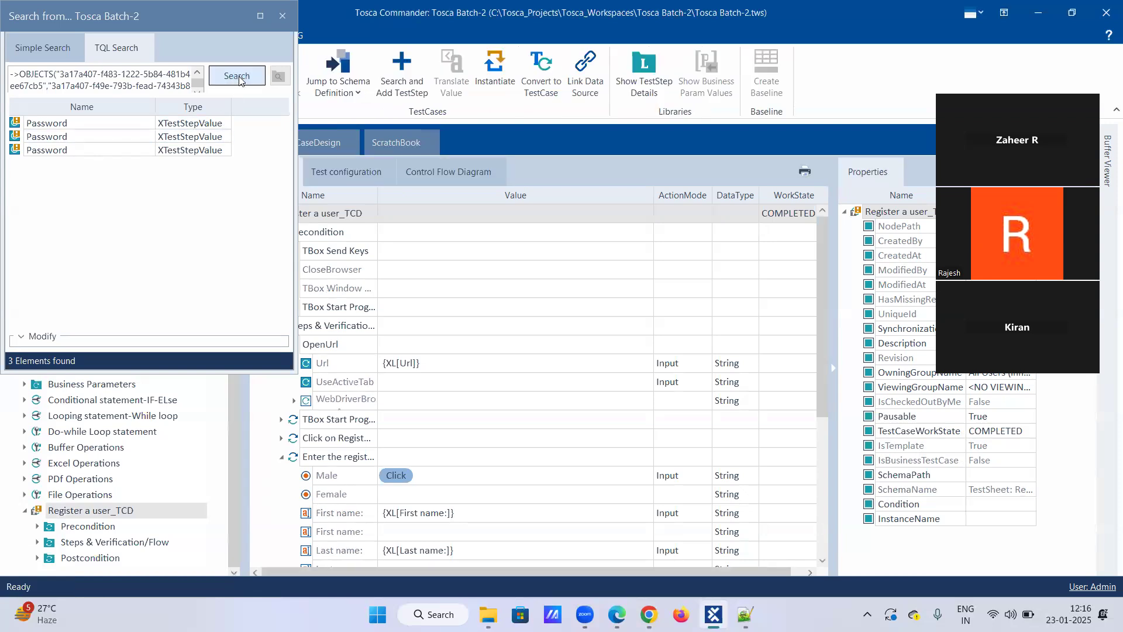
{"action": "left_click", "coordinate": [188, 151]}
{"action": "left_click", "coordinate": [236, 81]}
{"action": "left_click", "coordinate": [282, 19]}
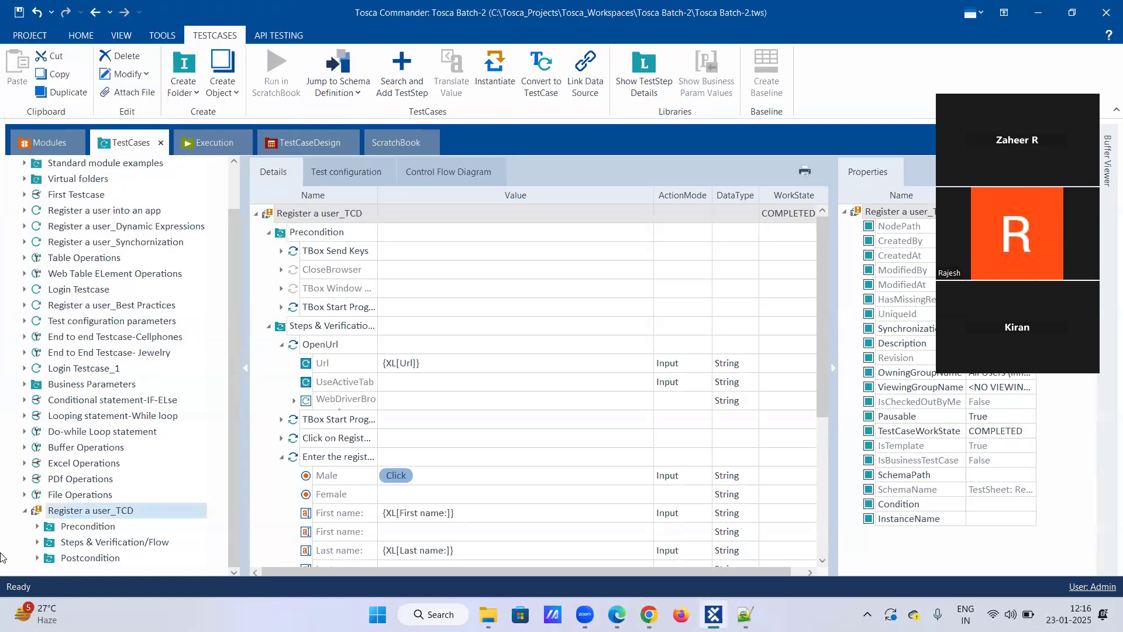
Convert the Register a user_TCD template back to a test case.
{"action": "right_click", "coordinate": [88, 507]}
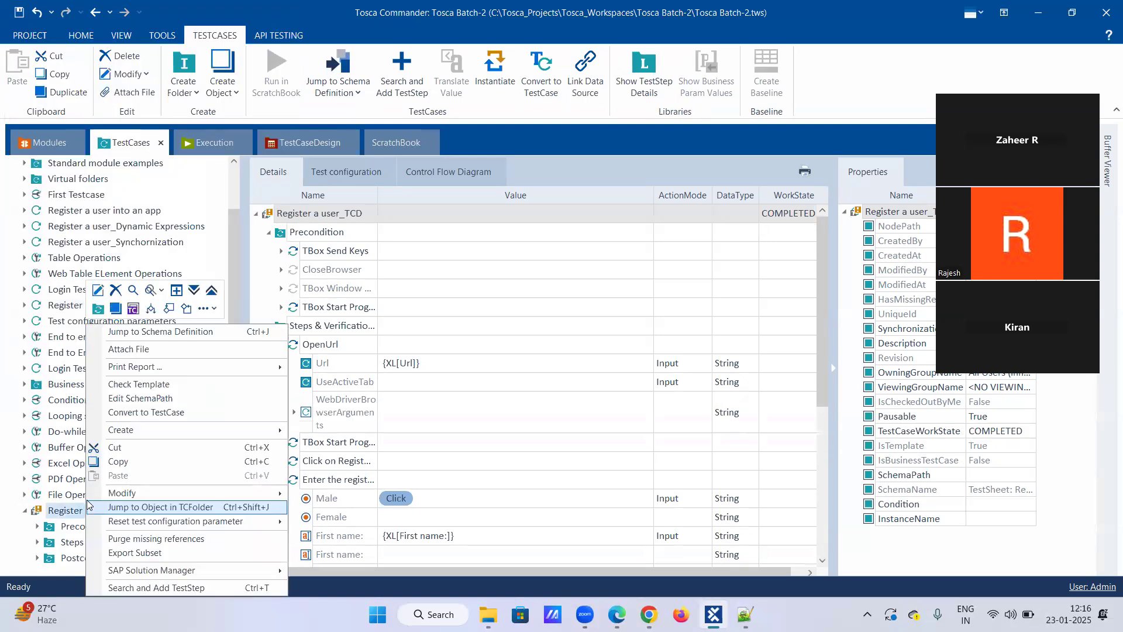
{"action": "left_click", "coordinate": [153, 416]}
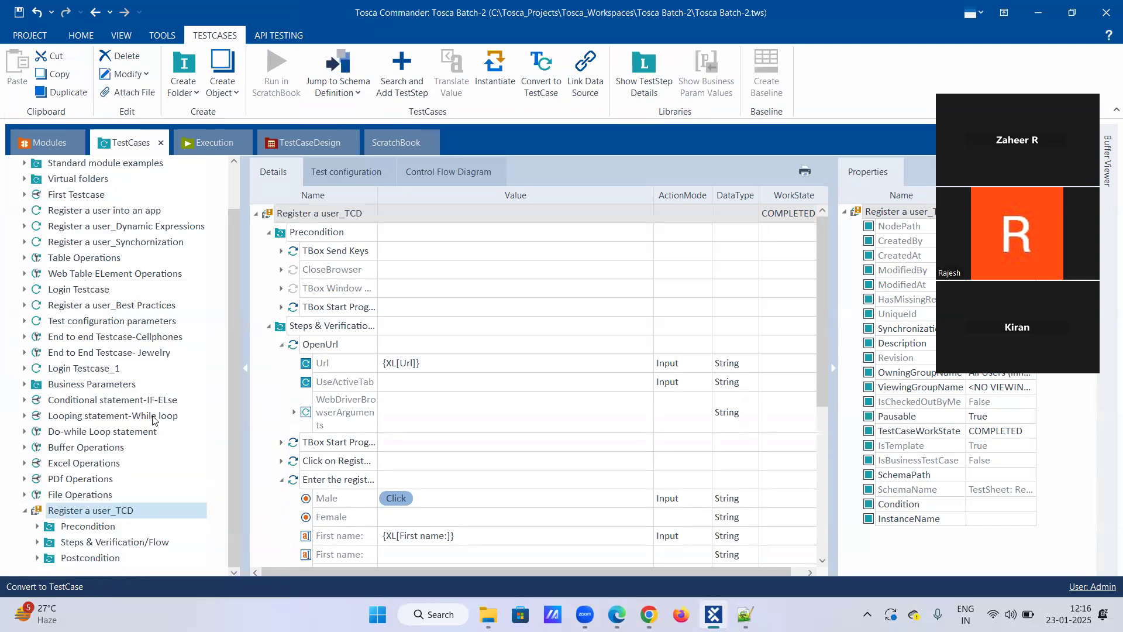
{"action": "left_click", "coordinate": [535, 348]}
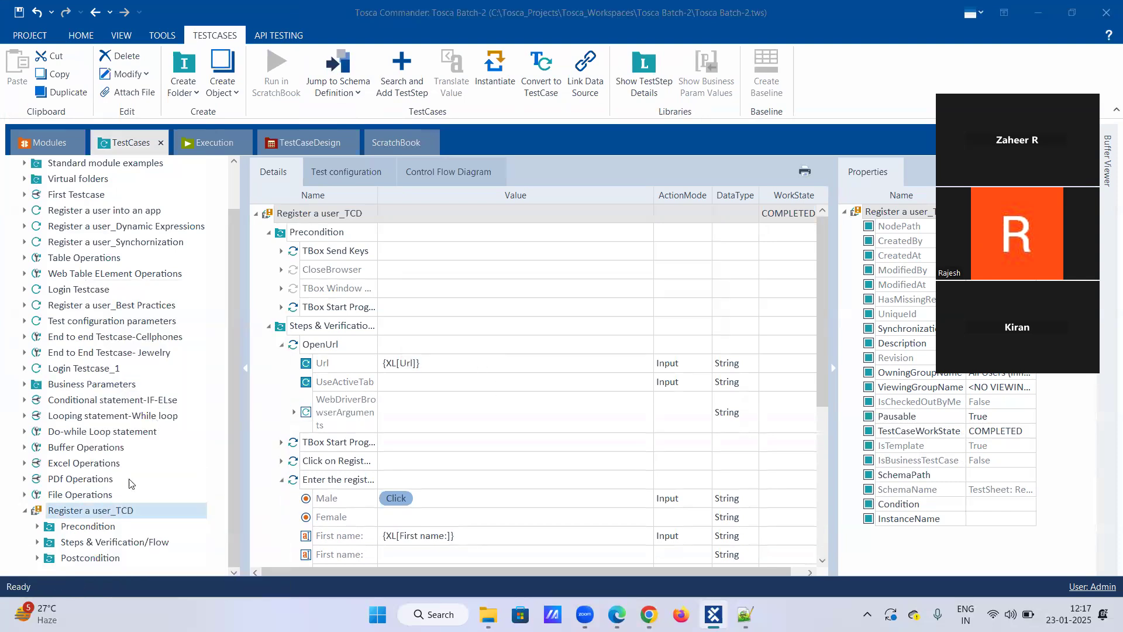
Convert Register a user_TCD to a template again and relink it to the Register a user test sheet.
{"action": "right_click", "coordinate": [97, 512]}
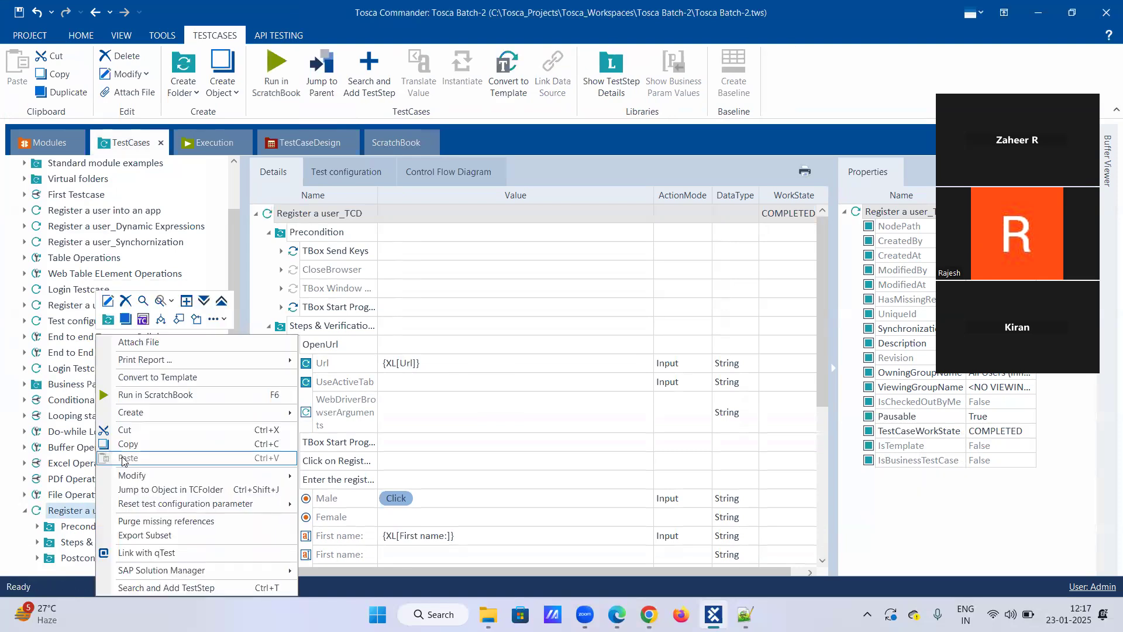
{"action": "left_click", "coordinate": [154, 378]}
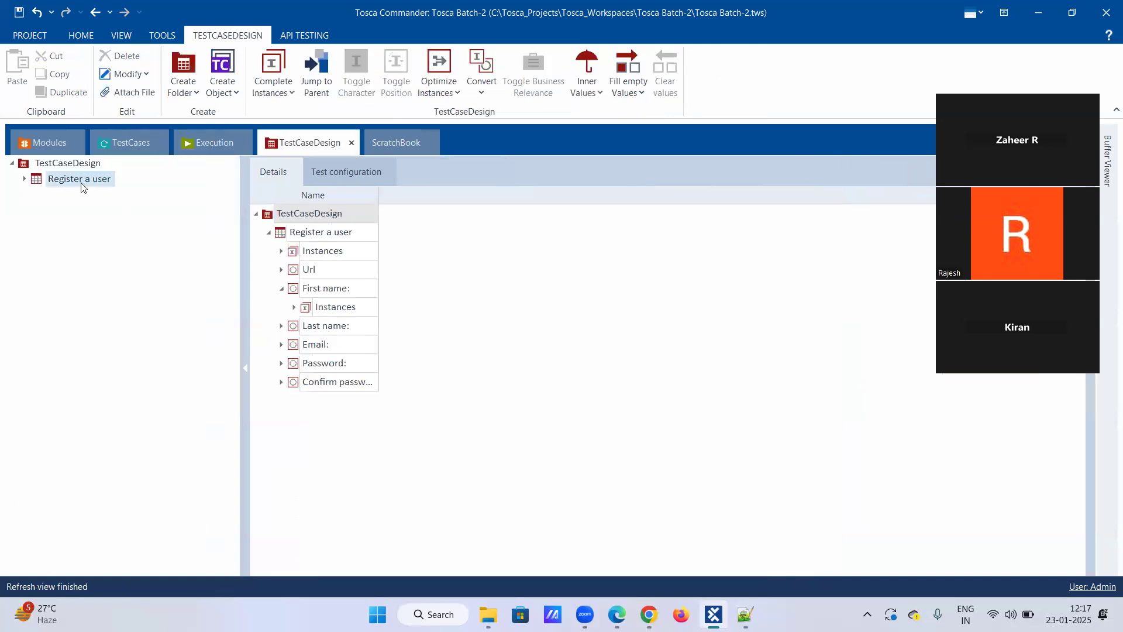
{"action": "left_click_drag", "start_coordinate": [83, 180], "coordinate": [73, 515]}
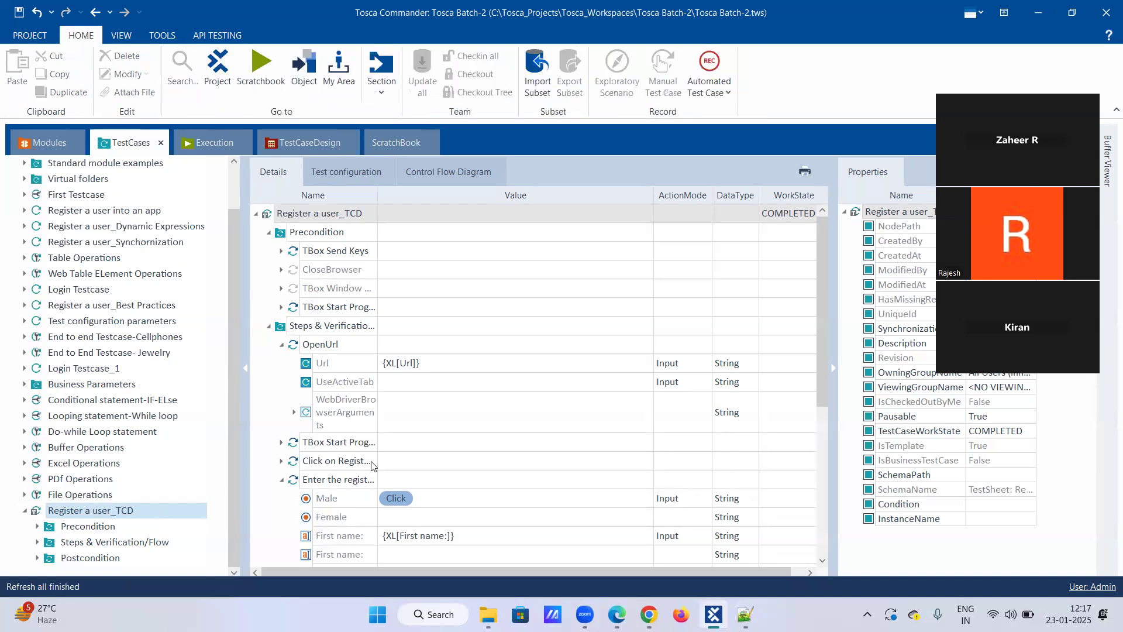
{"action": "scroll", "coordinate": [375, 465], "scroll_direction": "down", "scroll_amount": 5}
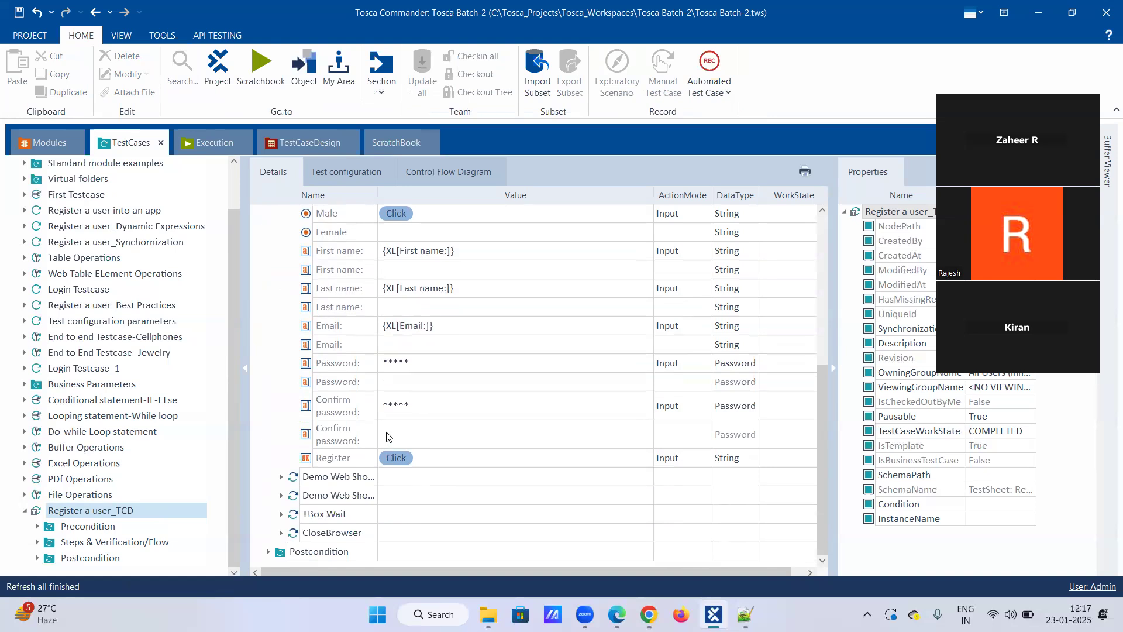
{"action": "scroll", "coordinate": [387, 427], "scroll_direction": "up", "scroll_amount": 3}
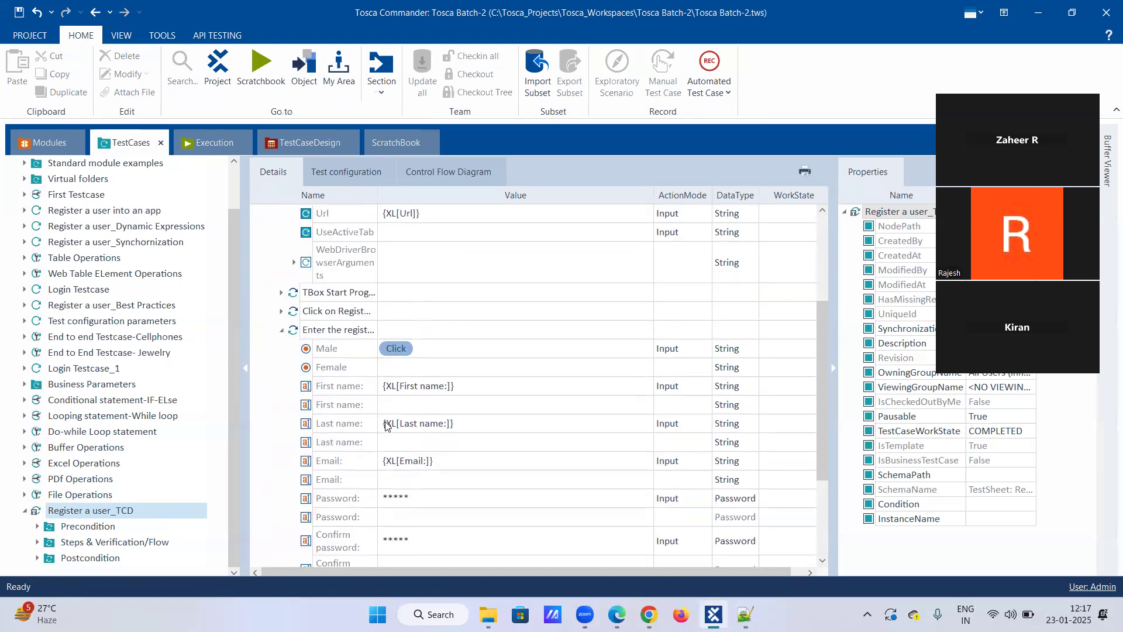
{"action": "scroll", "coordinate": [386, 427], "scroll_direction": "down", "scroll_amount": 3}
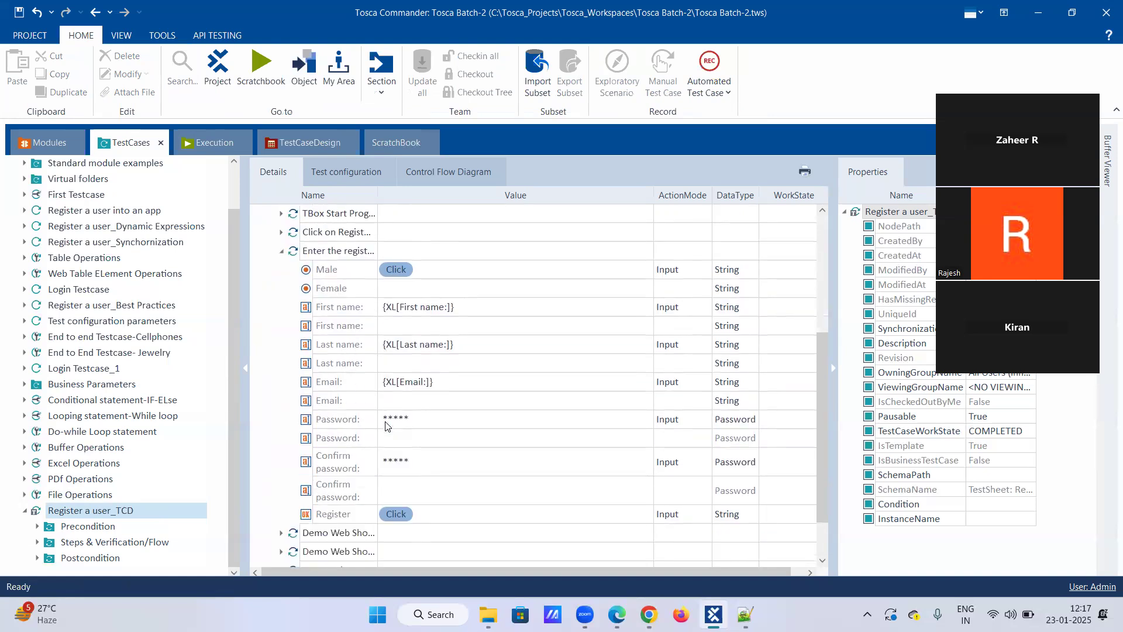
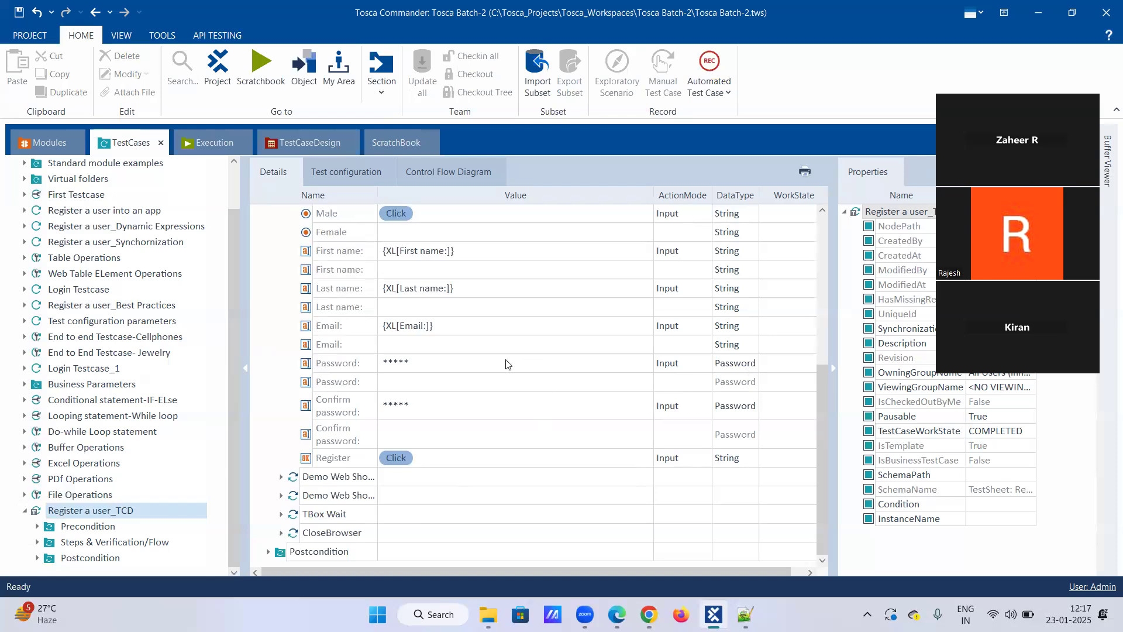
Change the data type of the Password and Confirm password test step values to String.
{"action": "left_click", "coordinate": [744, 367]}
{"action": "left_click", "coordinate": [753, 364]}
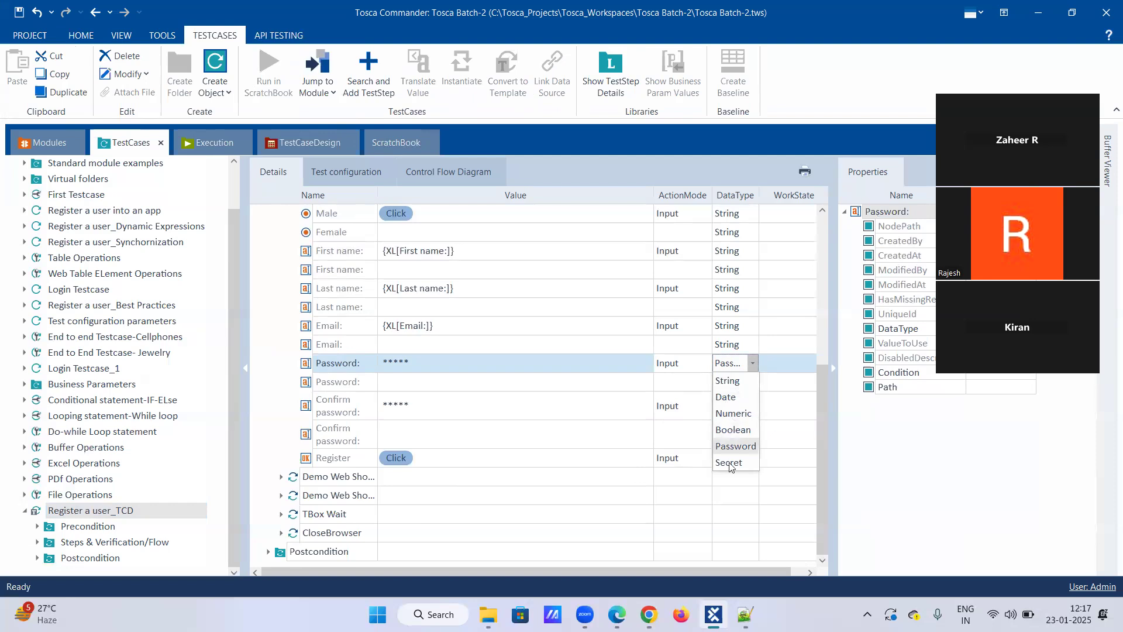
{"action": "left_click", "coordinate": [729, 381]}
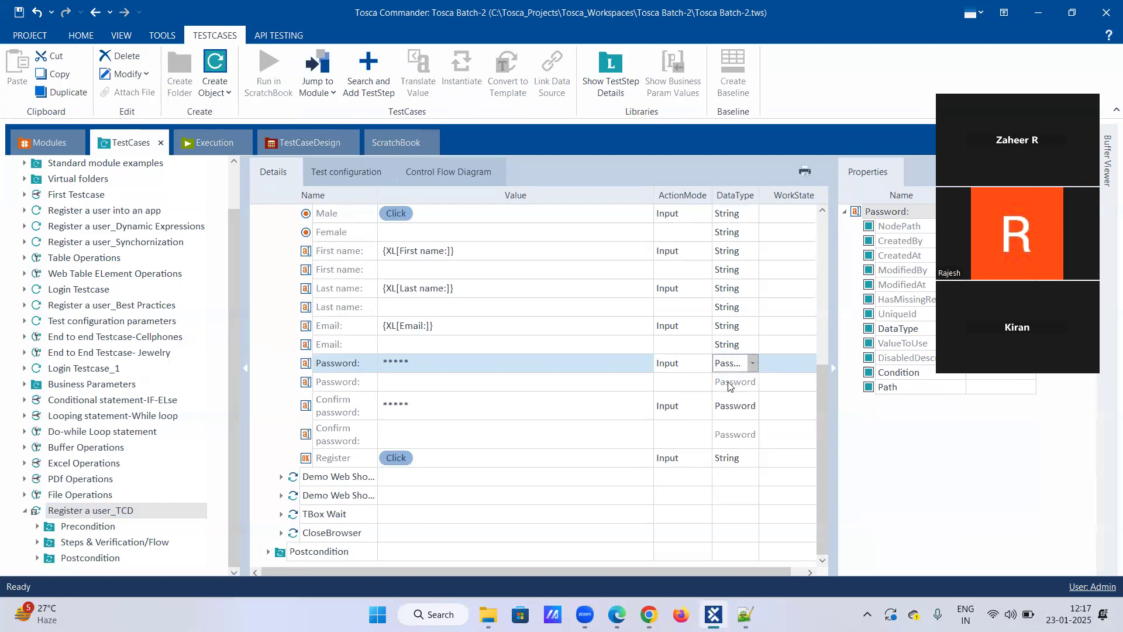
{"action": "left_click", "coordinate": [751, 407]}
{"action": "left_click", "coordinate": [745, 423]}
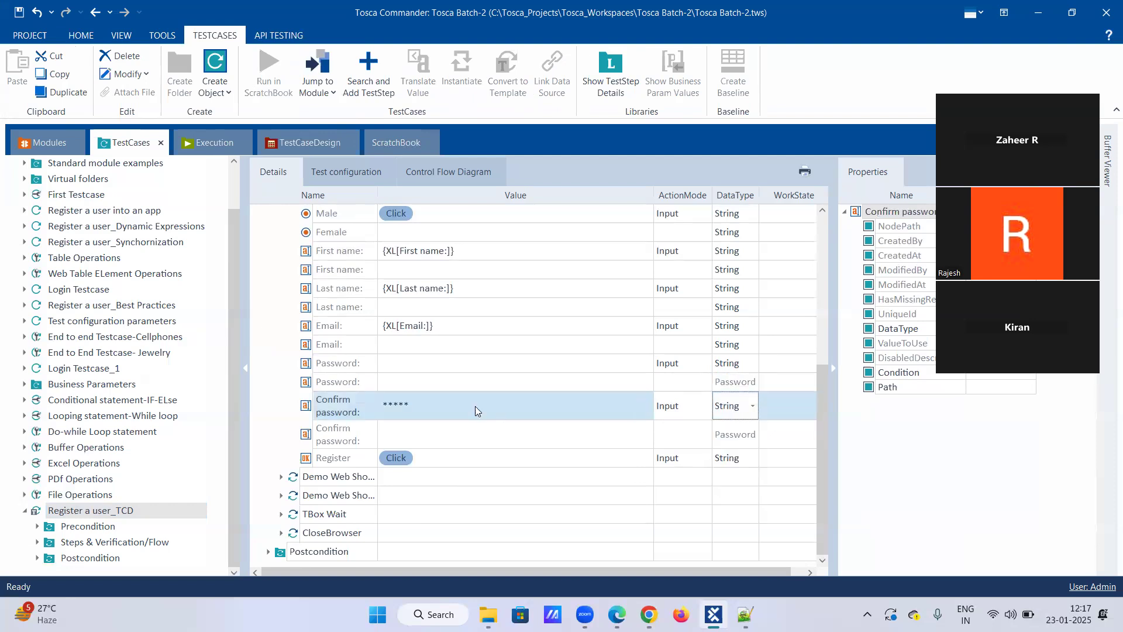
Link the Password test step value to the Password: attribute of the Register a user test sheet as {XL[Password:]}.
{"action": "left_click", "coordinate": [449, 363]}
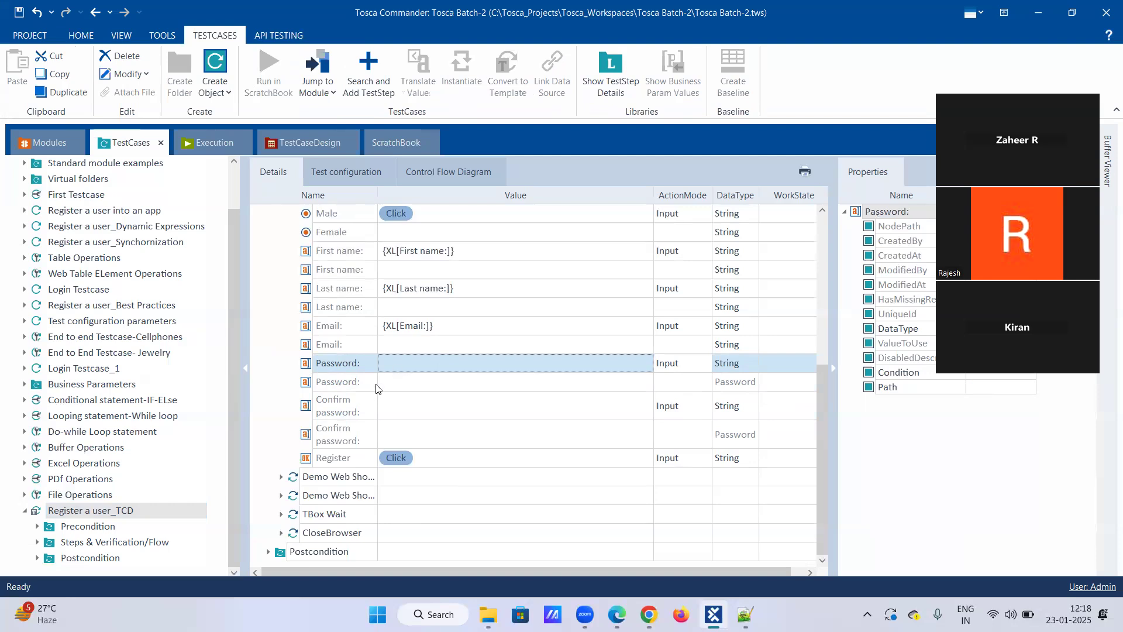
{"action": "left_click", "coordinate": [273, 146]}
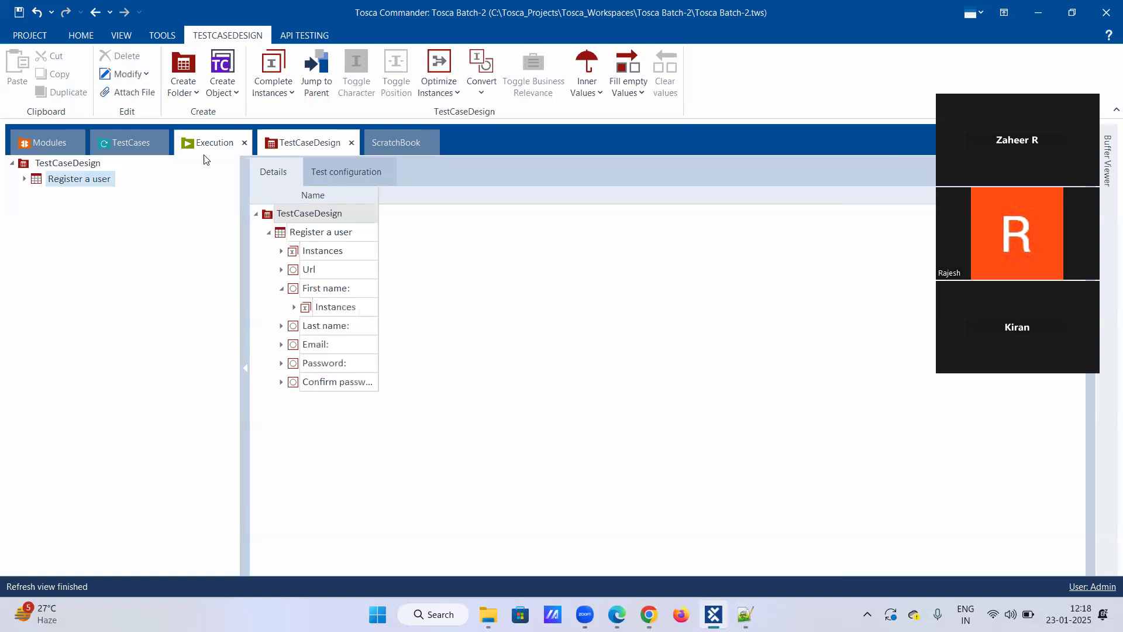
{"action": "double_click", "coordinate": [33, 181]}
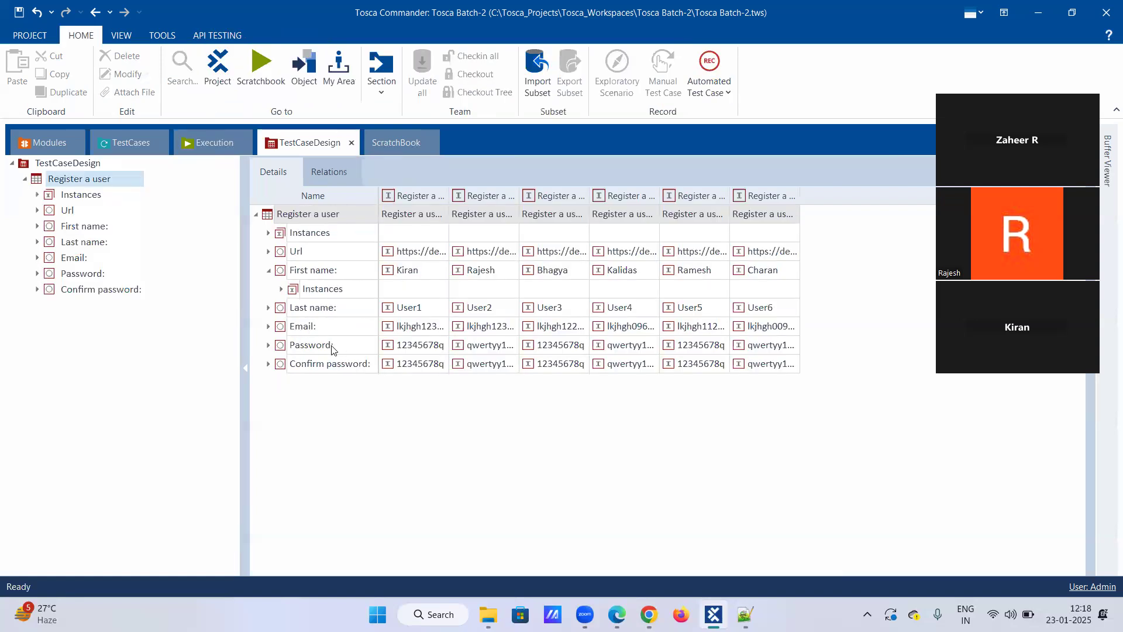
{"action": "left_click_drag", "start_coordinate": [331, 349], "coordinate": [408, 367]}
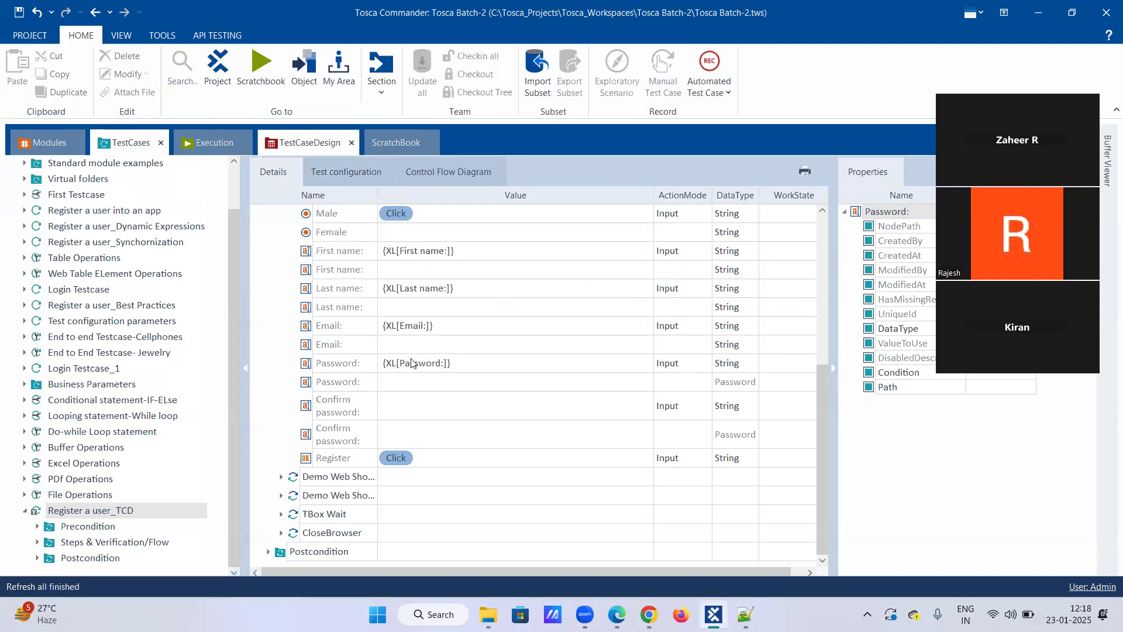
Enter the empty test sheet reference {XL[]} as the value of the Confirm password test step.
{"action": "left_click", "coordinate": [404, 426]}
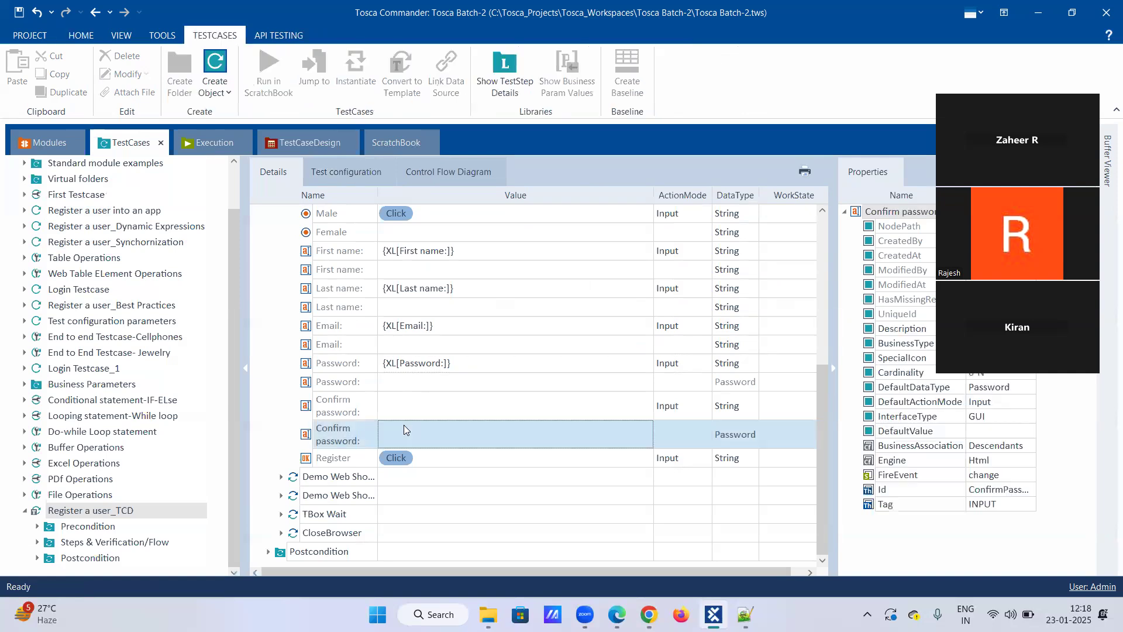
{"action": "left_click", "coordinate": [410, 407]}
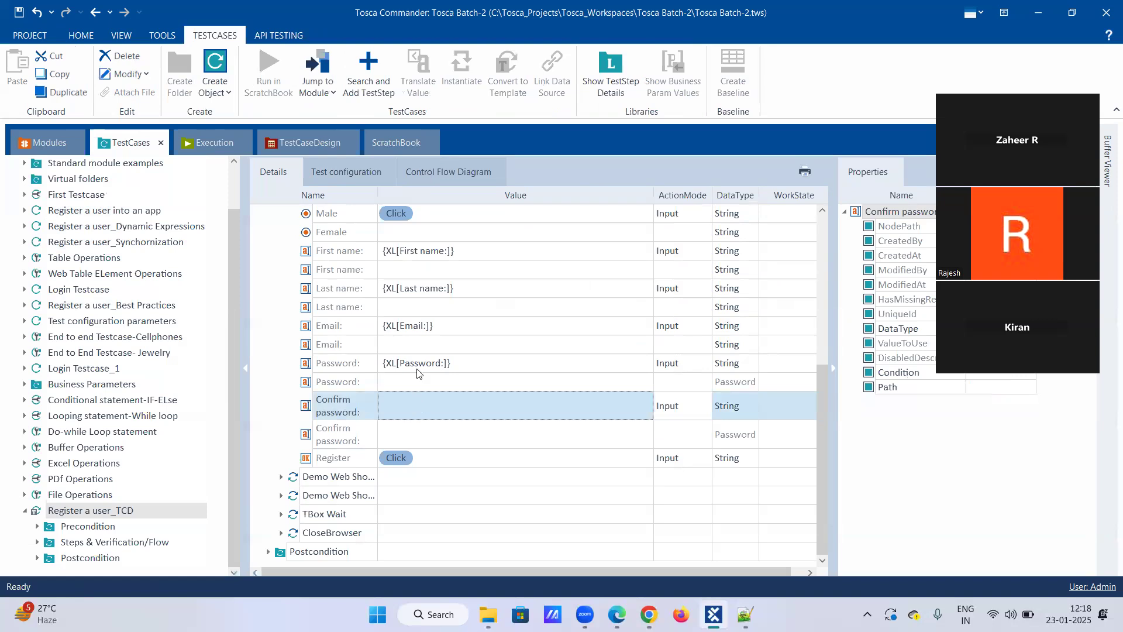
{"action": "type", "text": "{"}
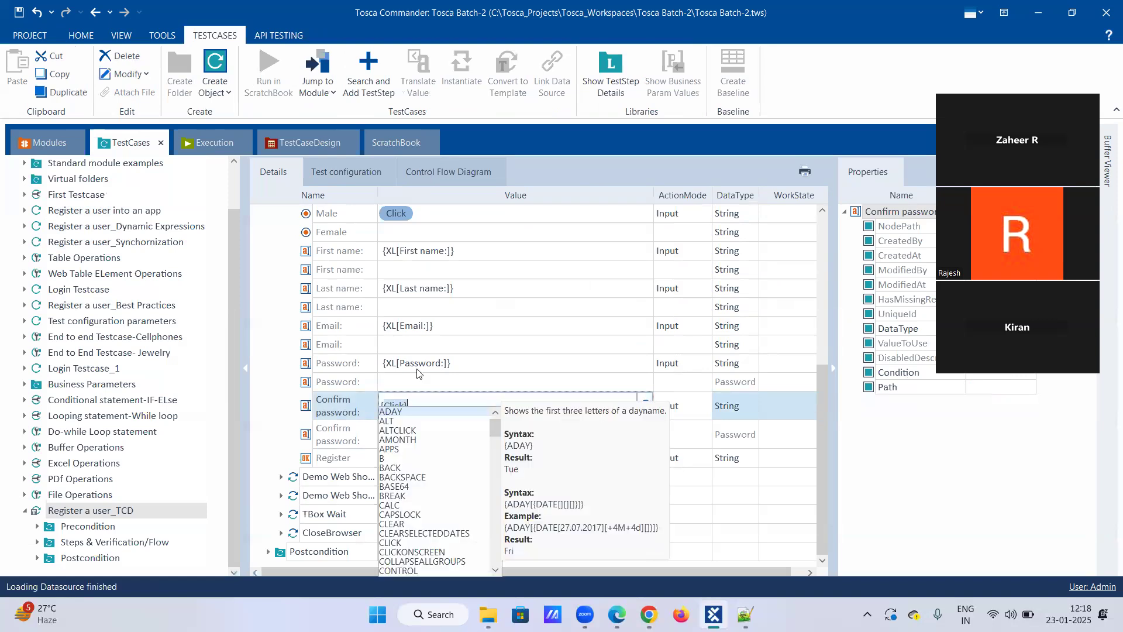
{"action": "type", "text": "xl[]"}
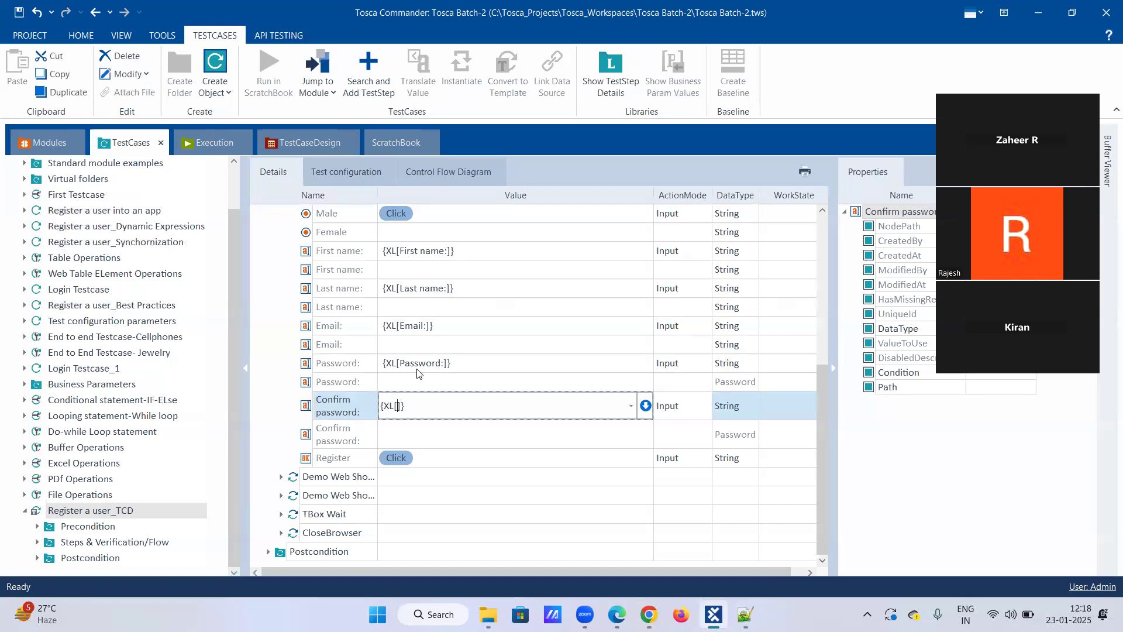
Copy the Confirm password: attribute name from the test sheet and complete the reference as {XL[Confirm password:]}.
{"action": "left_click", "coordinate": [293, 143]}
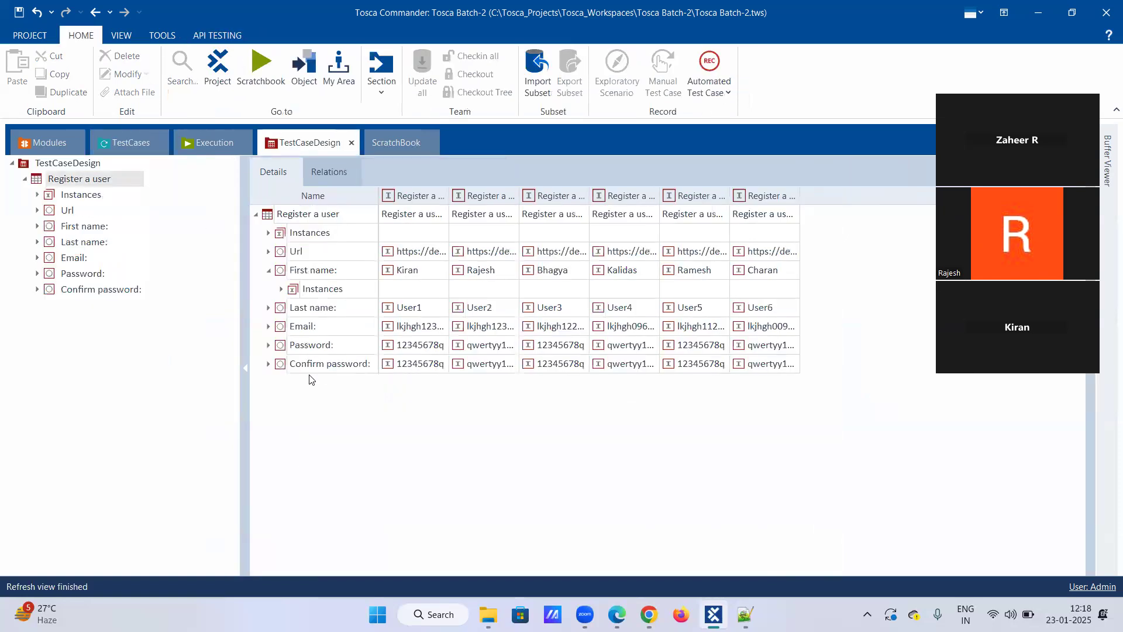
{"action": "left_click", "coordinate": [373, 371]}
{"action": "left_click", "coordinate": [371, 362]}
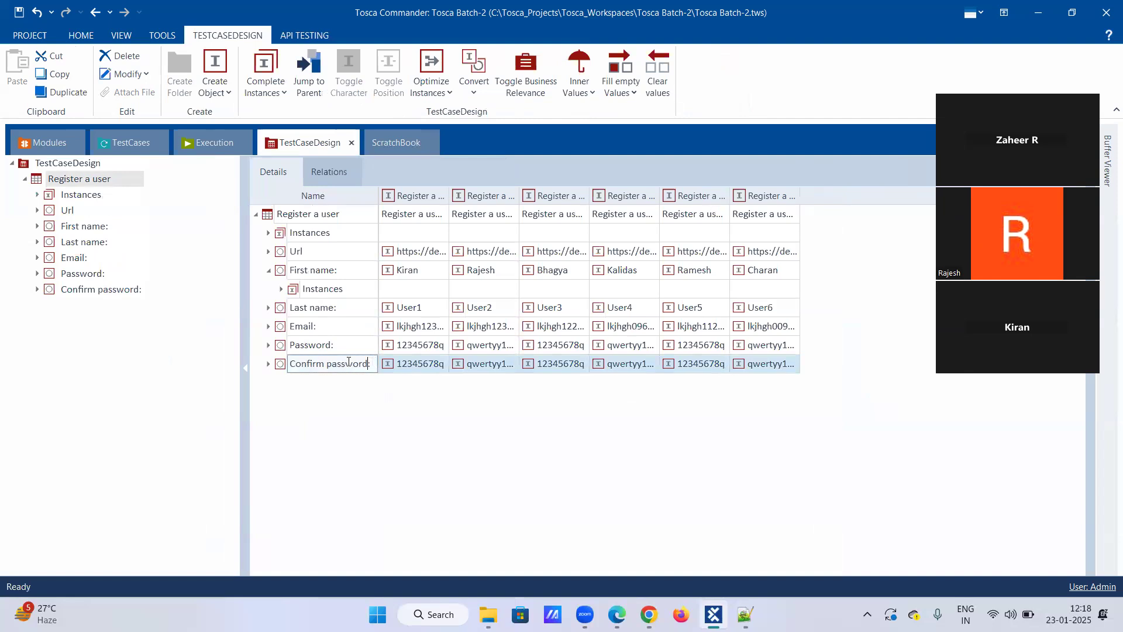
{"action": "left_click_drag", "start_coordinate": [350, 361], "coordinate": [259, 367]}
{"action": "key", "text": "ctrl+c"}
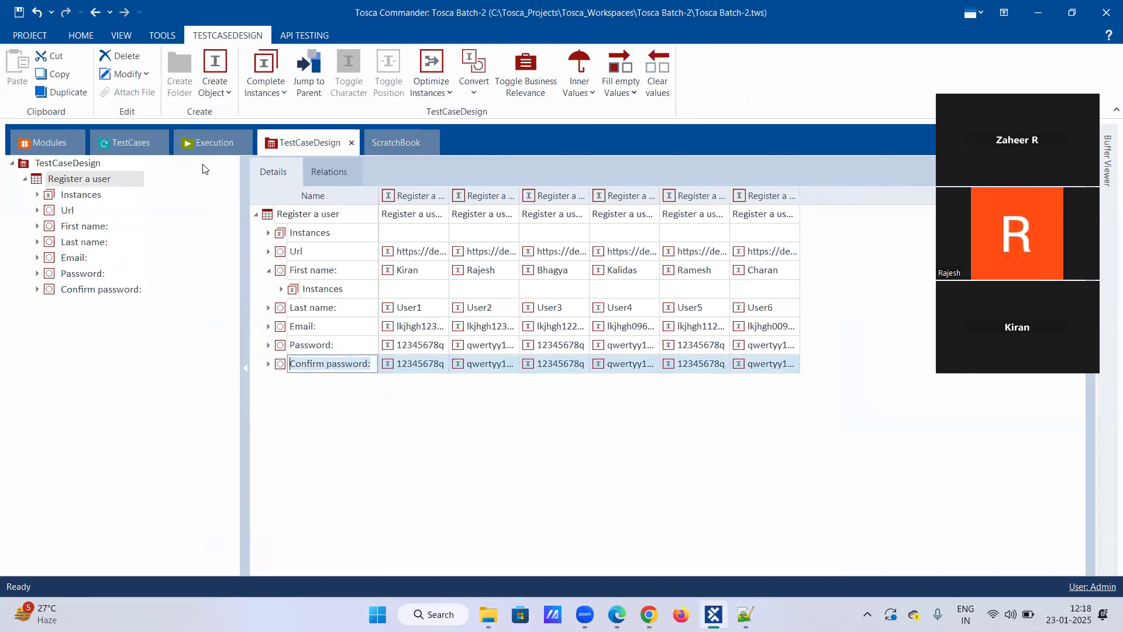
{"action": "left_click", "coordinate": [124, 148]}
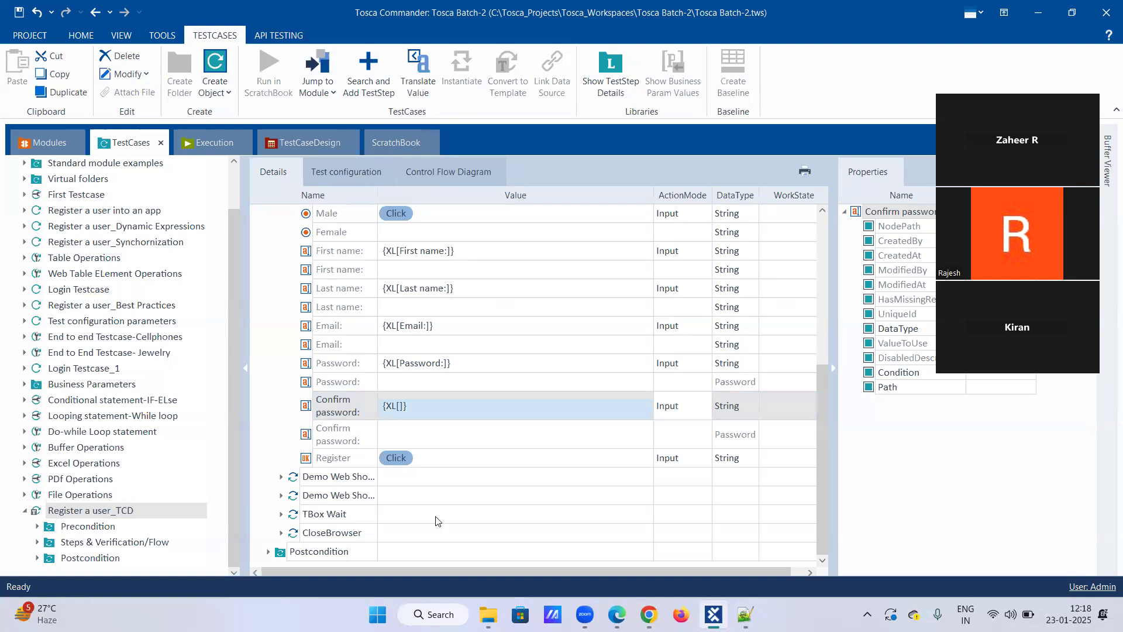
{"action": "left_click", "coordinate": [400, 406]}
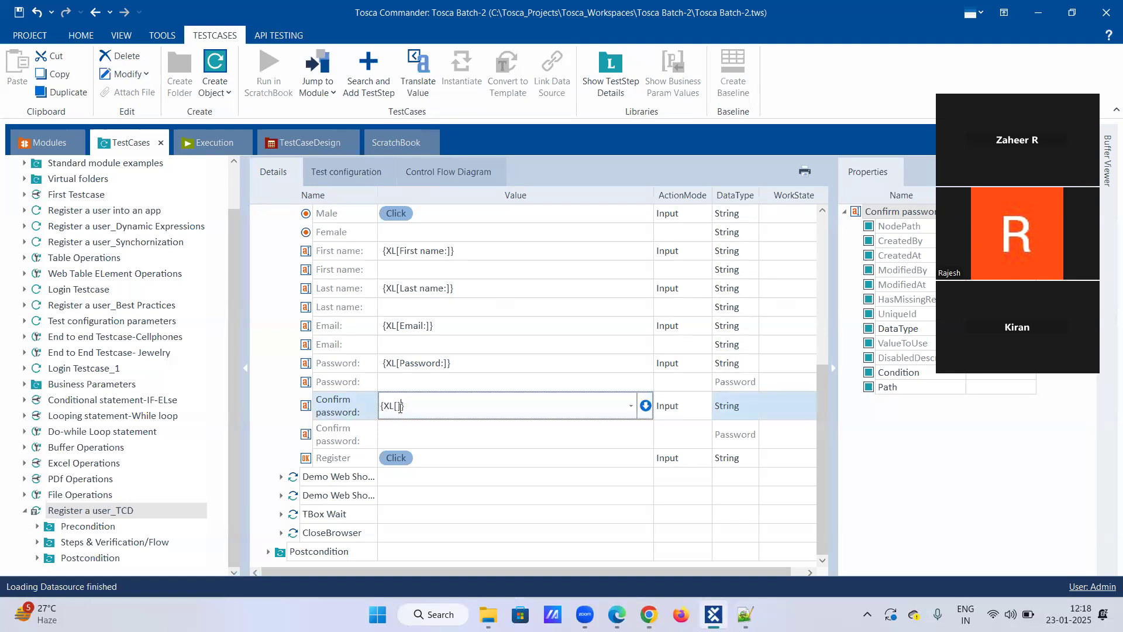
{"action": "key", "text": "ctrl+v"}
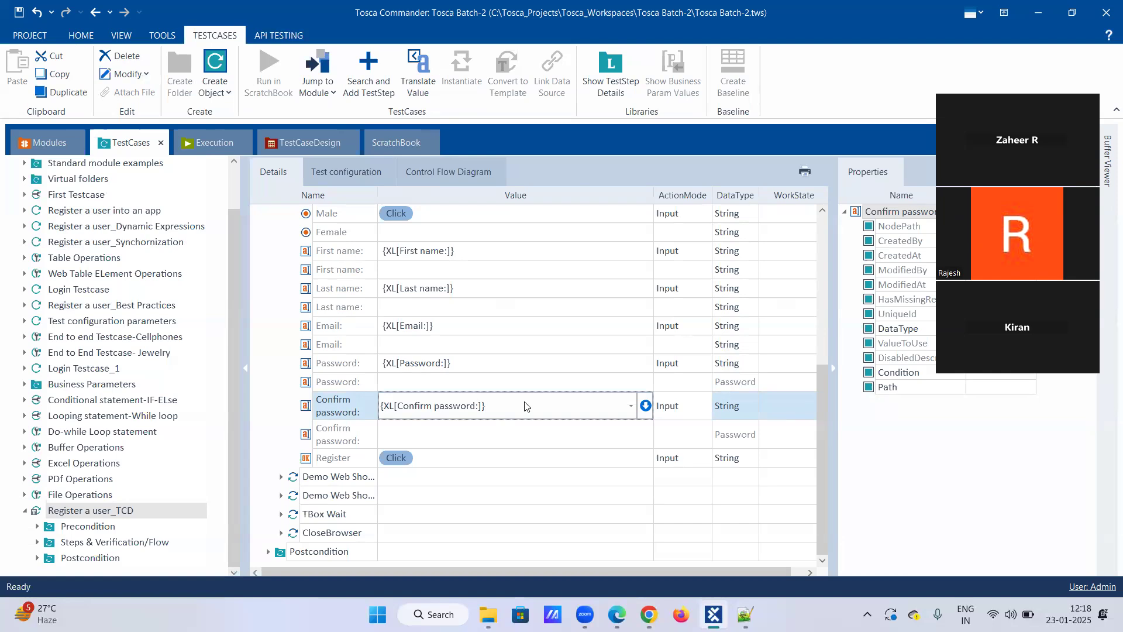
{"action": "key", "text": "Return"}
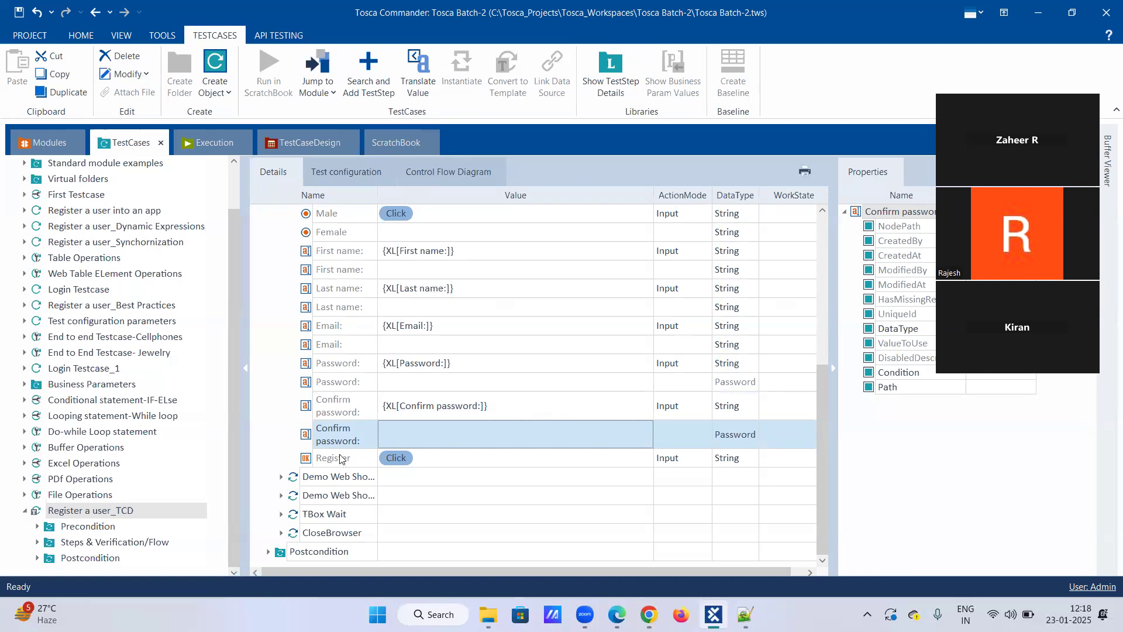
Create a TemplateInstance for Register a user_TCD and try to instantiate its test cases.
{"action": "right_click", "coordinate": [88, 513]}
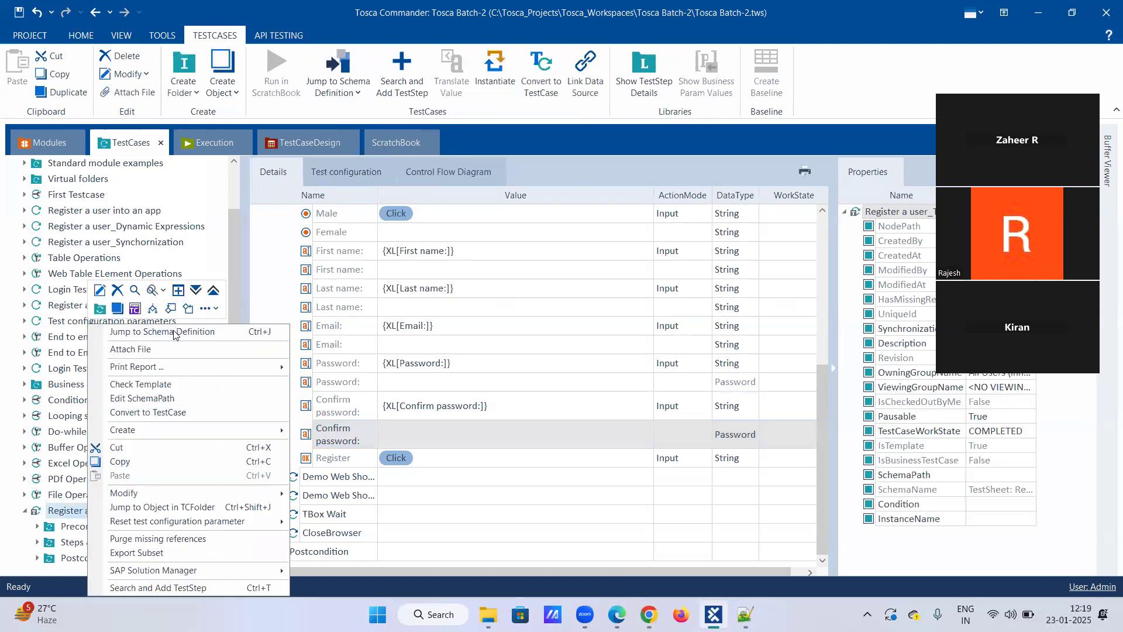
{"action": "left_click", "coordinate": [210, 308]}
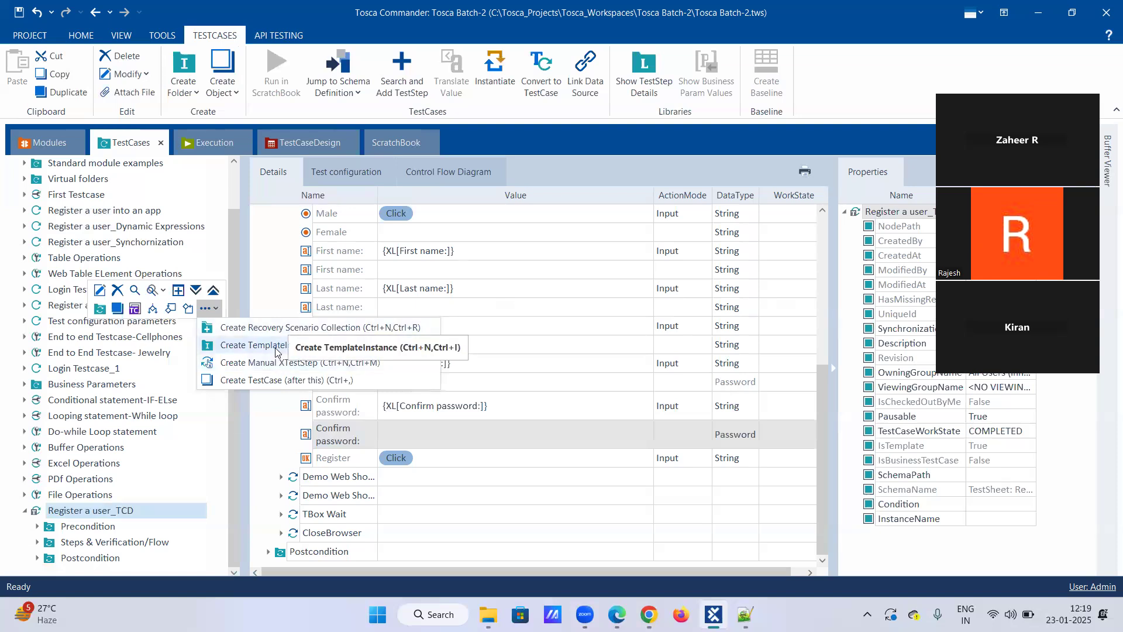
{"action": "left_click", "coordinate": [276, 351]}
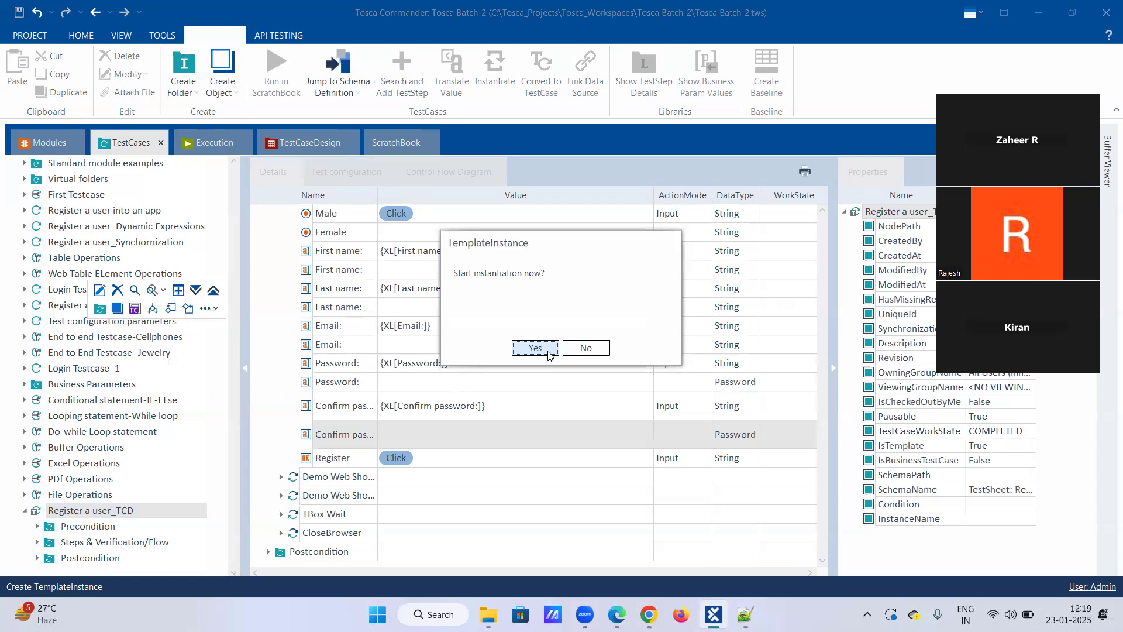
{"action": "left_click", "coordinate": [549, 353]}
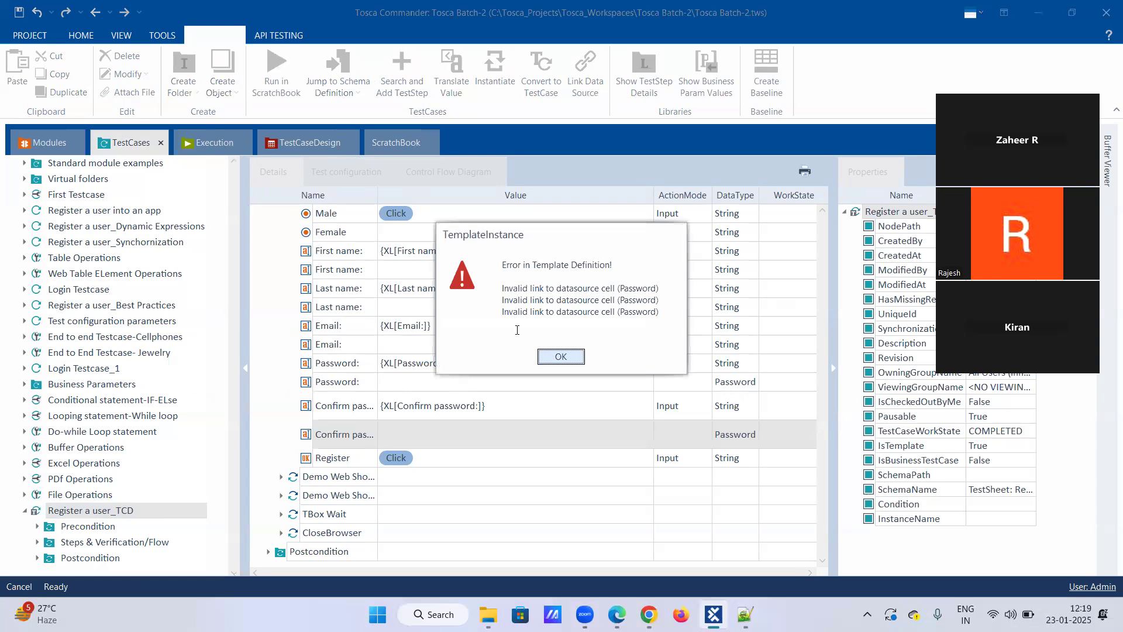
{"action": "left_click", "coordinate": [562, 357]}
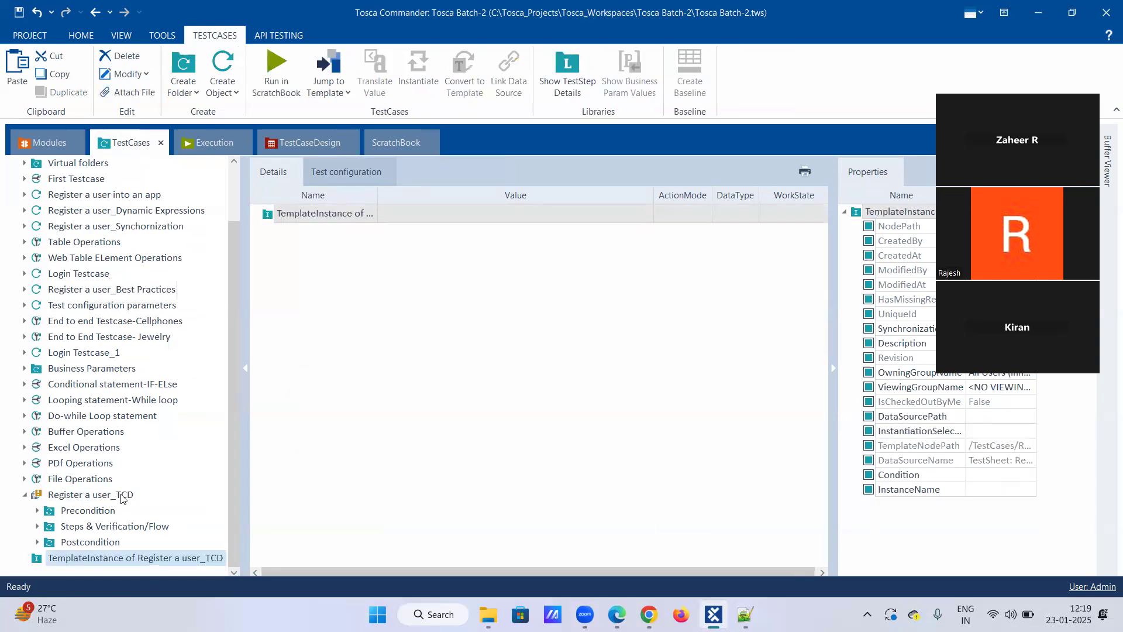
Run Check Template on Register a user_TCD, examine the reported Password test step values against the template, and close the search results.
{"action": "left_click", "coordinate": [25, 495]}
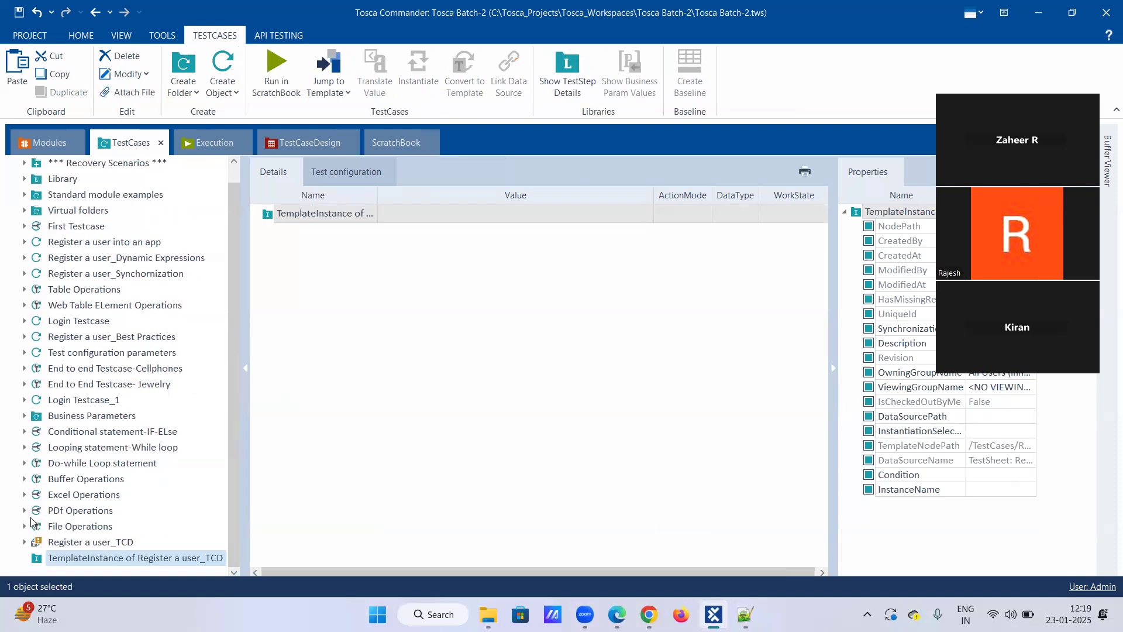
{"action": "left_click", "coordinate": [25, 542]}
{"action": "right_click", "coordinate": [63, 544]}
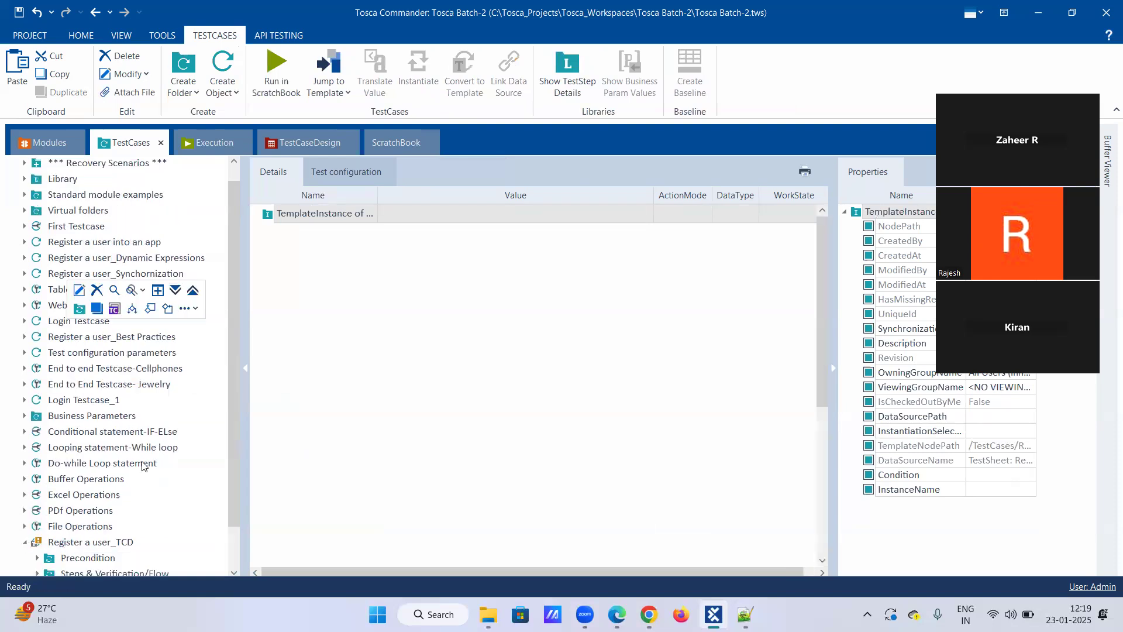
{"action": "left_click", "coordinate": [155, 383]}
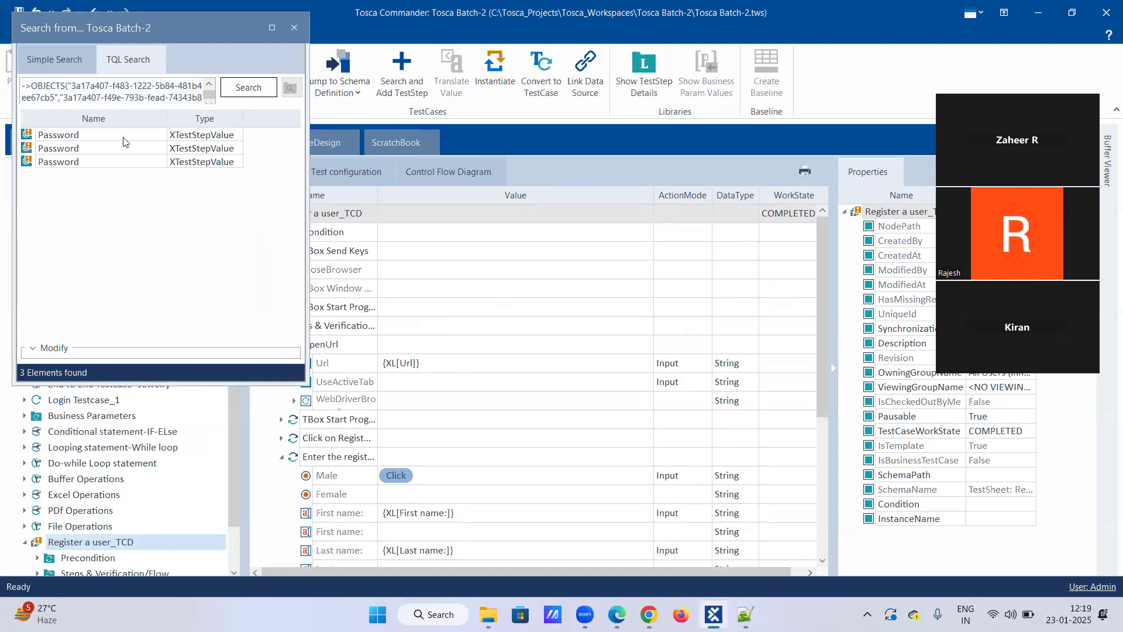
{"action": "left_click", "coordinate": [205, 137]}
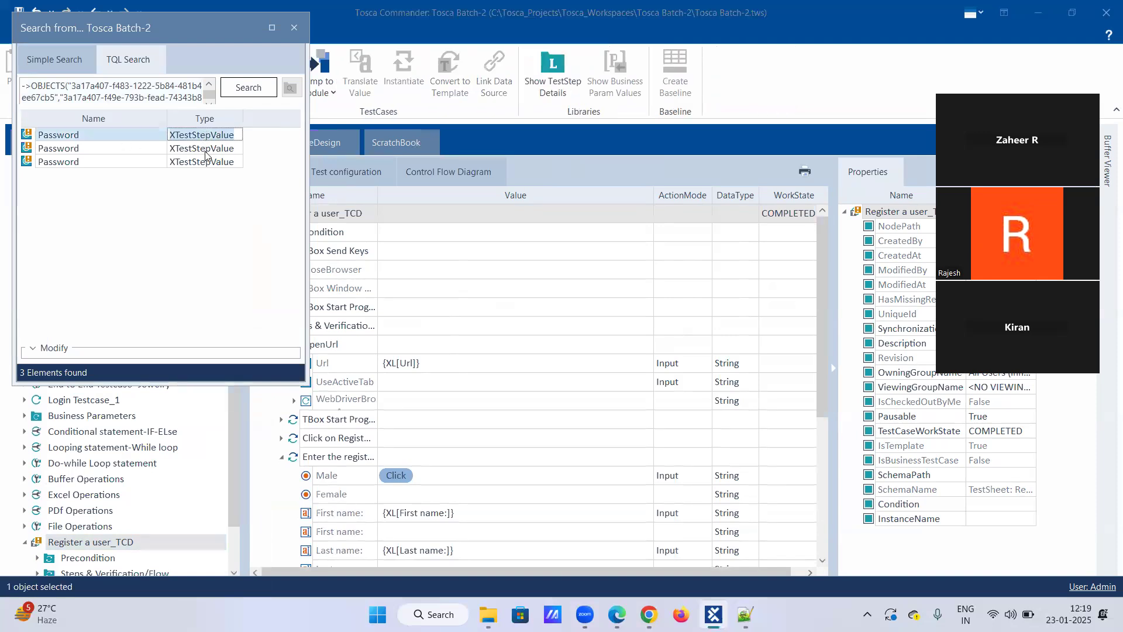
{"action": "left_click", "coordinate": [247, 89]}
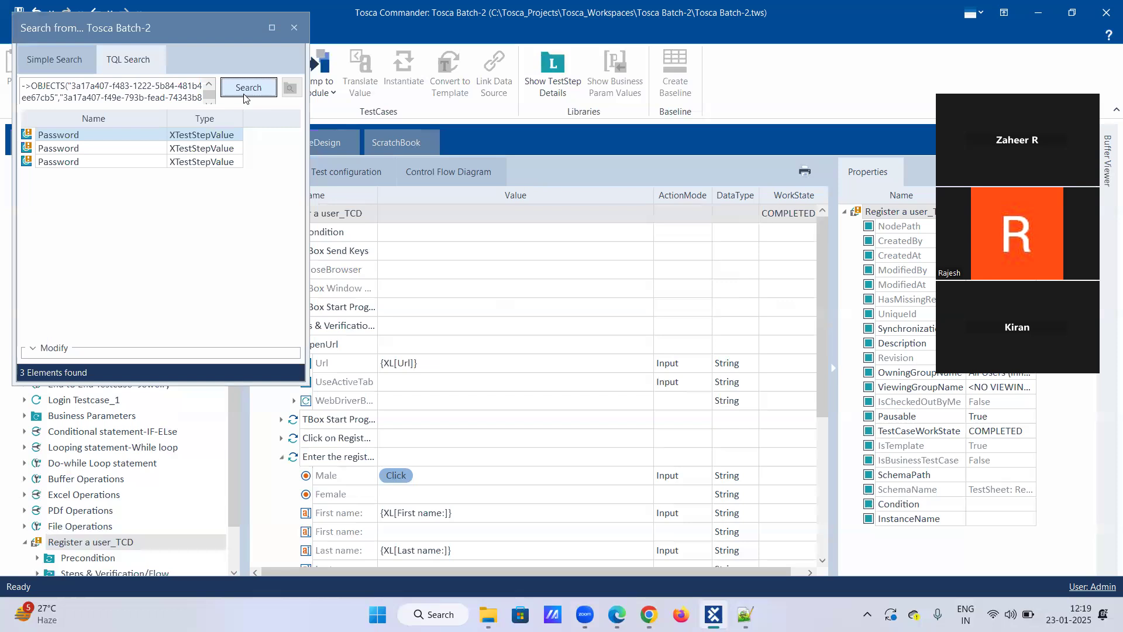
{"action": "scroll", "coordinate": [433, 294], "scroll_direction": "down", "scroll_amount": 4}
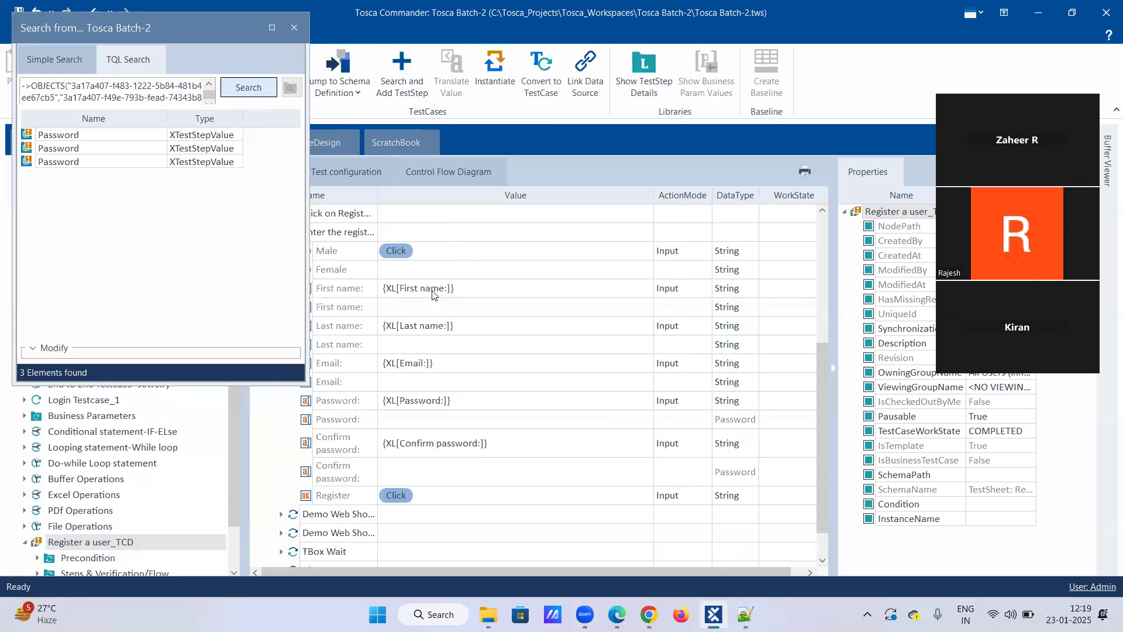
{"action": "left_click", "coordinate": [184, 149]}
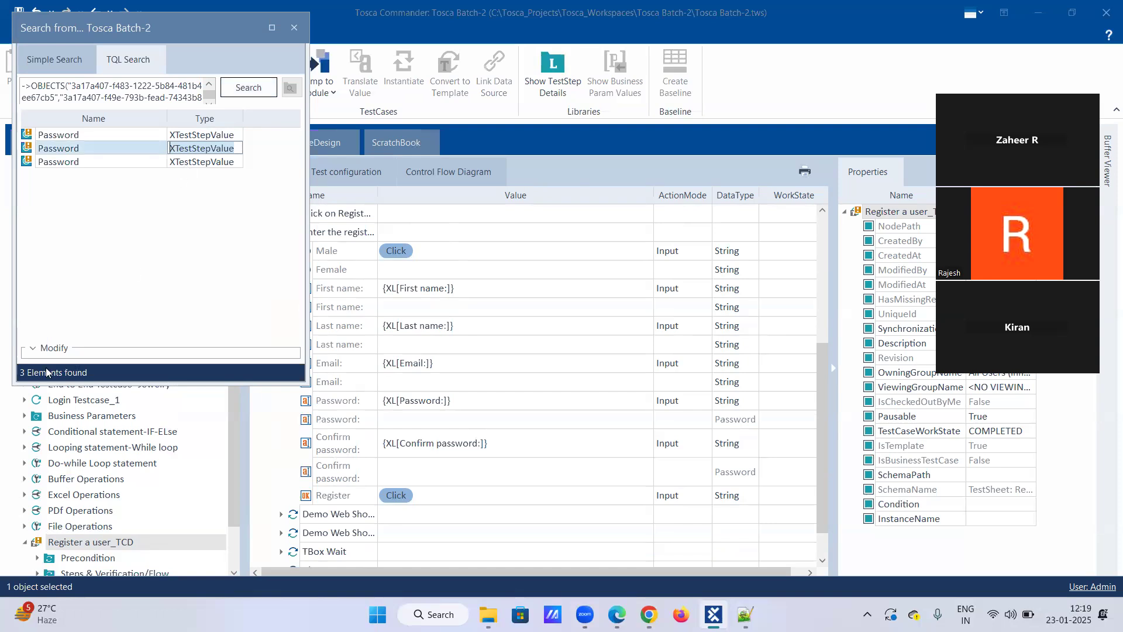
{"action": "left_click", "coordinate": [292, 25]}
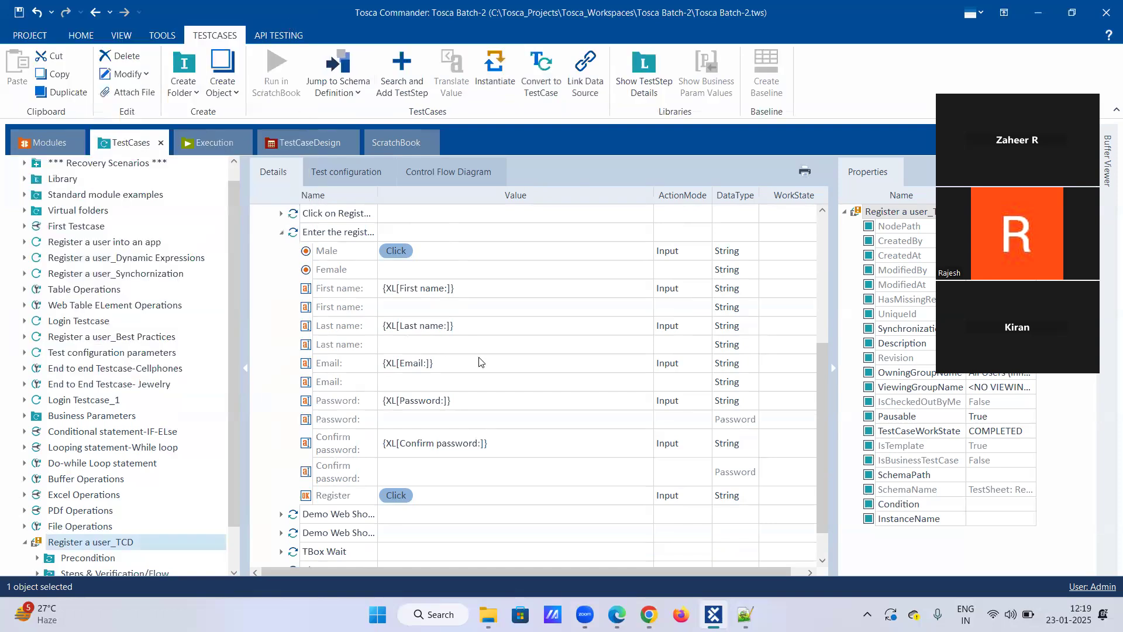
Inspect the unused Password row in the template and the new TemplateInstance, ending with Register a user_TCD selected.
{"action": "left_click", "coordinate": [483, 416]}
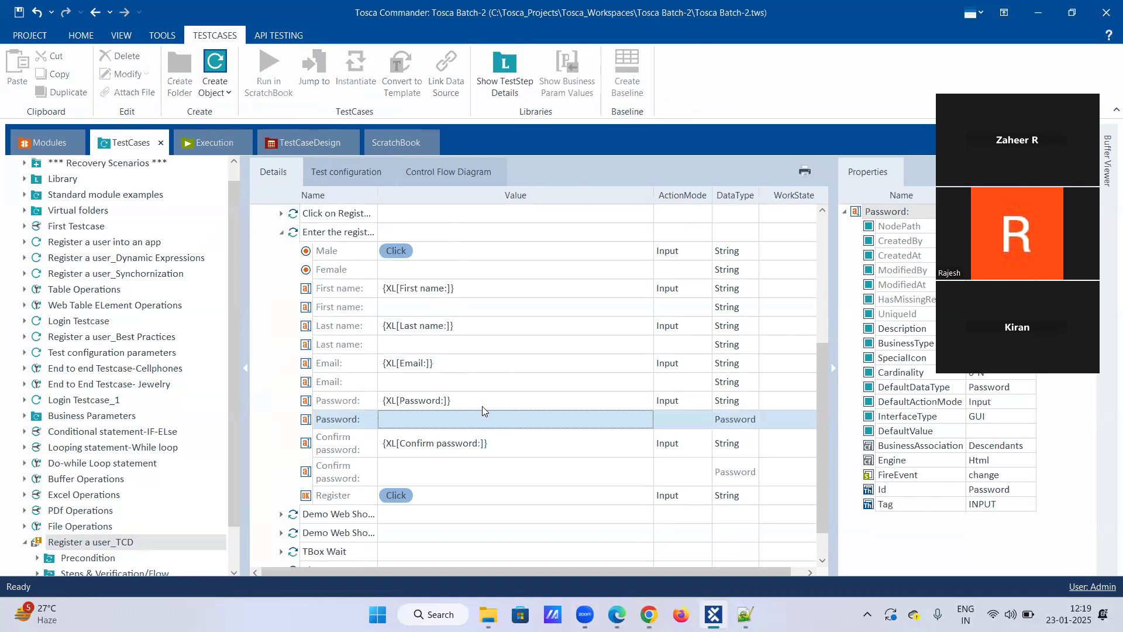
{"action": "scroll", "coordinate": [146, 480], "scroll_direction": "down", "scroll_amount": 1}
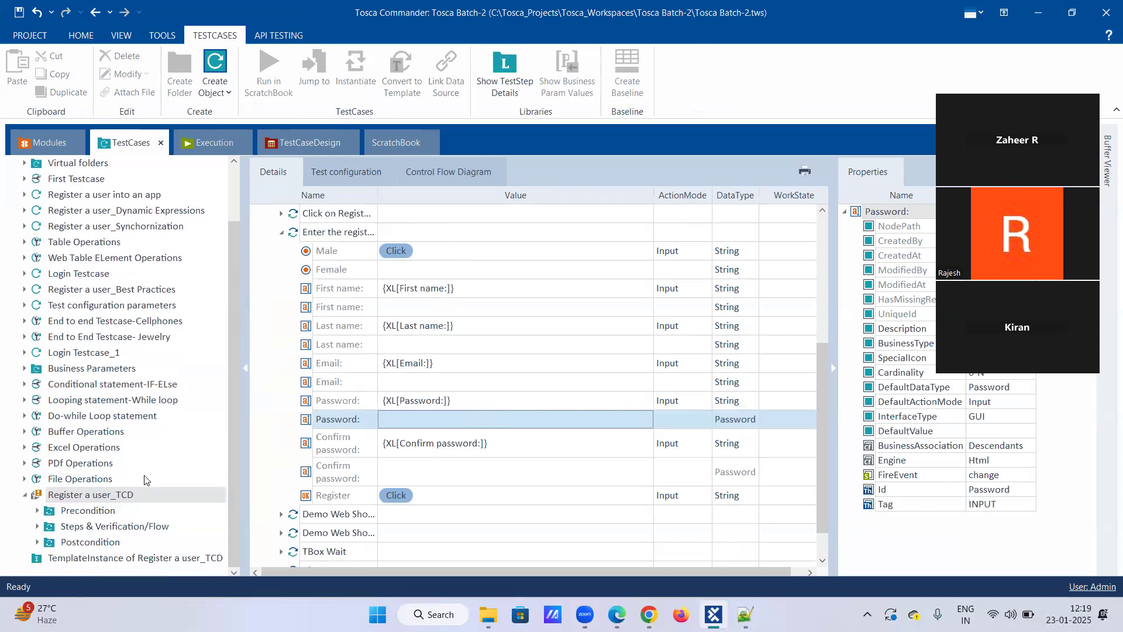
{"action": "left_click", "coordinate": [65, 560]}
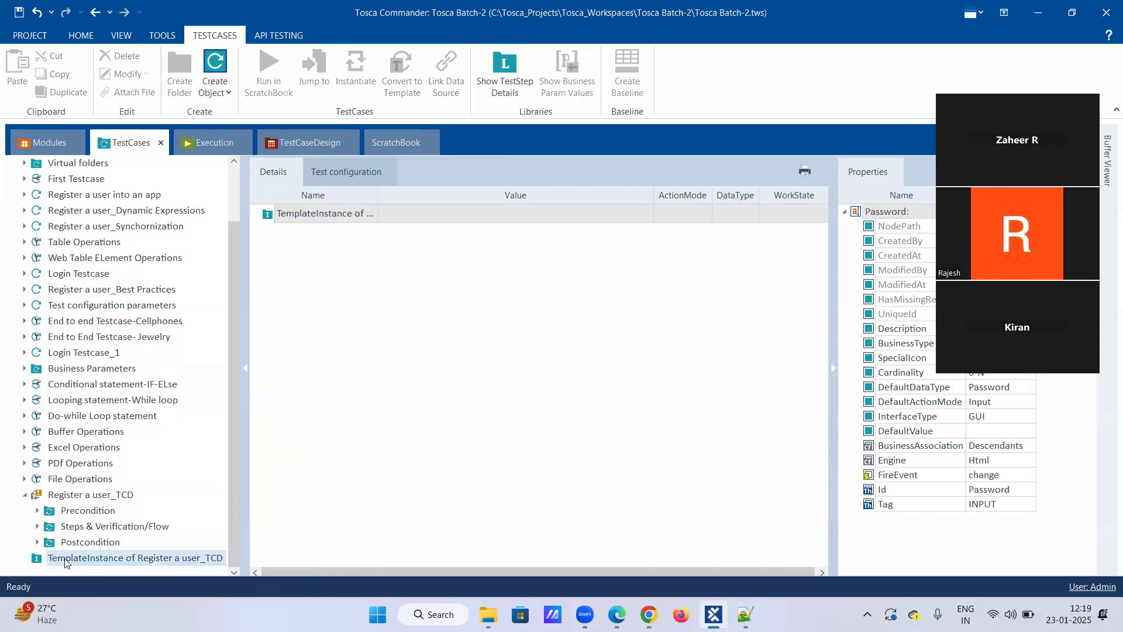
{"action": "left_click", "coordinate": [73, 497]}
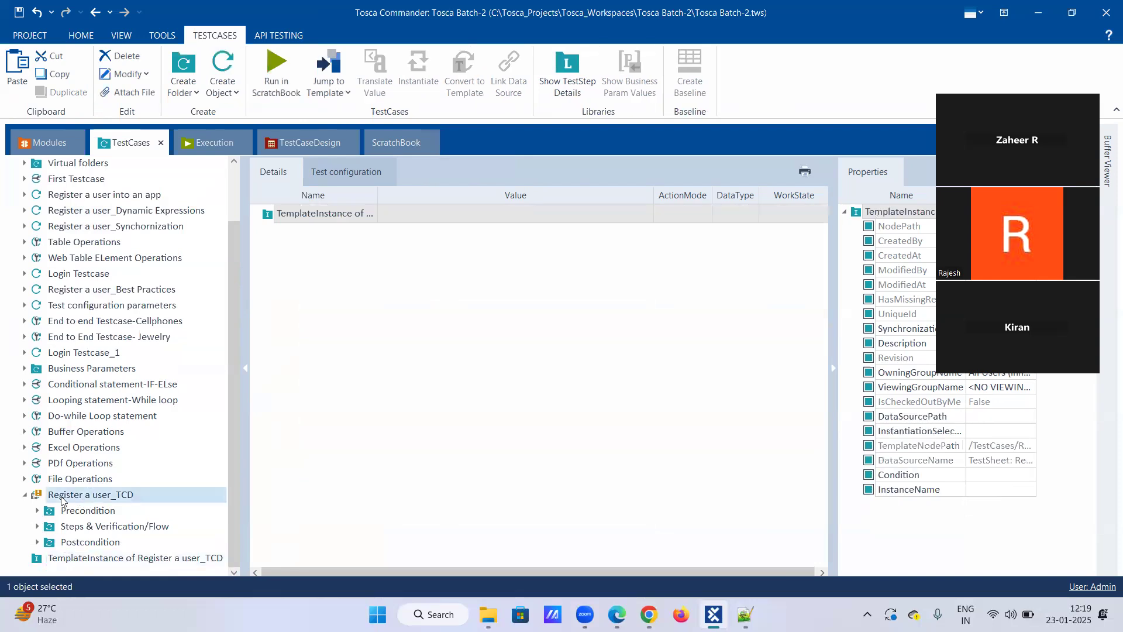
Review the linked values in Register a user_TCD and open the Enter the registeration details step to inspect its Password rows.
{"action": "scroll", "coordinate": [522, 471], "scroll_direction": "down", "scroll_amount": 5}
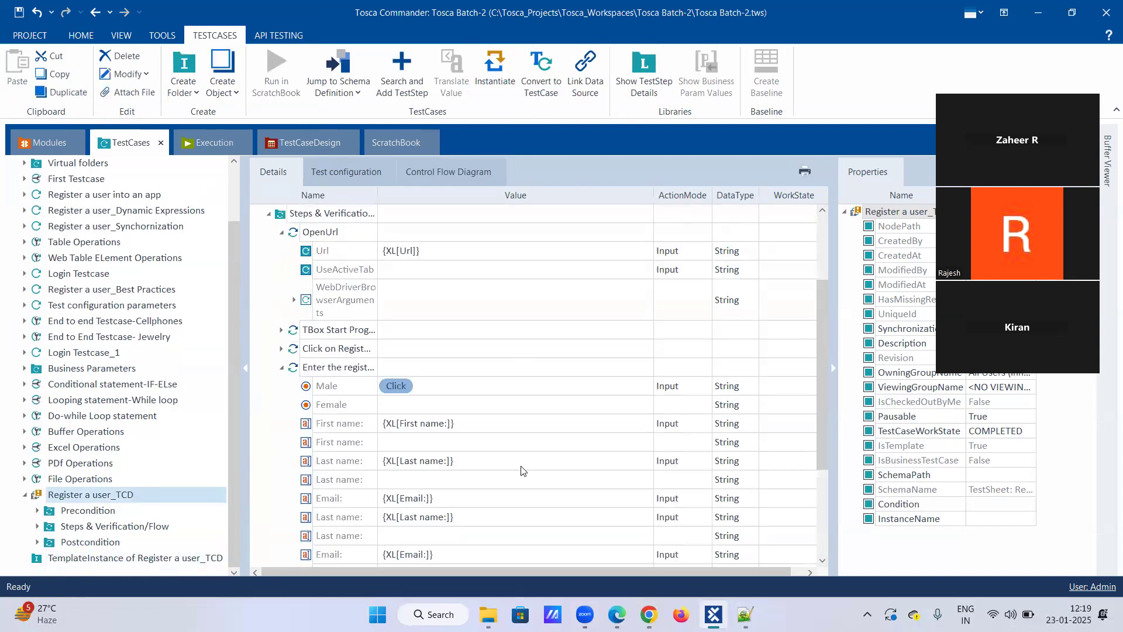
{"action": "scroll", "coordinate": [522, 471], "scroll_direction": "down", "scroll_amount": 2}
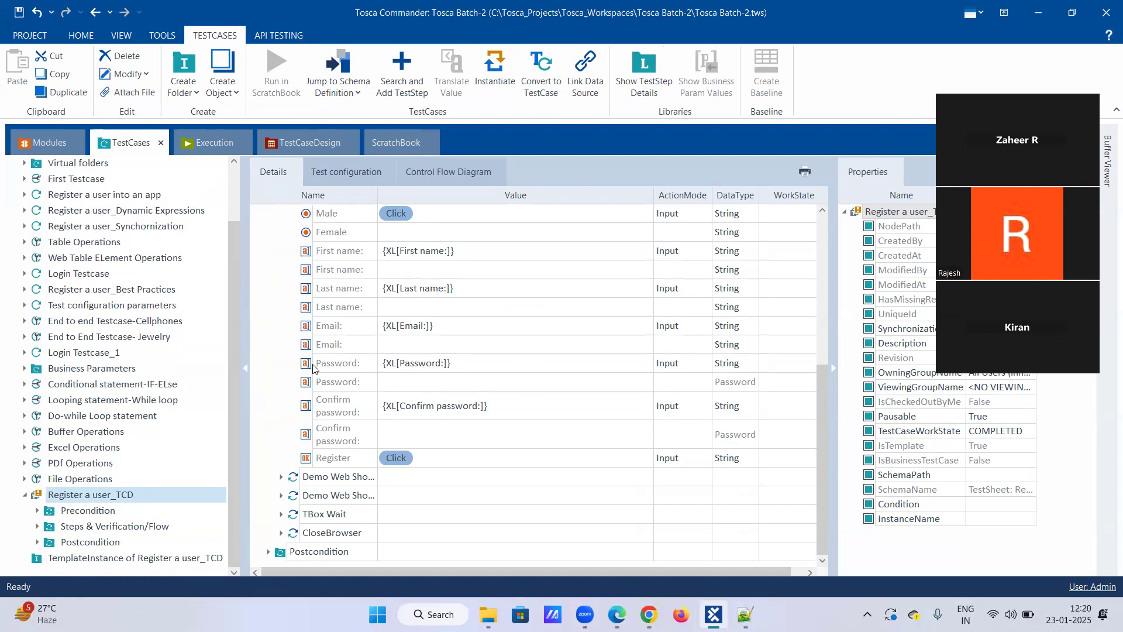
{"action": "left_click", "coordinate": [24, 496]}
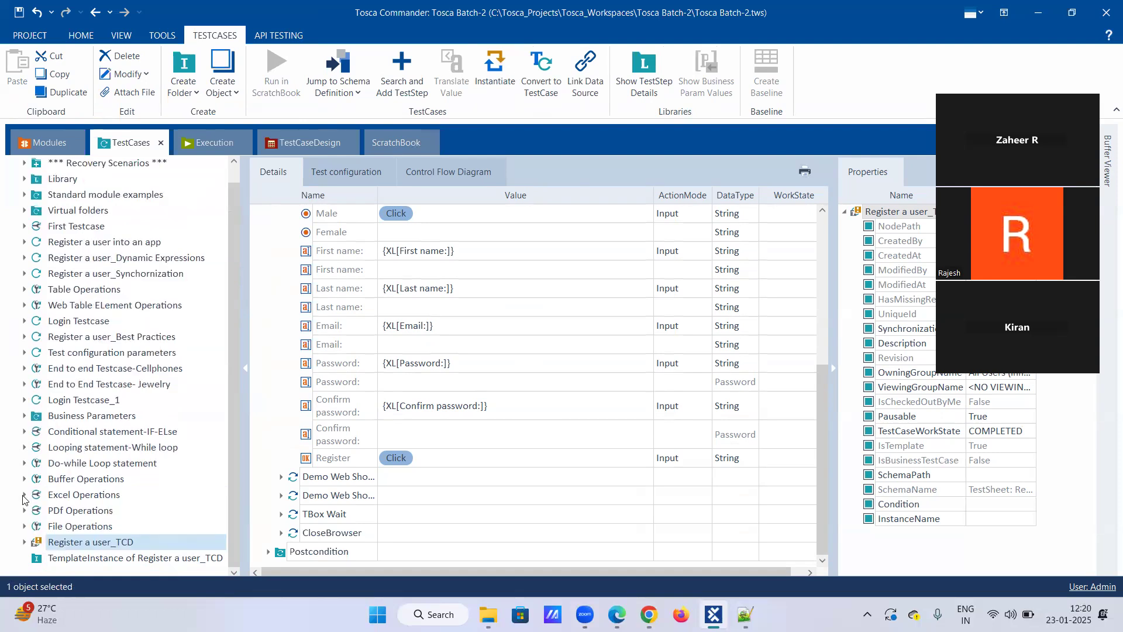
{"action": "left_click", "coordinate": [24, 542]}
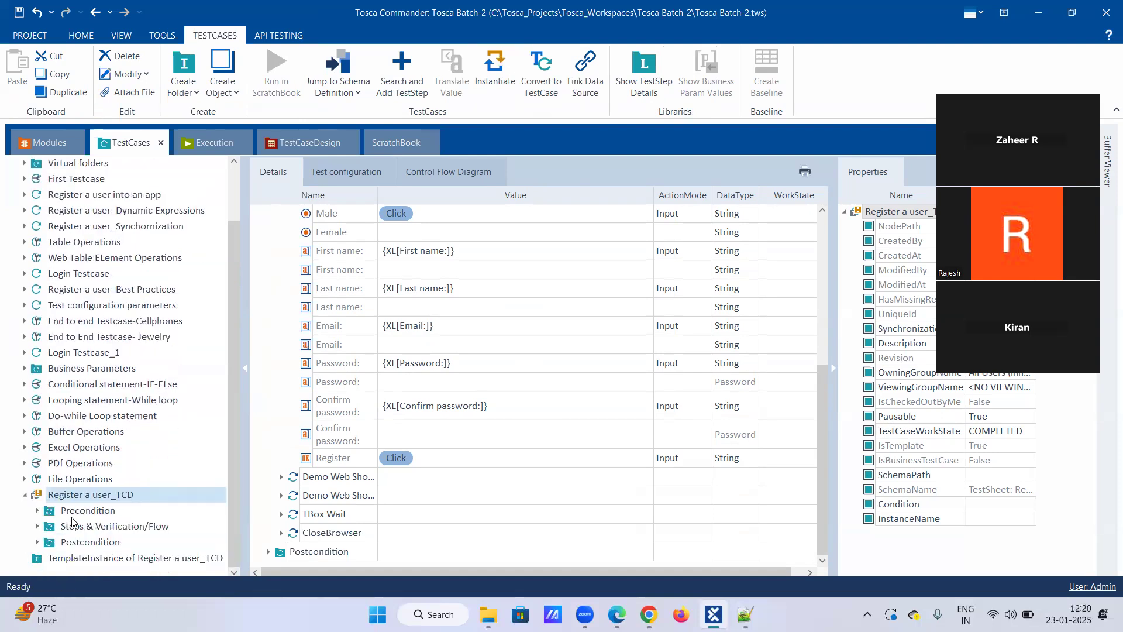
{"action": "left_click", "coordinate": [38, 526]}
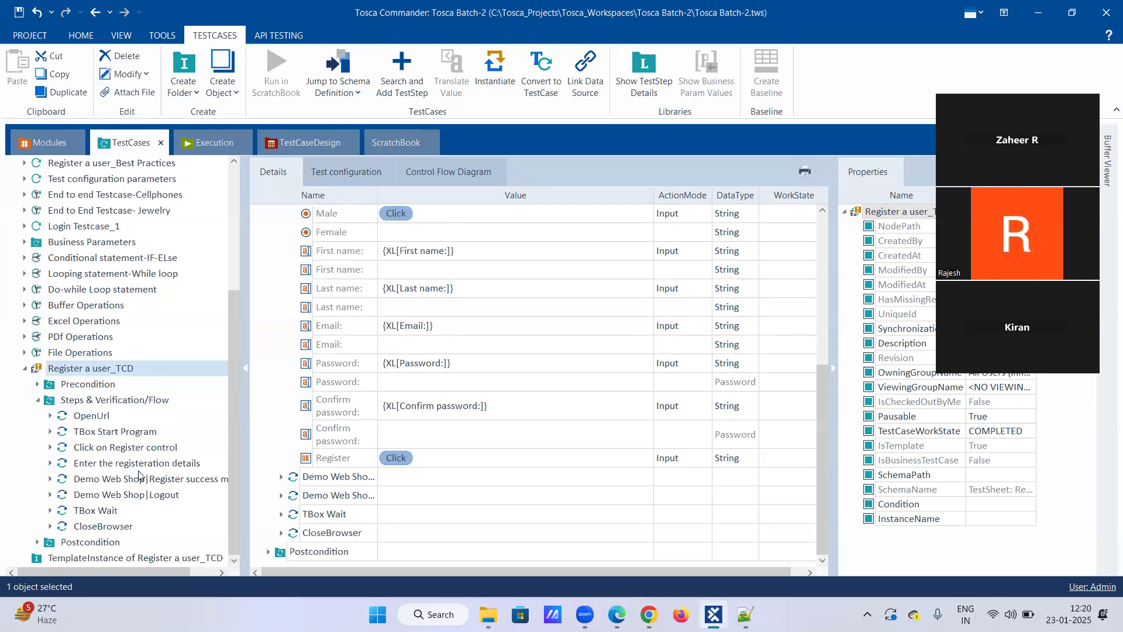
{"action": "left_click", "coordinate": [101, 465]}
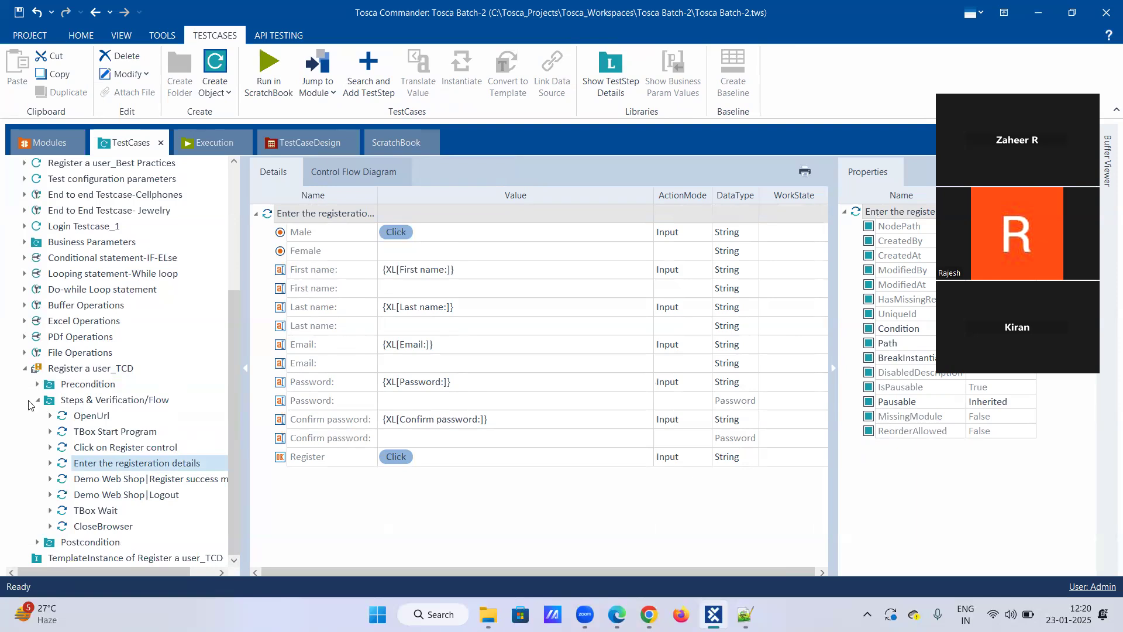
Run Check Template on Register a user_TCD and examine the reported Password test step values.
{"action": "right_click", "coordinate": [71, 367]}
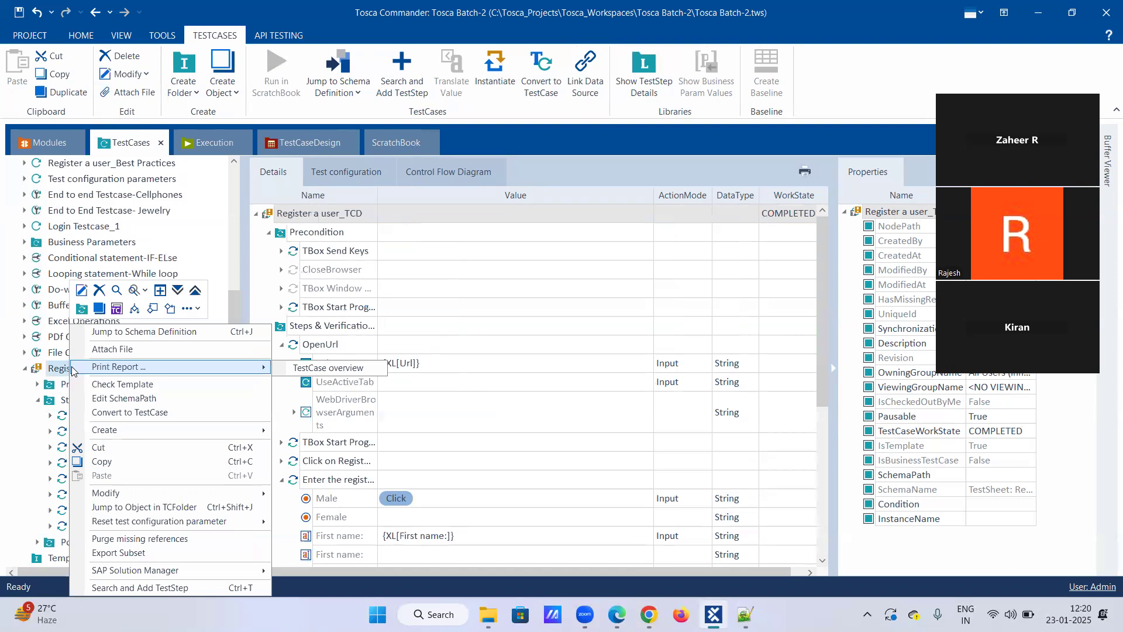
{"action": "left_click", "coordinate": [109, 335]}
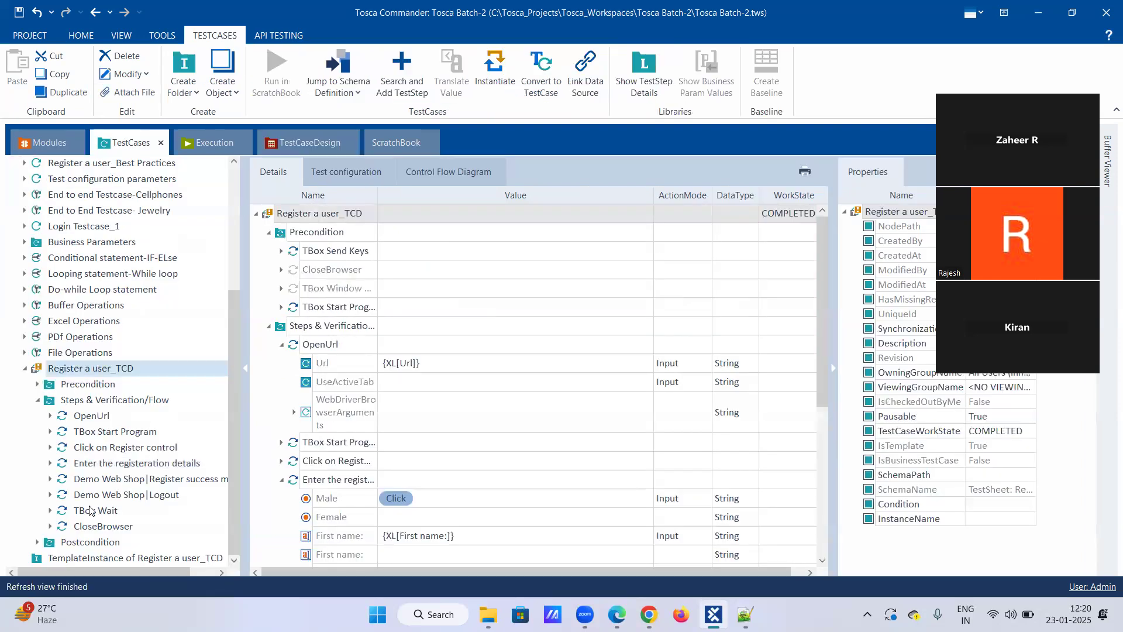
{"action": "right_click", "coordinate": [92, 368]}
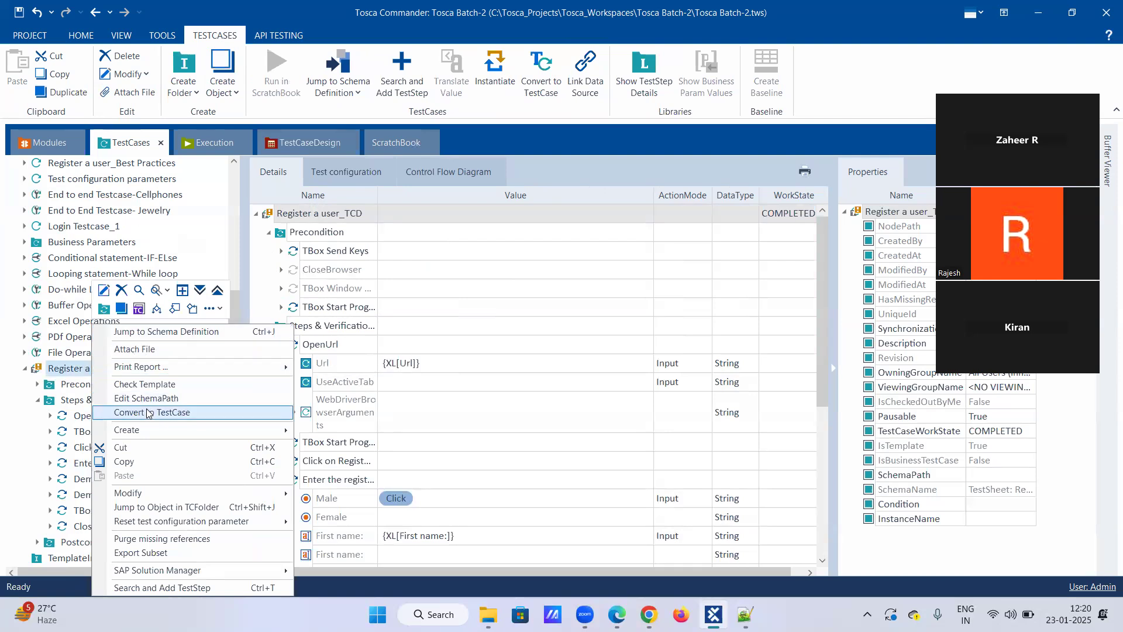
{"action": "left_click", "coordinate": [154, 384]}
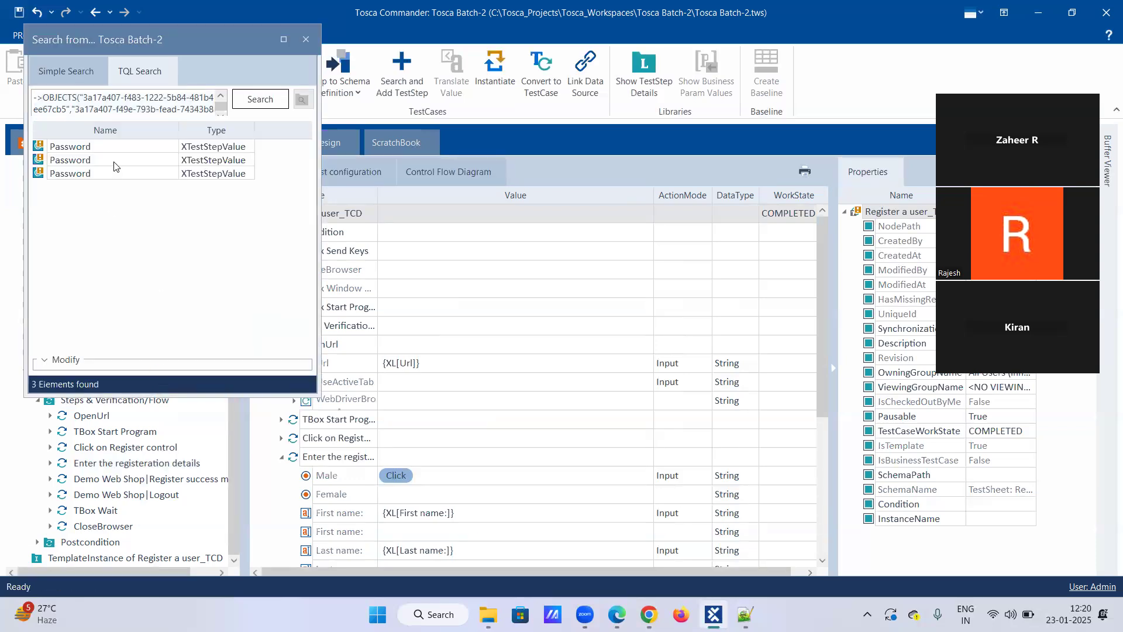
{"action": "left_click", "coordinate": [80, 172]}
{"action": "left_click", "coordinate": [195, 175]}
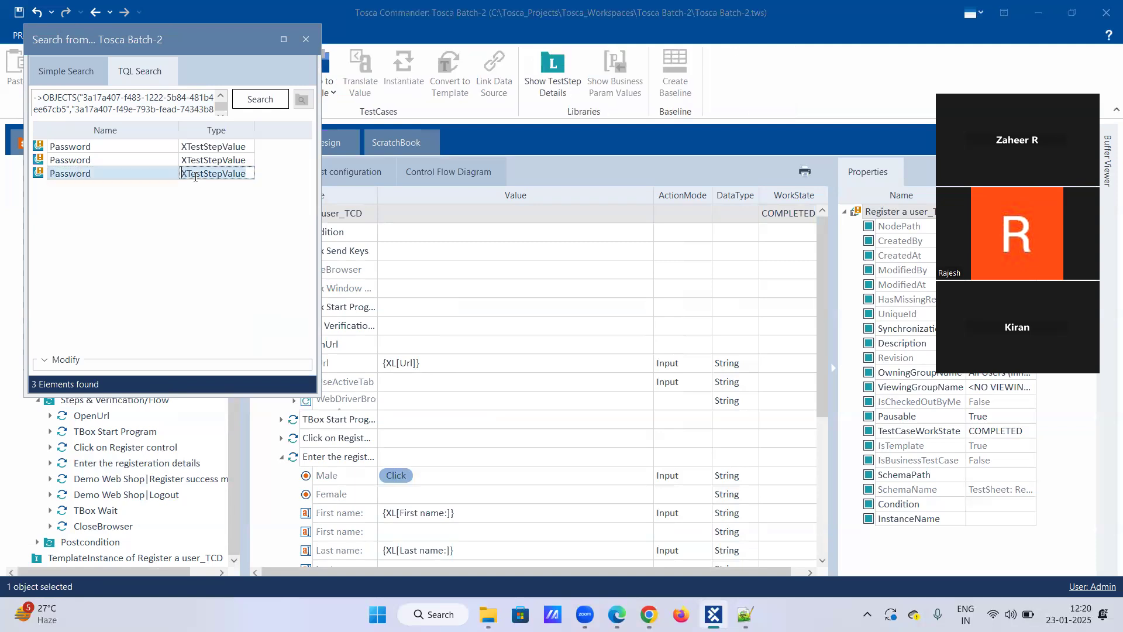
{"action": "left_click", "coordinate": [144, 172]}
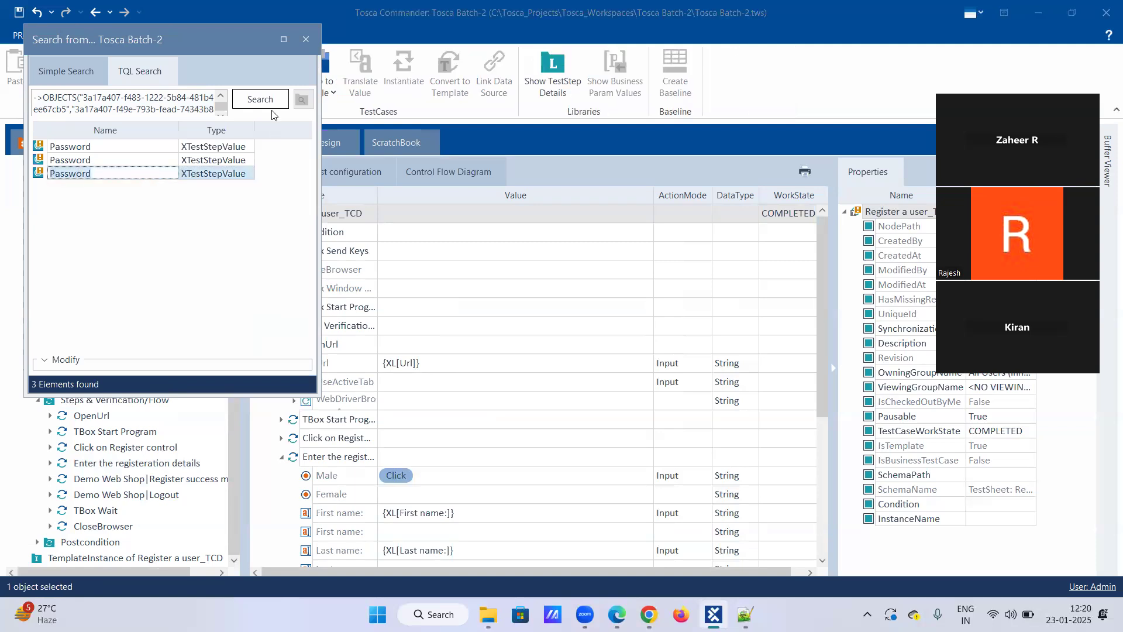
{"action": "left_click_drag", "start_coordinate": [224, 103], "coordinate": [140, 169]}
{"action": "left_click", "coordinate": [92, 161]}
{"action": "left_click", "coordinate": [117, 151]}
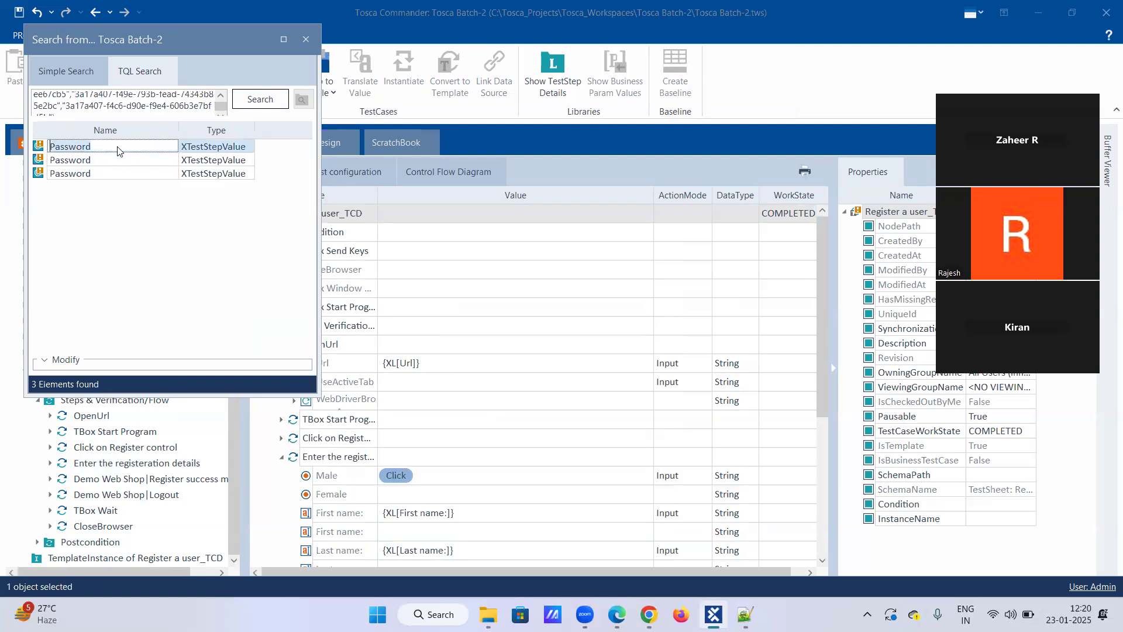
Try to modify all and selected Password results using Insert Before and Insert After, and close the search results.
{"action": "left_click", "coordinate": [44, 361]}
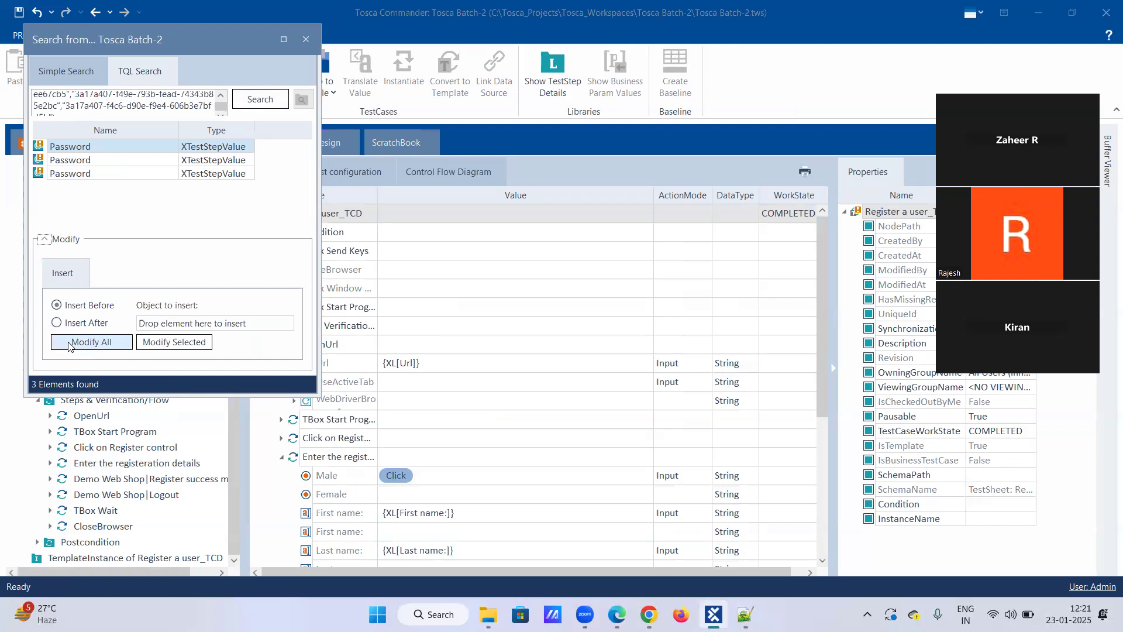
{"action": "left_click", "coordinate": [69, 343]}
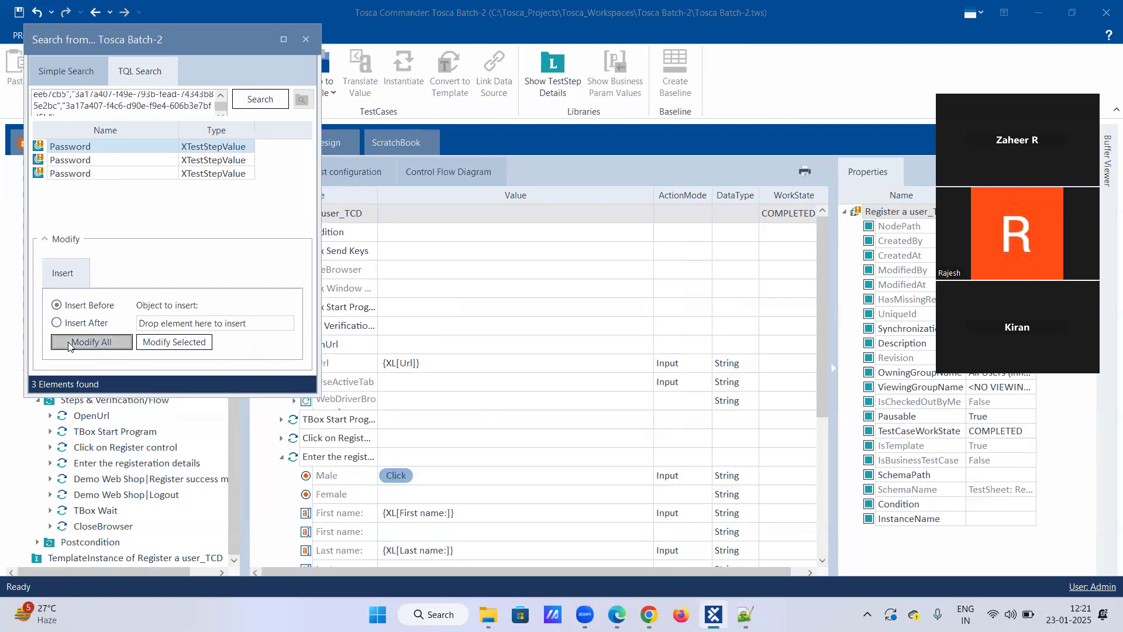
{"action": "left_click", "coordinate": [69, 343]}
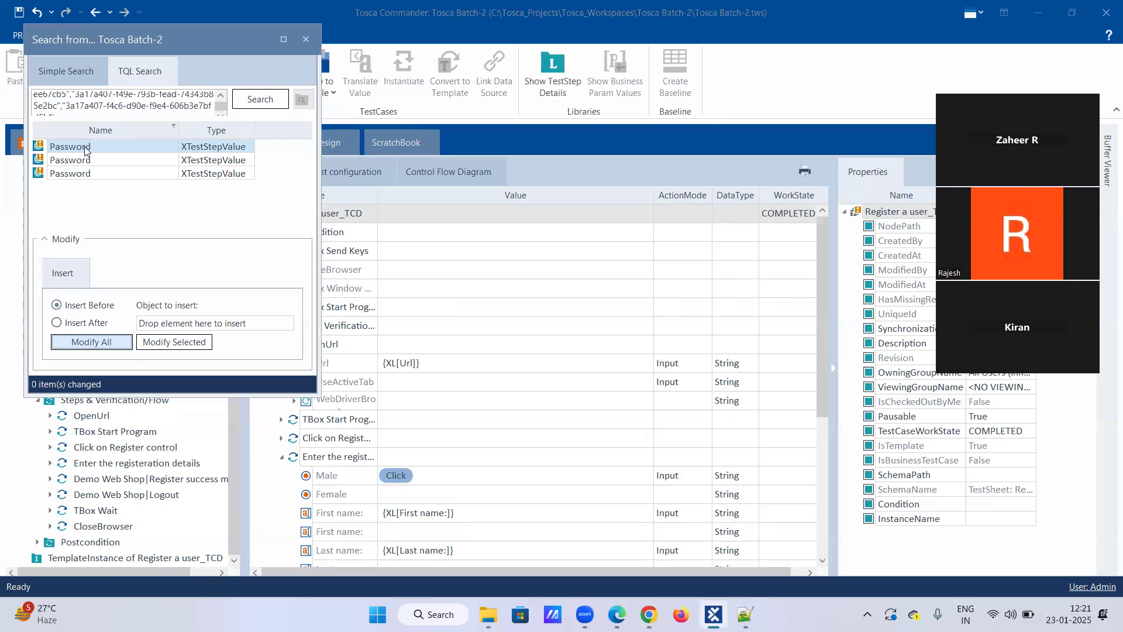
{"action": "left_click", "coordinate": [176, 351]}
{"action": "left_click", "coordinate": [57, 324]}
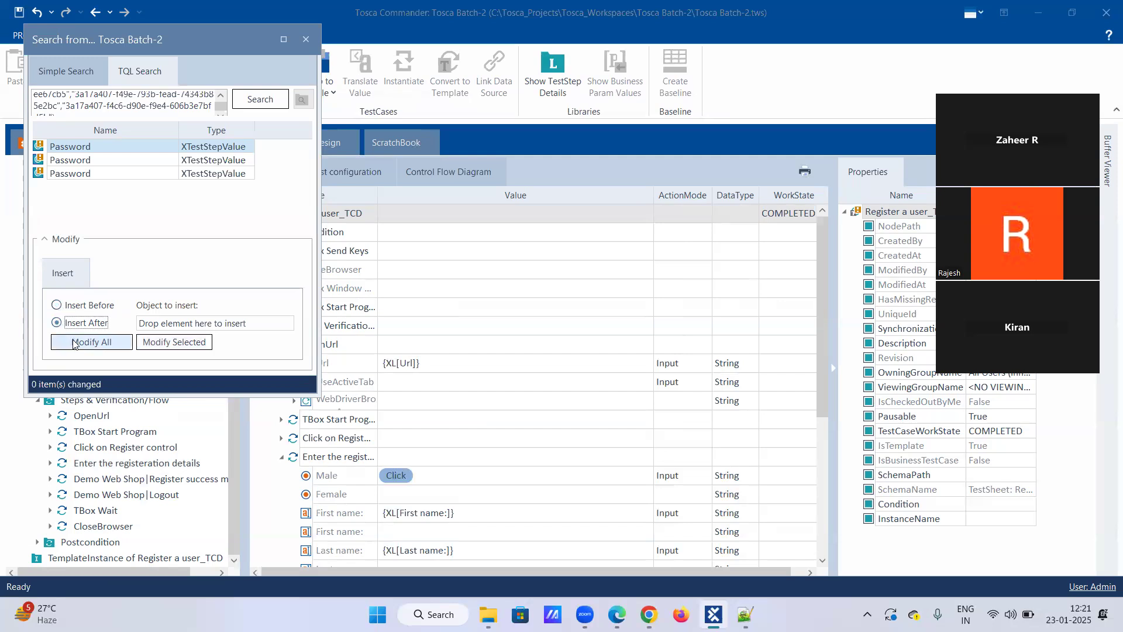
{"action": "left_click", "coordinate": [106, 169]}
{"action": "left_click", "coordinate": [107, 159]}
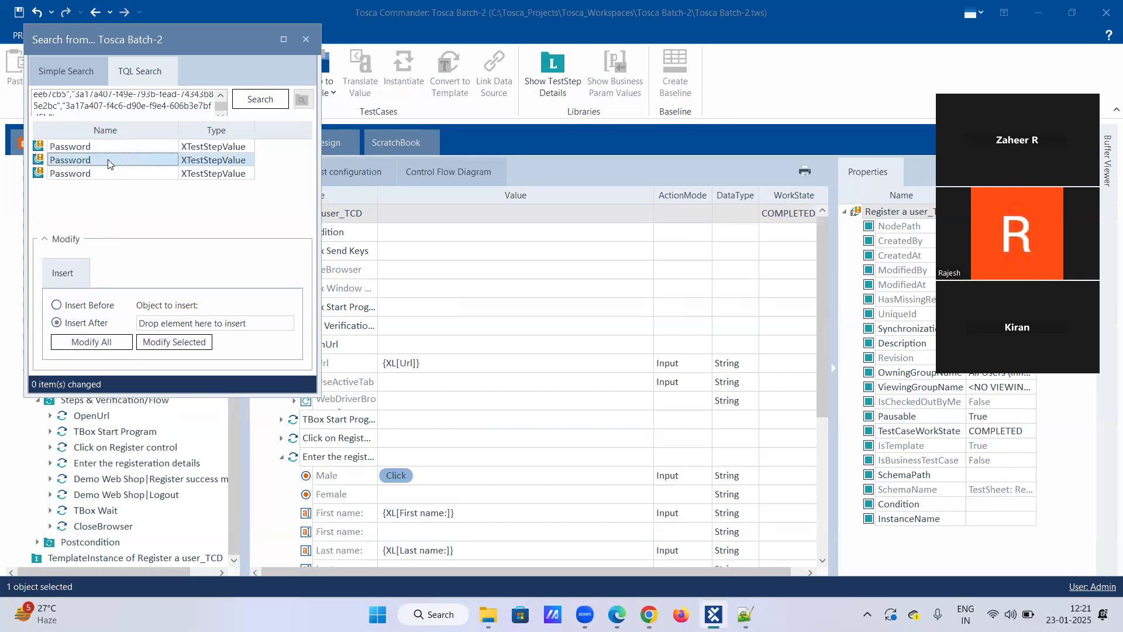
{"action": "left_click", "coordinate": [92, 342]}
{"action": "left_click", "coordinate": [111, 174]}
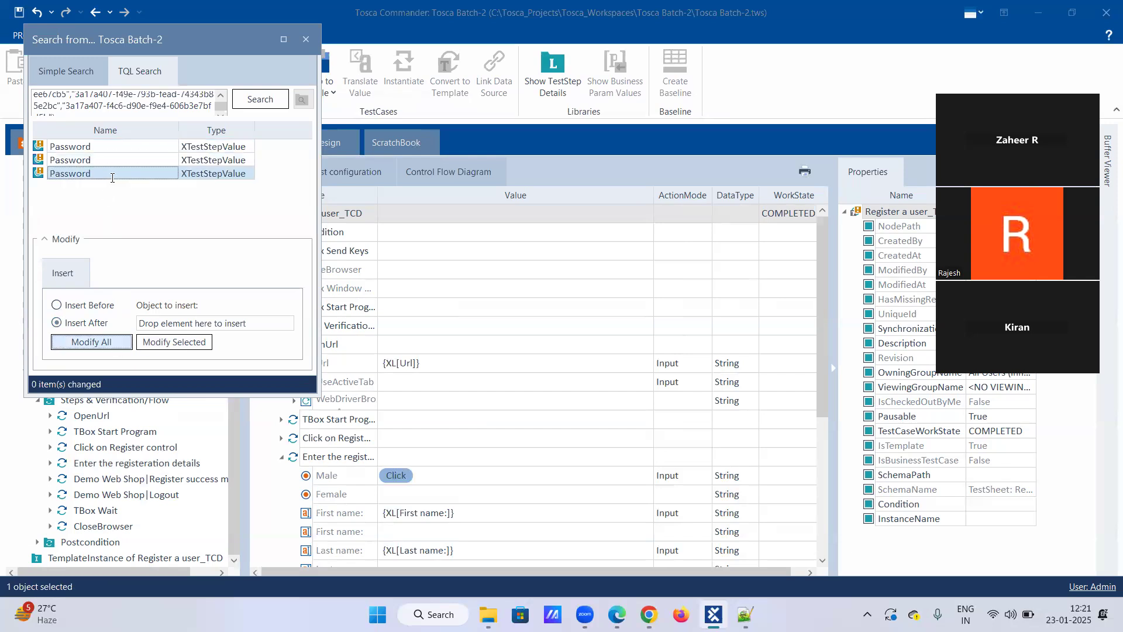
{"action": "left_click", "coordinate": [91, 343]}
{"action": "left_click", "coordinate": [215, 148]}
{"action": "left_click", "coordinate": [178, 347]}
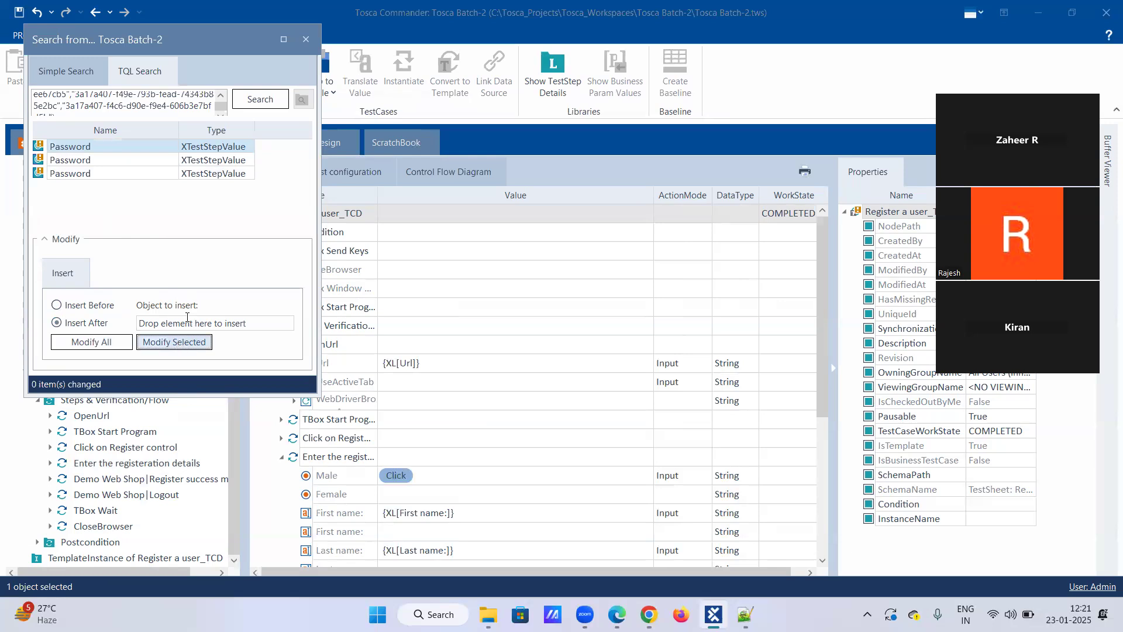
{"action": "left_click", "coordinate": [306, 40]}
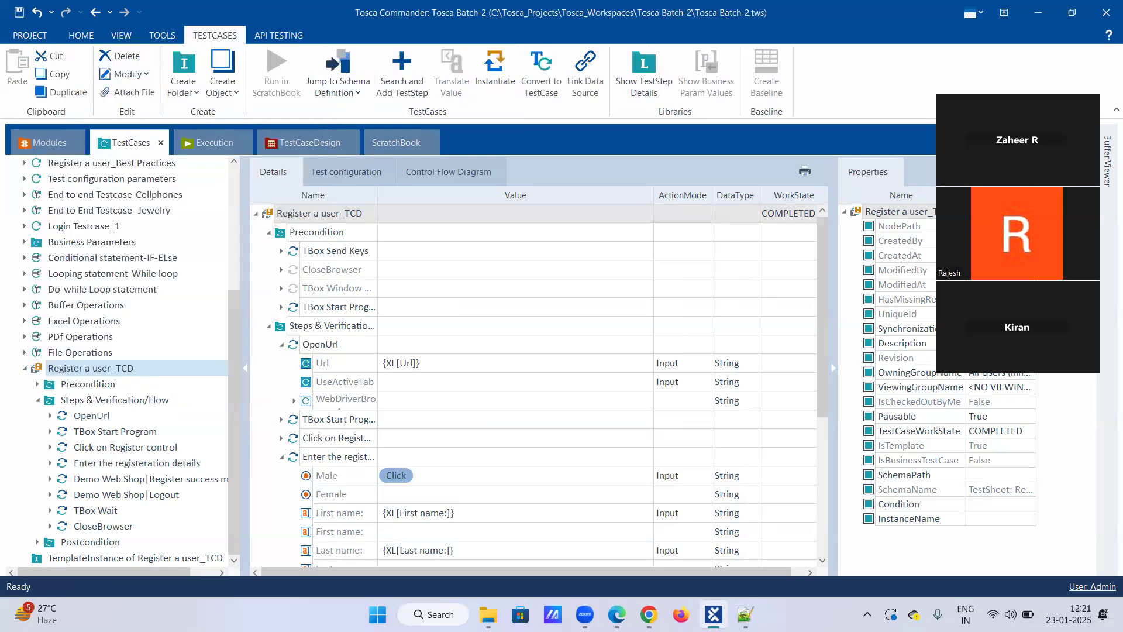
Delete the TemplateInstance of Register a user_TCD.
{"action": "left_click", "coordinate": [91, 557]}
{"action": "right_click", "coordinate": [91, 557]}
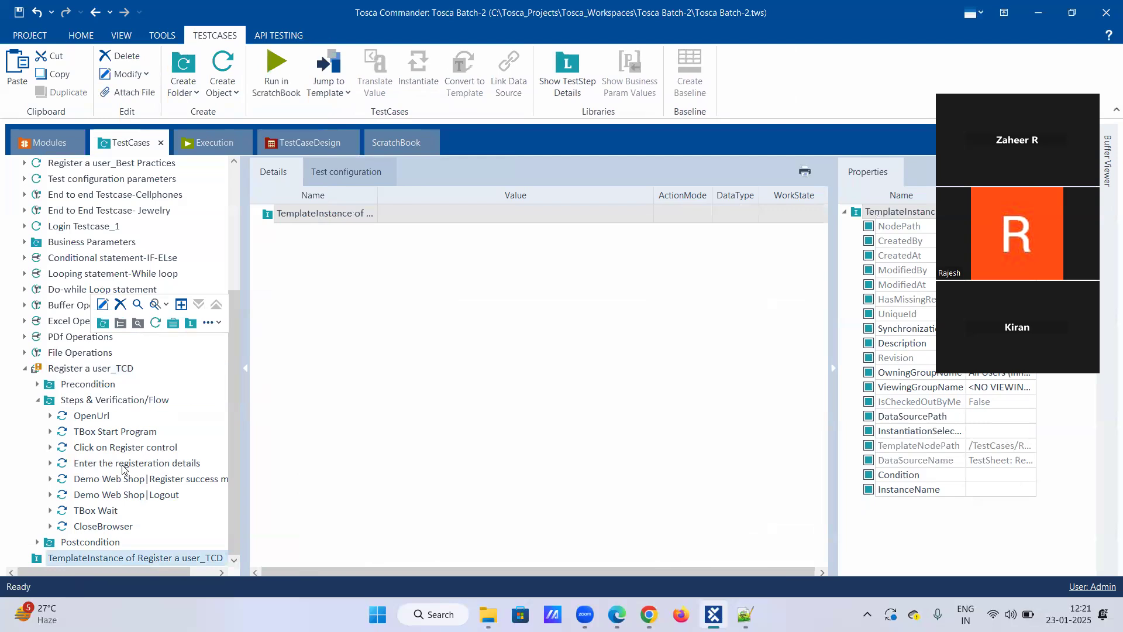
{"action": "left_click", "coordinate": [122, 307]}
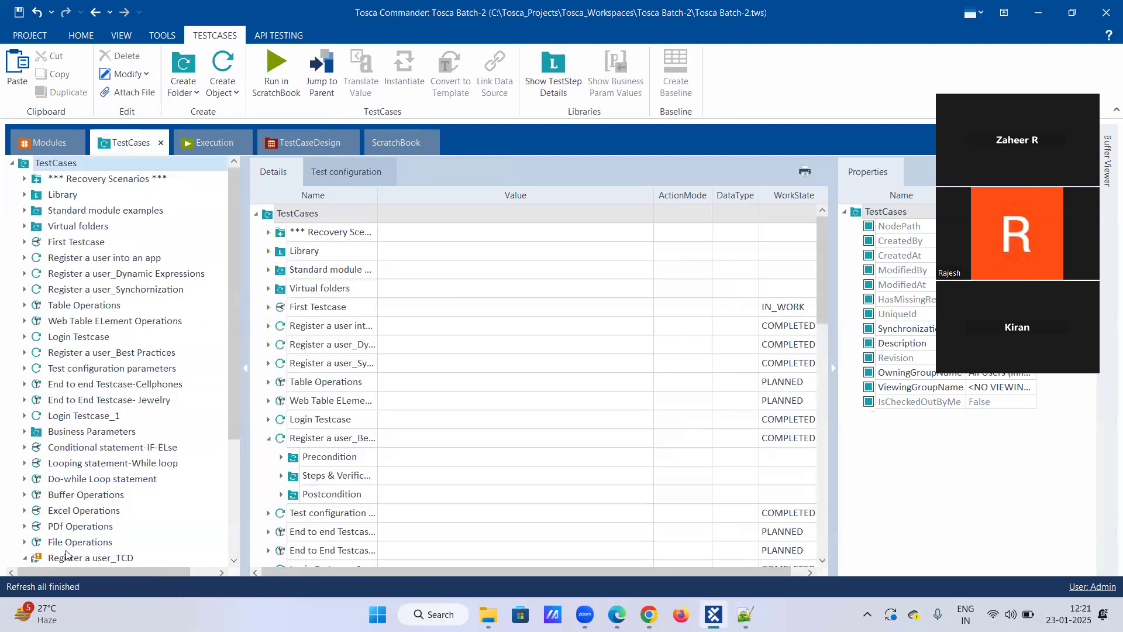
Convert Register a user_TCD to a TestCase, discarding its template information, and convert it back to a template.
{"action": "scroll", "coordinate": [68, 551], "scroll_direction": "down", "scroll_amount": 3}
{"action": "right_click", "coordinate": [87, 417]}
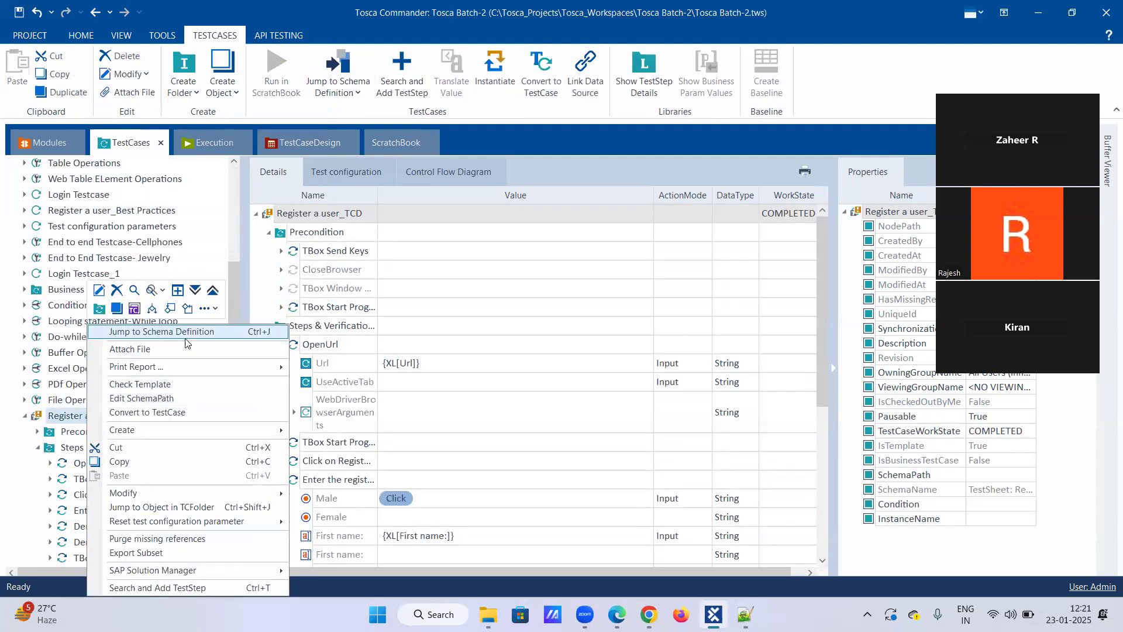
{"action": "left_click", "coordinate": [177, 413]}
{"action": "left_click", "coordinate": [531, 349]}
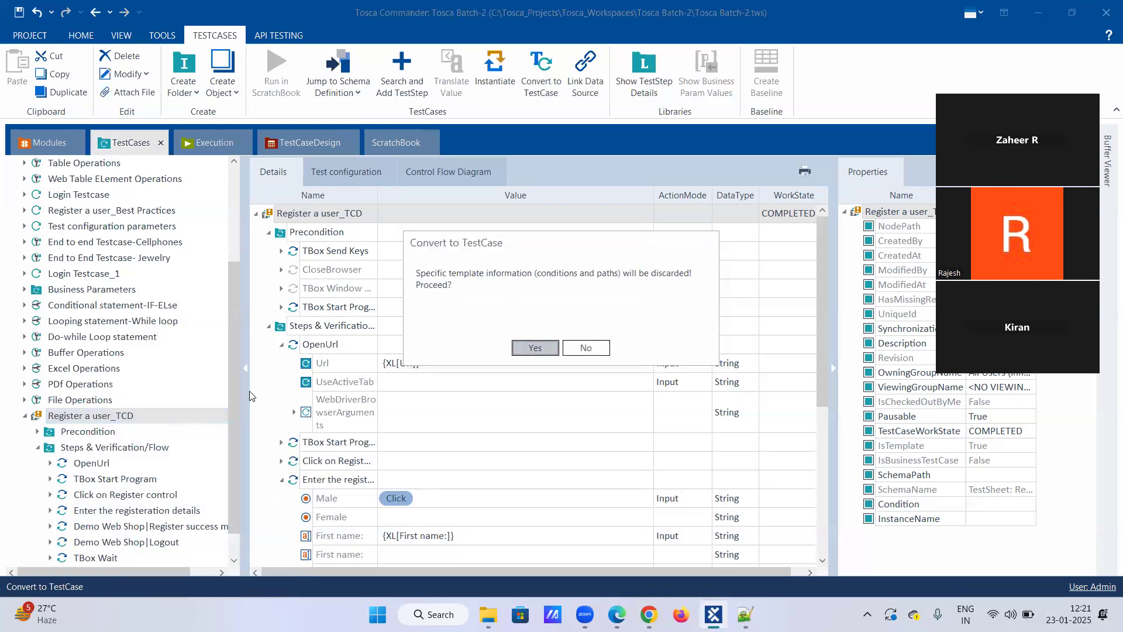
{"action": "right_click", "coordinate": [83, 420]}
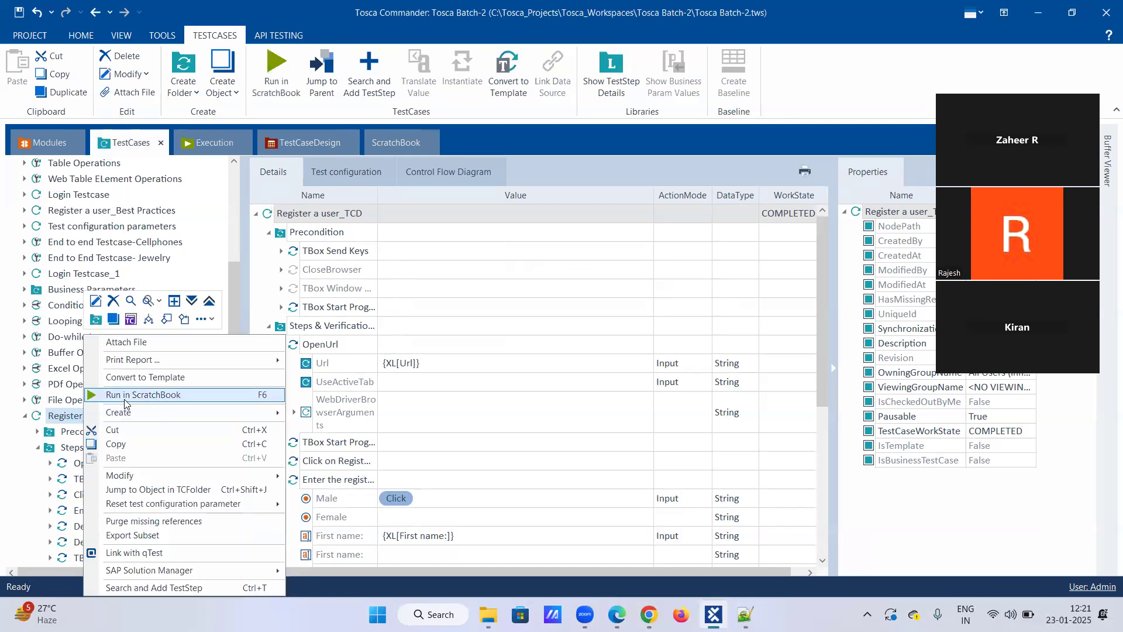
{"action": "left_click", "coordinate": [134, 380]}
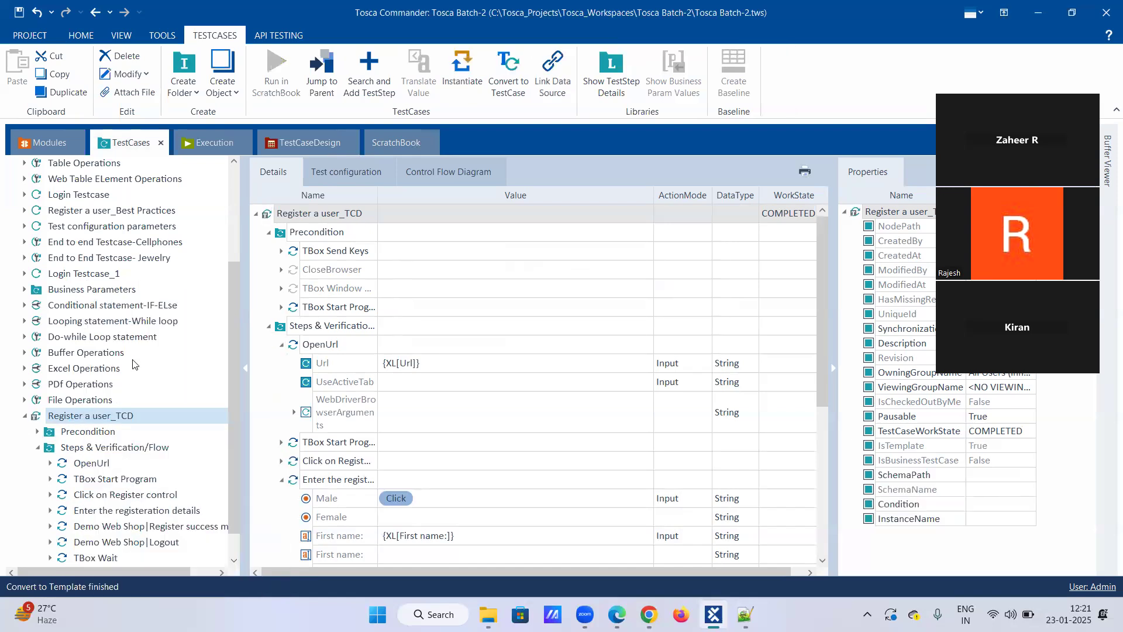
Link the Register a user test sheet from TestCaseDesign to the Register a user_TCD template again.
{"action": "left_click", "coordinate": [309, 143]}
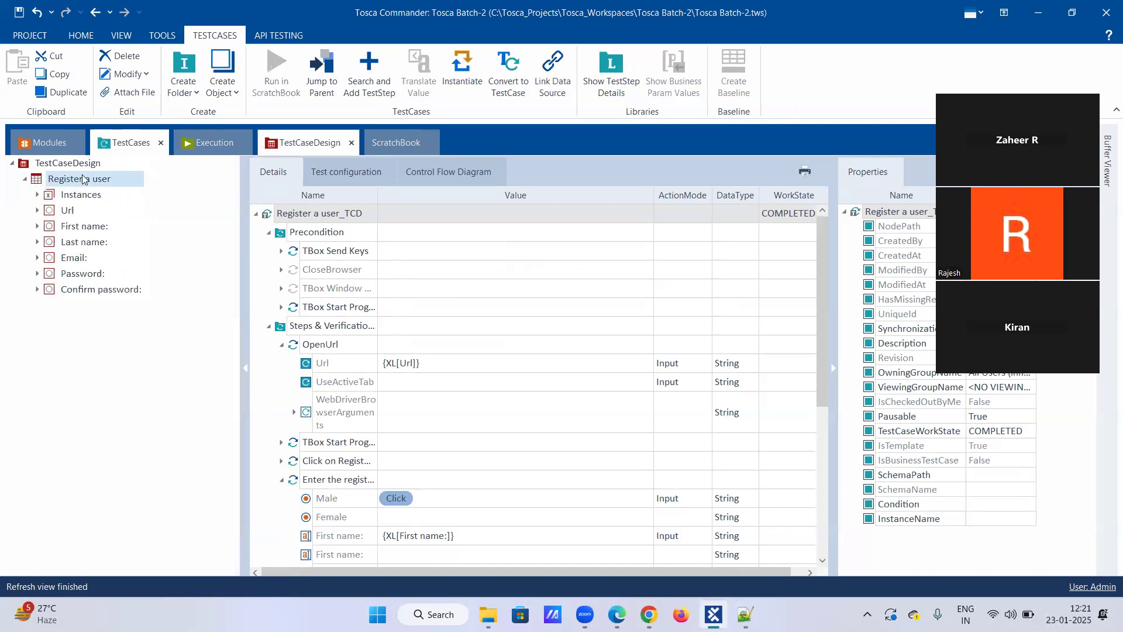
{"action": "left_click", "coordinate": [25, 182]}
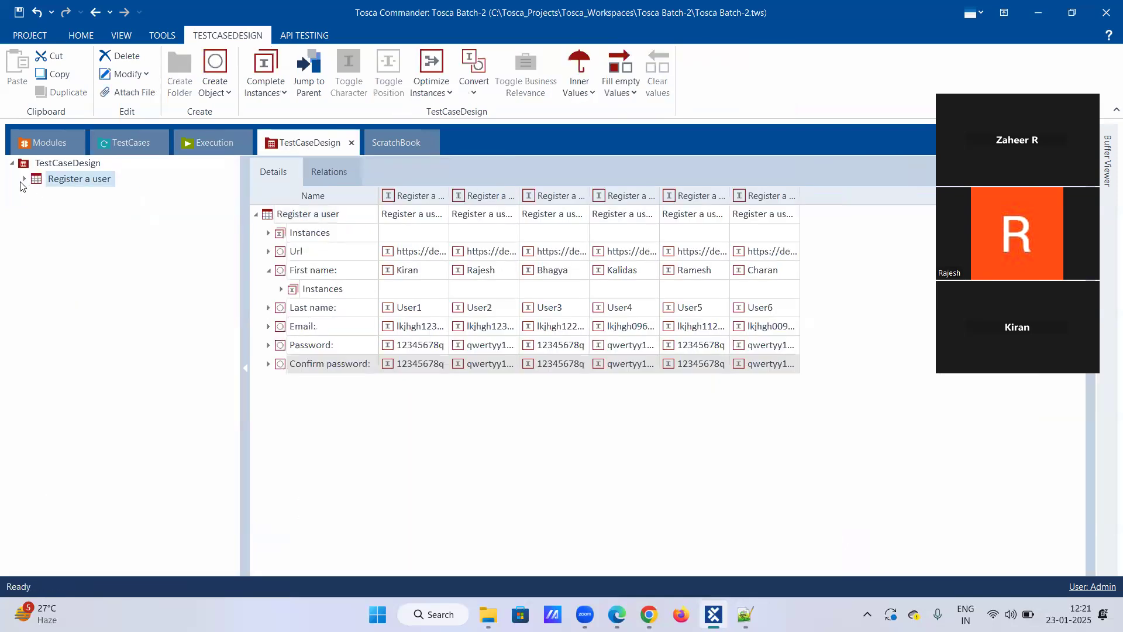
{"action": "left_click", "coordinate": [25, 182]}
{"action": "left_click", "coordinate": [25, 185]}
{"action": "left_click", "coordinate": [62, 181]}
{"action": "left_click_drag", "start_coordinate": [100, 170], "coordinate": [80, 416]}
{"action": "left_click", "coordinate": [99, 208]}
{"action": "left_click", "coordinate": [86, 166]}
{"action": "scroll", "coordinate": [80, 417], "scroll_direction": "down", "scroll_amount": 1}
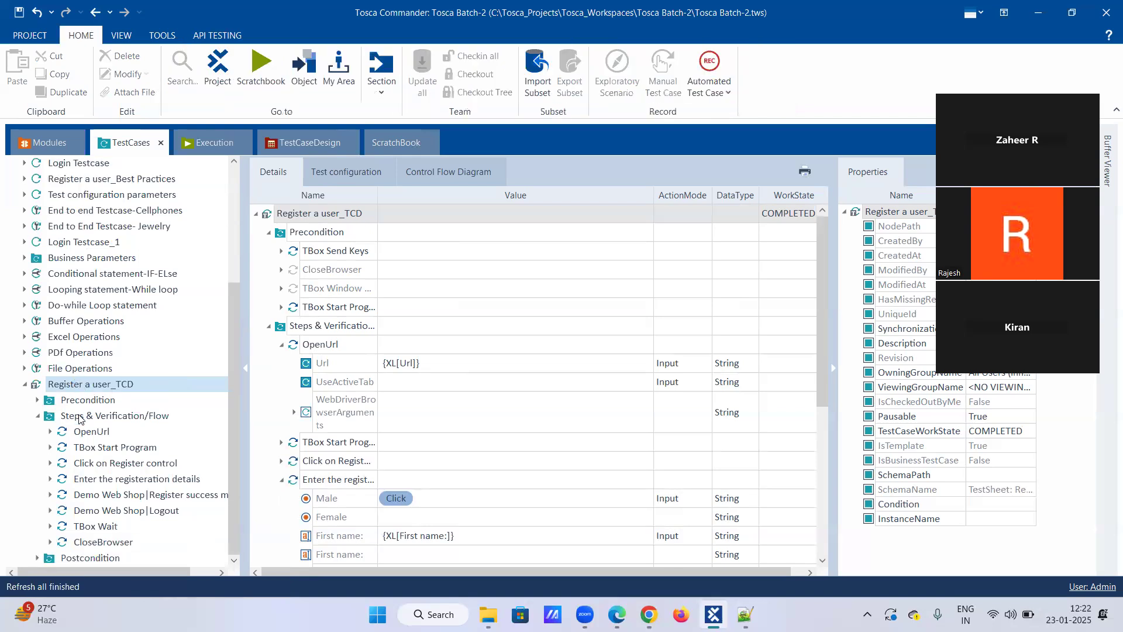
{"action": "left_click", "coordinate": [36, 417]}
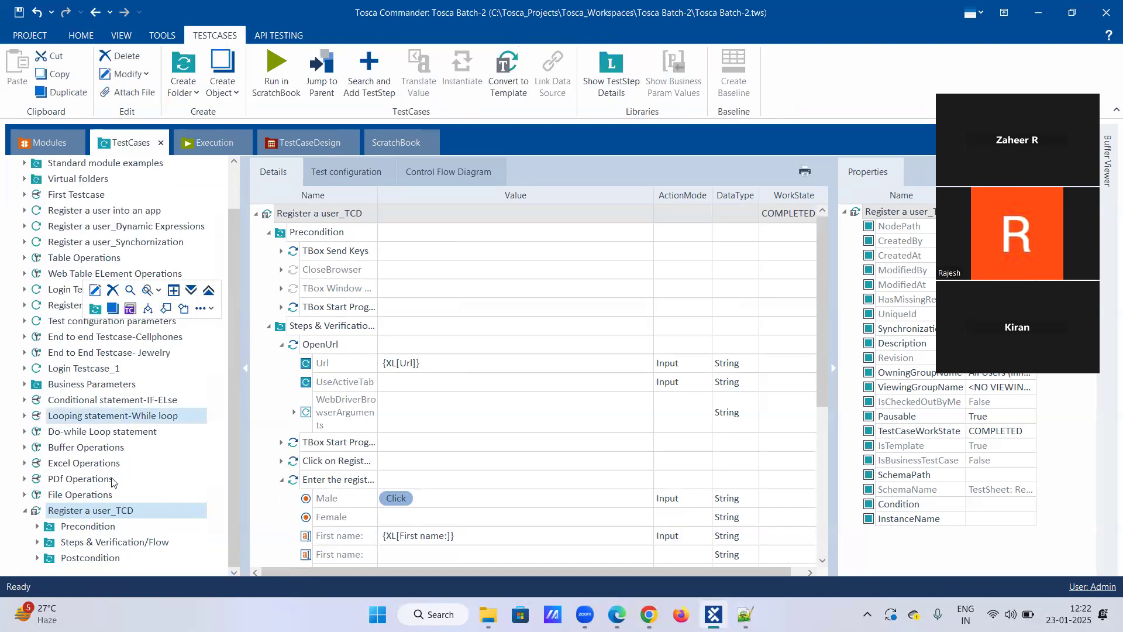
Run Check Template on the relinked Register a user_TCD and rerun the search for the reported Password values.
{"action": "left_click", "coordinate": [150, 389]}
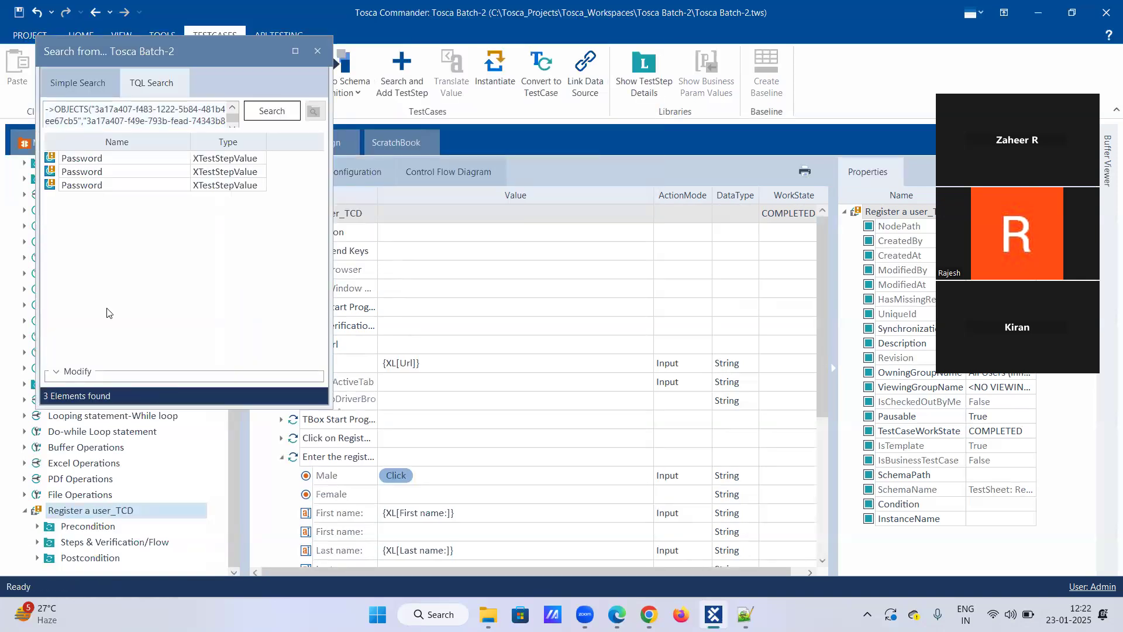
{"action": "left_click", "coordinate": [72, 161]}
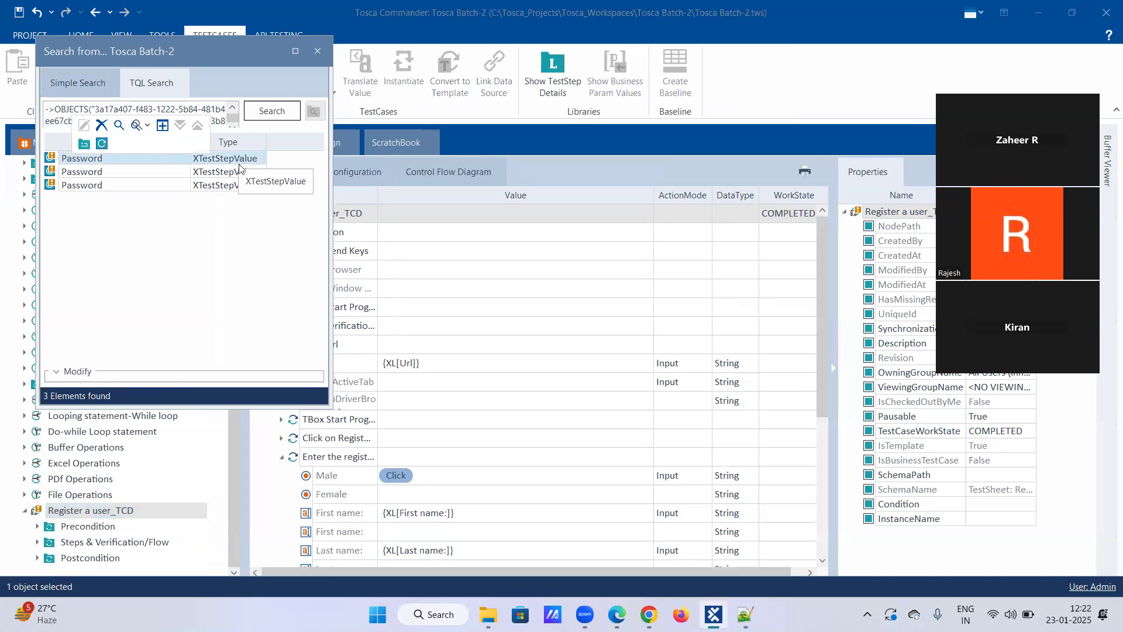
{"action": "left_click", "coordinate": [263, 111]}
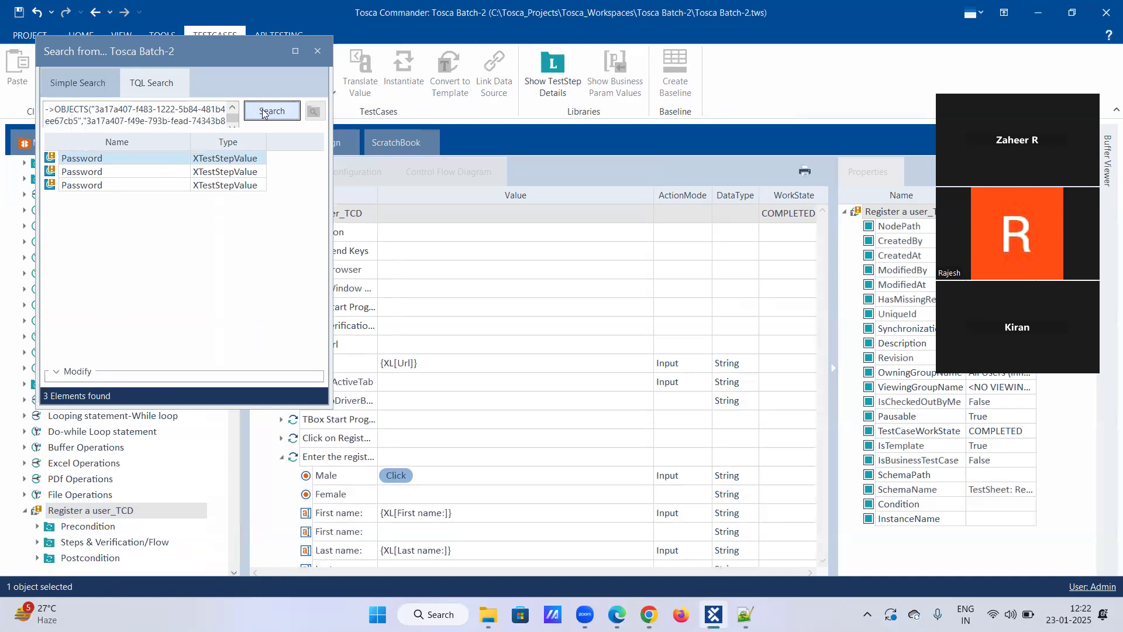
Close the search results and examine the Password and Confirm password values in the Enter the registeration details step of Register a user_TCD.
{"action": "scroll", "coordinate": [525, 295], "scroll_direction": "down", "scroll_amount": 3}
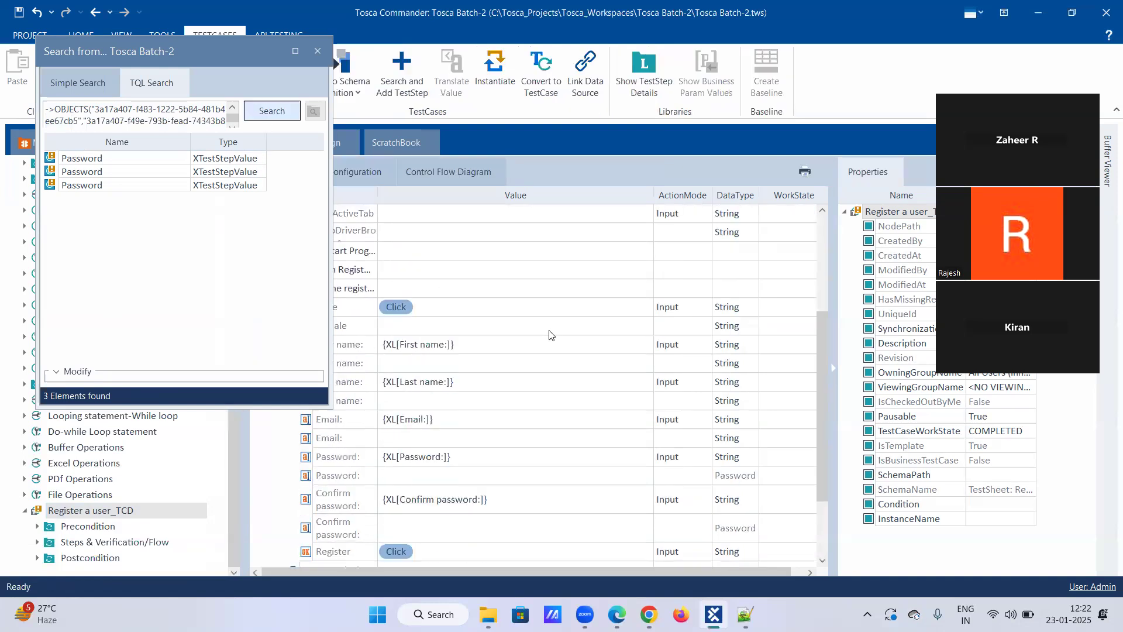
{"action": "scroll", "coordinate": [550, 335], "scroll_direction": "down", "scroll_amount": 2}
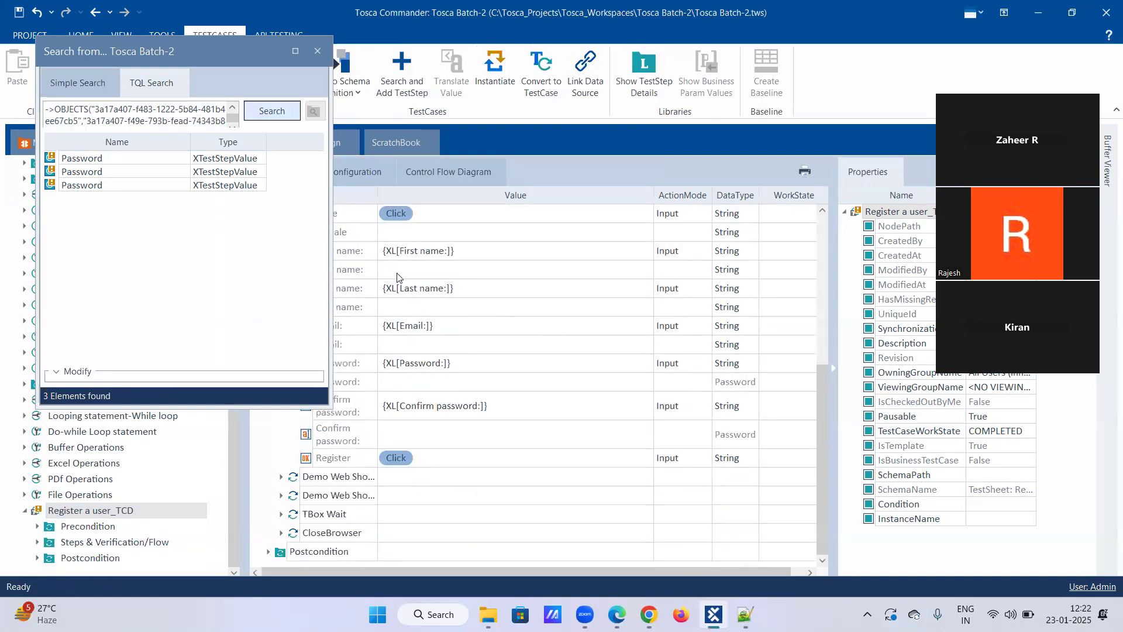
{"action": "left_click", "coordinate": [318, 51]}
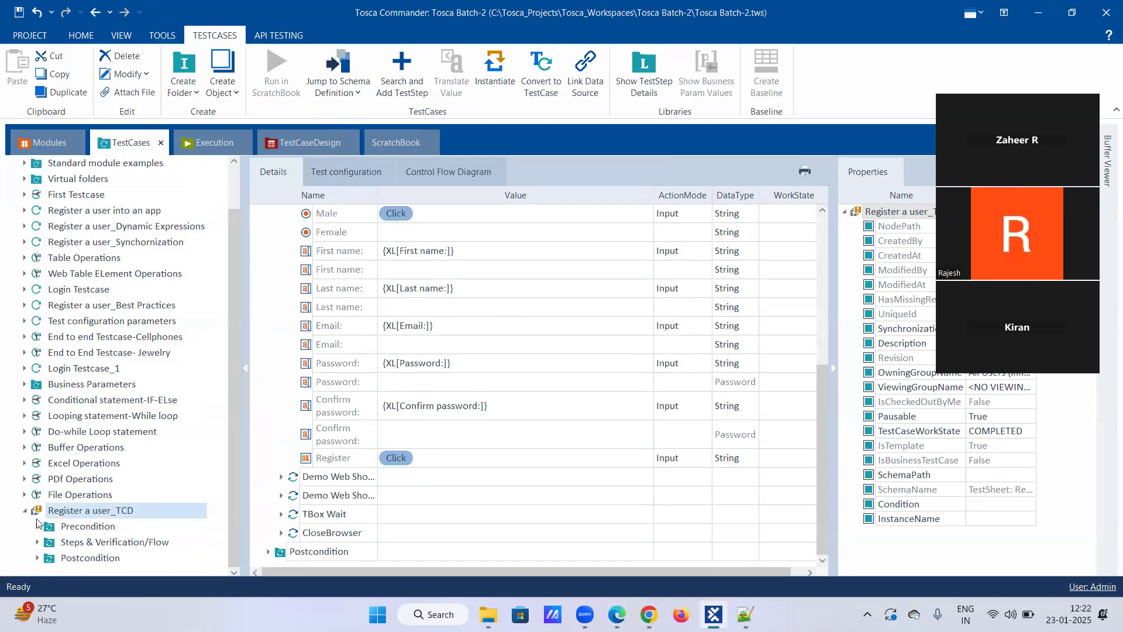
{"action": "left_click", "coordinate": [37, 541]}
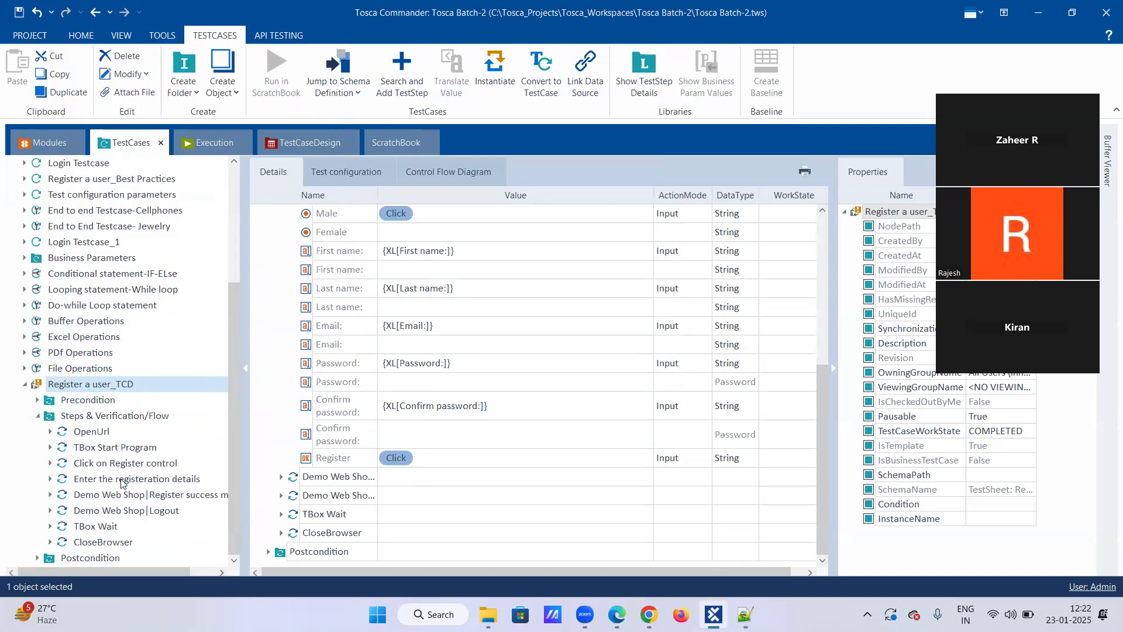
{"action": "left_click", "coordinate": [130, 479]}
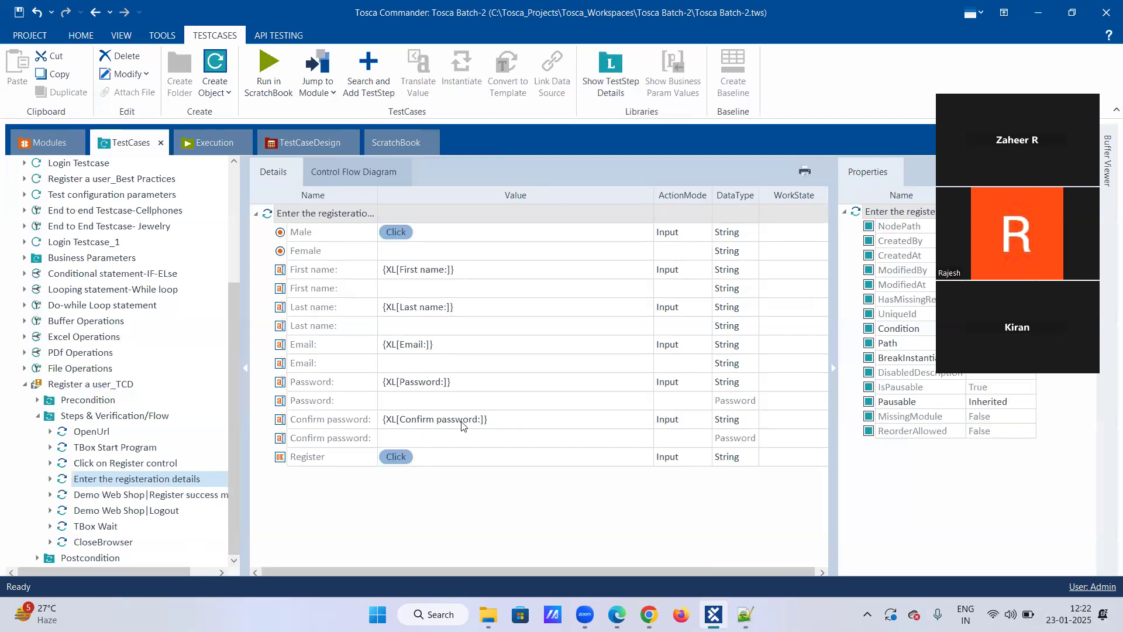
{"action": "left_click", "coordinate": [330, 382]}
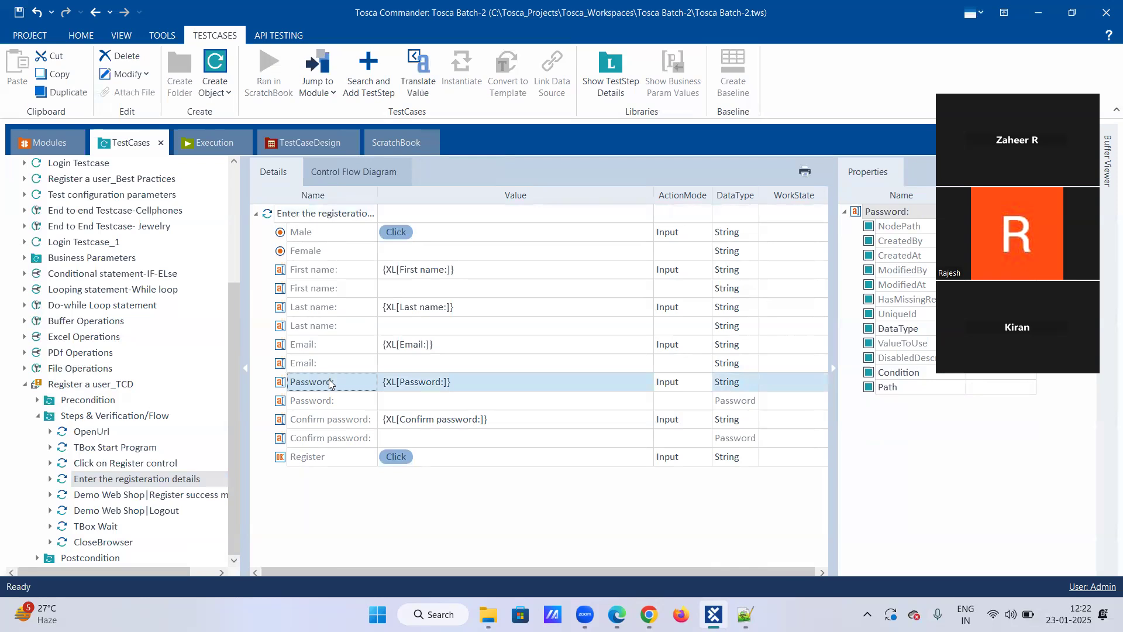
{"action": "left_click", "coordinate": [322, 422]}
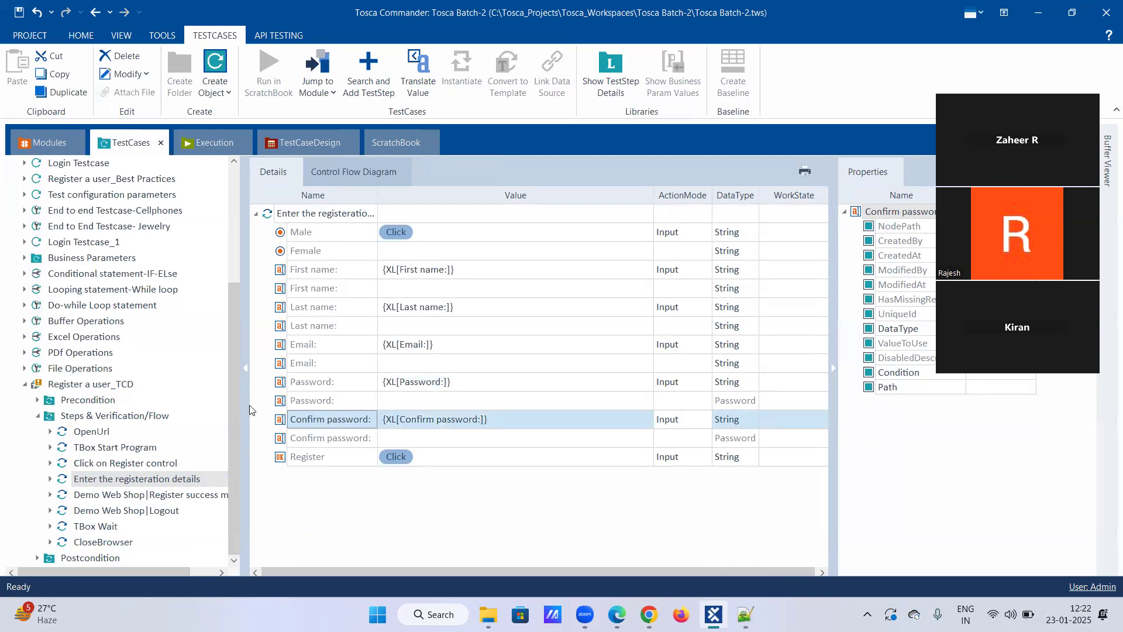
Collapse the Steps & Verification/Flow folder under Register a user_TCD, leaving the template itself expanded.
{"action": "right_click", "coordinate": [75, 386]}
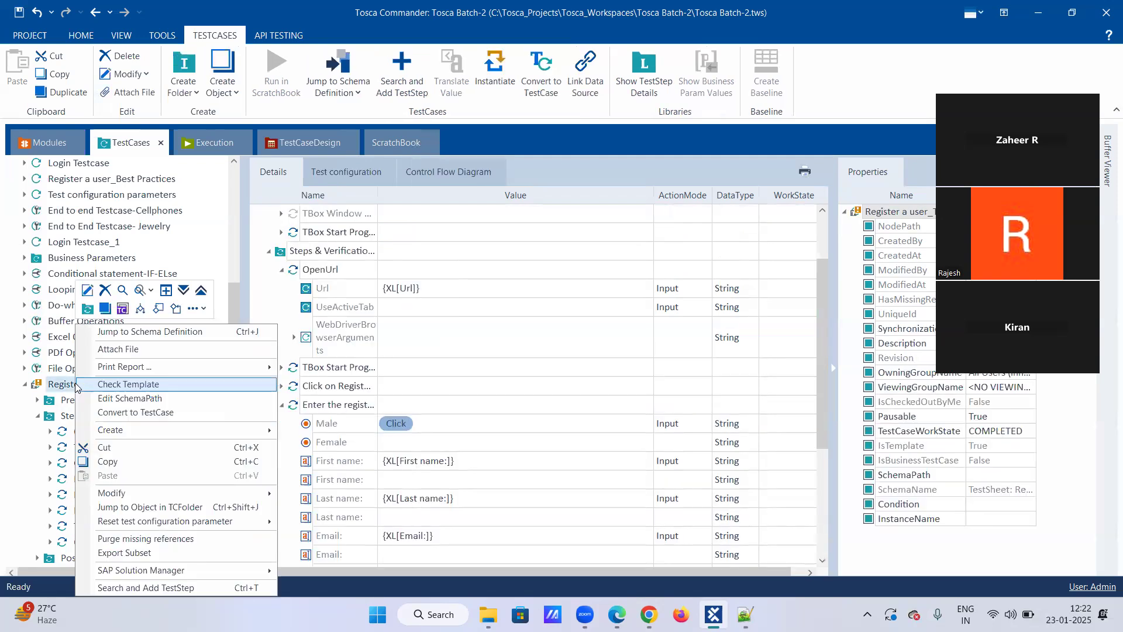
{"action": "left_click", "coordinate": [24, 384]}
{"action": "left_click", "coordinate": [24, 385]}
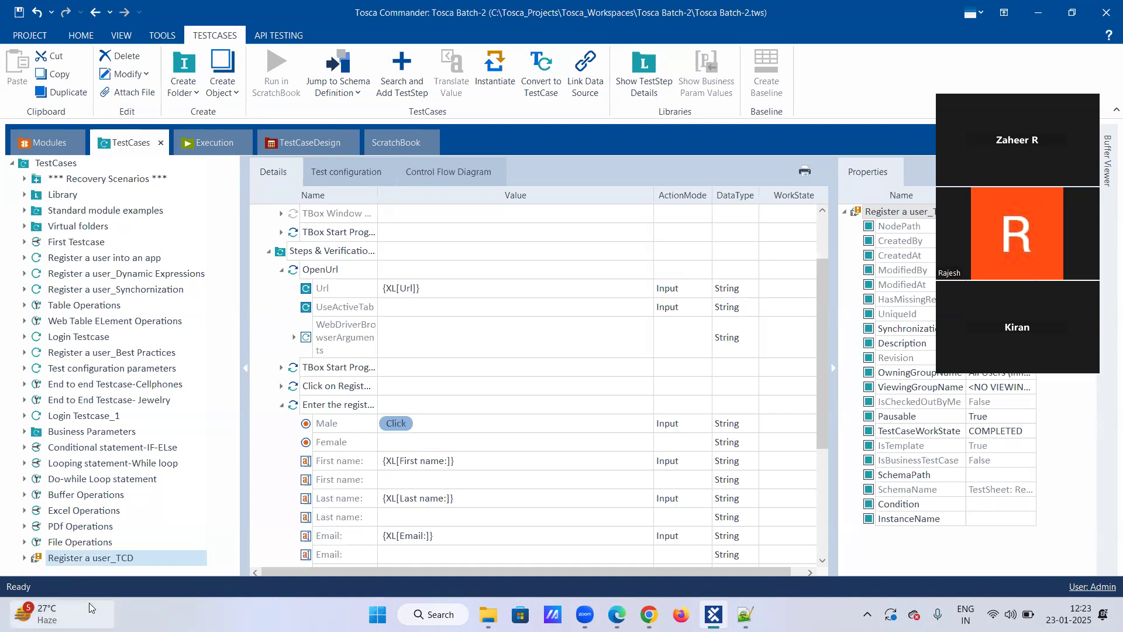
{"action": "left_click", "coordinate": [24, 558]}
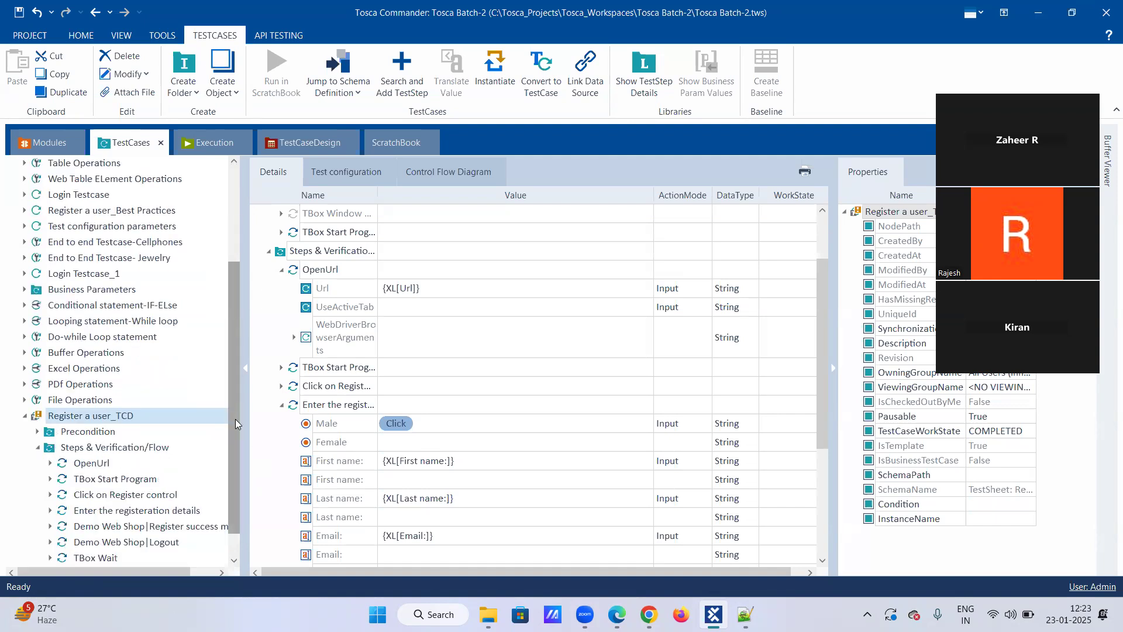
{"action": "left_click", "coordinate": [26, 418]}
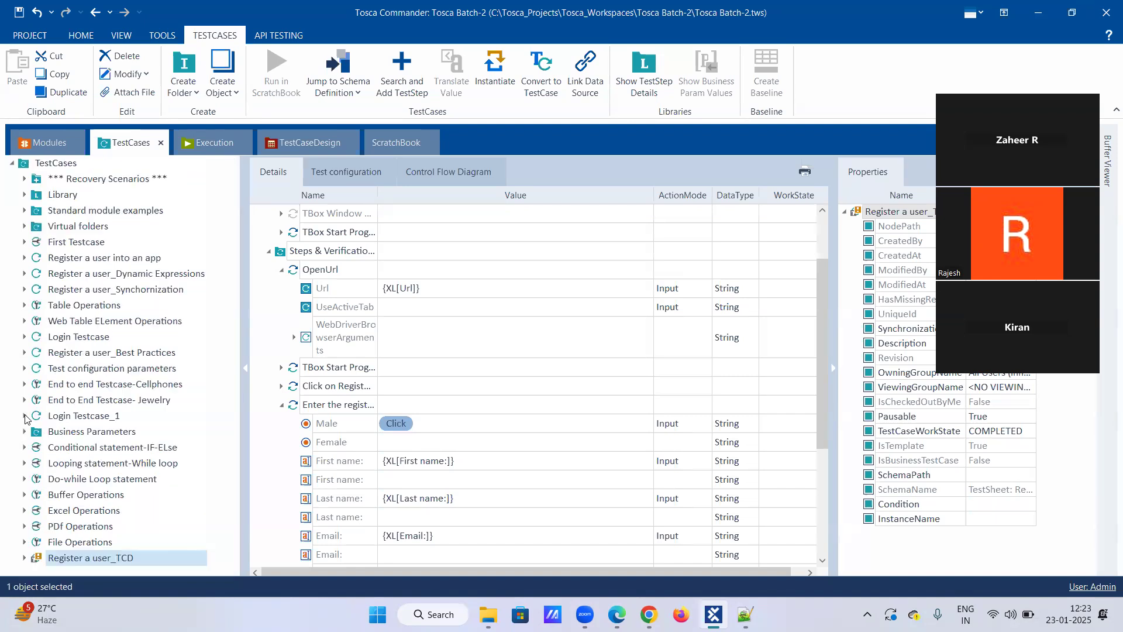
{"action": "left_click", "coordinate": [24, 558]}
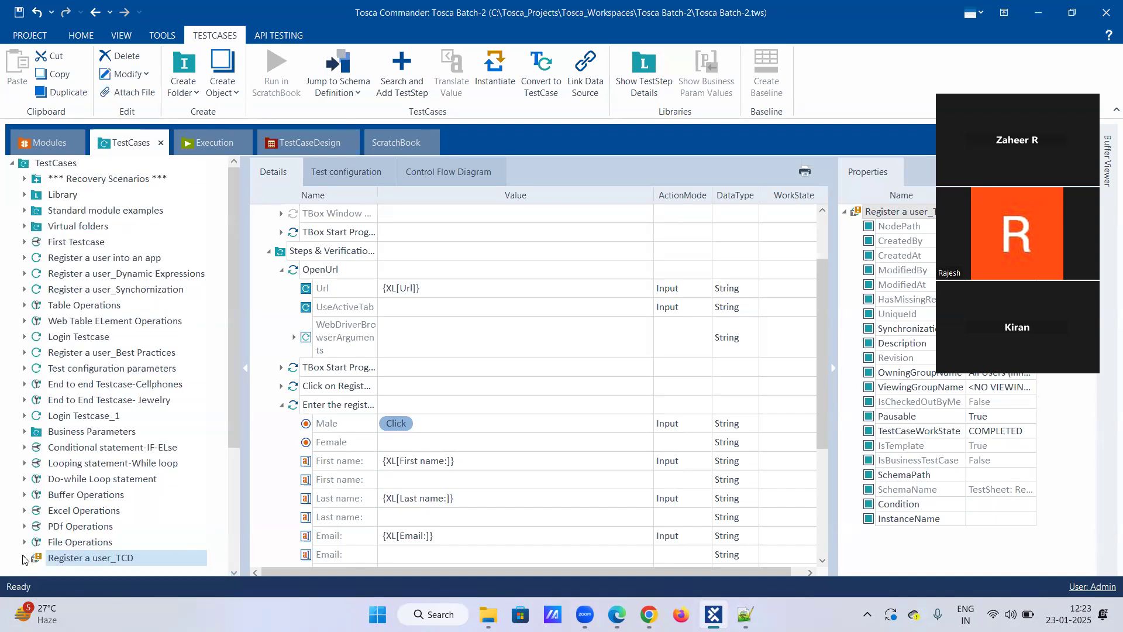
{"action": "left_click_drag", "start_coordinate": [235, 437], "coordinate": [231, 558]}
{"action": "left_click", "coordinate": [35, 416]}
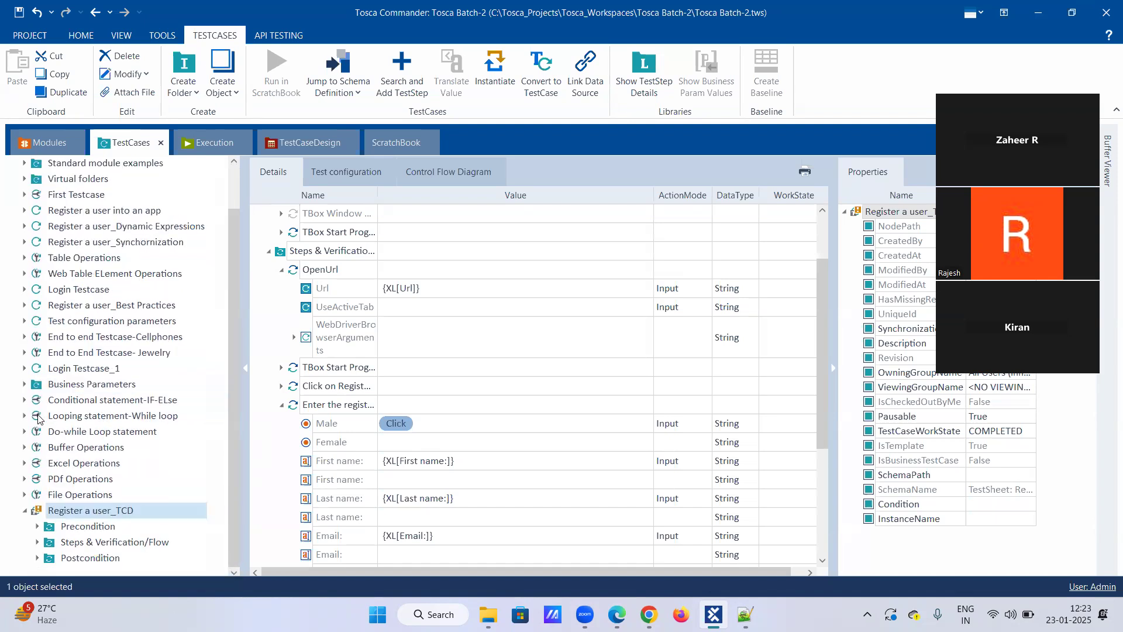